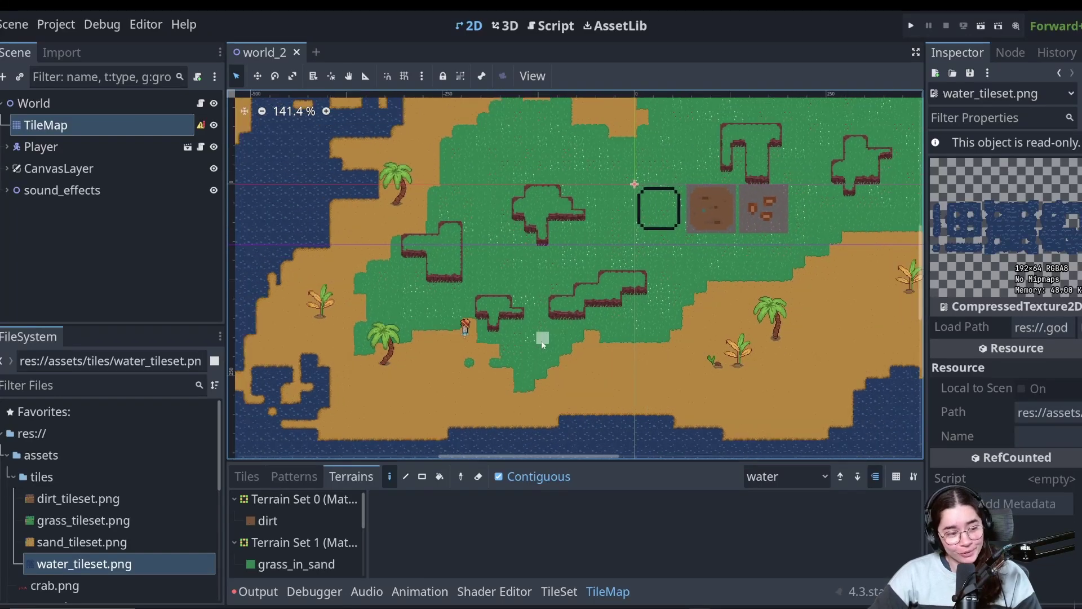
Examine the TileMap's dirt, grass_in_sand, sand_in_grass and sand_in_water terrains and its list of layers
scroll(589, 323, up, 3)
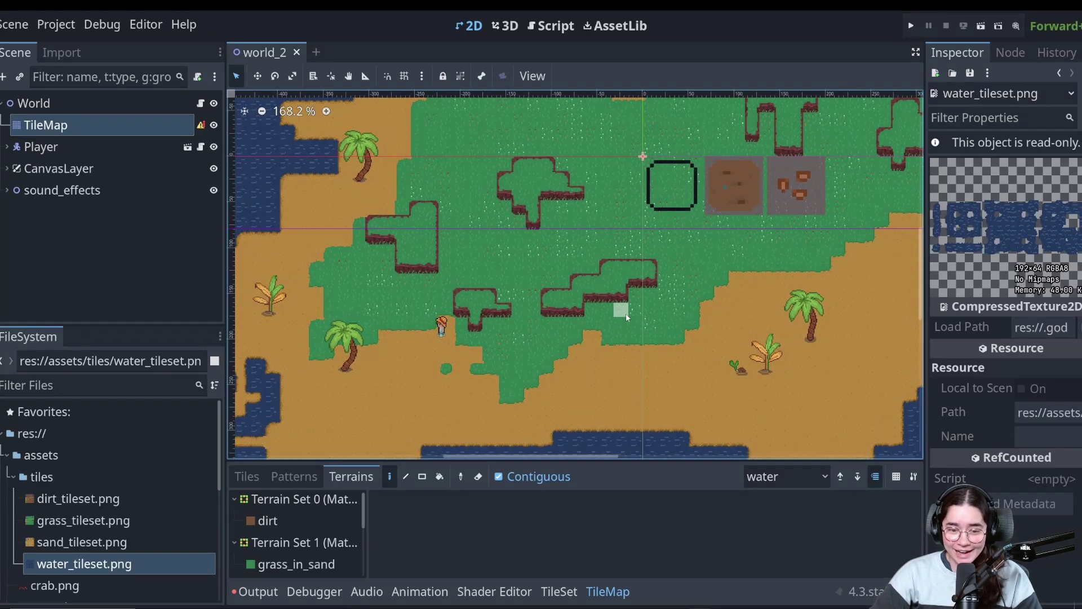
middle_drag(621, 312, 547, 338)
drag(370, 460, 369, 258)
drag(506, 258, 505, 454)
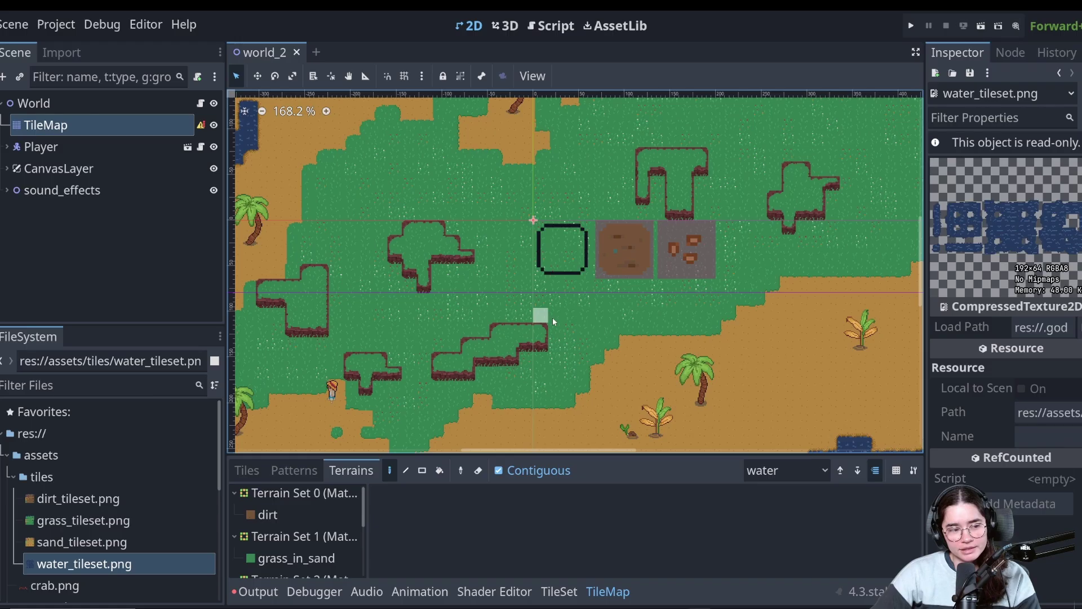
drag(654, 453, 663, 269)
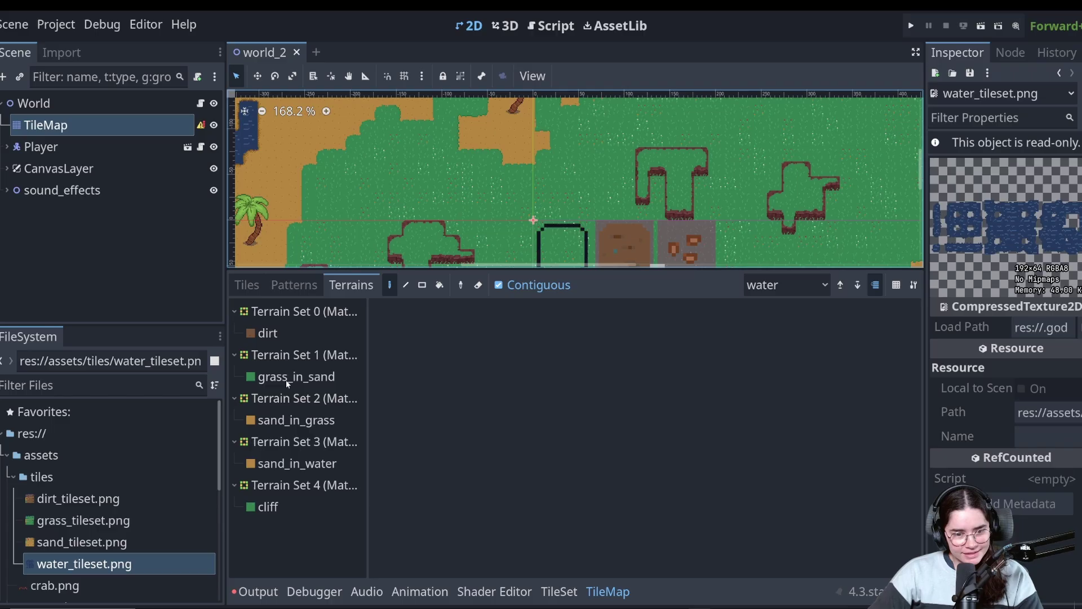
click(278, 334)
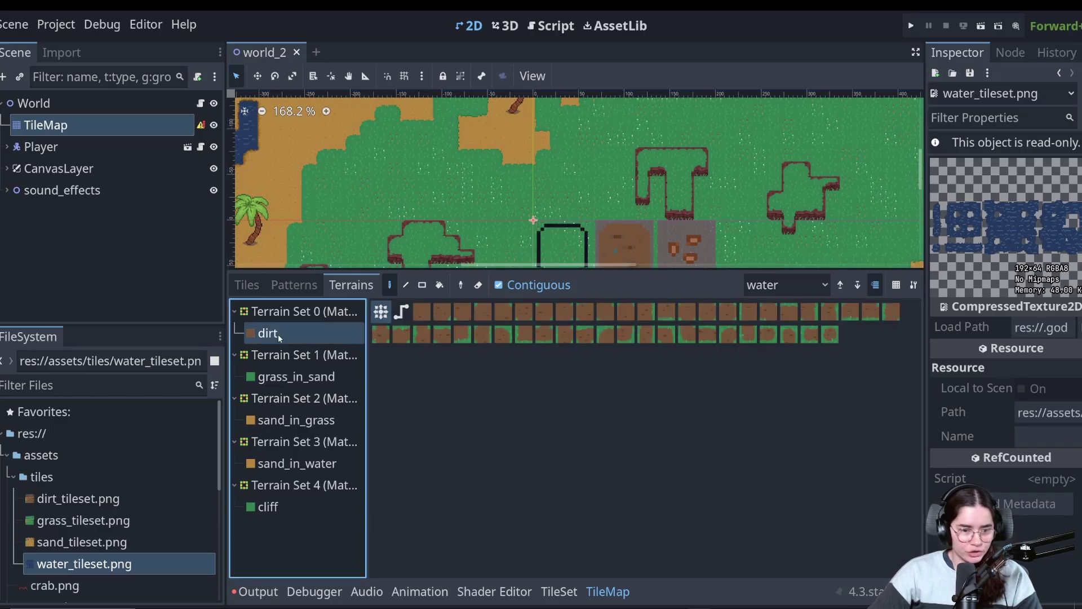
click(287, 376)
click(297, 421)
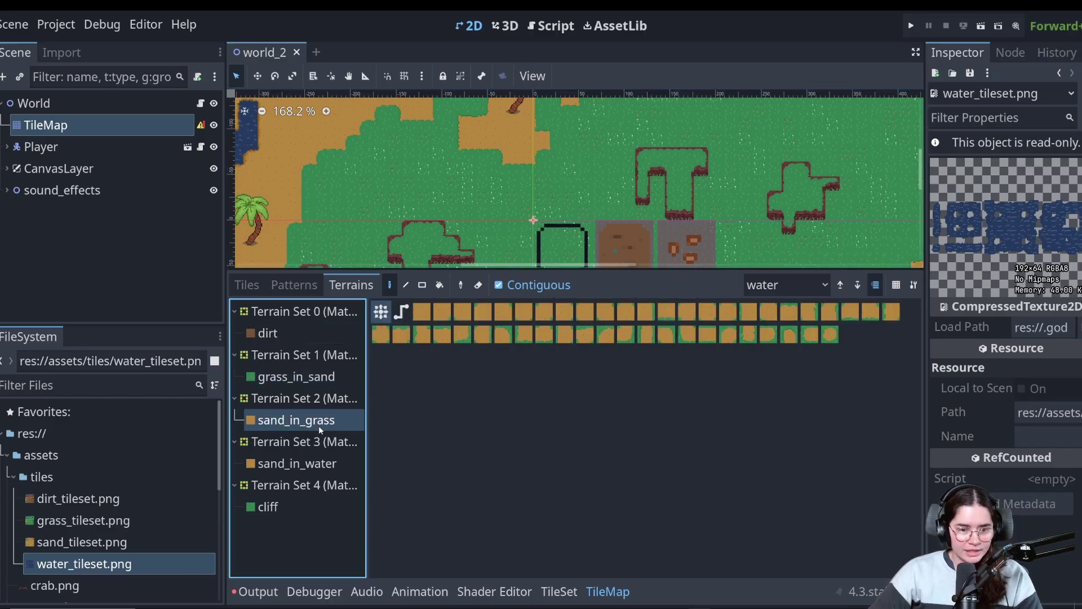
click(325, 465)
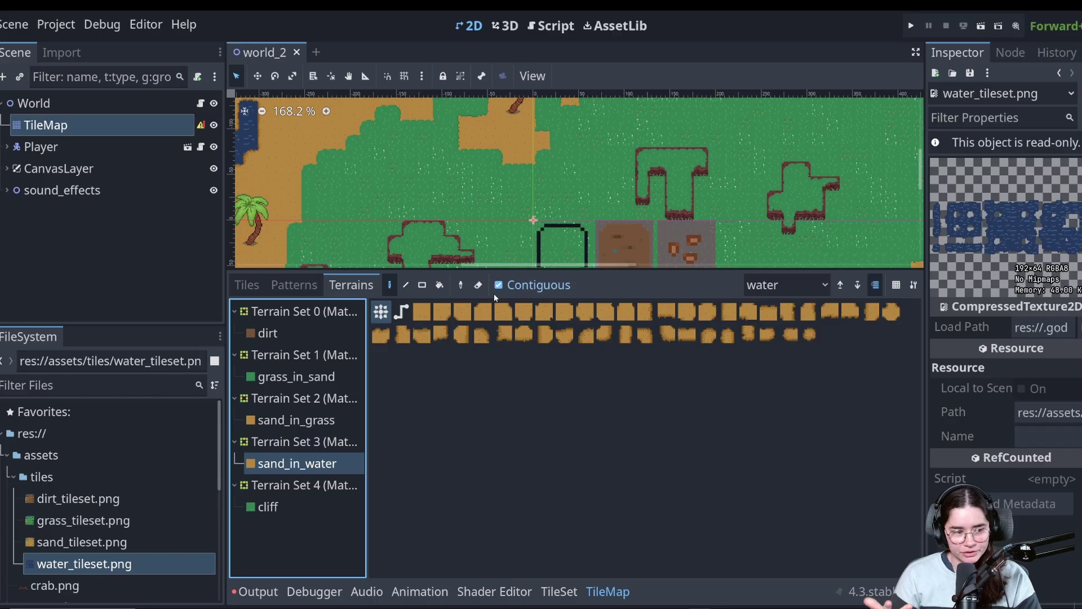
click(770, 312)
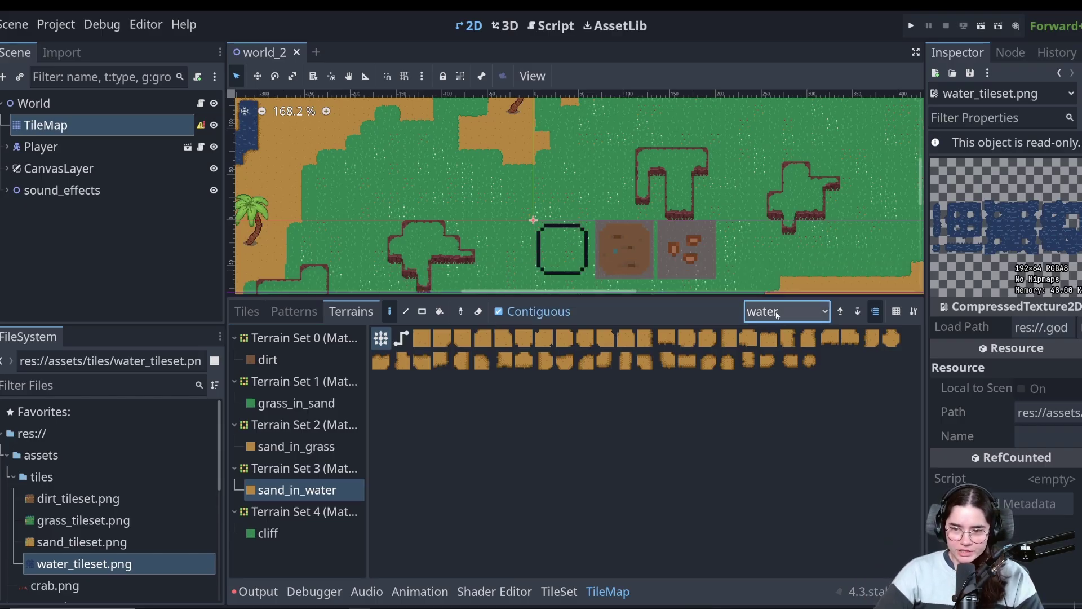
click(777, 314)
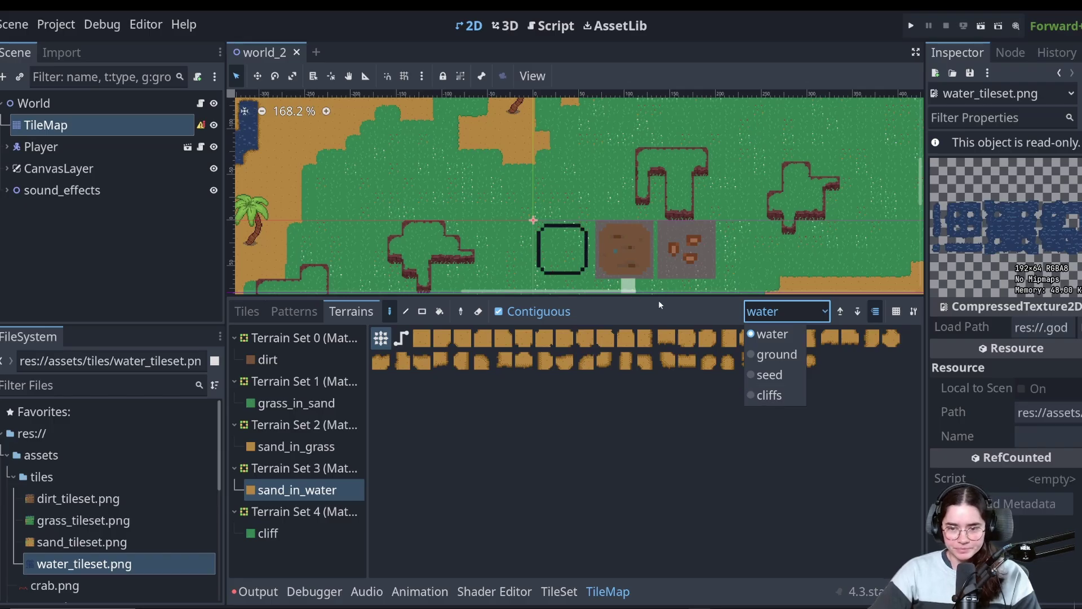
click(103, 504)
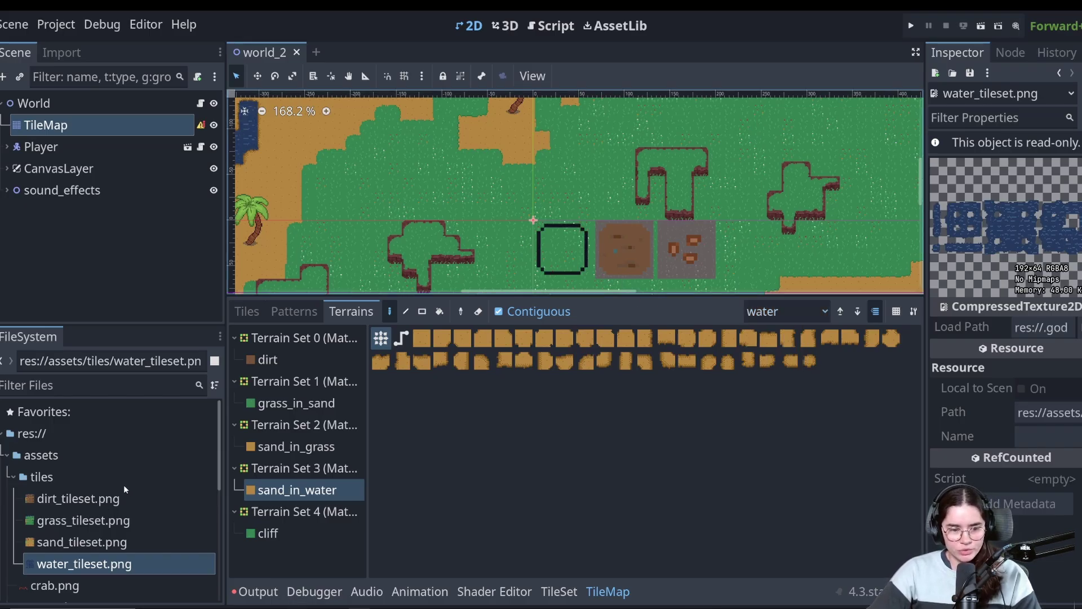
Inspect the textures dirt_tileset.png, tilemap1.png, grass_tileset.png, sand_tileset.png and water_tileset.png in an enlarged preview
click(118, 499)
drag(925, 238, 827, 242)
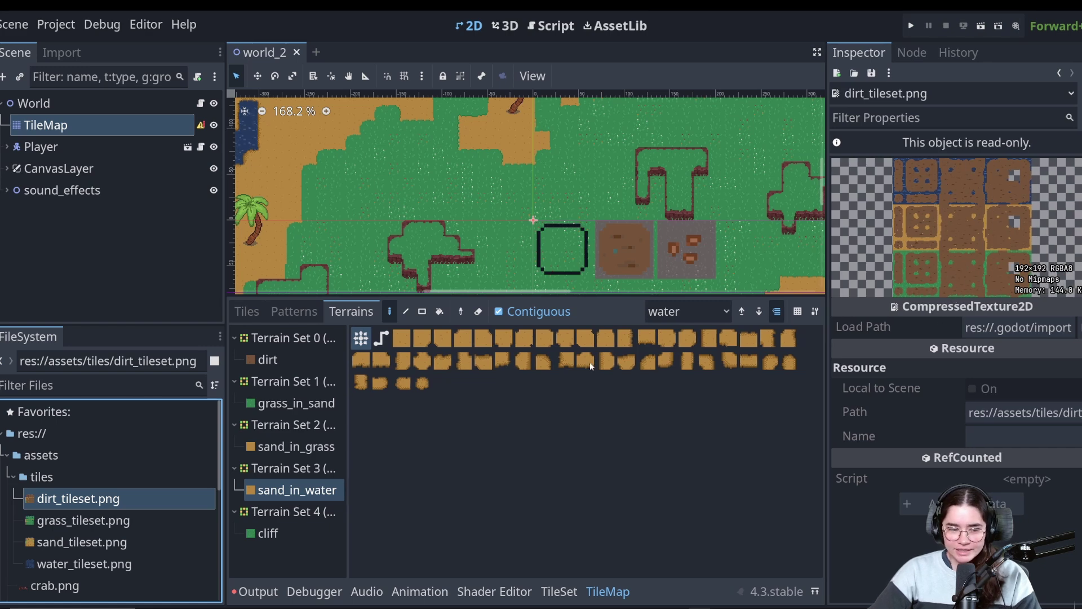
scroll(68, 558, down, 5)
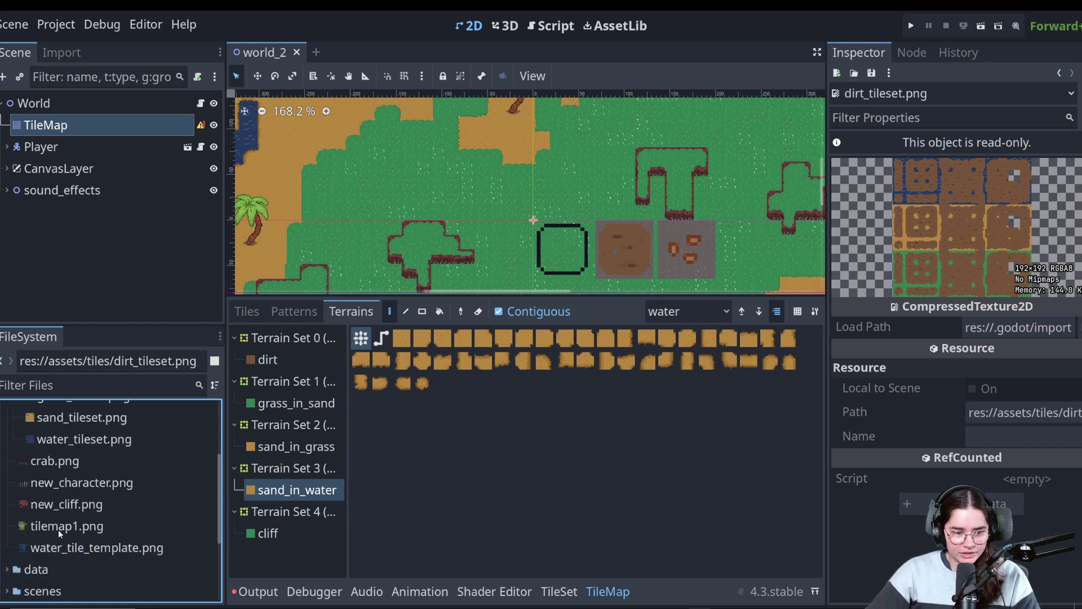
click(60, 526)
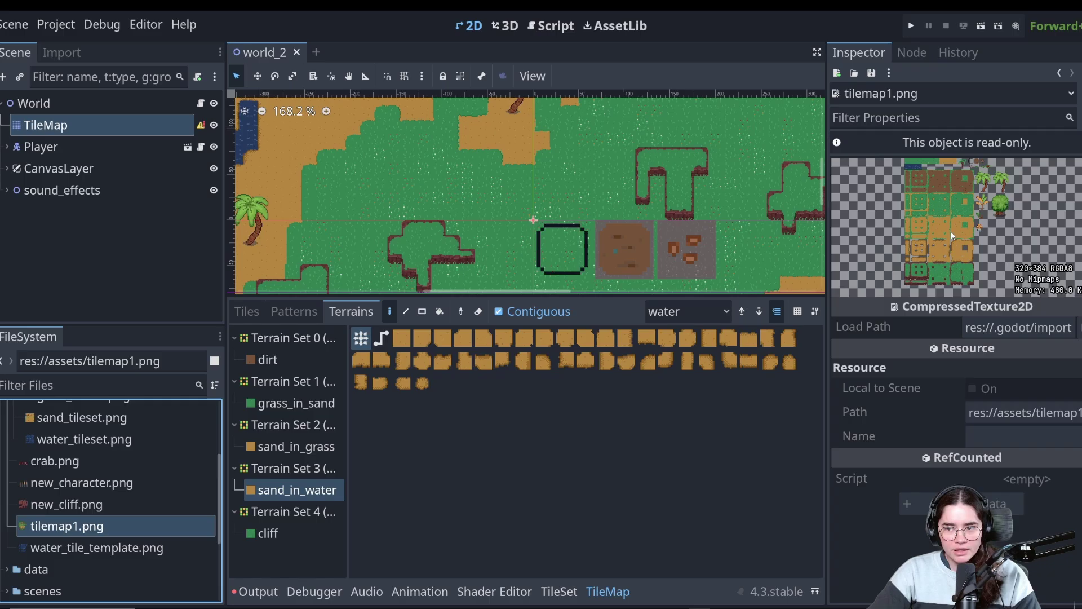
scroll(106, 470, up, 1)
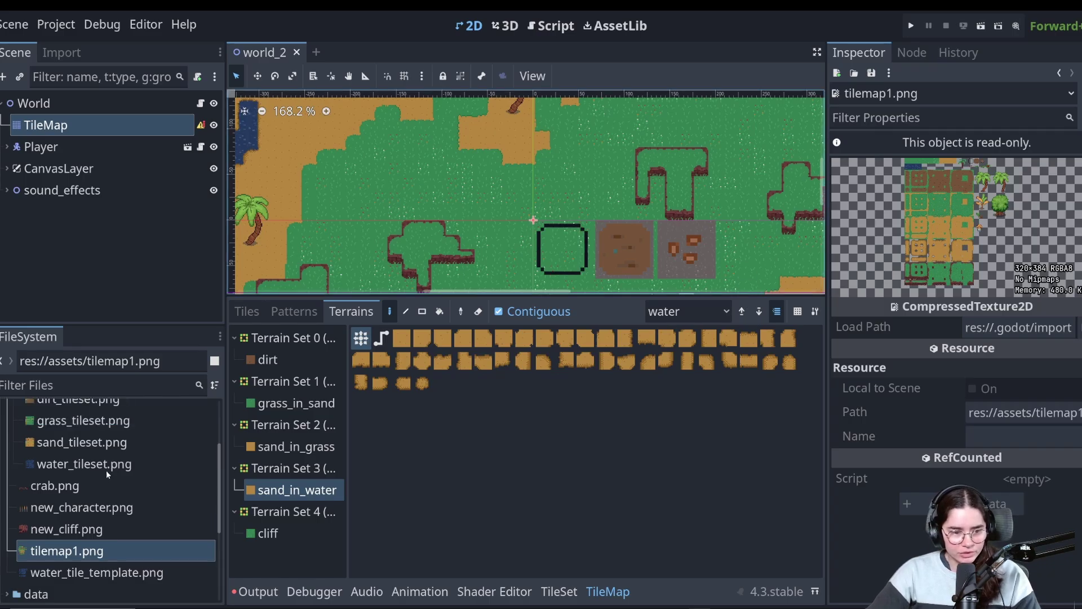
scroll(102, 451, up, 1)
click(93, 425)
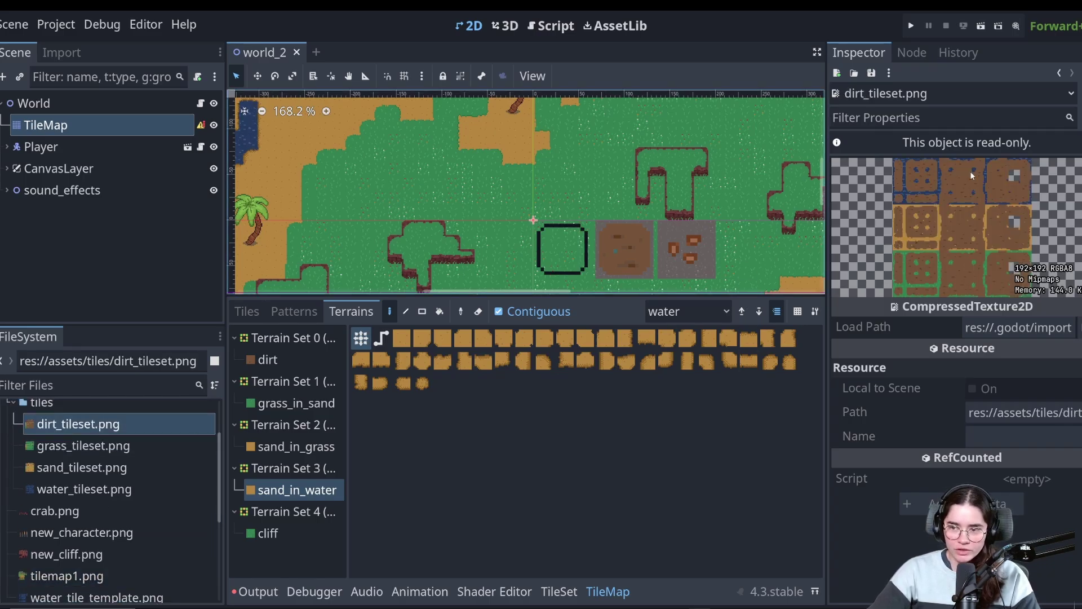
click(97, 448)
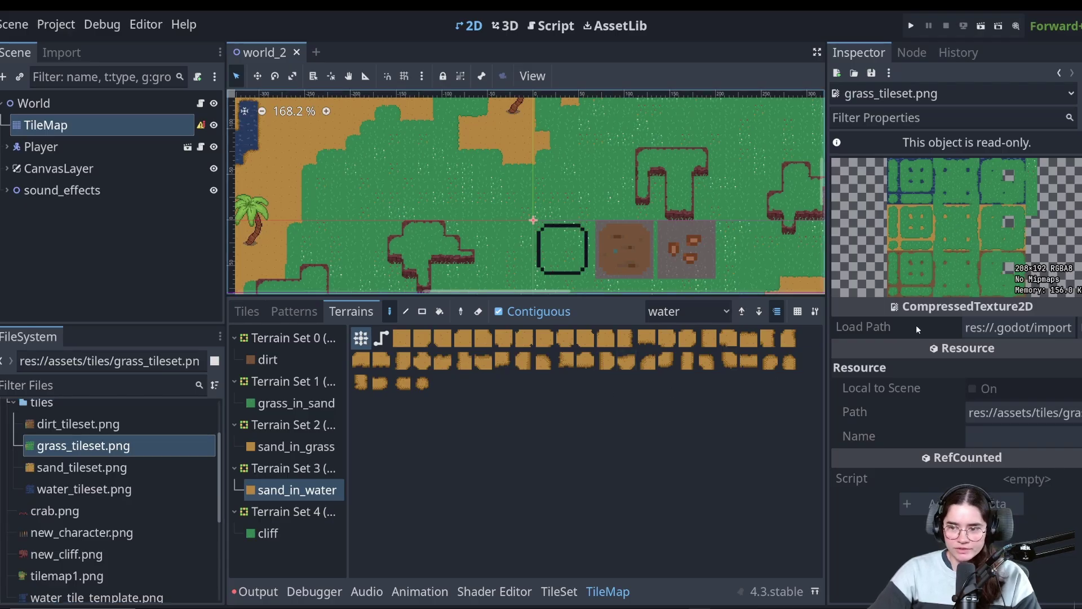
key(Down)
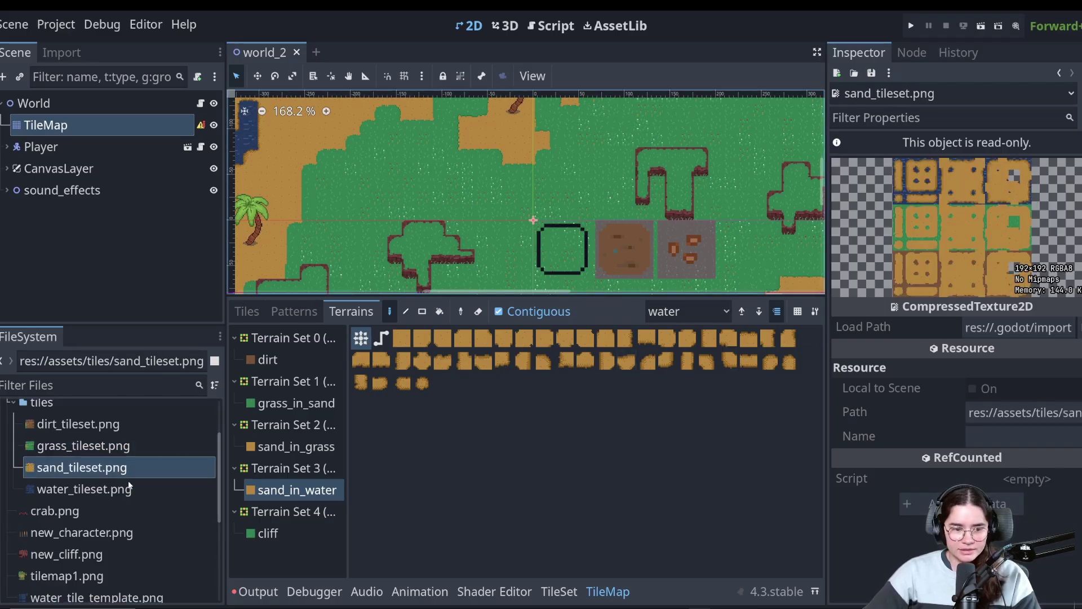
click(128, 488)
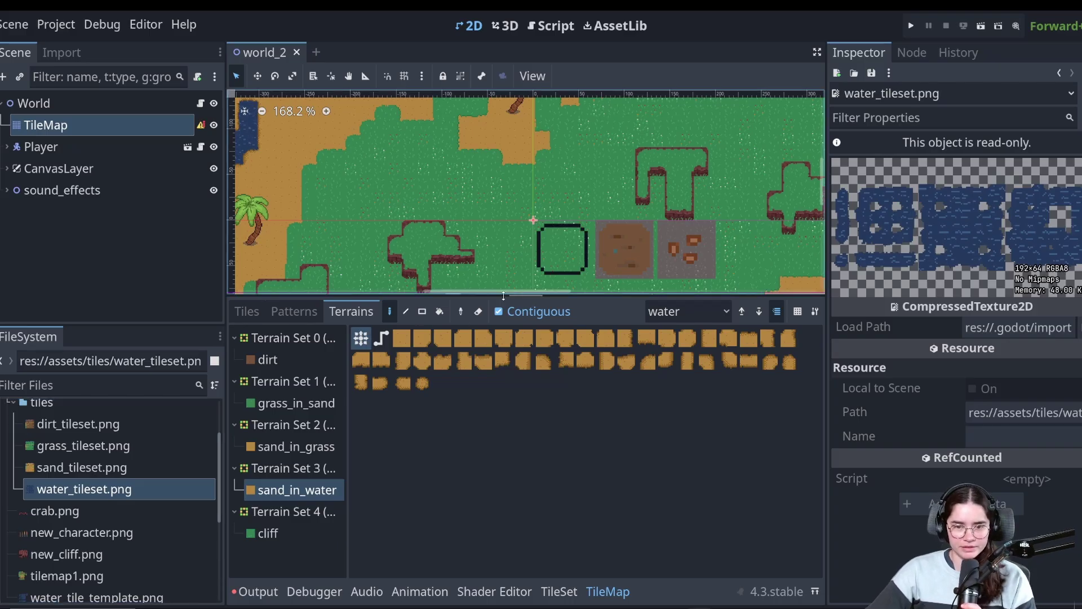
drag(503, 294, 511, 468)
middle_drag(497, 242, 577, 265)
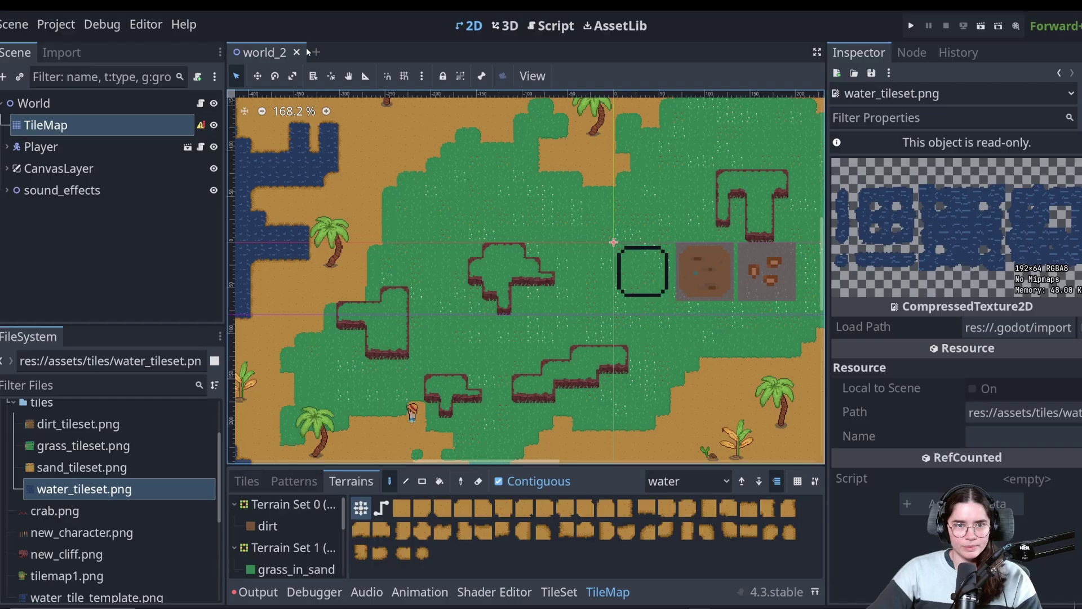
Create a new scene with a 2D root node and name the root world_3
click(316, 52)
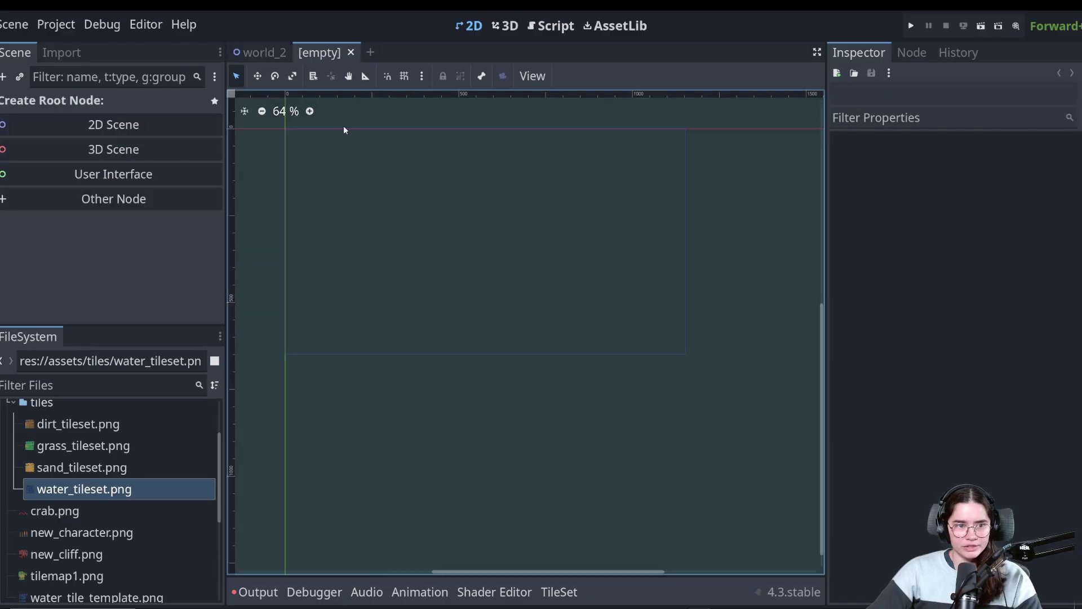
click(110, 124)
double_click(77, 103)
text(W)
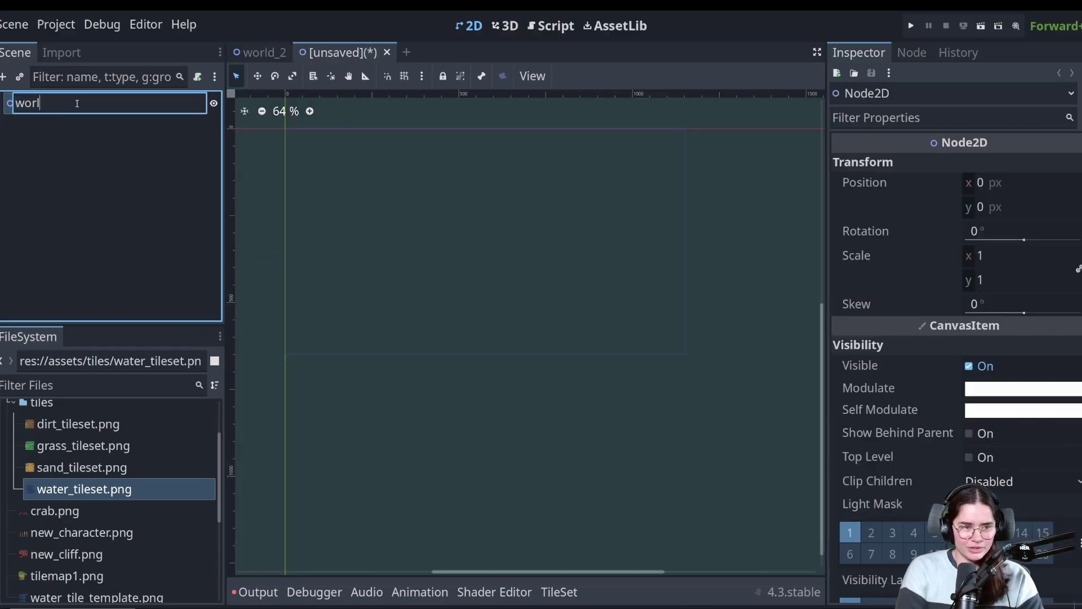
text(orld_3)
key(Return)
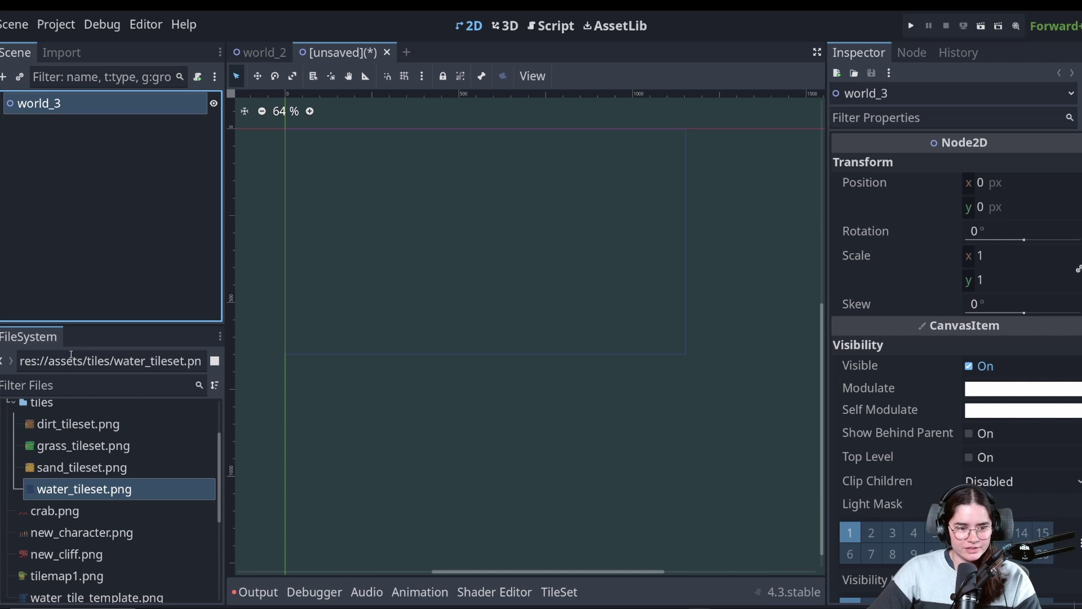
Add a Node2D as a child of world_3 and name it tilemap
drag(90, 325, 104, 306)
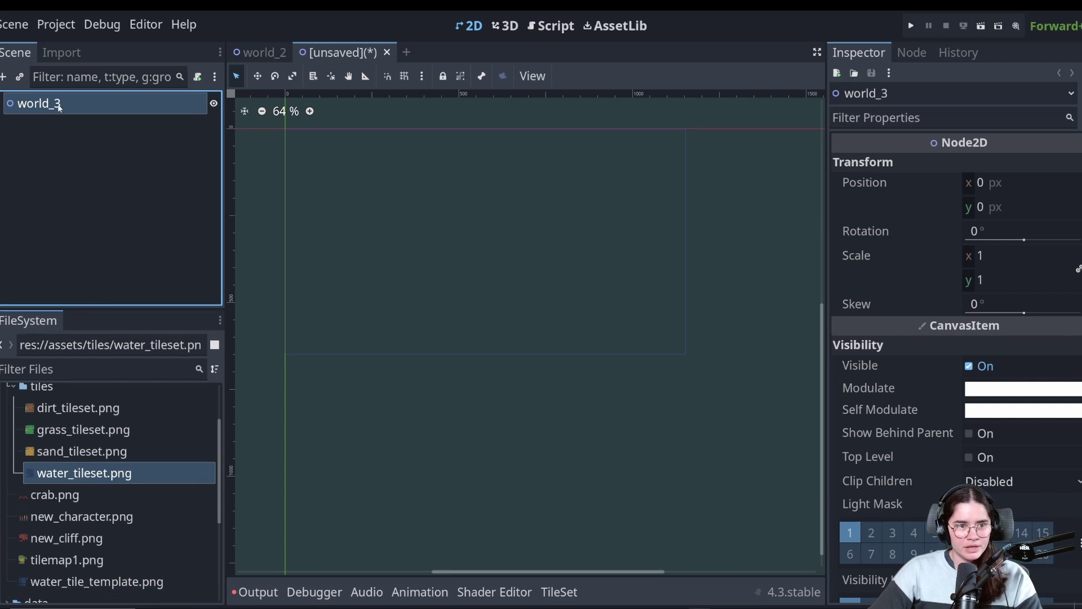
click(5, 78)
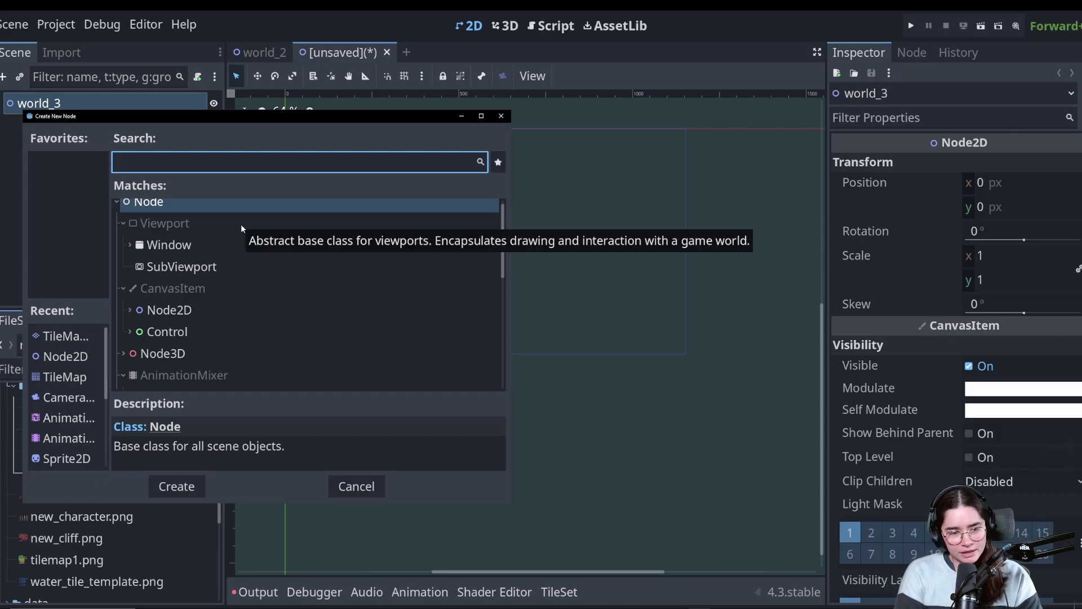
text(nod)
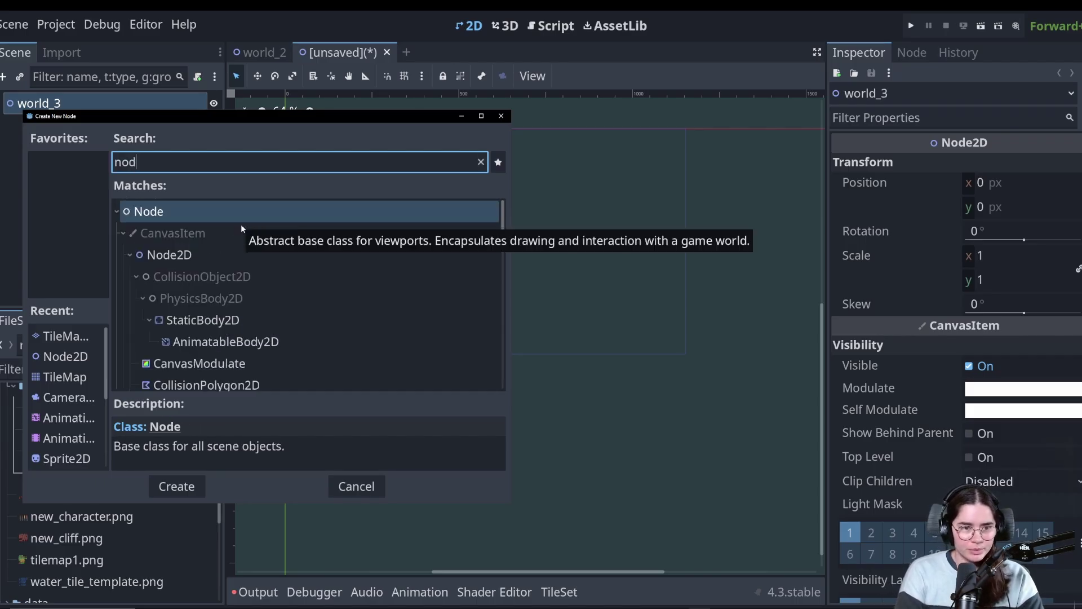
double_click(184, 258)
double_click(49, 123)
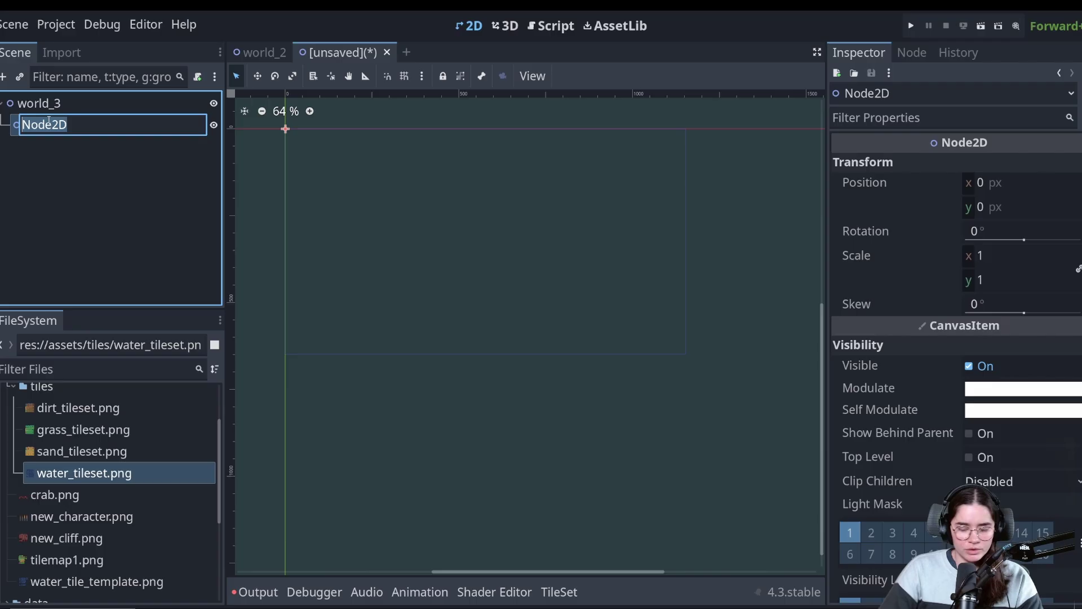
text(tilemap)
key(Return)
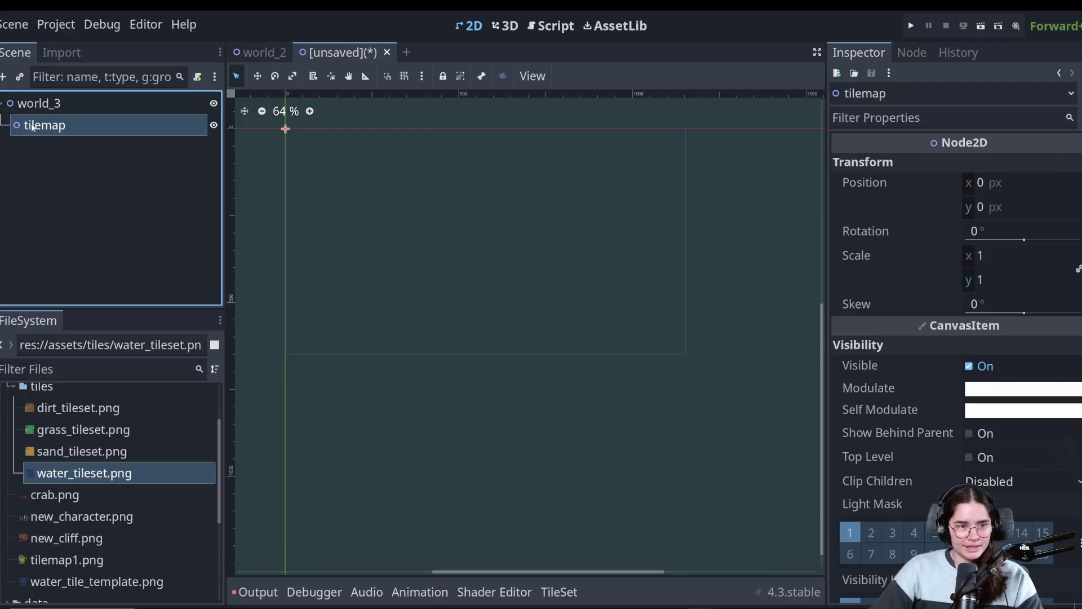
Add a TileMapLayer node under tilemap and name it ground
click(5, 77)
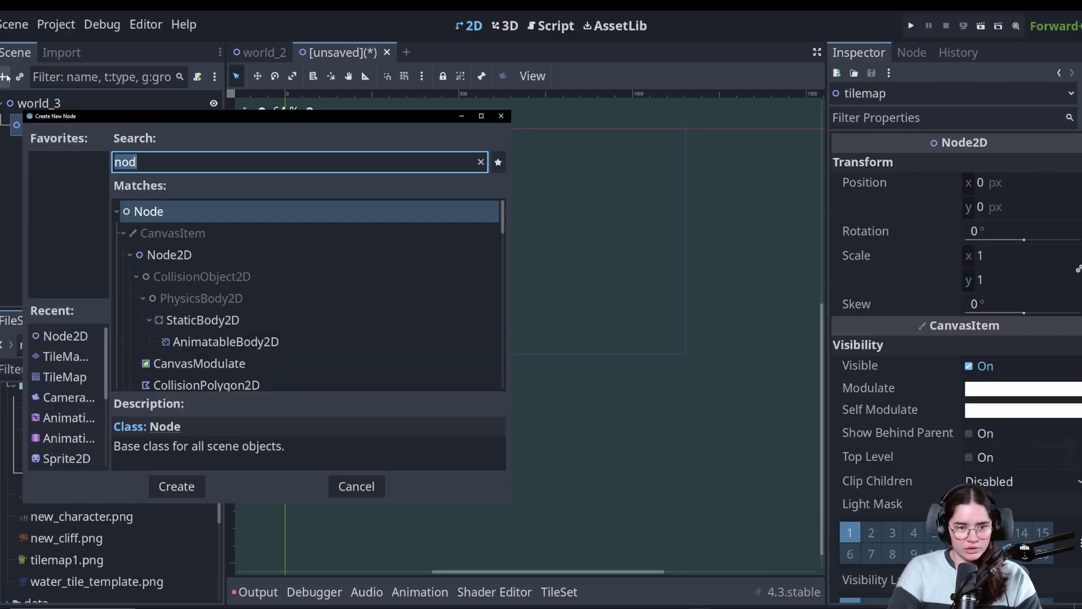
text(tilema)
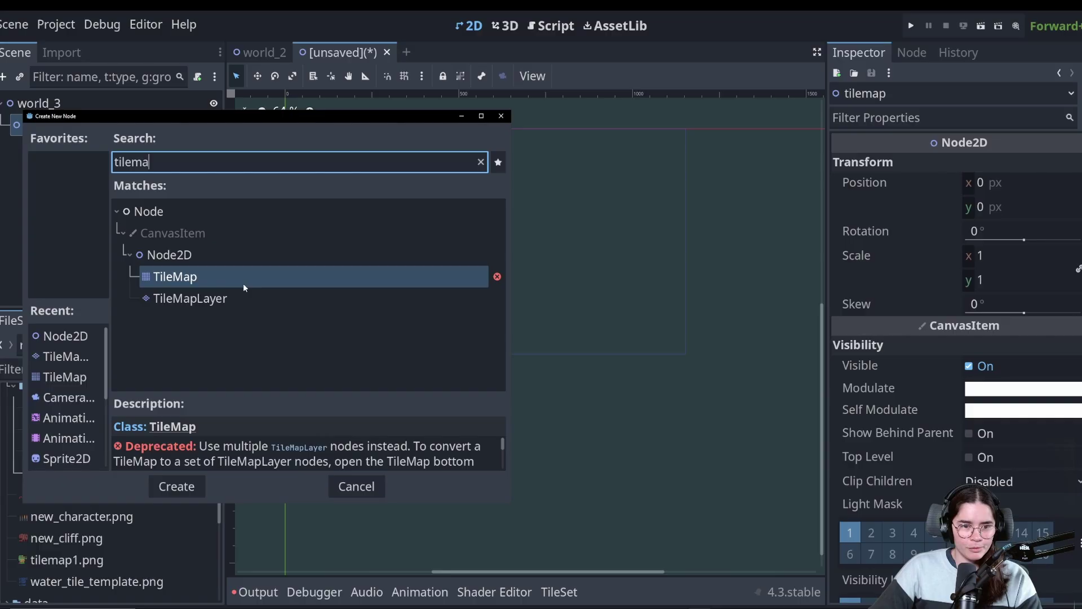
double_click(190, 298)
double_click(72, 154)
text(ground)
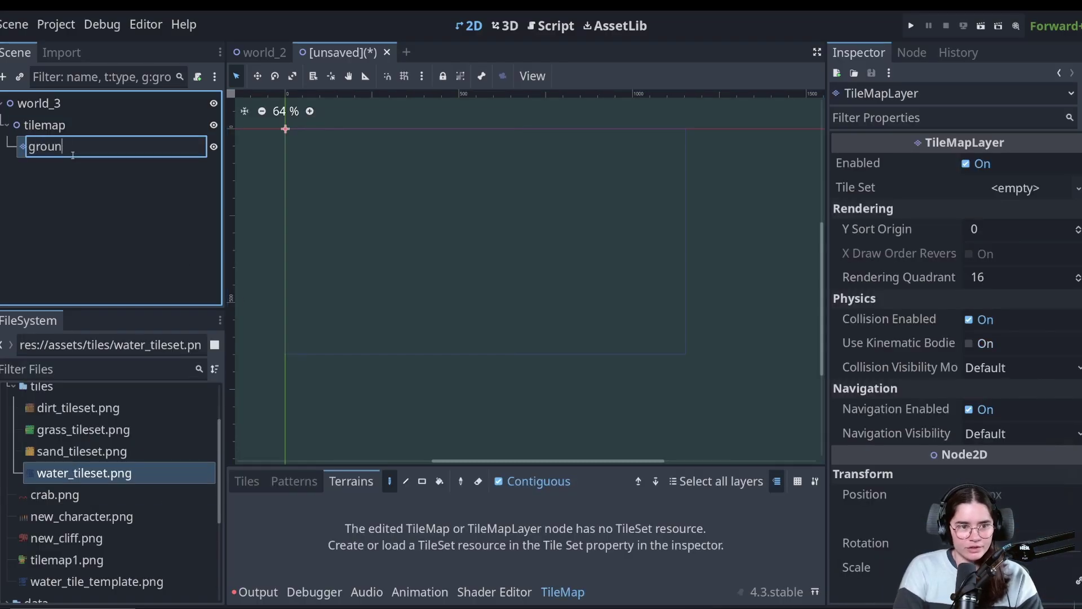
key(Return)
Duplicate the ground layer and rename the copy environment
key(ctrl+d)
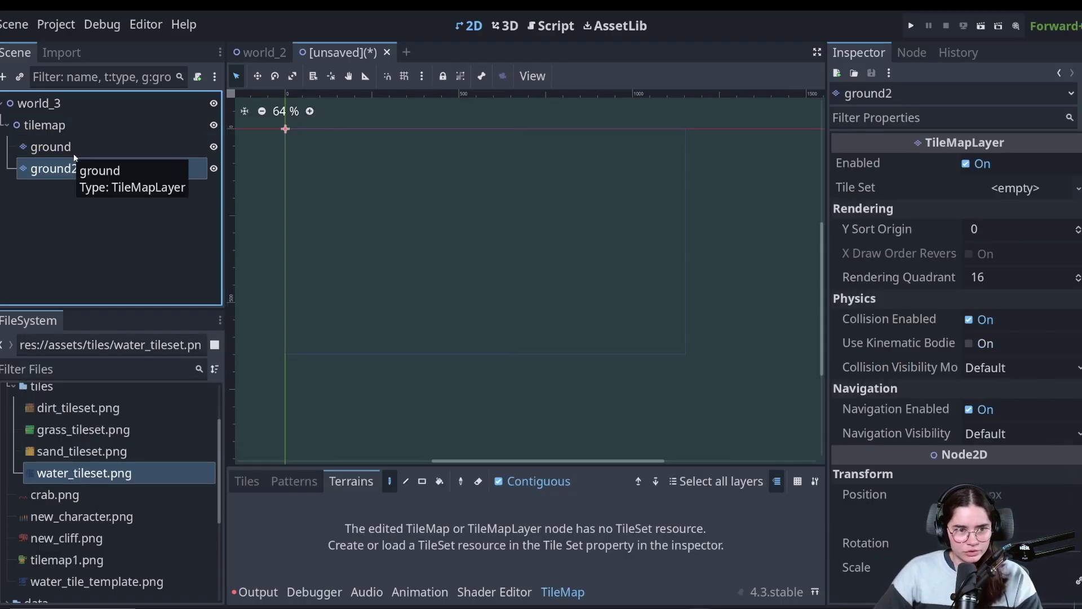
double_click(74, 168)
text(enviro)
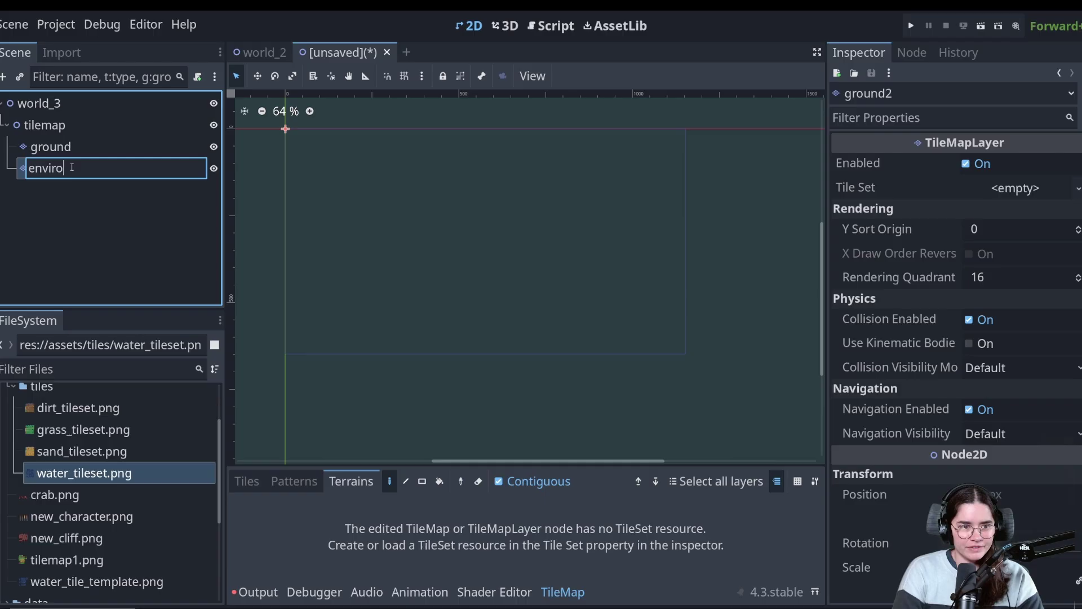
text(nment)
key(Return)
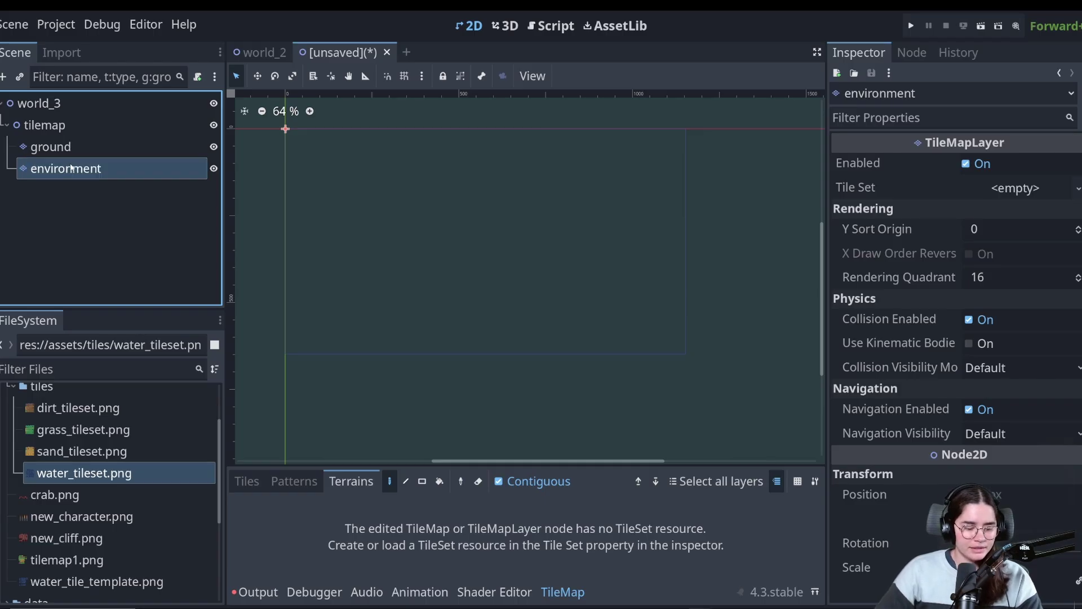
Duplicate the environment layer and rename the copy cliff
key(ctrl+d)
double_click(69, 190)
text(cliff)
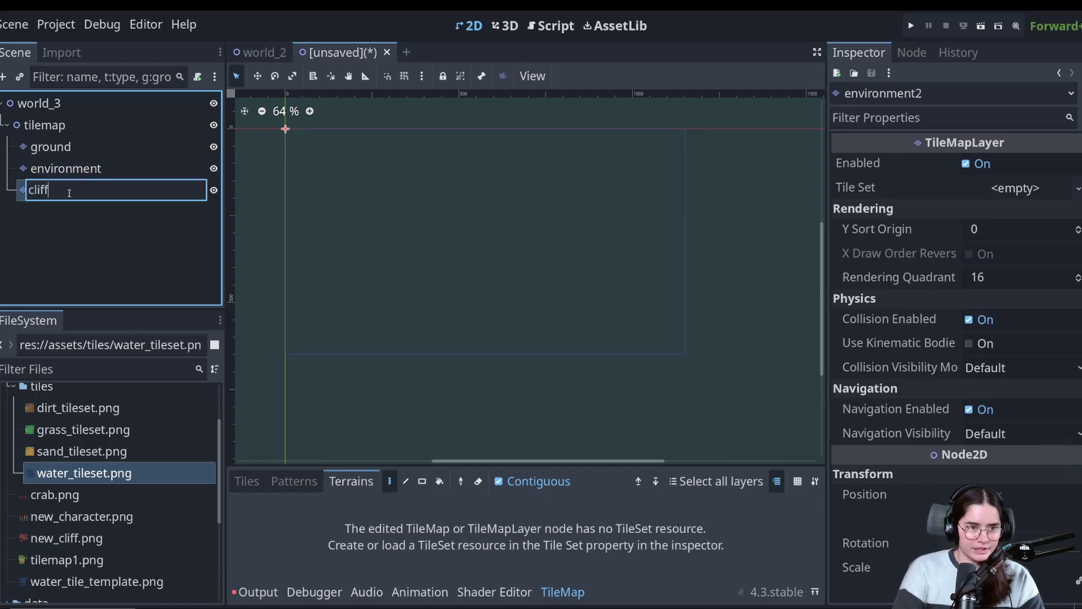
key(Return)
Assign a new TileSet resource to the ground layer
click(99, 145)
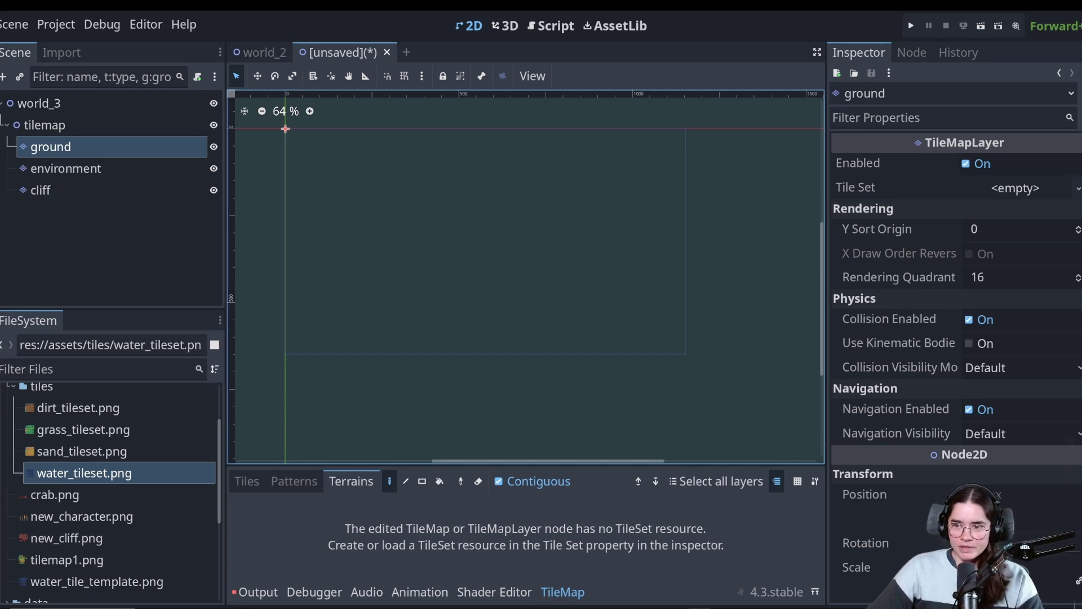
click(1044, 191)
click(1028, 213)
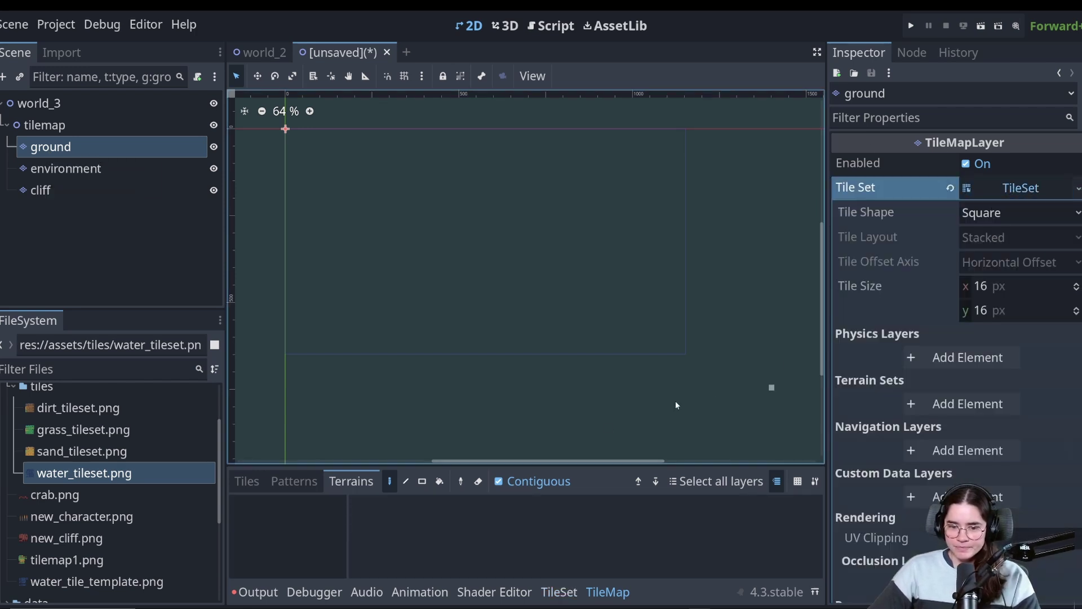
Add the dirt, grass, sand and water tileset images to the TileSet and have the atlas tiles created automatically
drag(572, 464, 571, 245)
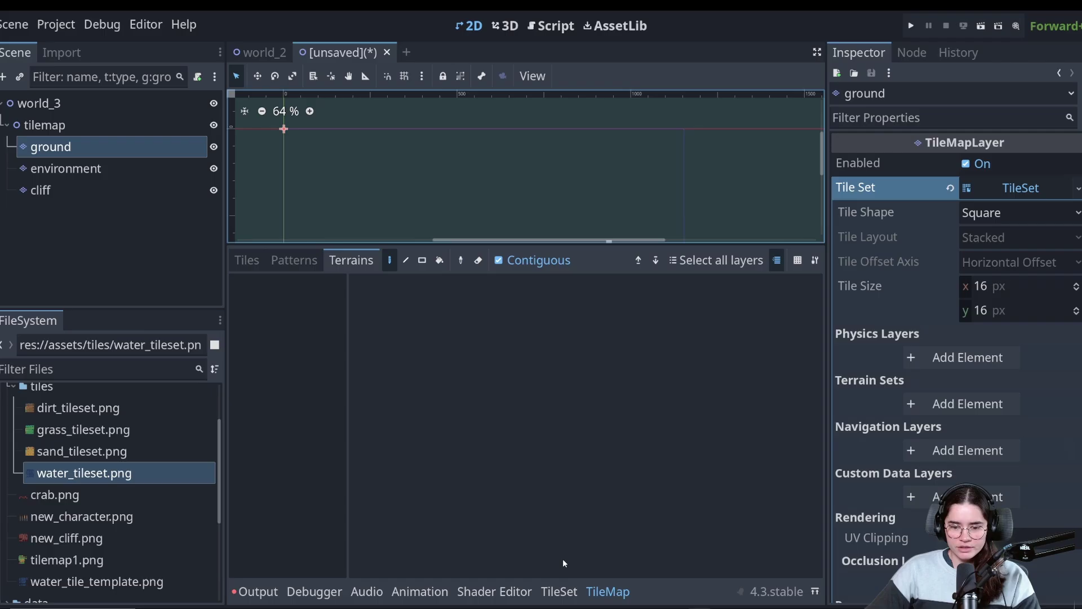
click(559, 591)
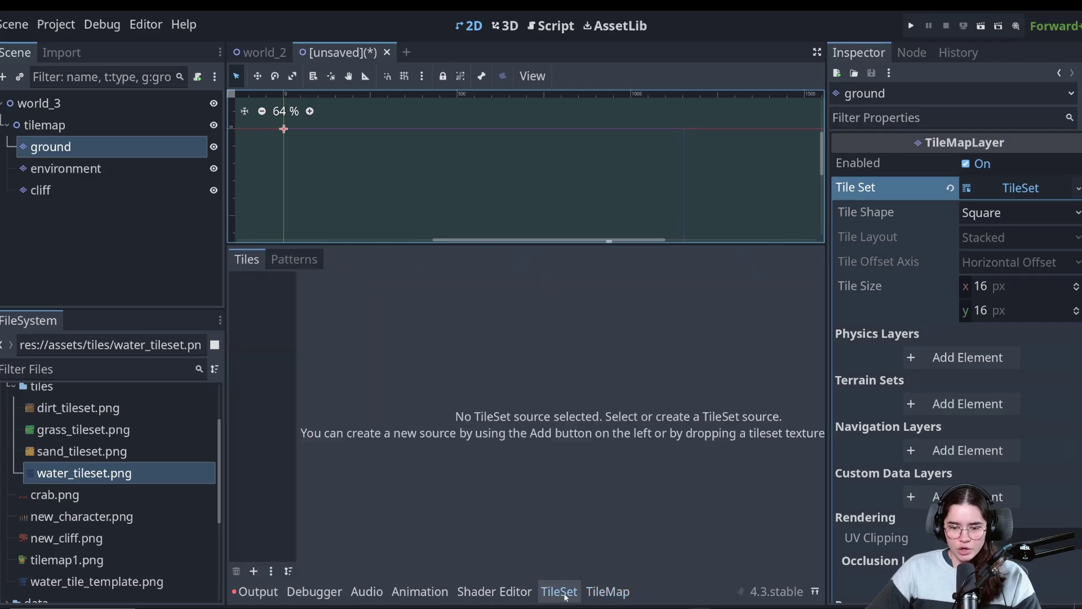
click(85, 408)
click(101, 473)
click(103, 409)
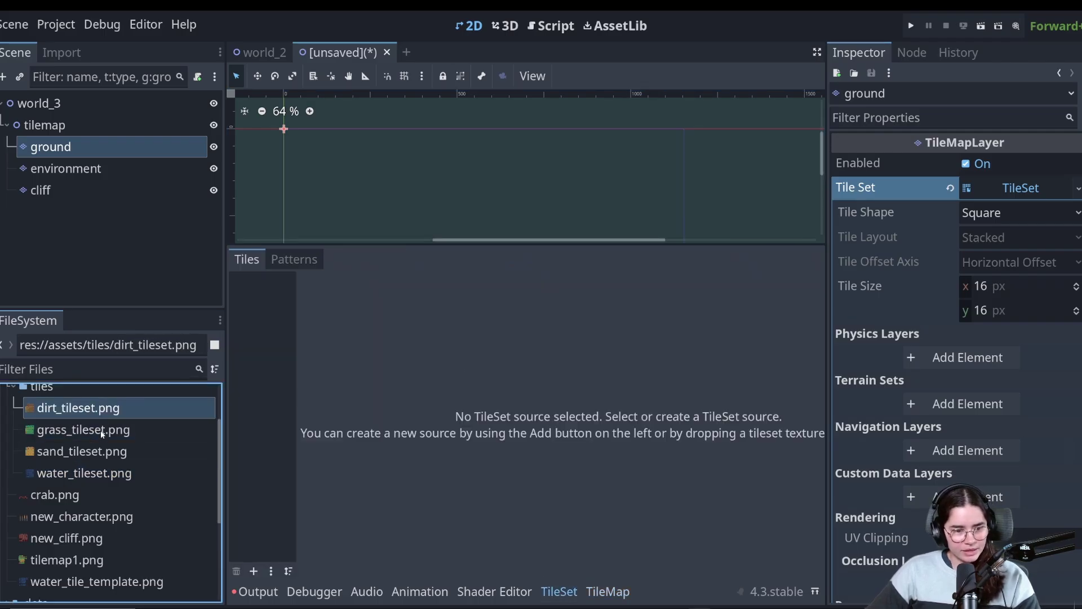
shift+click(101, 431)
shift+click(105, 452)
shift+click(101, 473)
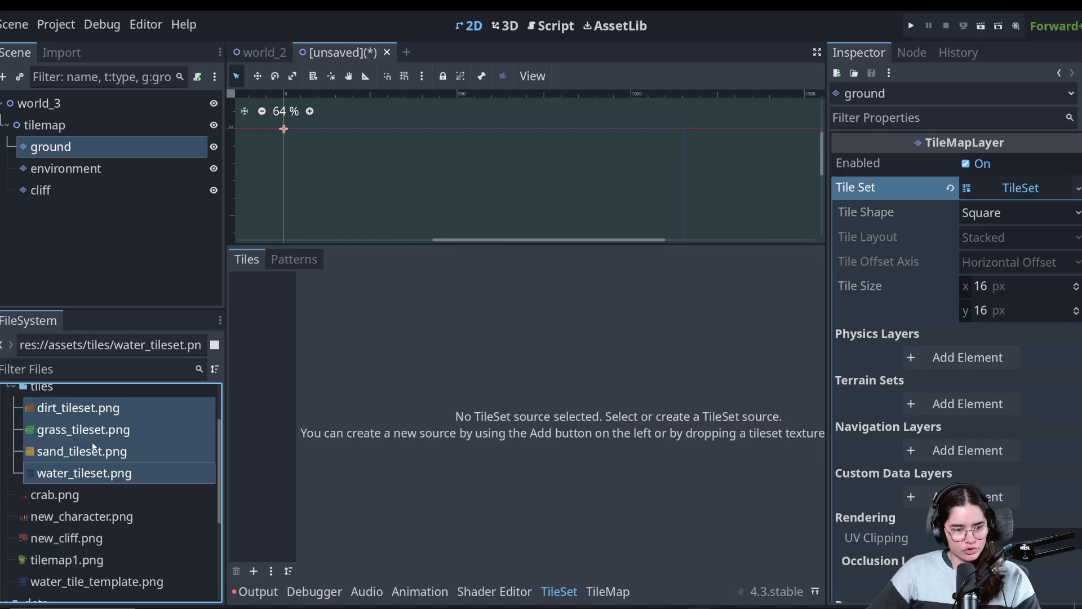
drag(102, 472, 395, 439)
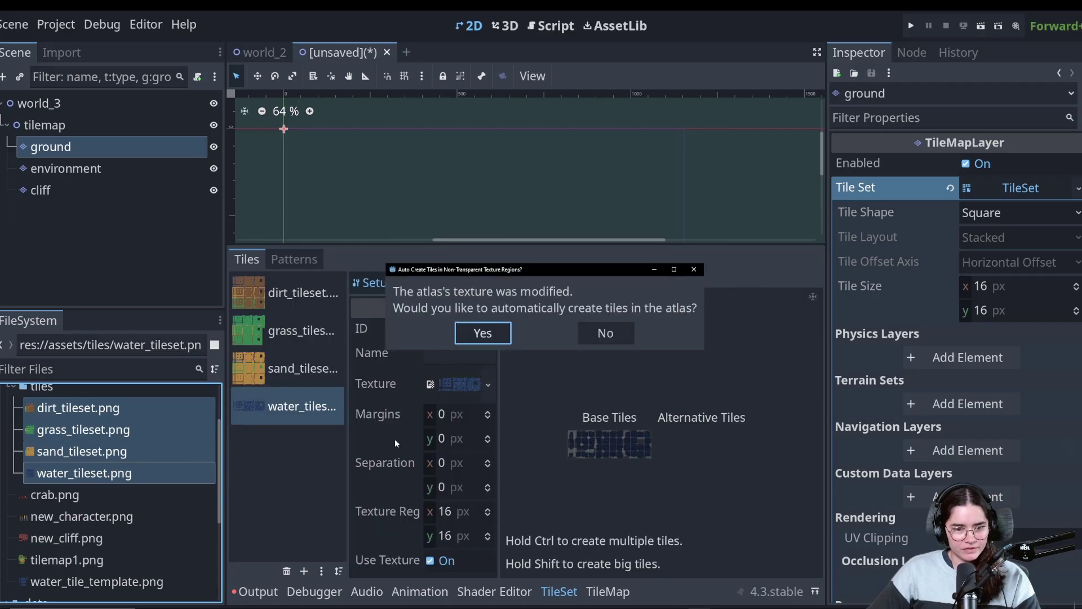
click(482, 333)
scroll(592, 385, up, 5)
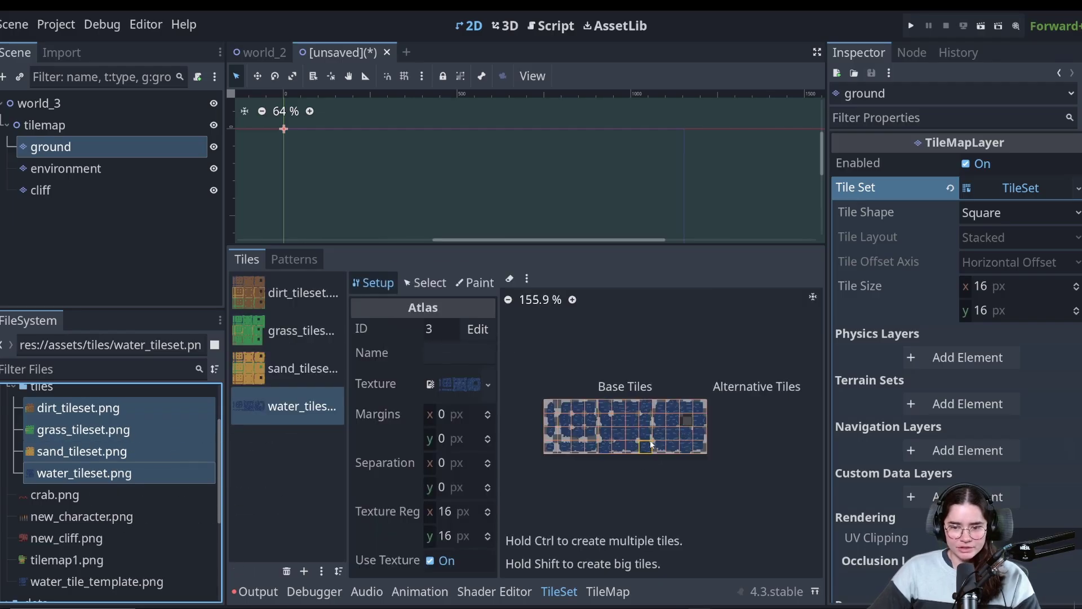
Add a terrain set to the TileSet and create its first terrain, named water
click(959, 404)
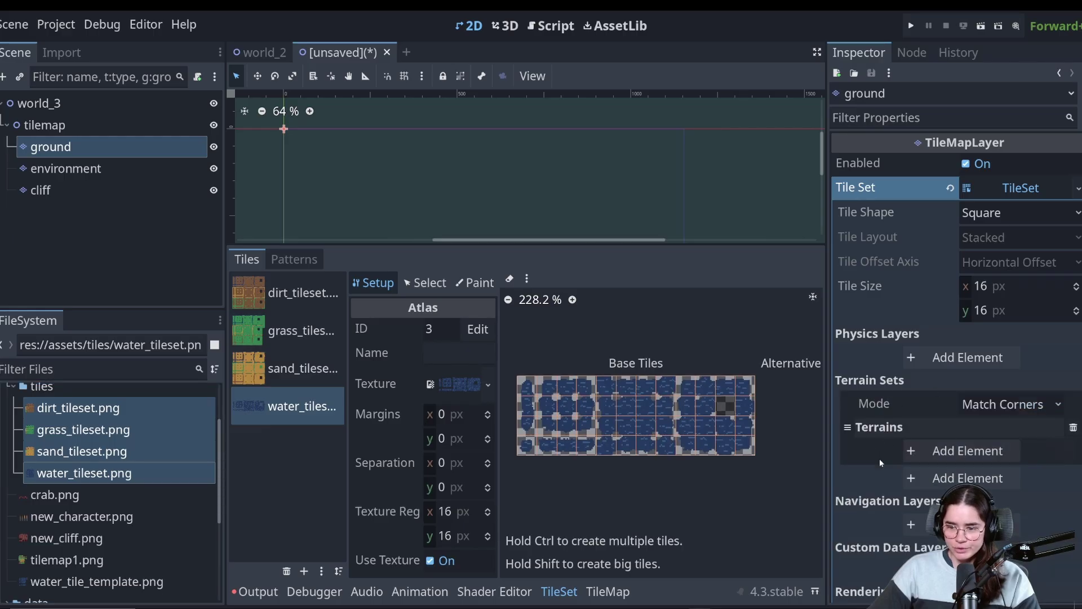
click(964, 451)
click(998, 450)
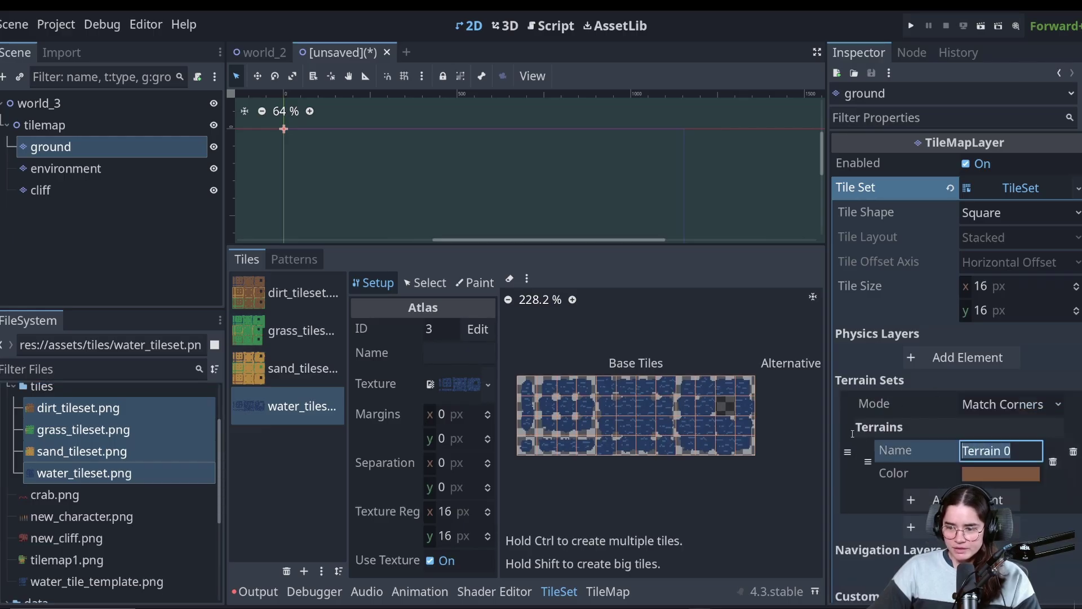
text(water)
Add a second terrain to the terrain set and name it sand
click(929, 499)
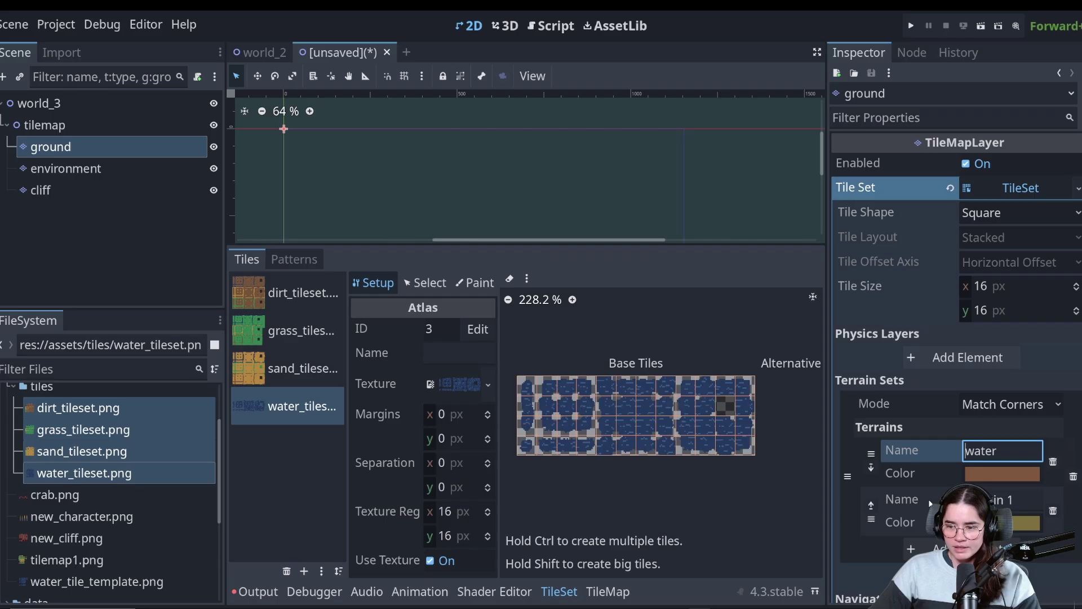
text(sand)
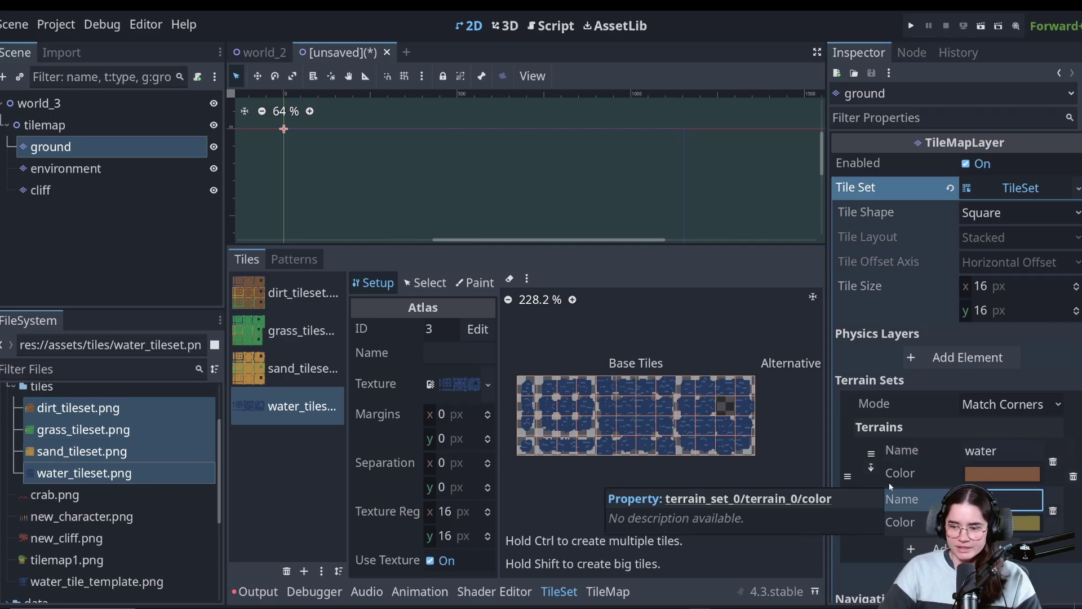
key(Return)
Add a third terrain named grass and a fourth named dirt to the terrain set
click(953, 548)
click(995, 432)
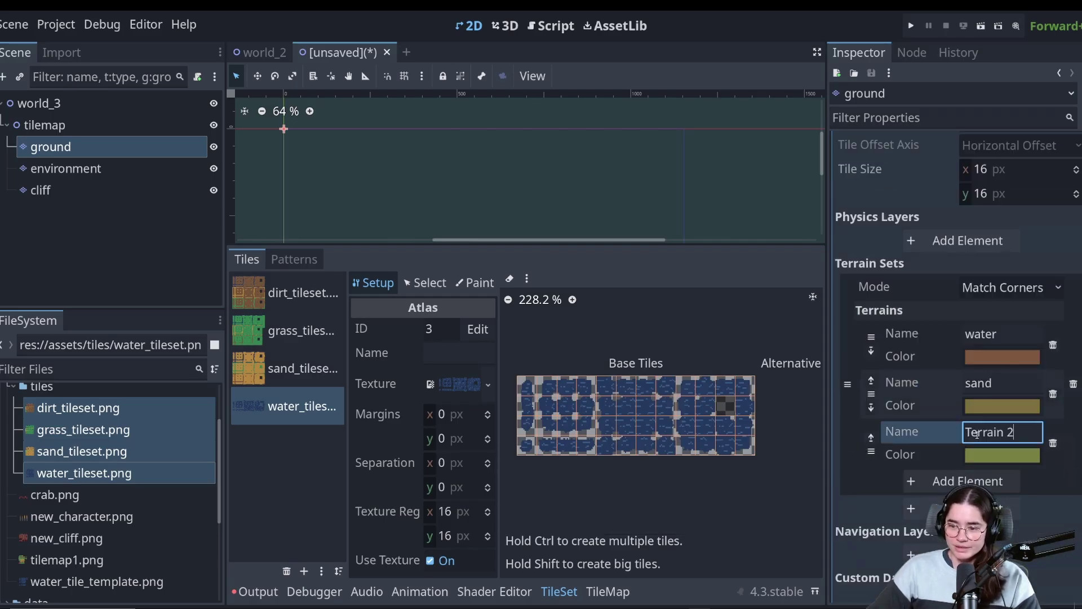
text(grass)
click(992, 482)
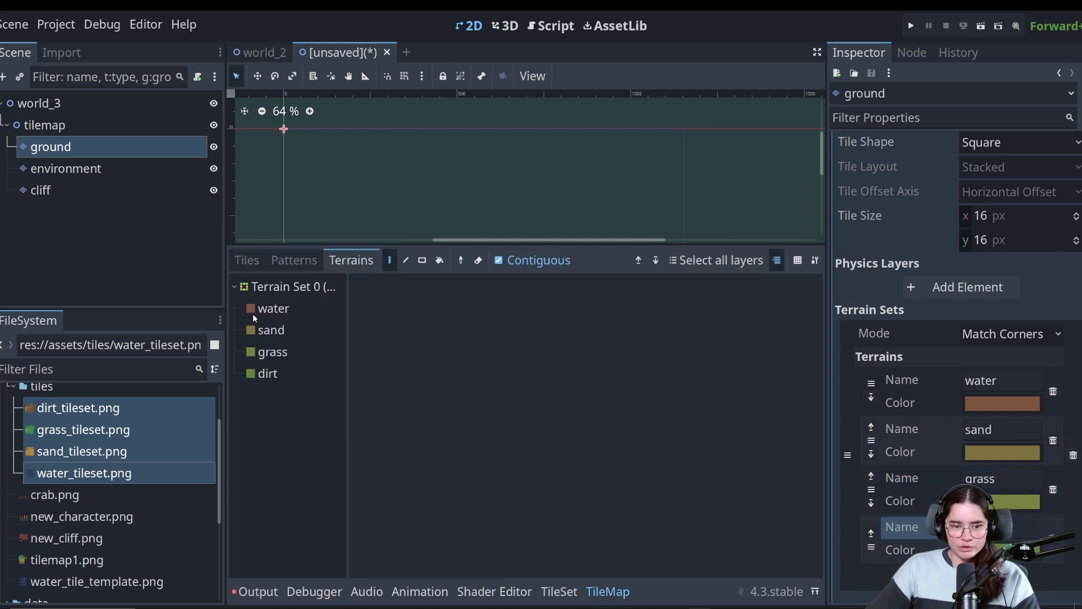
Review the water, sand, grass and dirt terrains offered for painting on the ground layer
click(265, 310)
click(272, 330)
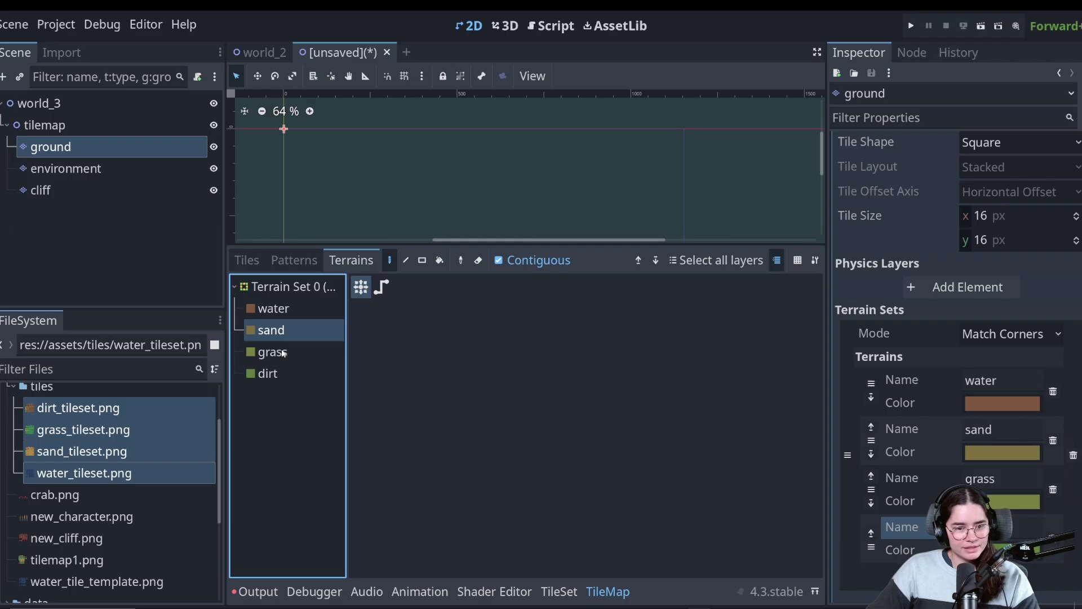
click(270, 375)
click(274, 309)
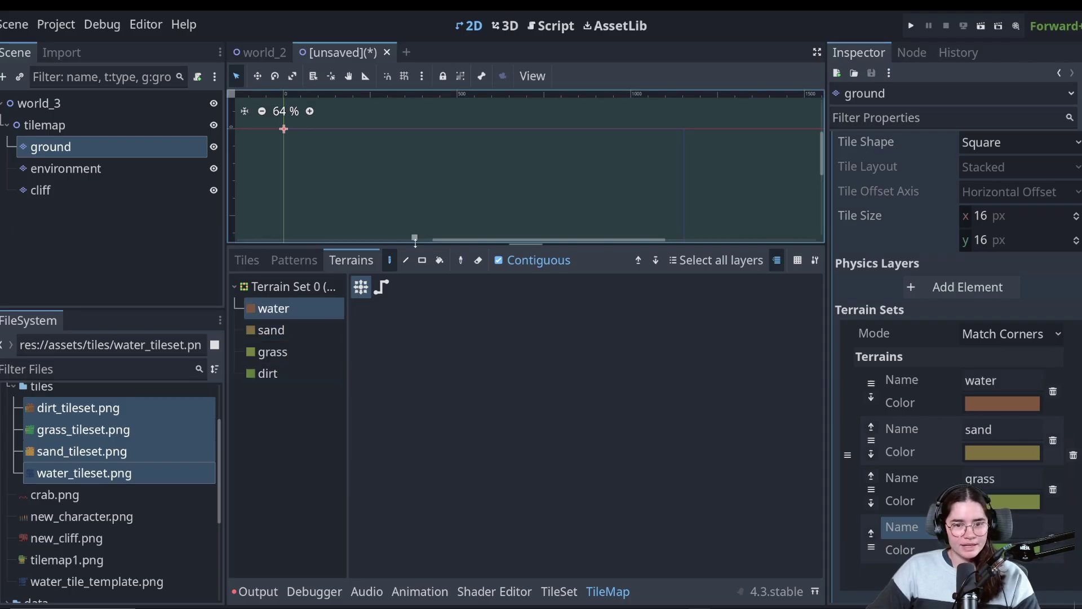
drag(416, 245, 416, 364)
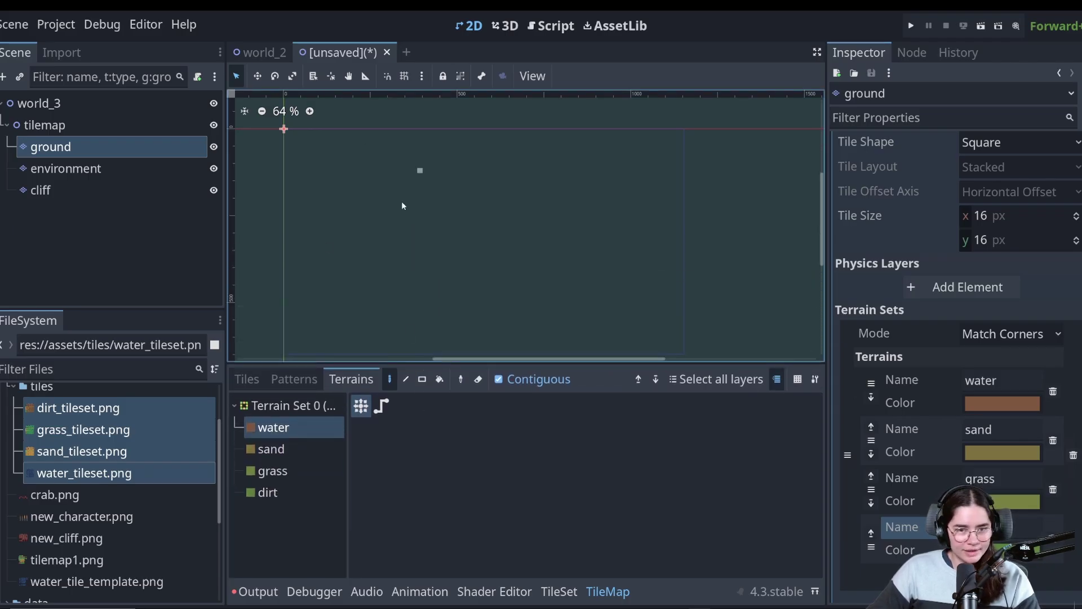
middle_drag(404, 205, 673, 321)
scroll(673, 322, up, 7)
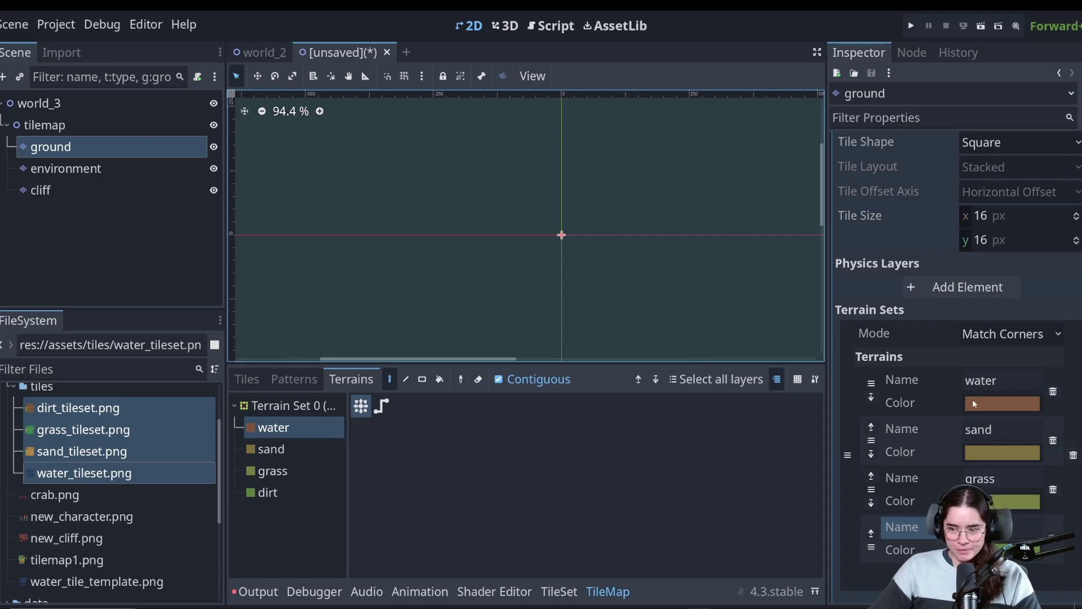
Change the sand terrain's colour to bright pink
scroll(1007, 498, down, 2)
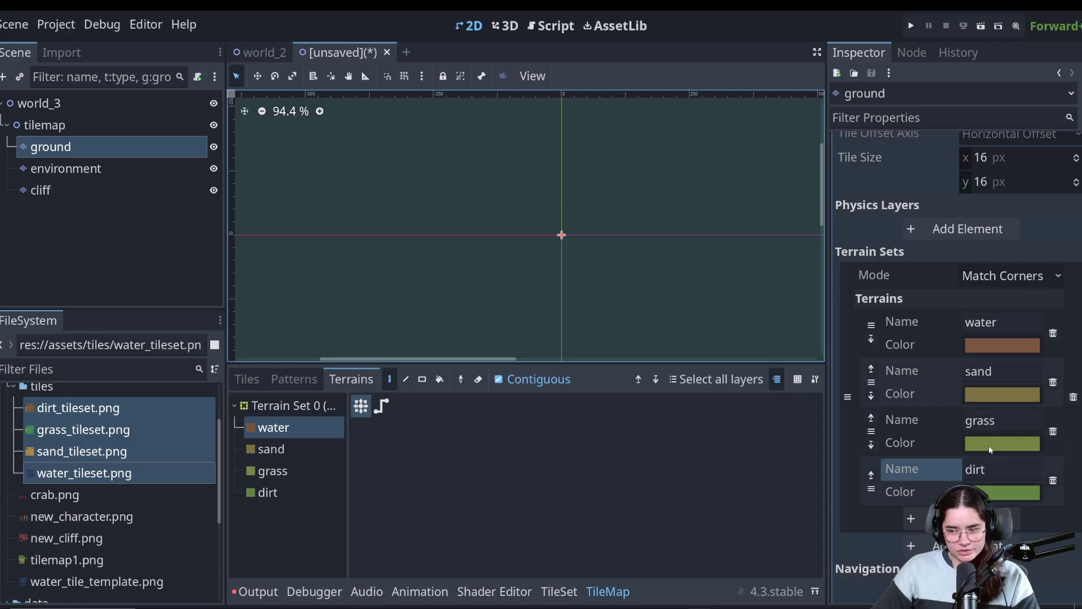
click(986, 389)
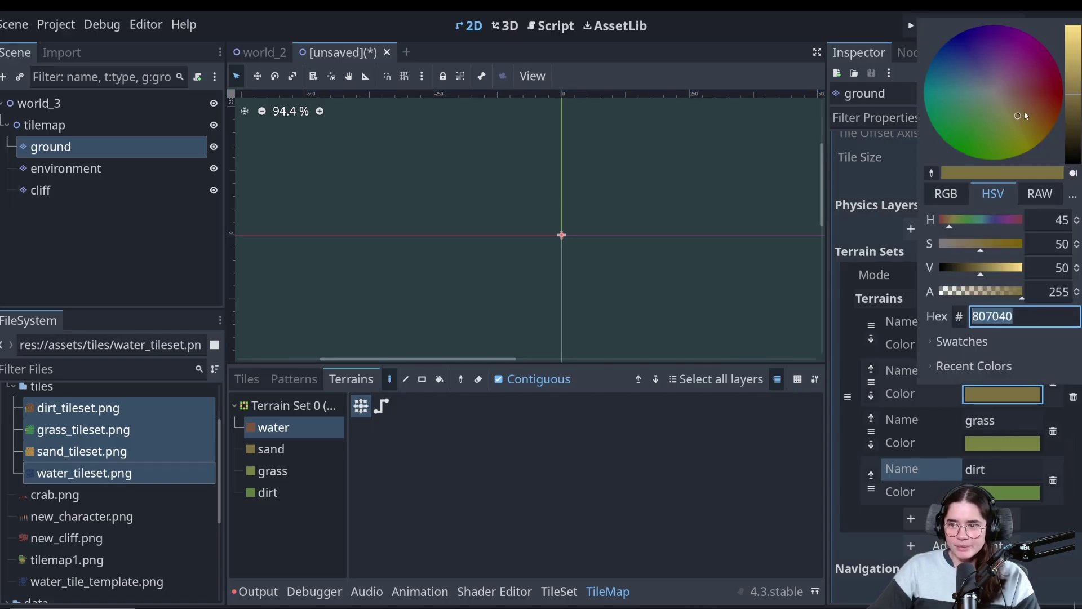
drag(1024, 111, 1073, 41)
click(989, 443)
Change the grass terrain's colour to a medium blue
click(989, 442)
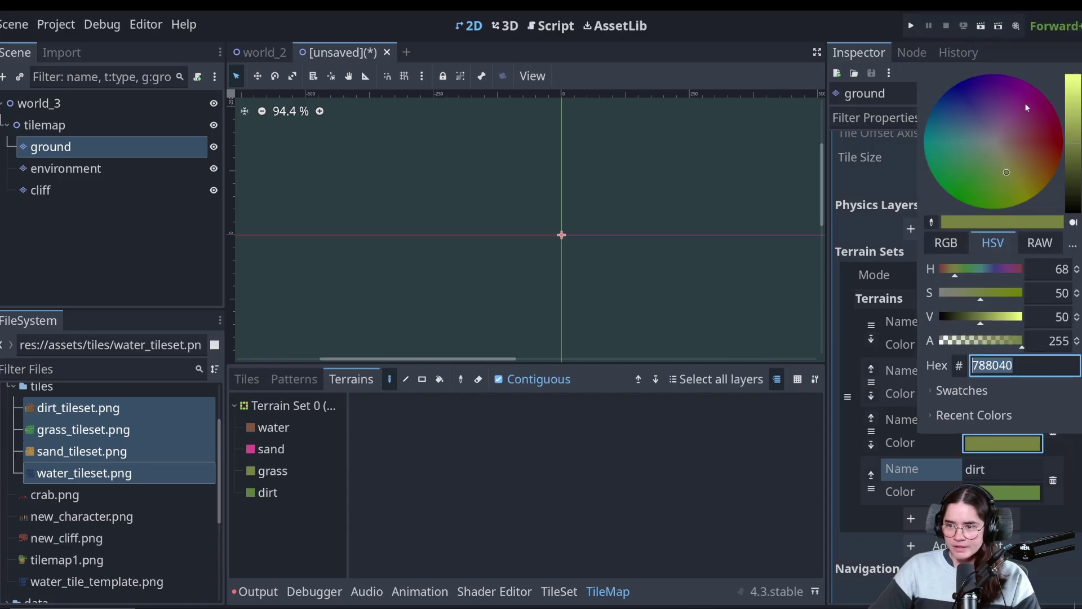
click(949, 165)
drag(950, 167, 948, 163)
click(1071, 86)
click(946, 145)
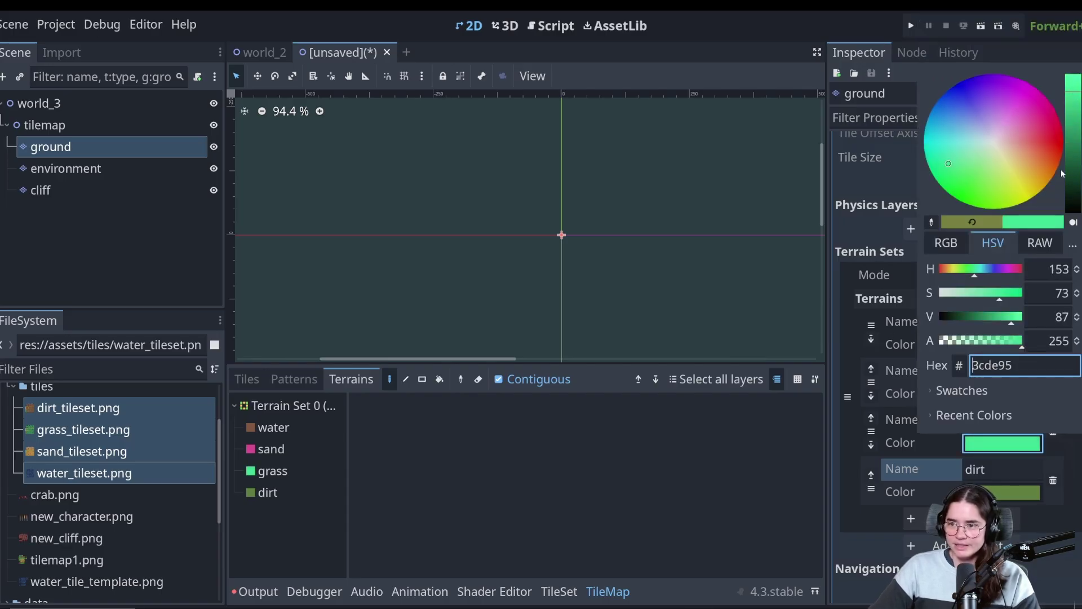
drag(946, 145, 960, 115)
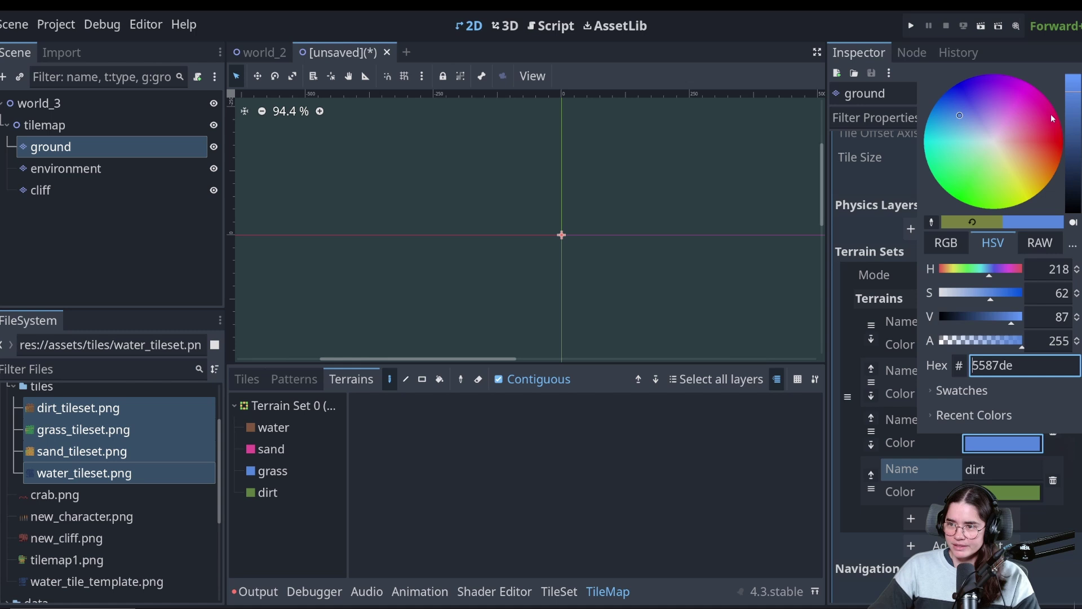
drag(1071, 120, 1072, 119)
click(893, 319)
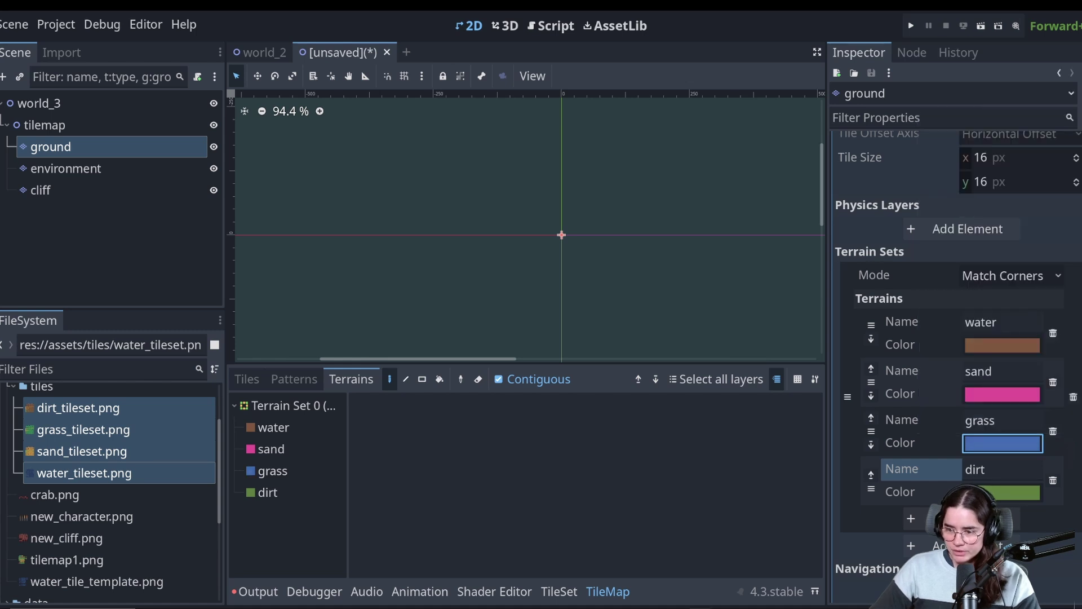
Examine the base tiles of the water and grass atlases in an enlarged TileSet editor
click(559, 591)
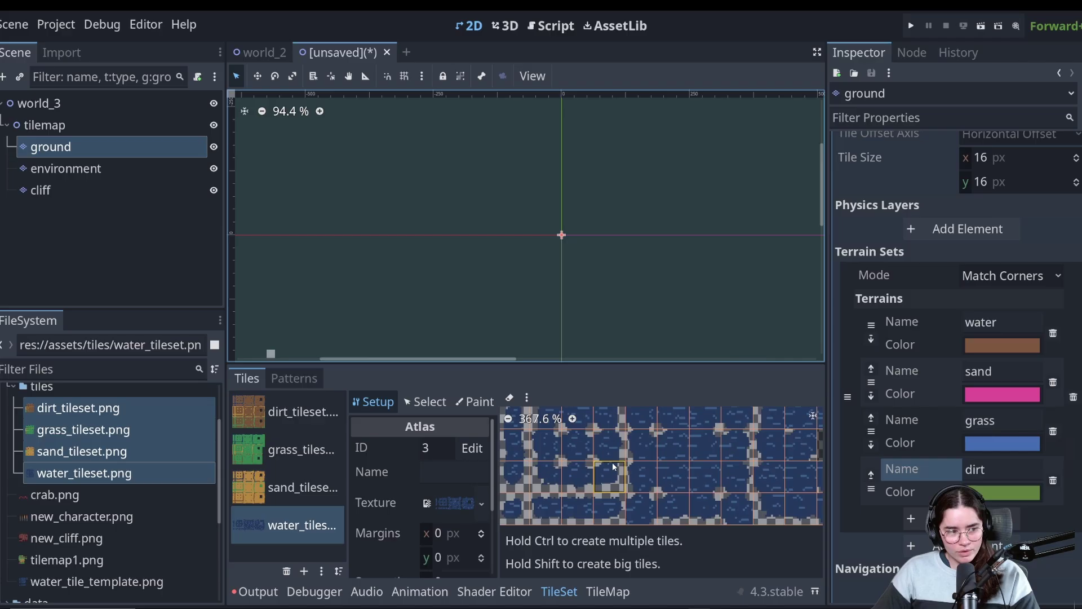
drag(620, 367, 704, 179)
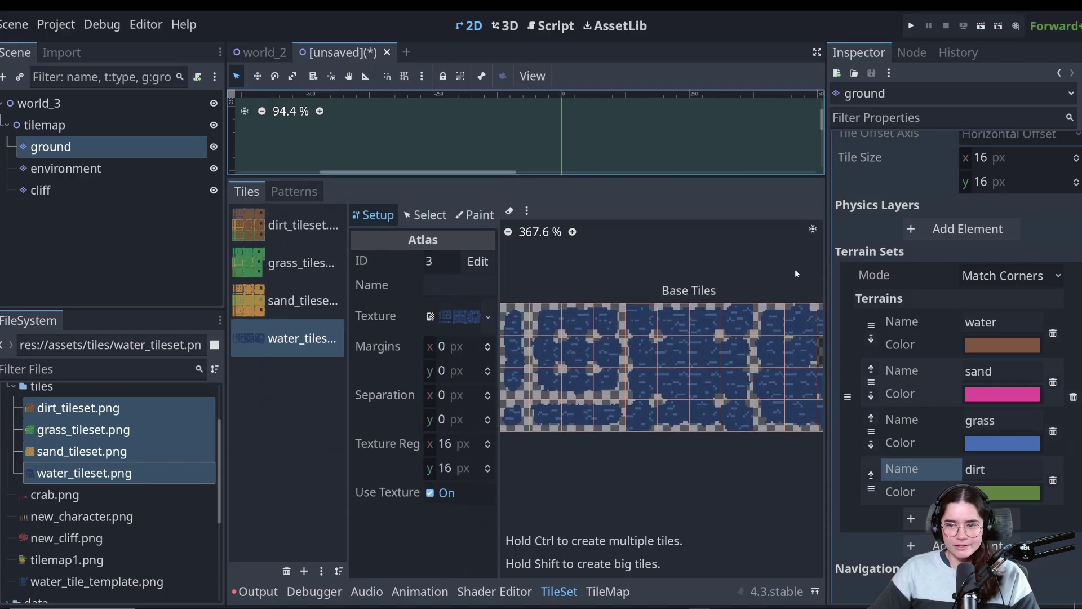
click(813, 229)
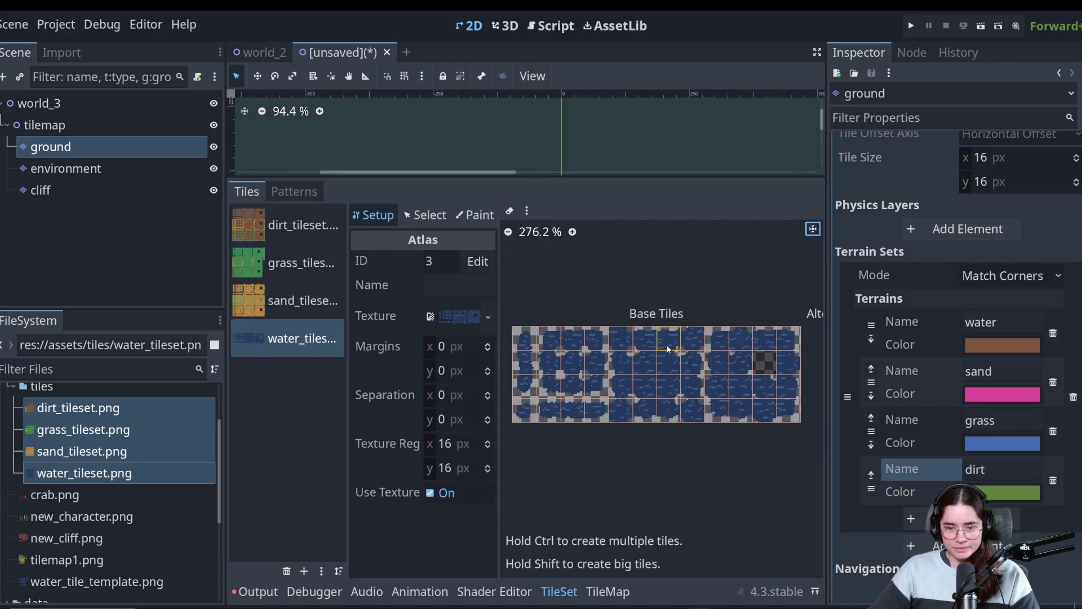
scroll(667, 344, up, 3)
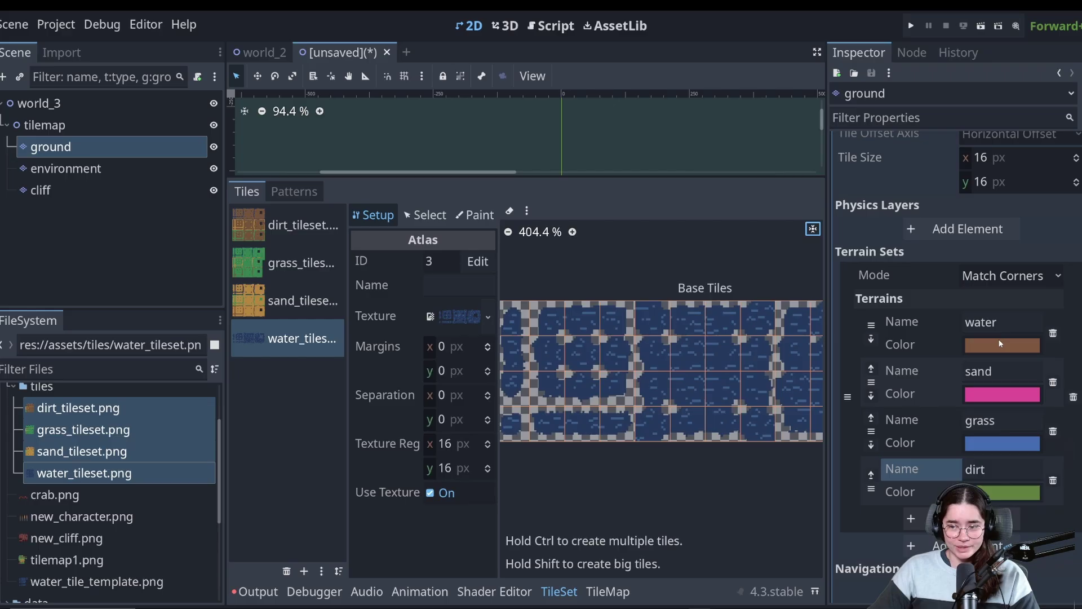
scroll(987, 213, up, 3)
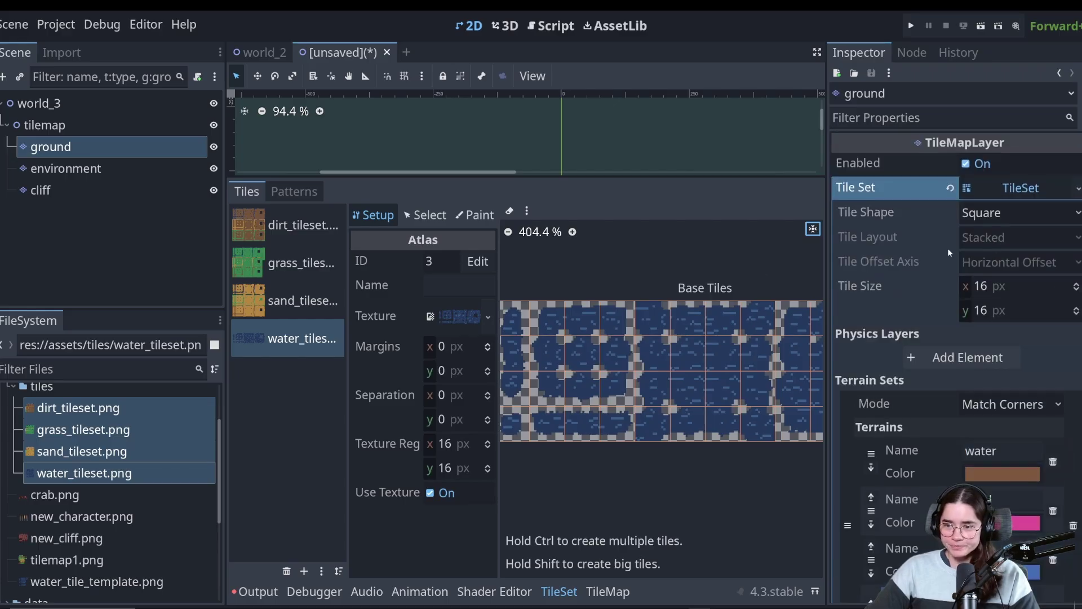
click(302, 262)
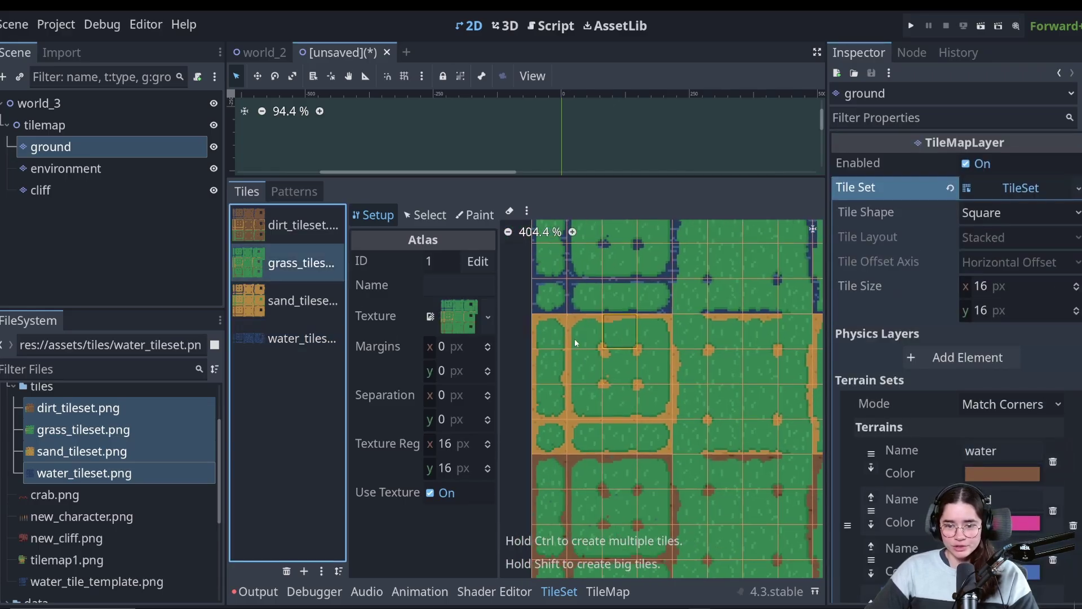
scroll(628, 365, down, 2)
click(301, 338)
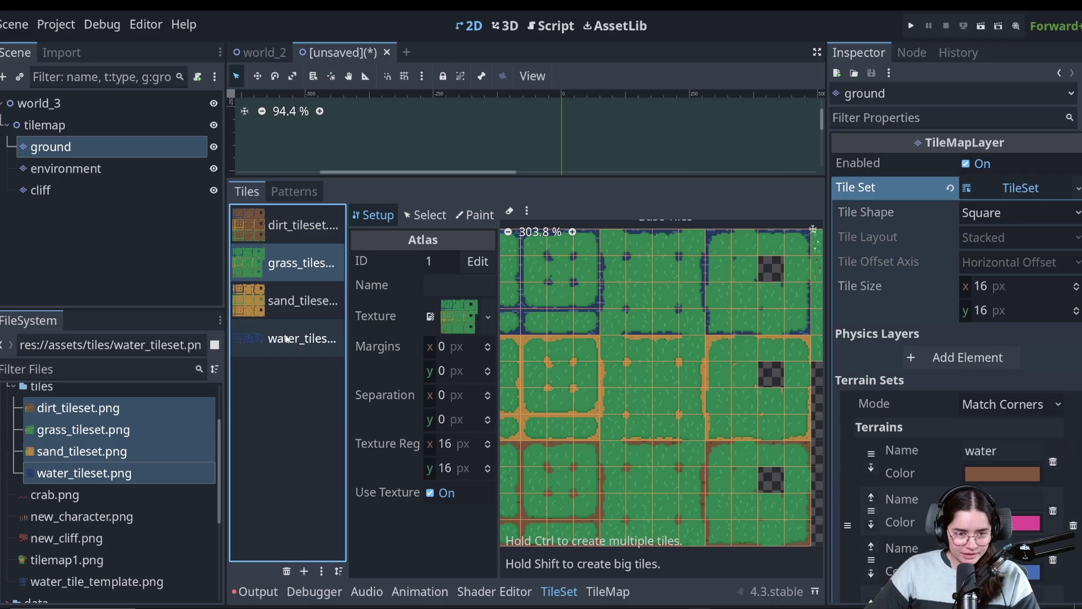
scroll(669, 362, up, 3)
scroll(669, 363, down, 3)
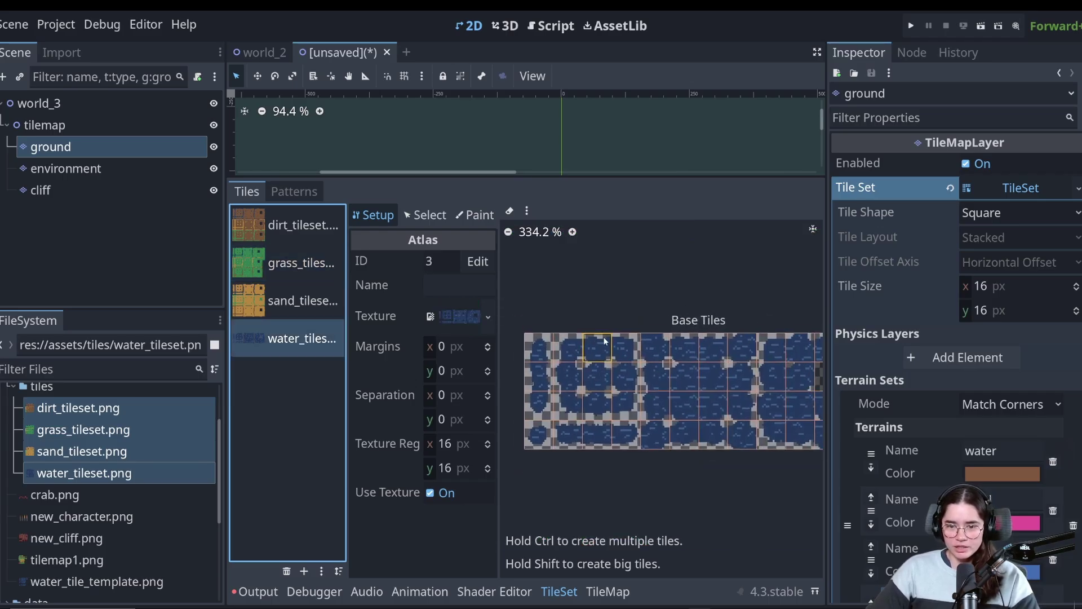
middle_drag(613, 342, 589, 362)
Set up terrain painting on the water_tileset.png atlas, using Terrain Set 0 and the water terrain
click(476, 215)
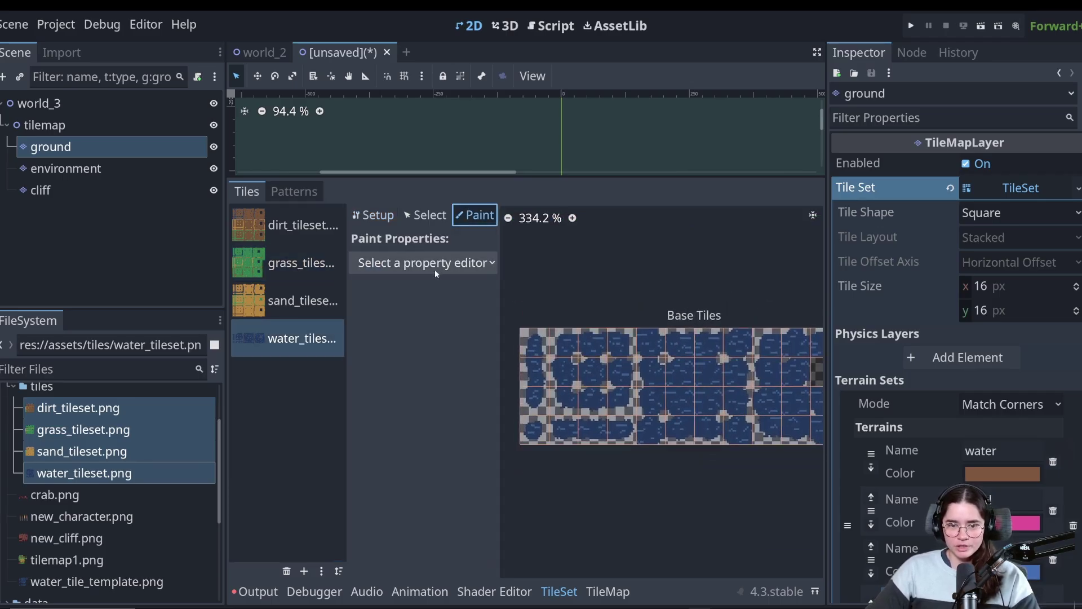
click(435, 264)
click(383, 380)
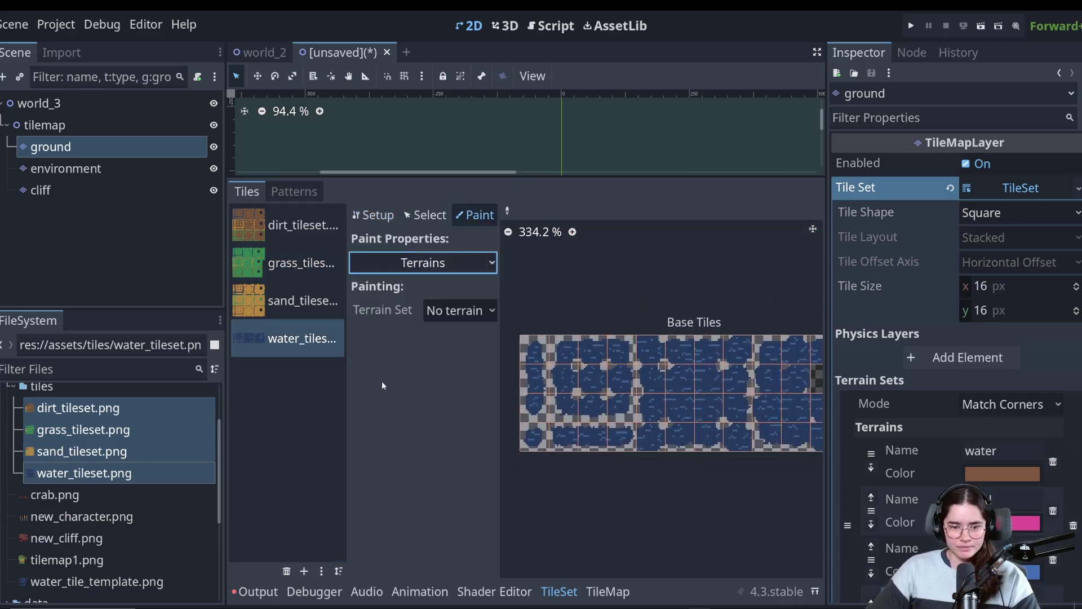
click(451, 311)
click(449, 355)
scroll(539, 375, up, 3)
click(460, 335)
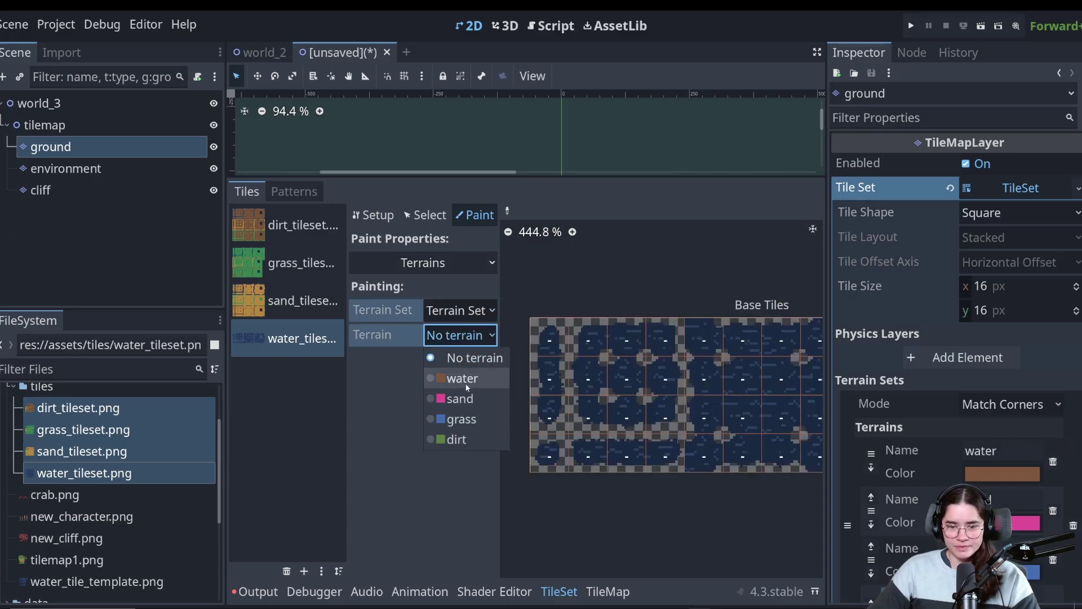
click(454, 377)
scroll(542, 371, down, 1)
scroll(542, 370, down, 3)
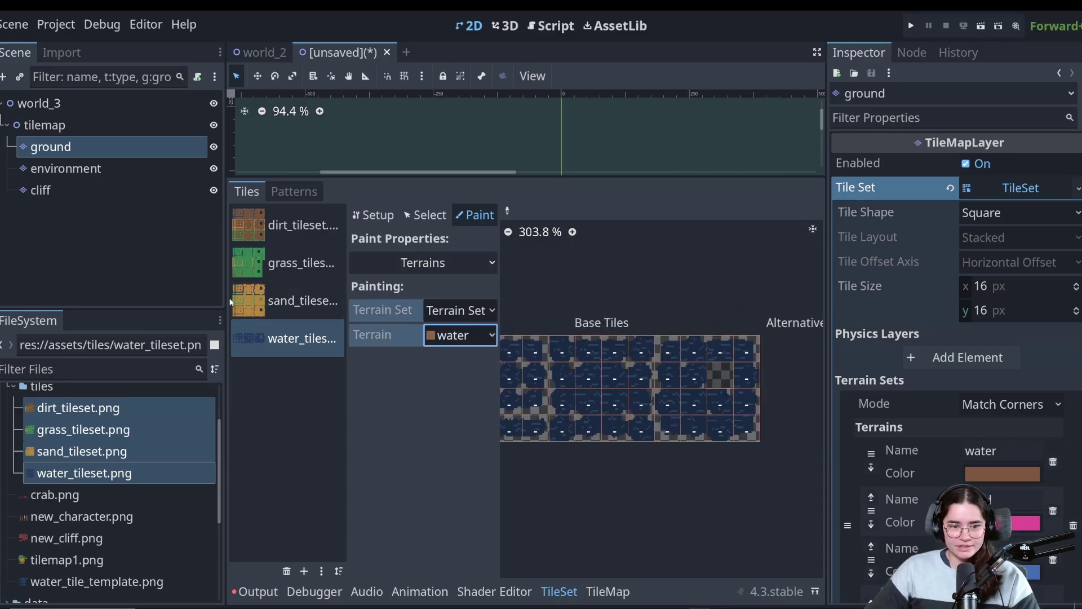
drag(225, 302, 89, 305)
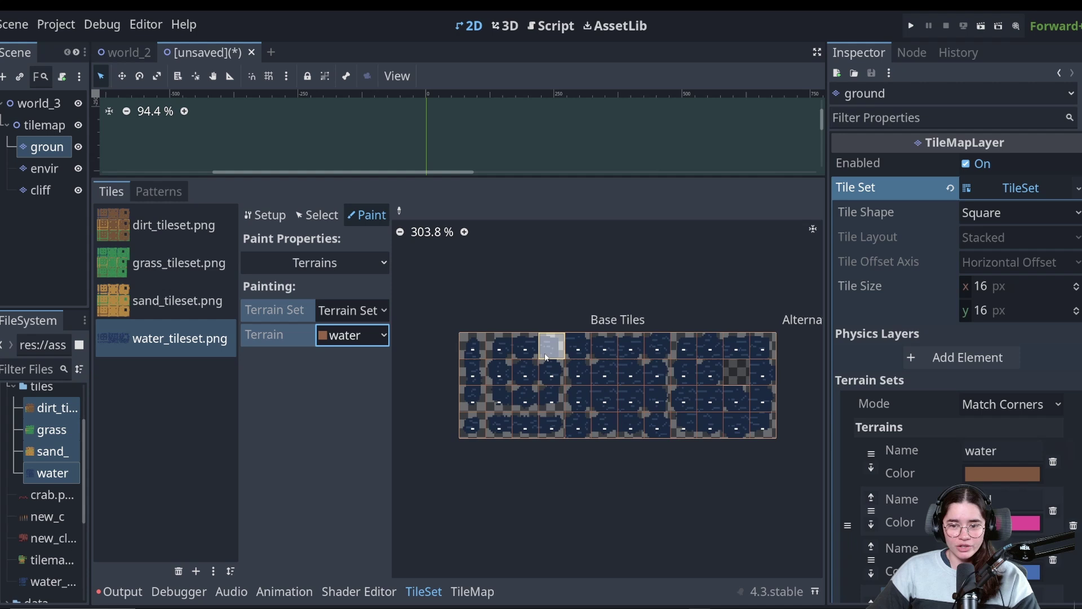
Assign all base tiles of the water_tileset.png atlas to Terrain Set 0
scroll(483, 348, up, 2)
mouse_move(471, 345)
mouse_down()
mouse_move(679, 430)
mouse_move(721, 405)
mouse_up()
middle_drag(699, 403, 581, 393)
mouse_move(634, 426)
mouse_down()
mouse_move(745, 394)
mouse_move(652, 342)
mouse_move(698, 408)
mouse_move(608, 395)
mouse_up()
middle_drag(608, 395, 753, 389)
mouse_move(753, 389)
mouse_down()
mouse_move(684, 375)
mouse_move(576, 374)
mouse_up()
middle_drag(576, 374, 674, 379)
scroll(530, 425, up, 2)
middle_drag(614, 411, 471, 426)
scroll(471, 426, down, 3)
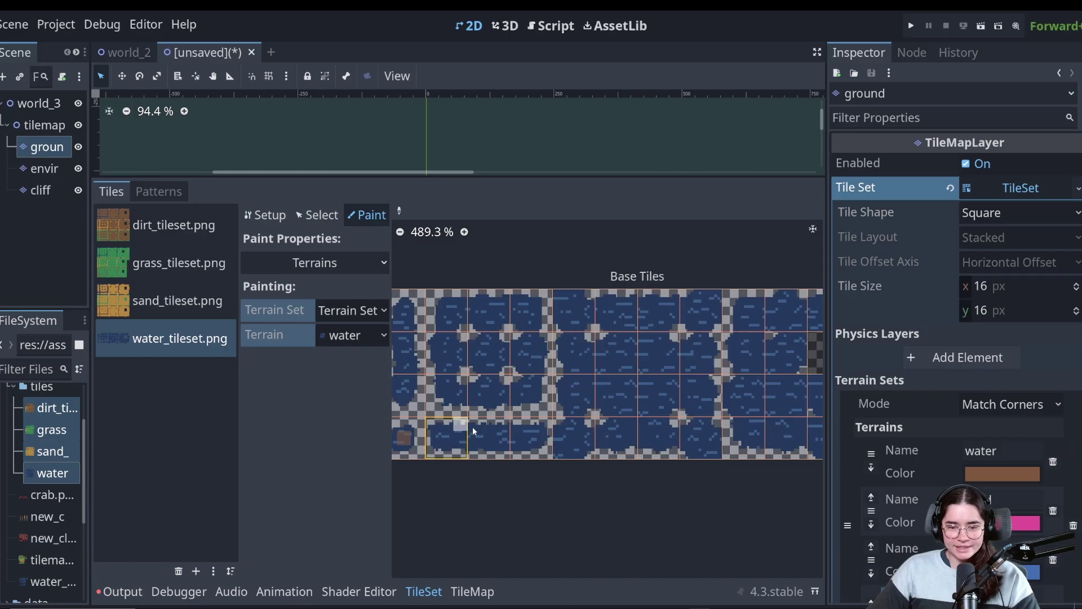
Paint the water terrain's centre and connecting bits on the water atlas's single, strip and 3×3 tiles, plus the adjoining block's outer corners
drag(445, 438, 521, 439)
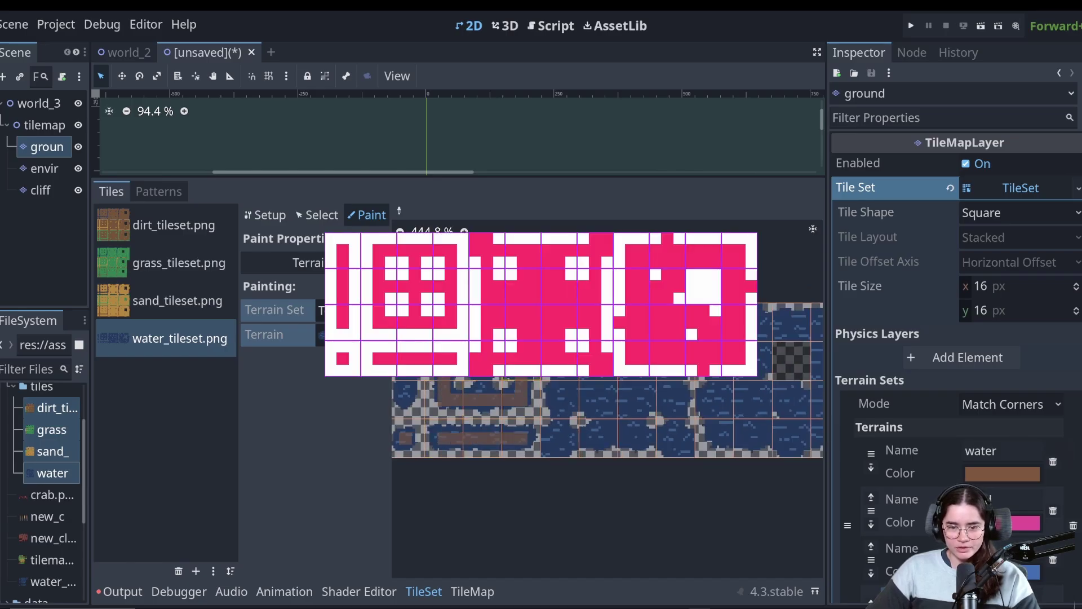
middle_drag(486, 376, 543, 374)
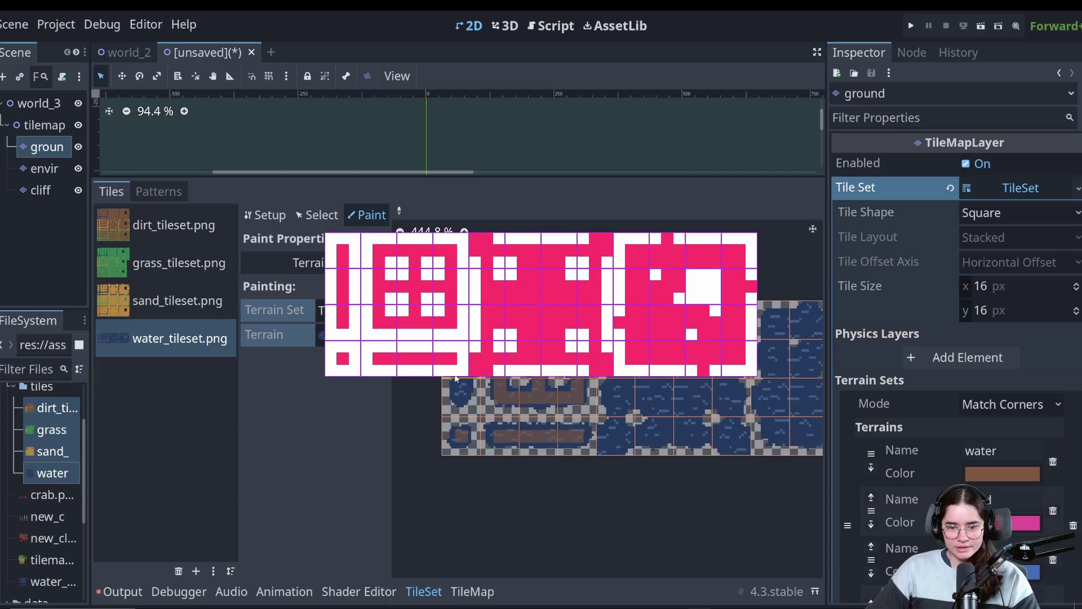
middle_drag(668, 348, 529, 368)
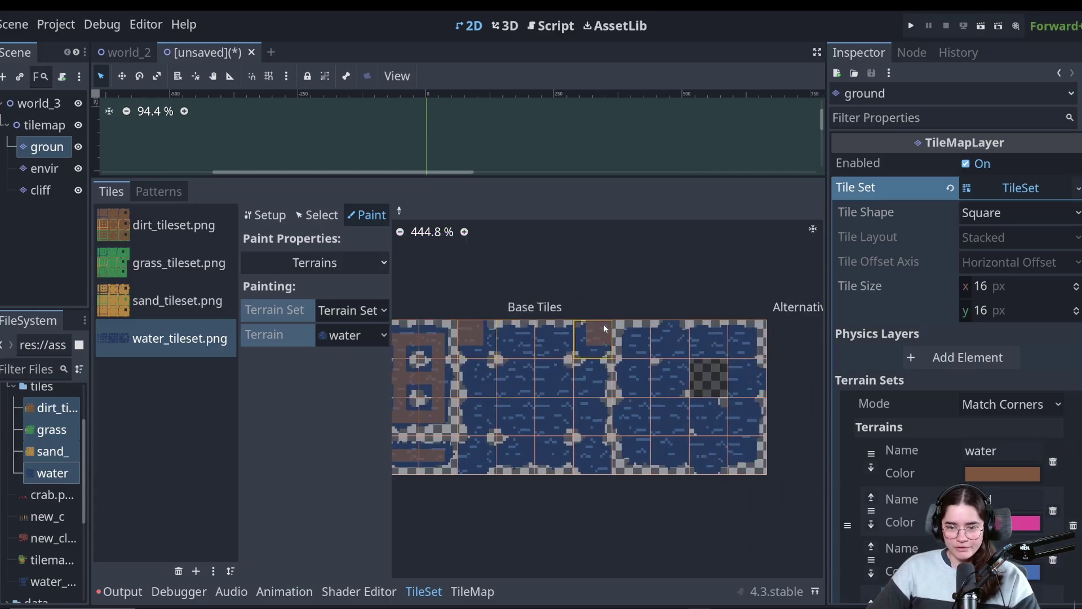
scroll(605, 329, down, 1)
scroll(564, 372, left, 2)
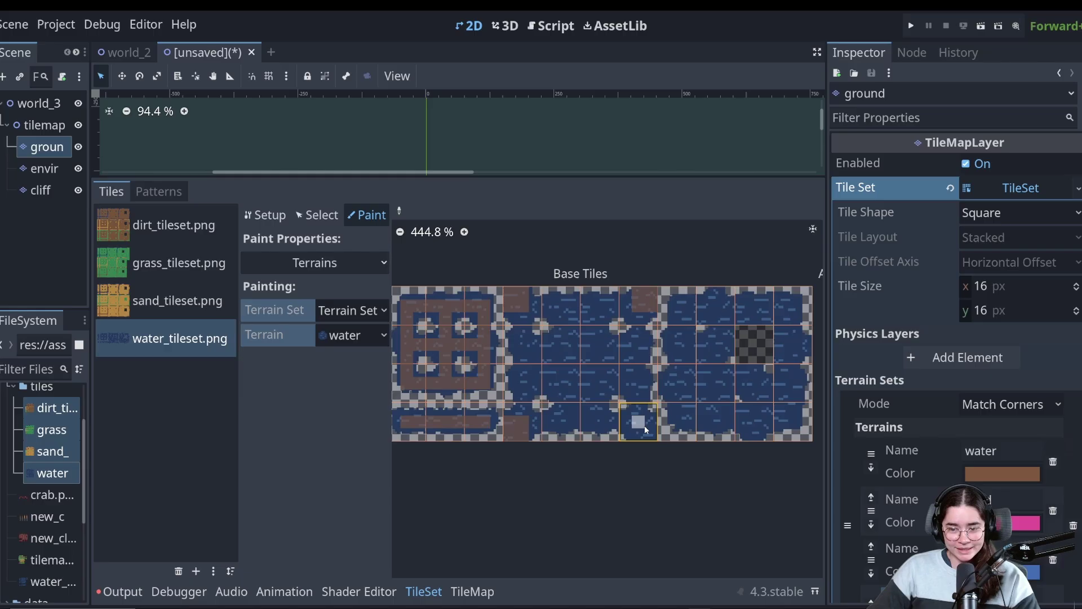
Paint the water terrain's remaining centre and peering bits across the middle and last 4×4 blocks of the water atlas, leaving the notches unpainted
drag(648, 426, 644, 303)
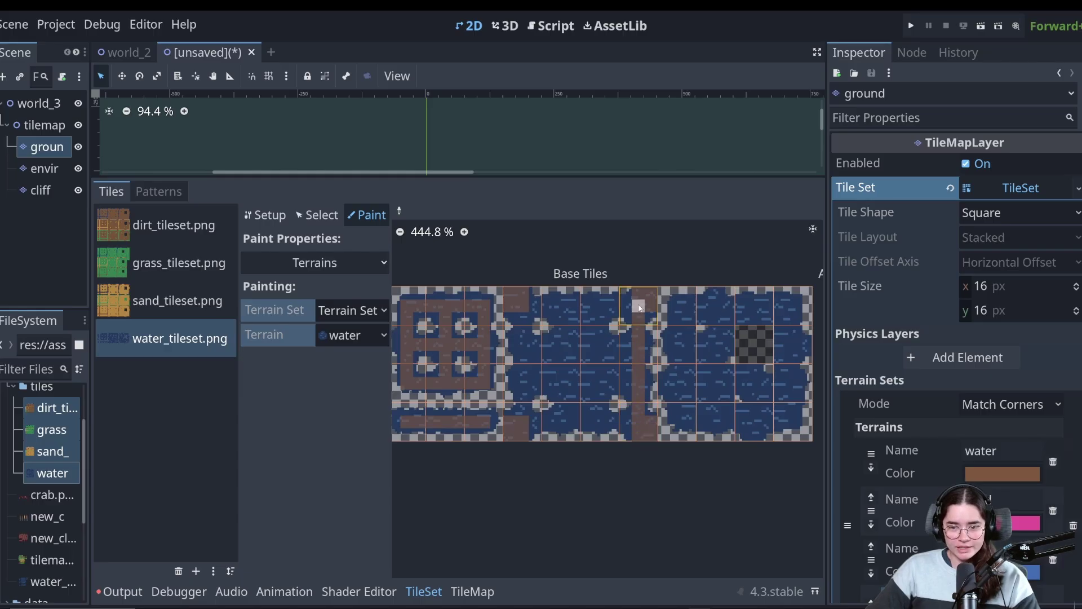
drag(522, 319, 519, 412)
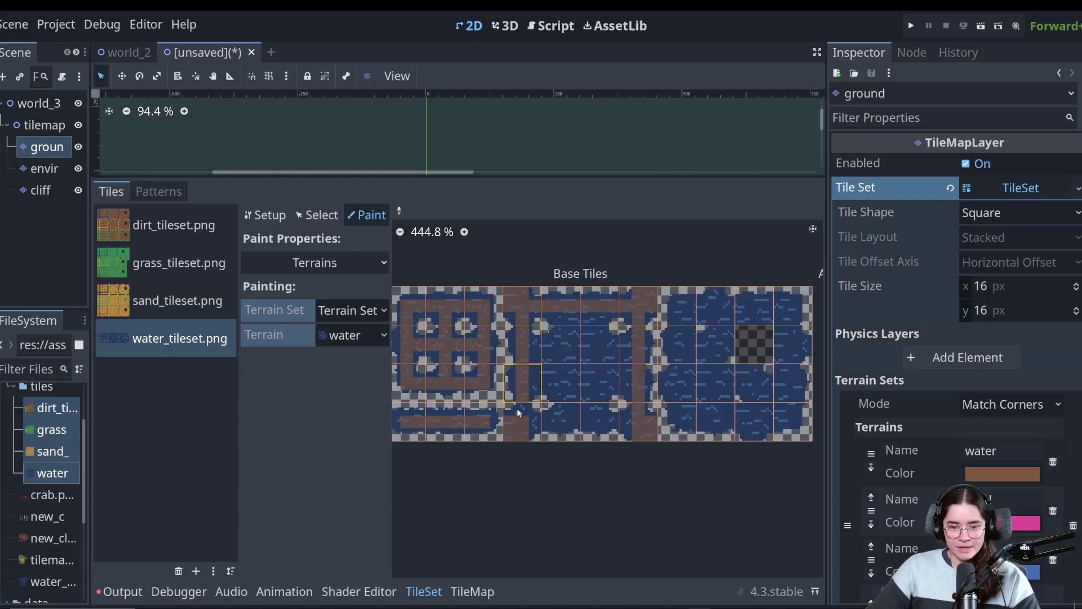
drag(600, 414, 600, 329)
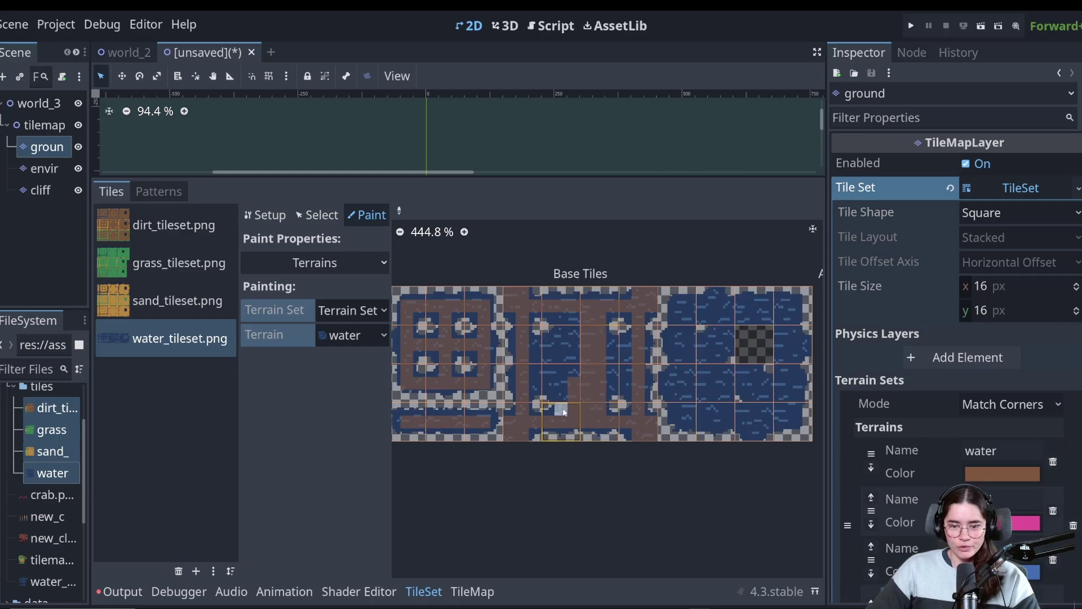
drag(566, 317, 574, 364)
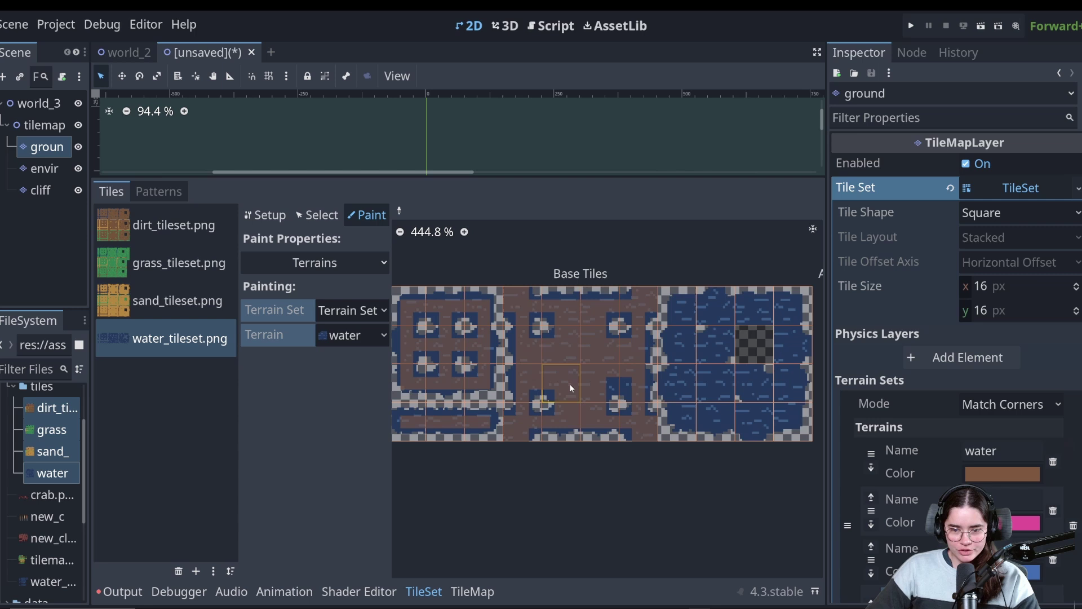
mouse_move(681, 311)
mouse_down()
mouse_move(698, 308)
mouse_move(732, 390)
mouse_up()
scroll(754, 380, up, 4)
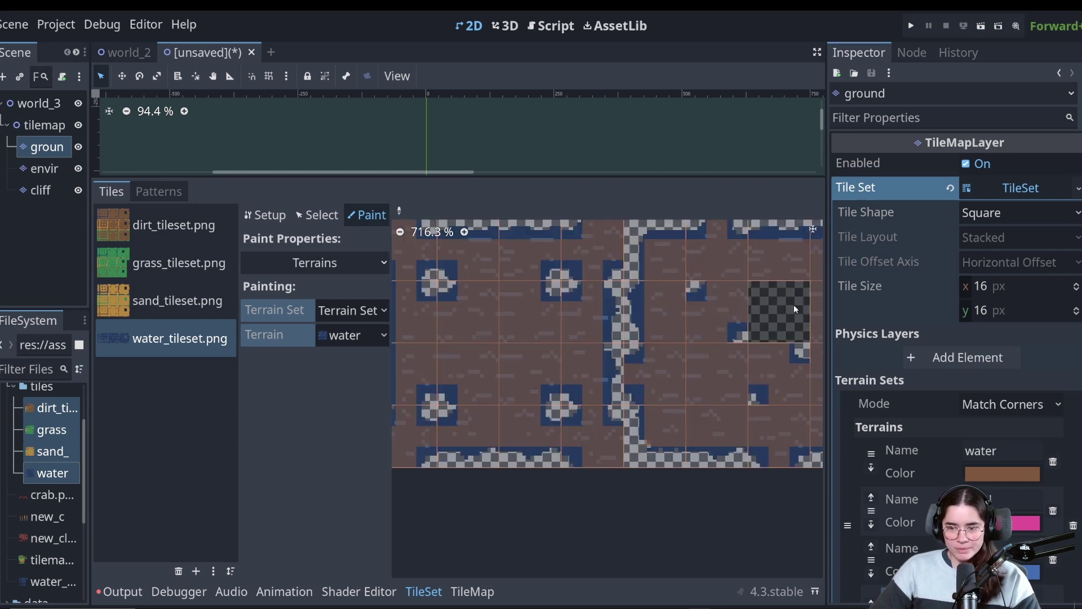
scroll(674, 359, down, 4)
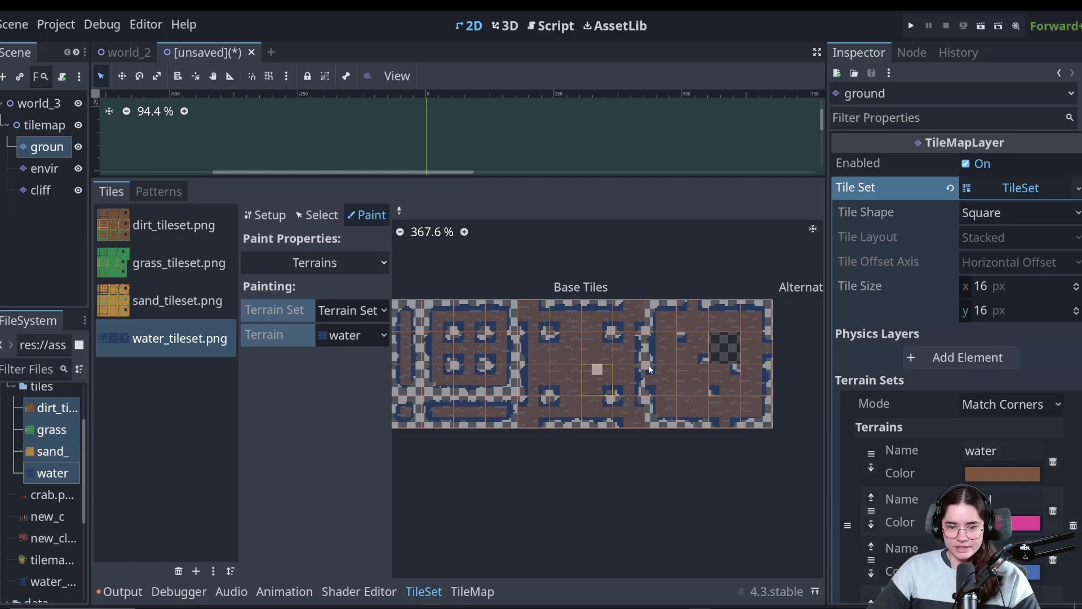
Enlarge the scene view and paint an irregular test patch on the ground layer with the water terrain
drag(481, 177, 550, 466)
scroll(408, 220, up, 3)
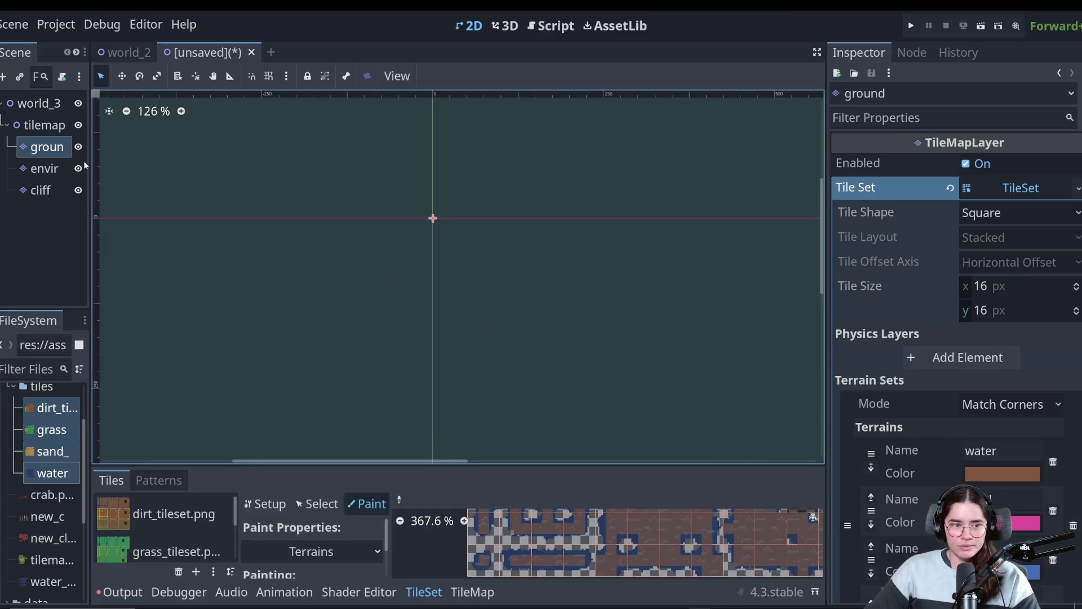
click(473, 592)
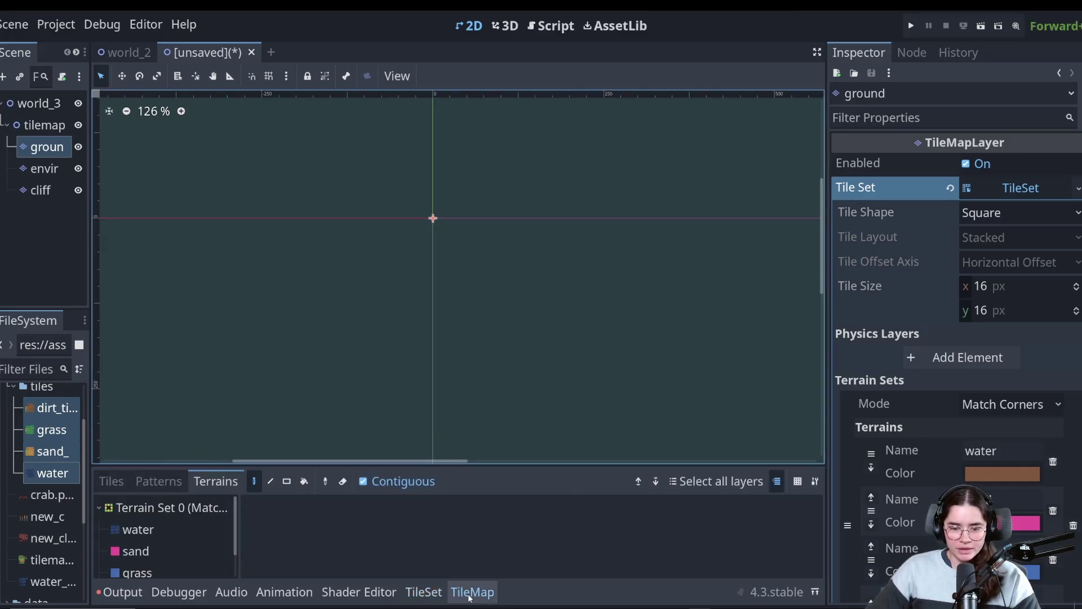
click(144, 530)
scroll(395, 234, up, 8)
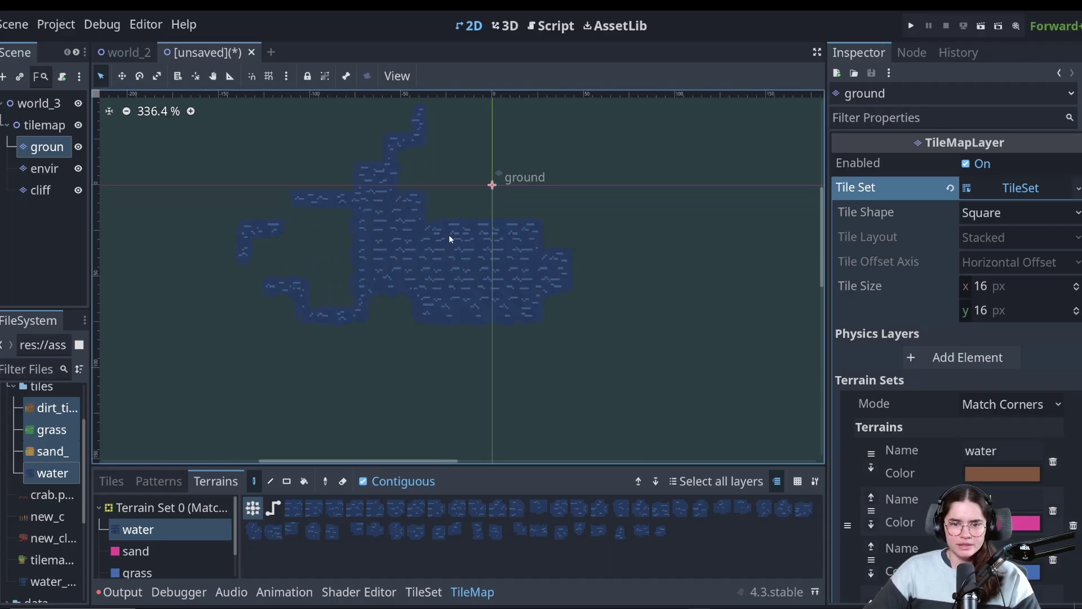
click(14, 24)
mouse_move(56, 24)
click(554, 389)
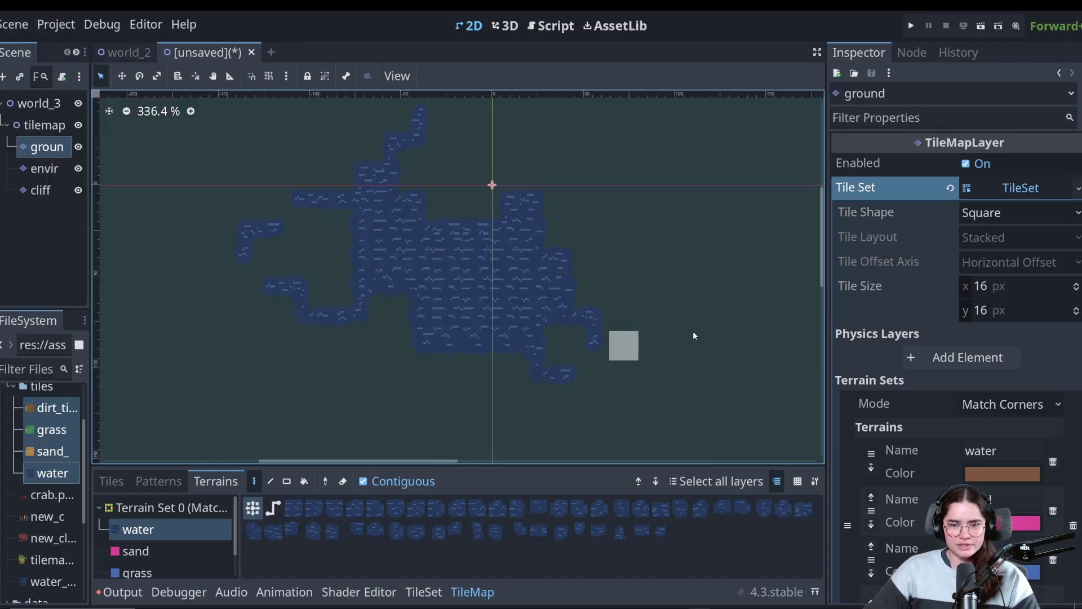
Lighten the project's Default Clear Color to 6c99a8 in the rendering environment settings
click(56, 24)
click(84, 46)
click(870, 227)
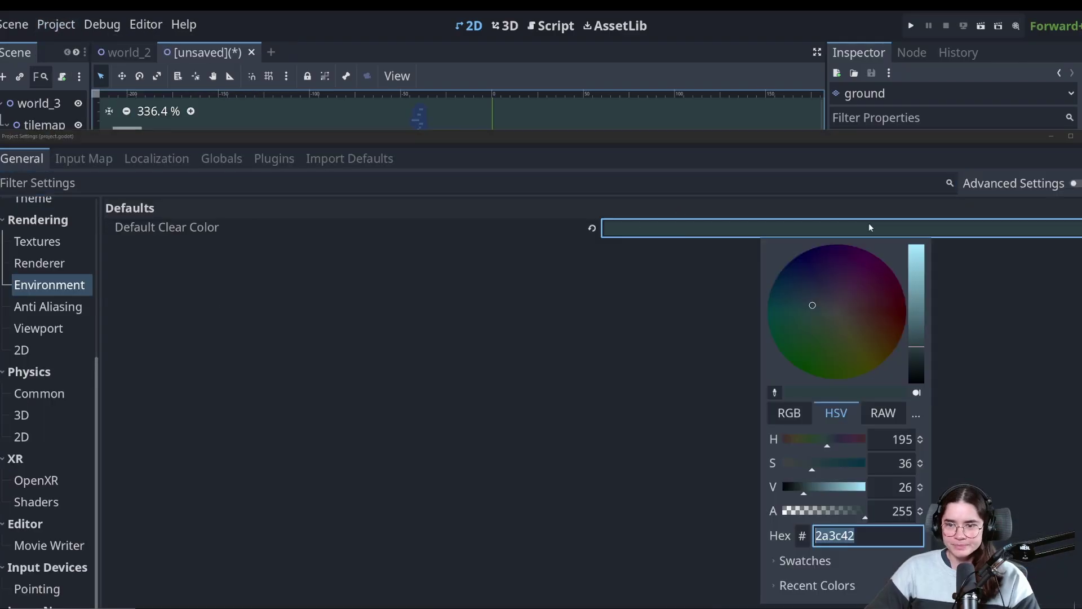
drag(919, 314, 920, 294)
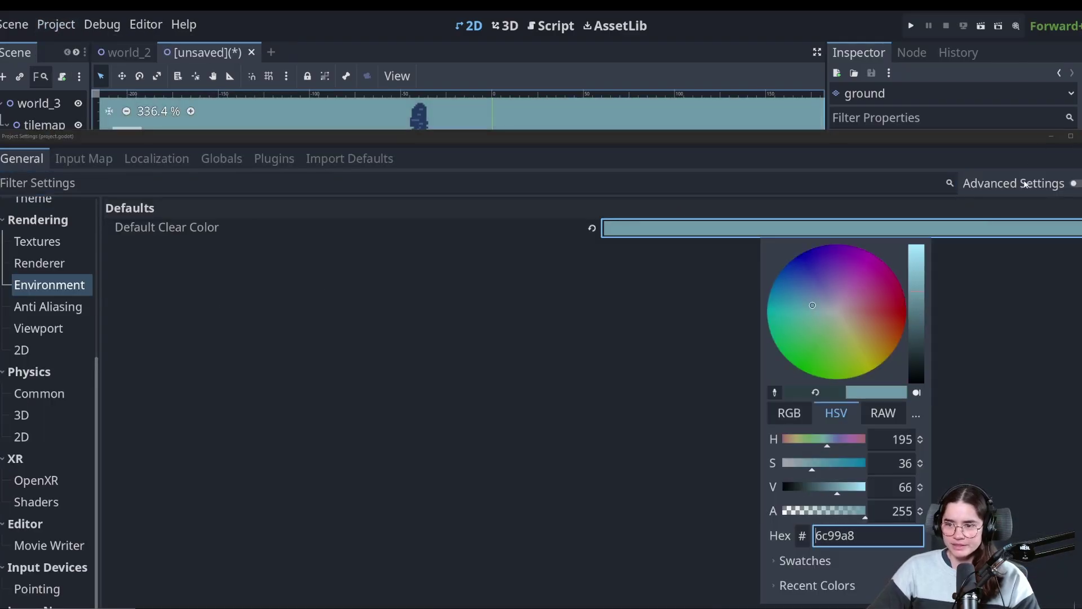
click(701, 208)
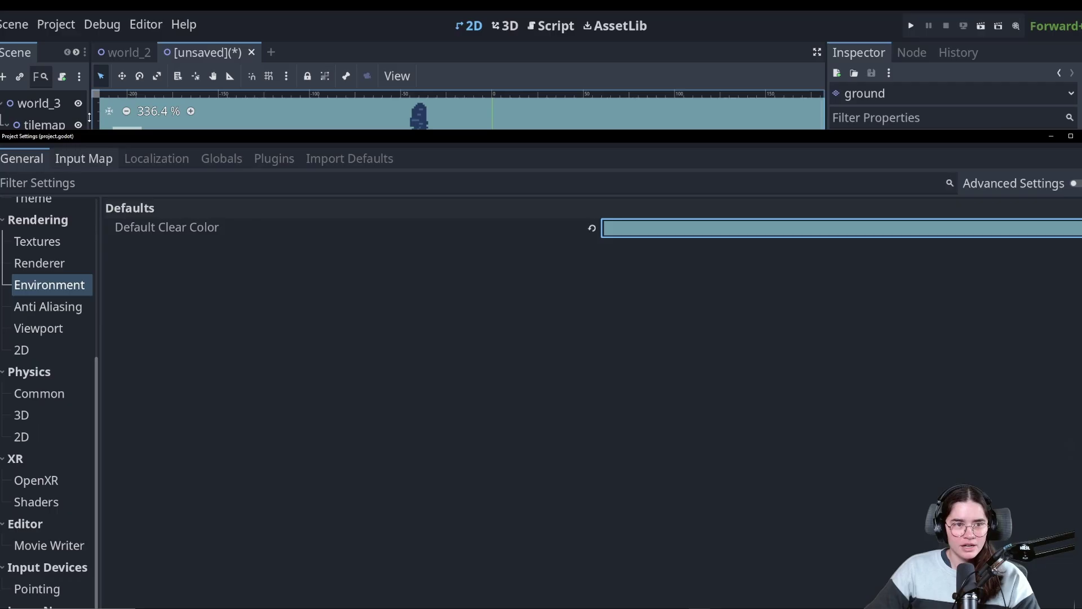
scroll(46, 260, up, 3)
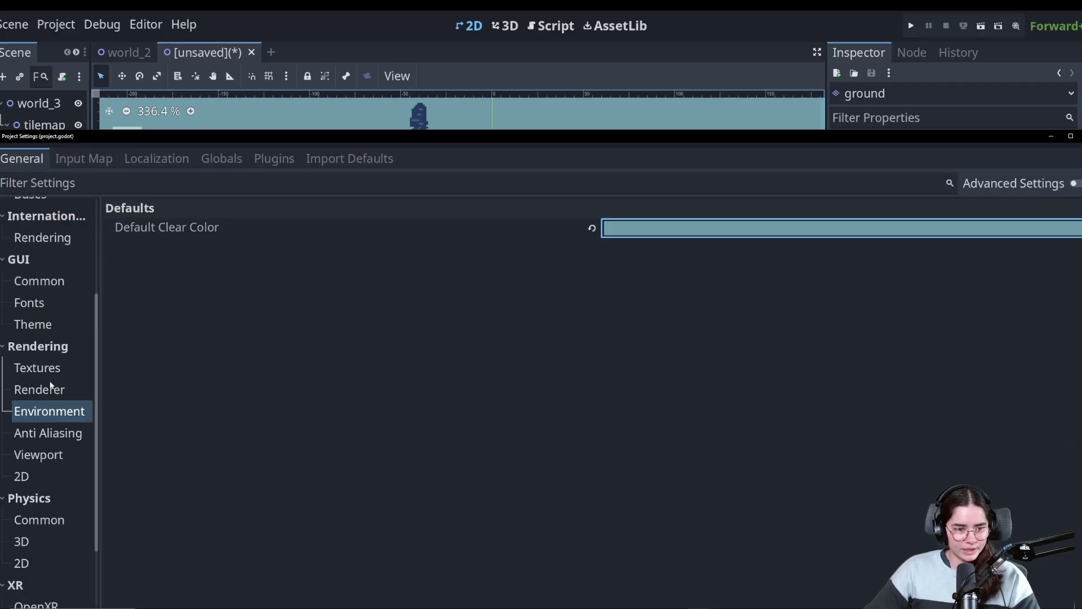
drag(725, 130, 728, 134)
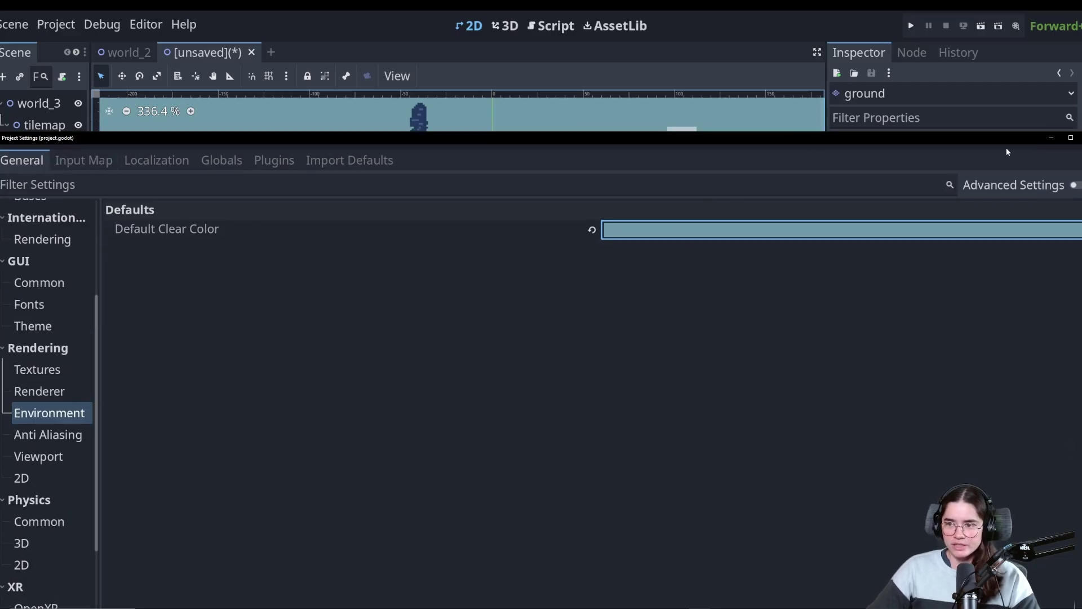
click(1081, 139)
Test the water autotiling by extending the patch downwards, erasing a few holes in it and filling them again
scroll(448, 250, up, 5)
middle_drag(448, 251, 452, 252)
scroll(452, 253, down, 1)
drag(336, 363, 414, 360)
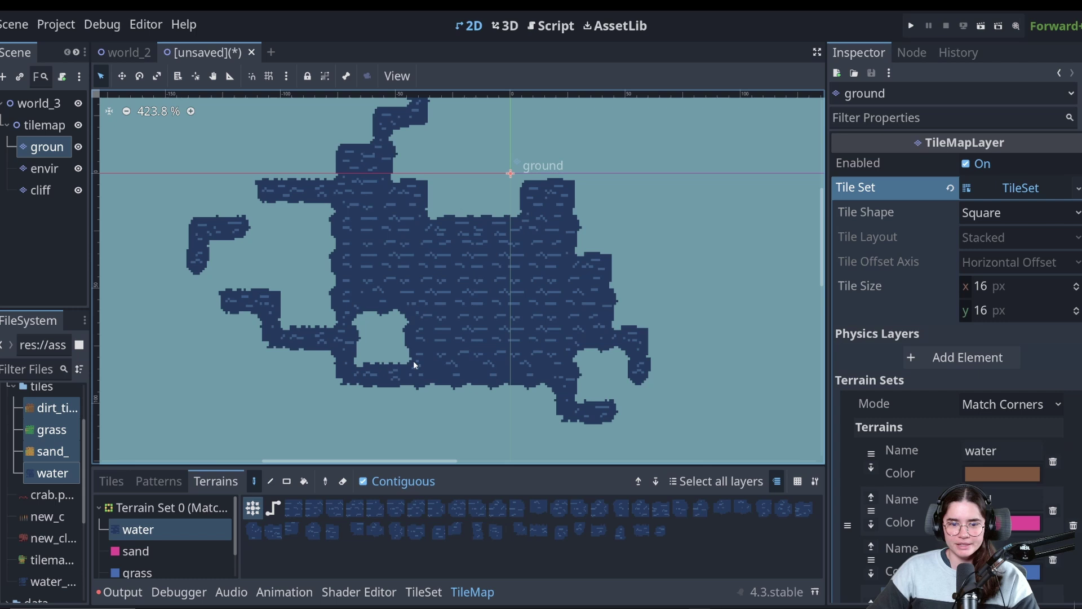
scroll(479, 367, up, 1)
middle_drag(479, 367, 461, 221)
scroll(460, 223, down, 6)
mouse_move(458, 275)
mouse_down()
mouse_move(440, 307)
mouse_move(470, 320)
mouse_move(471, 234)
mouse_move(457, 179)
mouse_up()
right_click(450, 179)
middle_drag(495, 286, 517, 396)
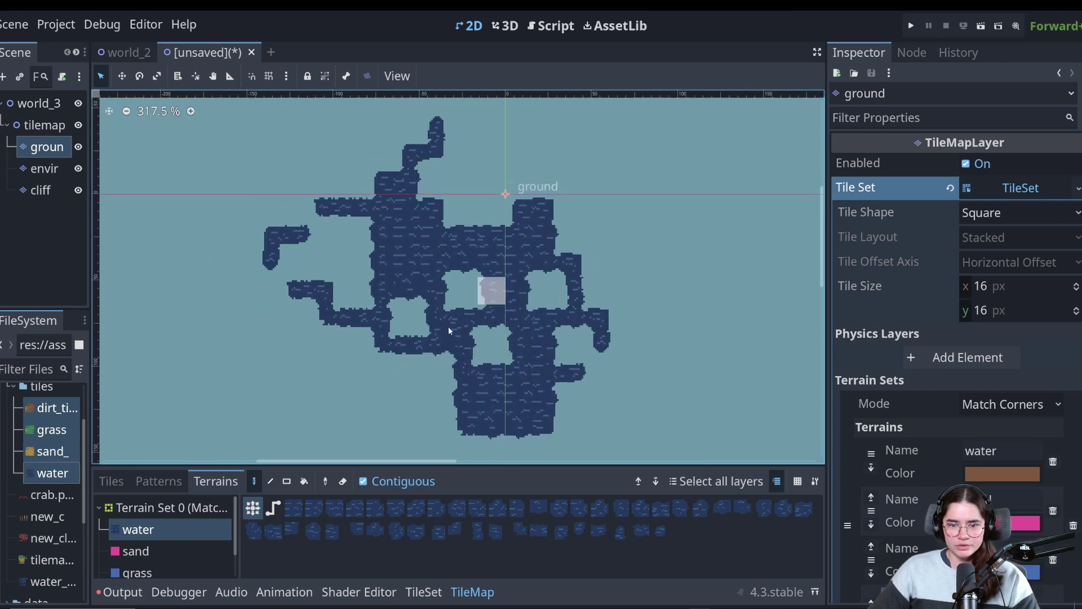
mouse_move(545, 290)
mouse_down()
mouse_move(360, 328)
mouse_move(464, 319)
mouse_up()
Assign the water-edged dirt tiles of the dirt_tileset.png atlas to Terrain Set 0 in an enlarged TileSet editor
click(424, 592)
scroll(587, 537, up, 3)
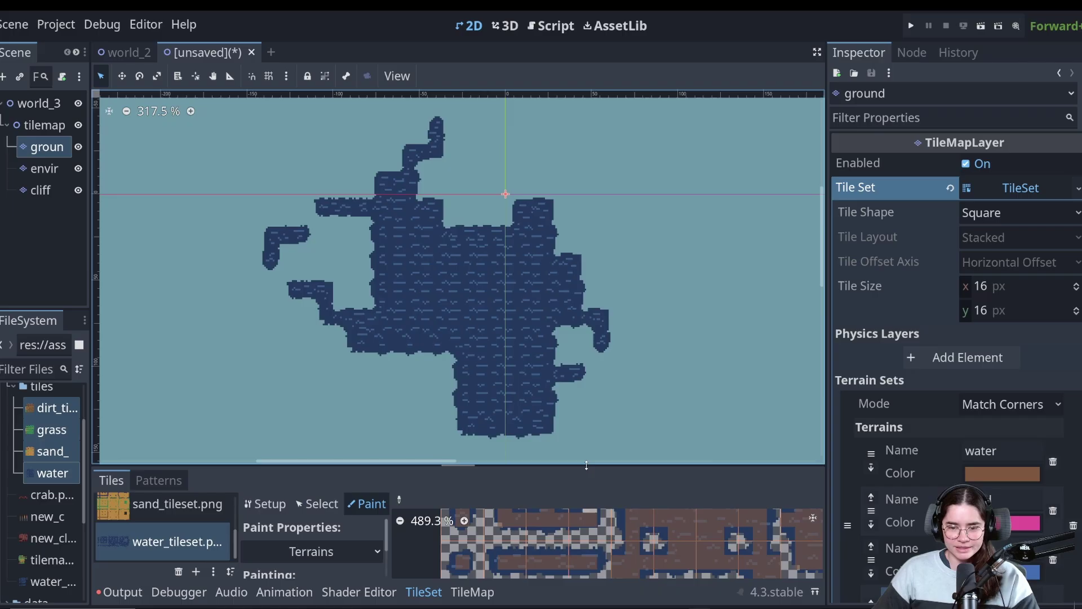
drag(587, 465, 92, 132)
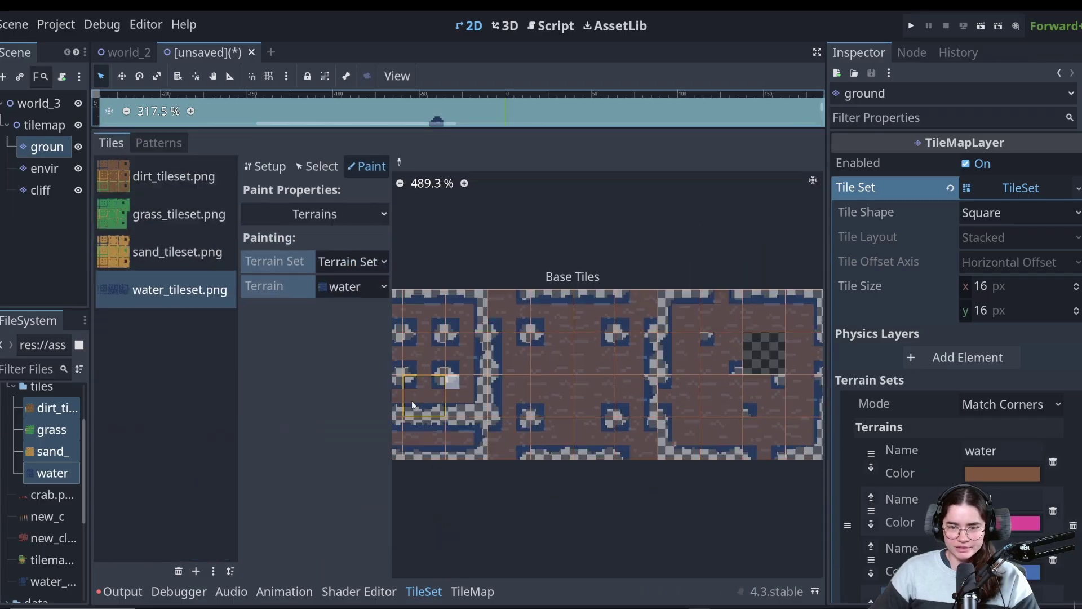
click(169, 176)
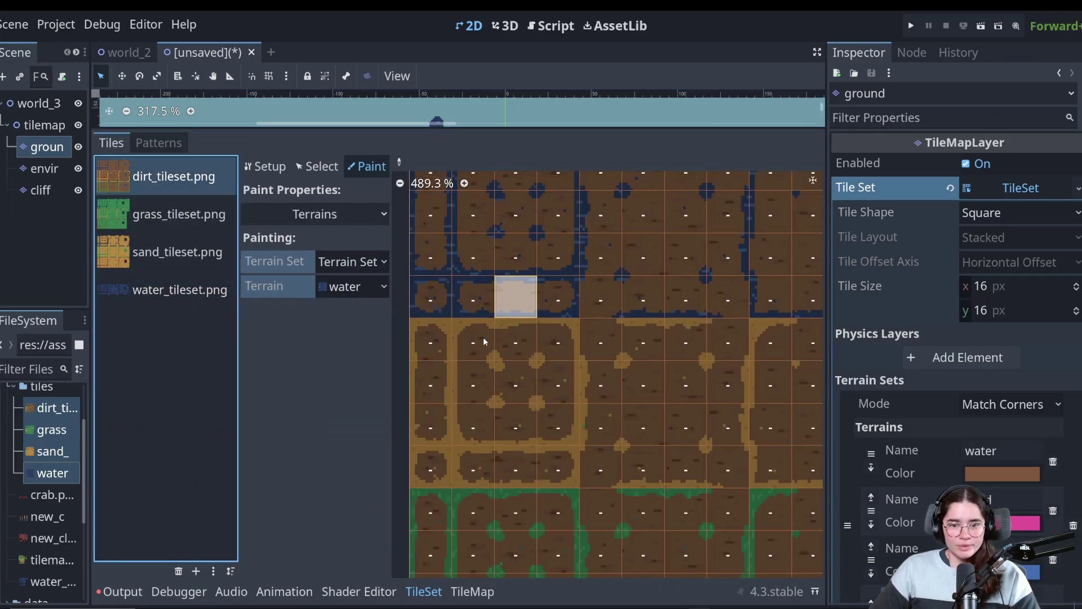
scroll(515, 295, down, 2)
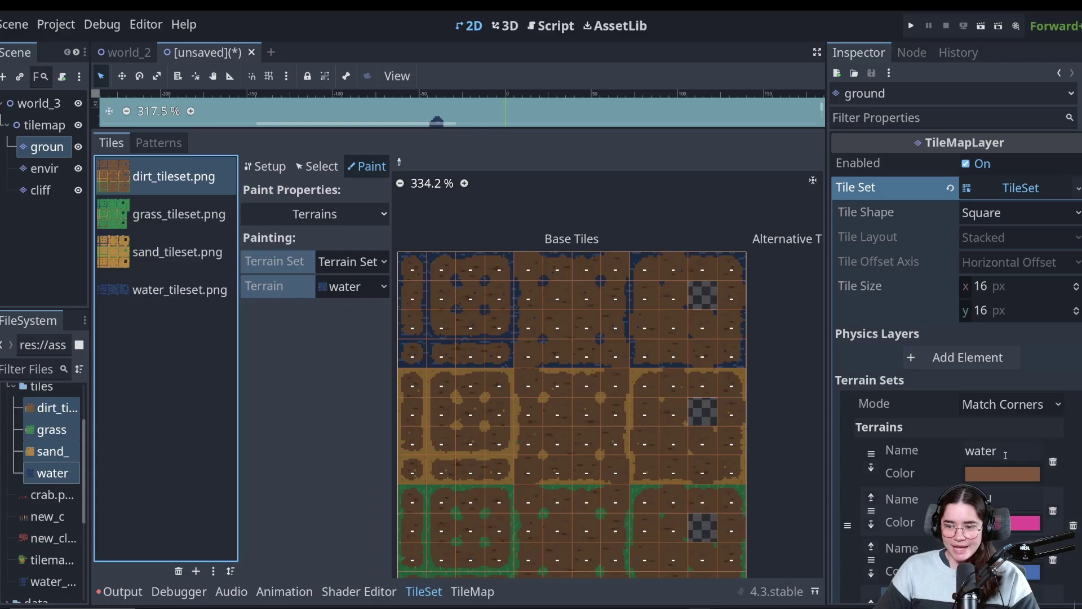
middle_drag(408, 260, 418, 268)
mouse_move(419, 267)
mouse_down()
mouse_move(423, 338)
mouse_move(454, 364)
mouse_move(692, 331)
mouse_move(506, 302)
mouse_move(718, 279)
mouse_move(664, 301)
mouse_move(533, 287)
mouse_up()
middle_drag(486, 299, 554, 315)
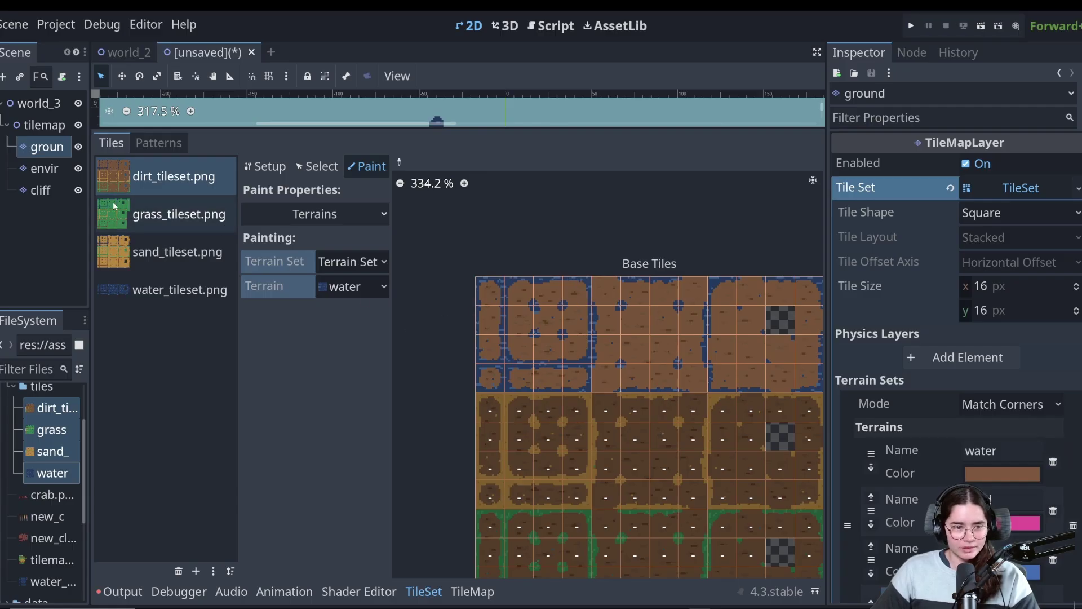
Assign the water-edged tiles of the sand_tileset.png atlas to Terrain Set 0 and start marking their outer edge as water
click(141, 217)
click(126, 263)
scroll(533, 346, down, 2)
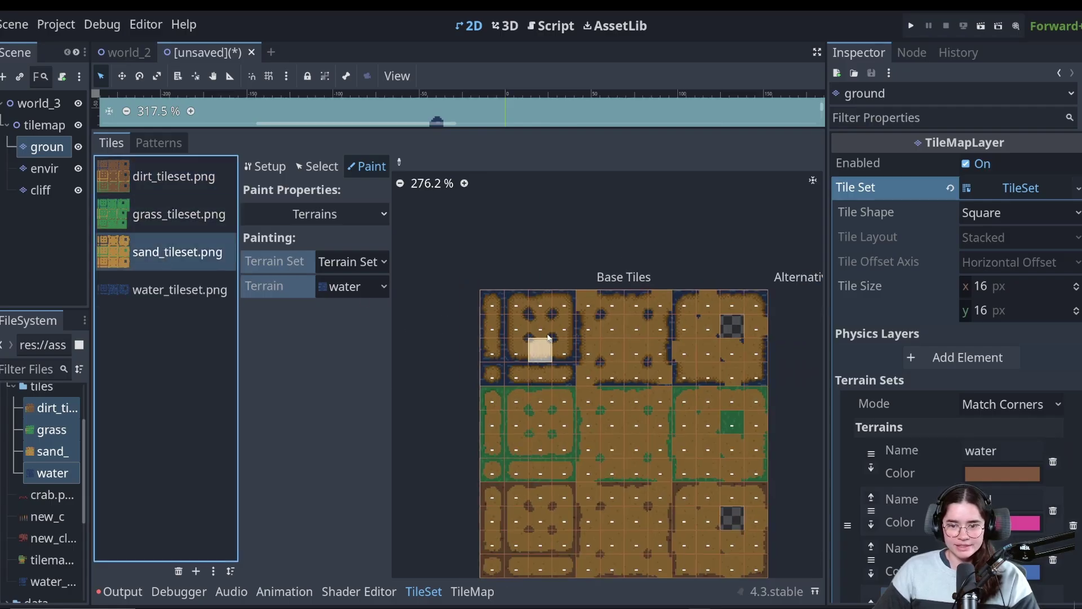
drag(491, 303, 492, 351)
mouse_move(756, 379)
mouse_down()
mouse_move(630, 376)
mouse_move(570, 344)
mouse_up()
scroll(587, 344, up, 5)
middle_drag(665, 321, 530, 373)
drag(468, 366, 671, 374)
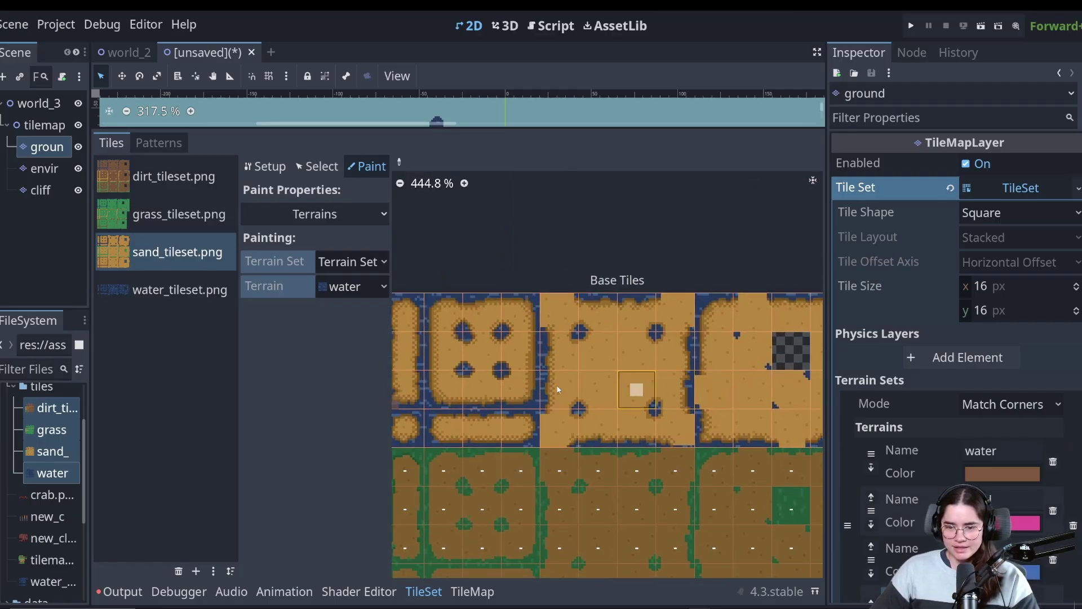
scroll(637, 383, down, 2)
scroll(482, 395, up, 5)
scroll(481, 389, up, 1)
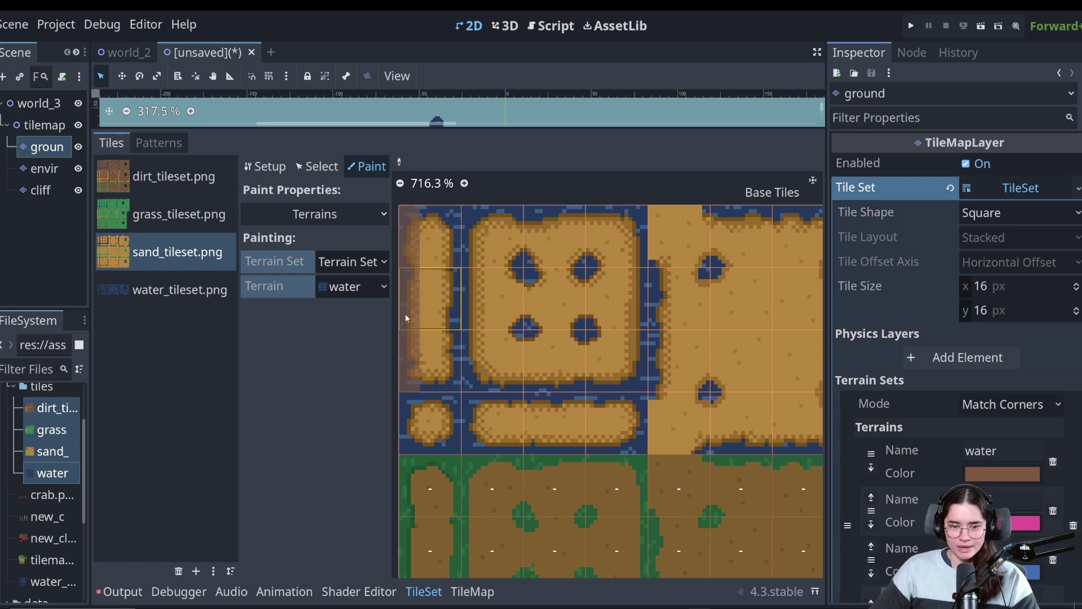
Change the water terrain's colour to red, hex d62b3e
click(1010, 477)
drag(1073, 178, 1073, 126)
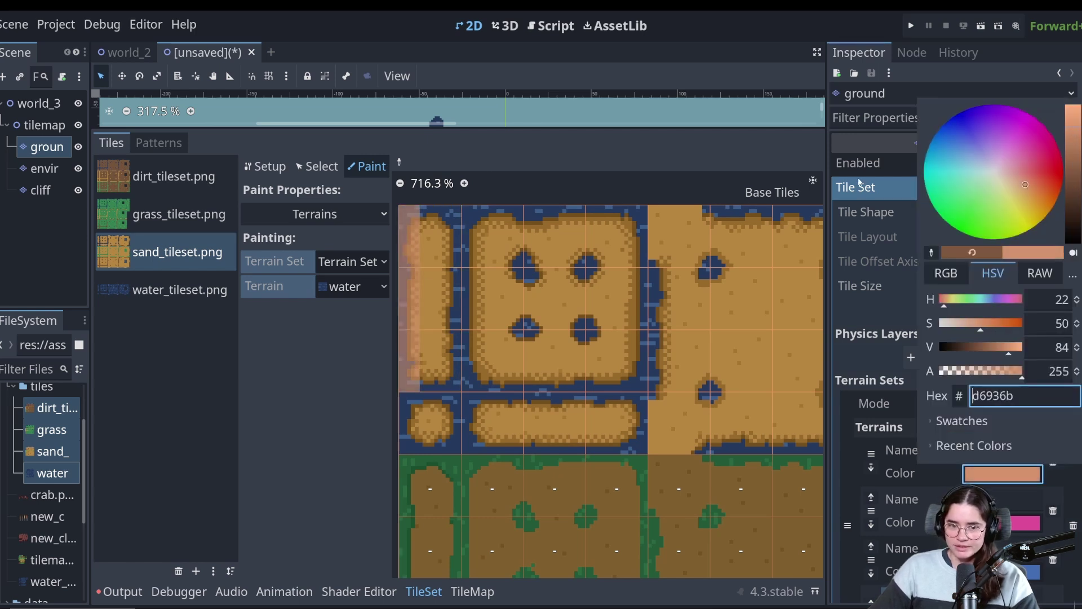
drag(1027, 184, 1049, 165)
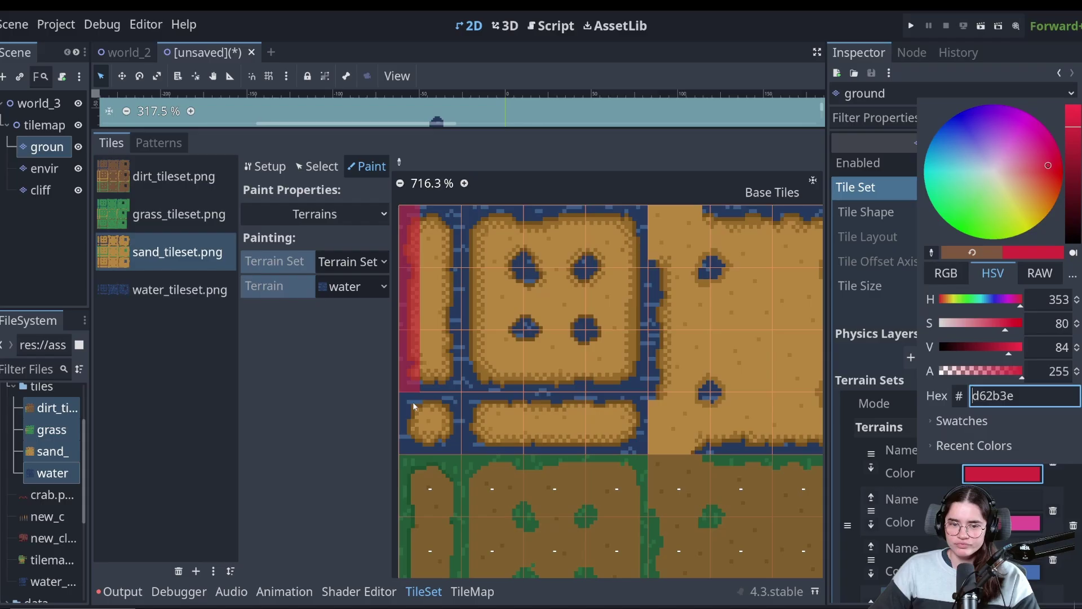
Paint the water terrain on the corner bits of the water-edged sand tiles in the first column and fourth row
click(411, 377)
mouse_move(410, 378)
mouse_down()
mouse_move(459, 217)
mouse_move(430, 216)
mouse_up()
drag(409, 402, 410, 442)
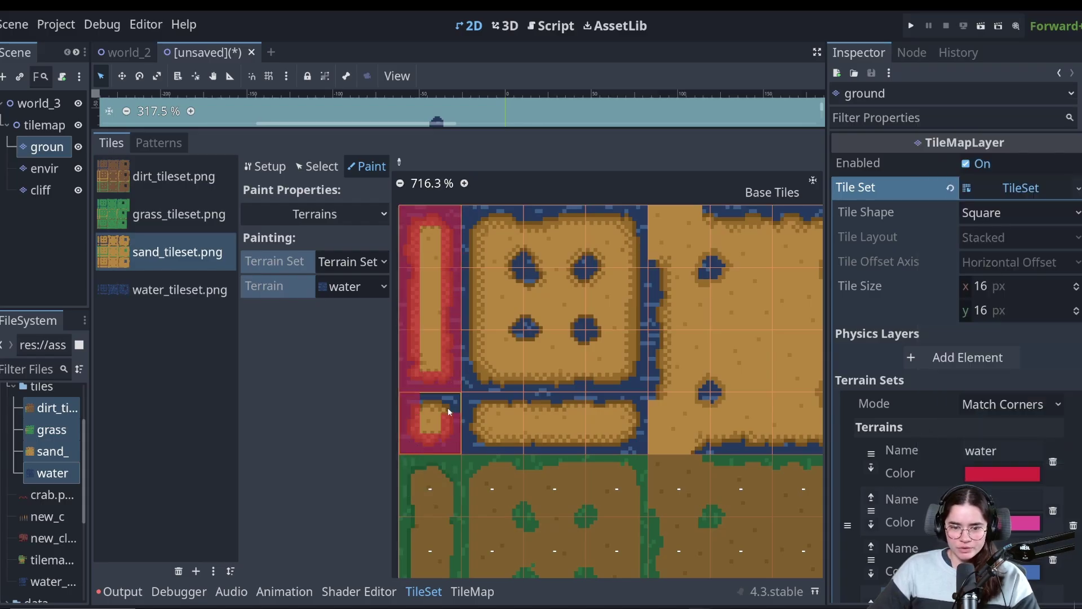
mouse_move(480, 404)
mouse_down()
mouse_move(475, 441)
mouse_move(637, 439)
mouse_move(528, 404)
mouse_move(485, 404)
mouse_up()
Paint the sand terrain on the centre bits of the water-edged sand tiles in the first column and fourth row
click(352, 287)
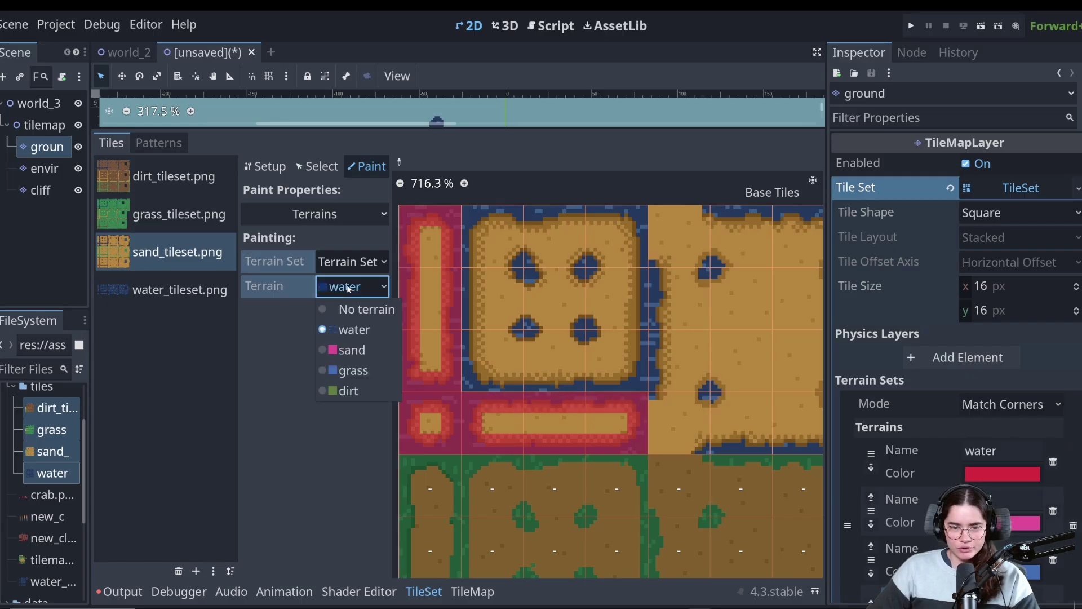
click(350, 348)
click(422, 429)
drag(493, 423, 613, 424)
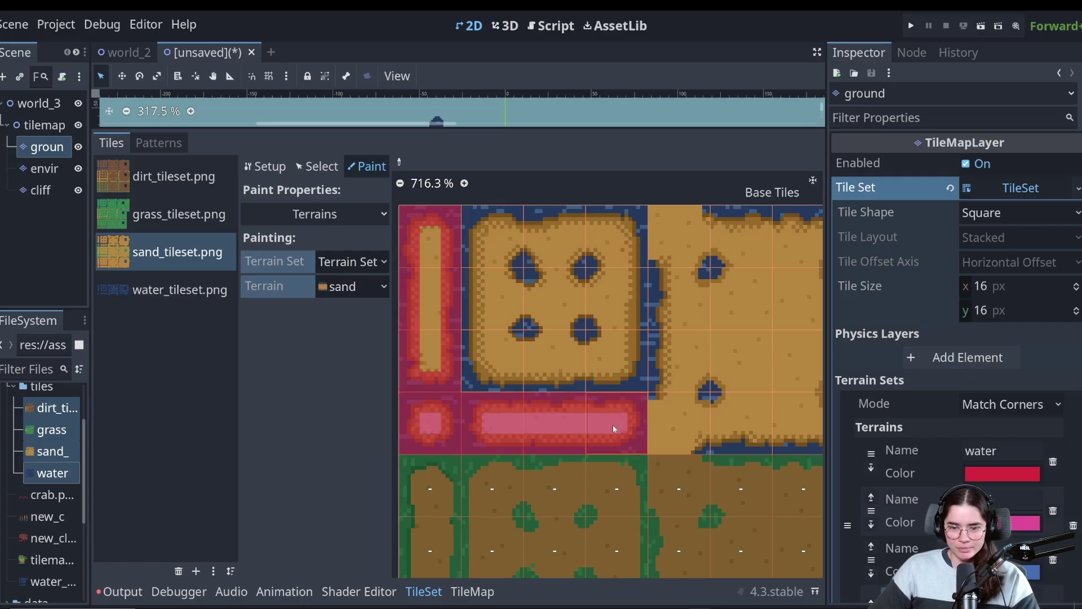
drag(432, 238, 433, 295)
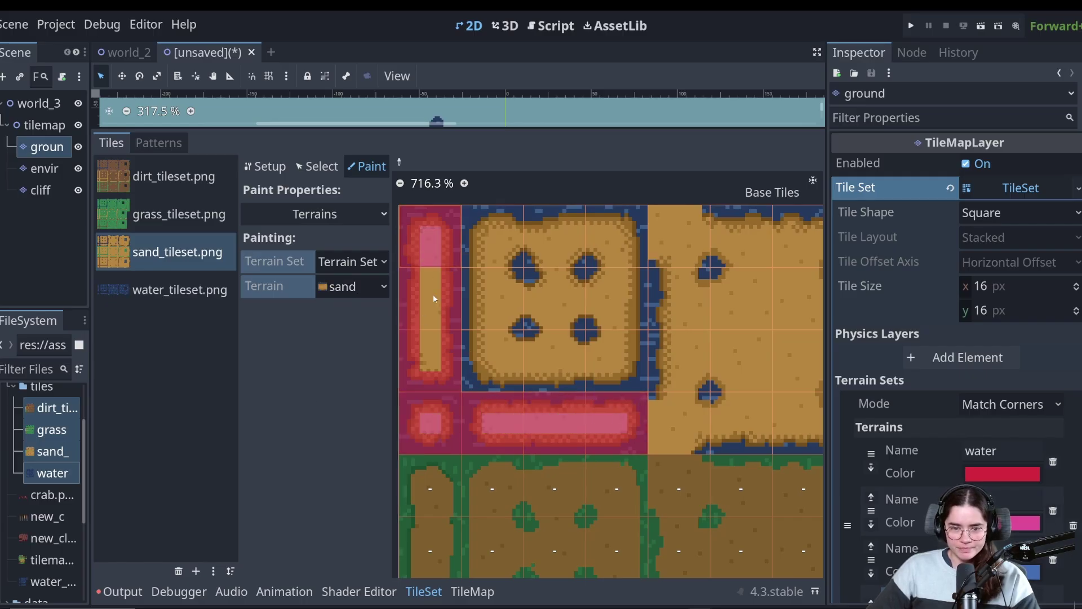
Paint the sand terrain on the sand-covered bits of the 3×3 water-edged block in sand_tileset.png, leaving its four water holes
click(479, 235)
drag(484, 225, 484, 303)
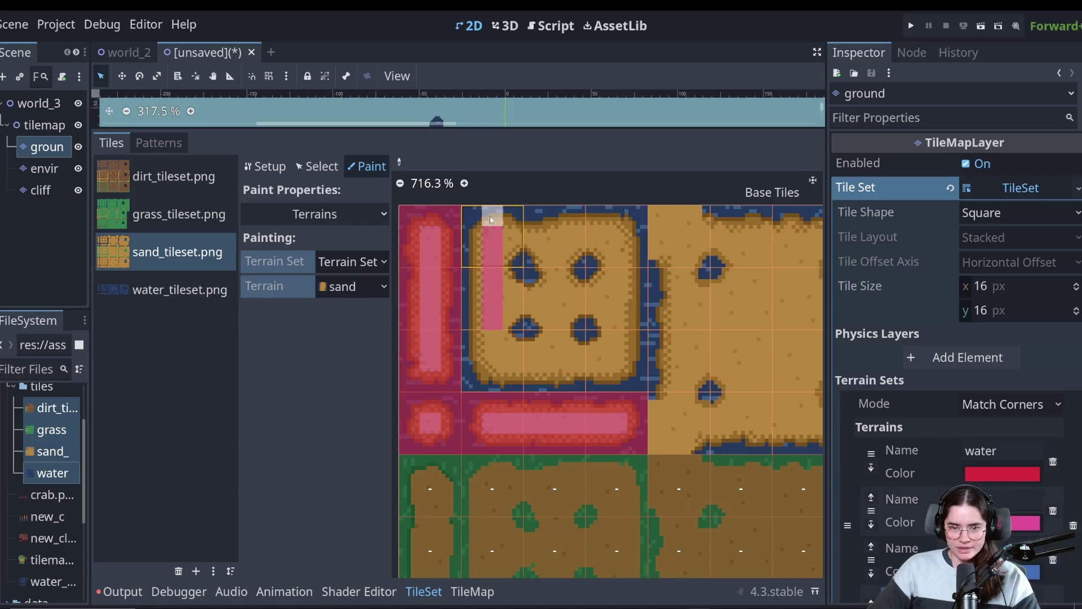
mouse_move(489, 216)
mouse_down()
mouse_move(495, 363)
mouse_move(621, 363)
mouse_up()
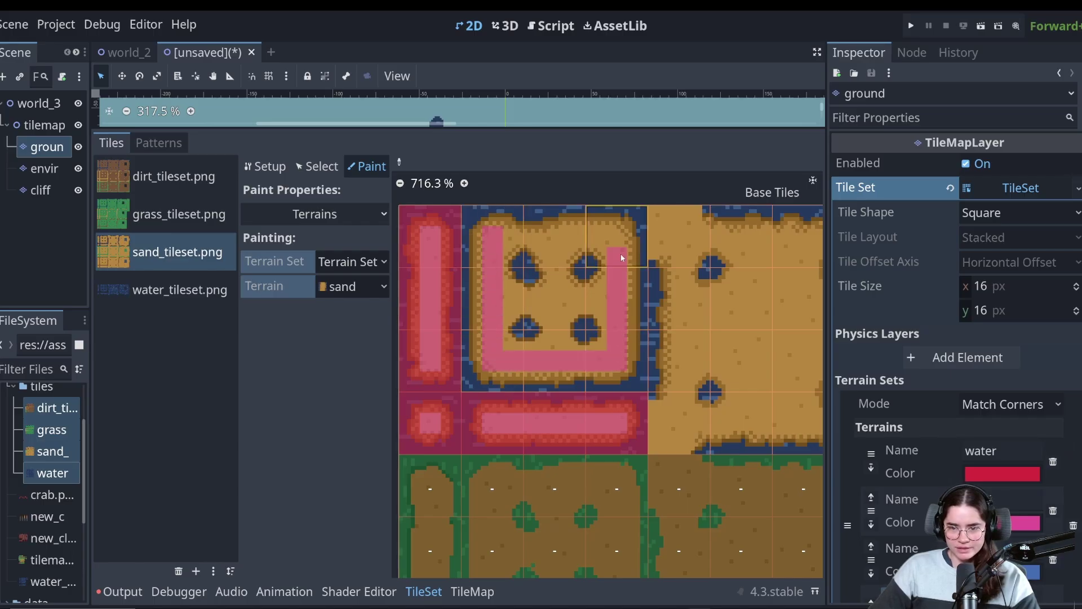
drag(621, 257, 495, 237)
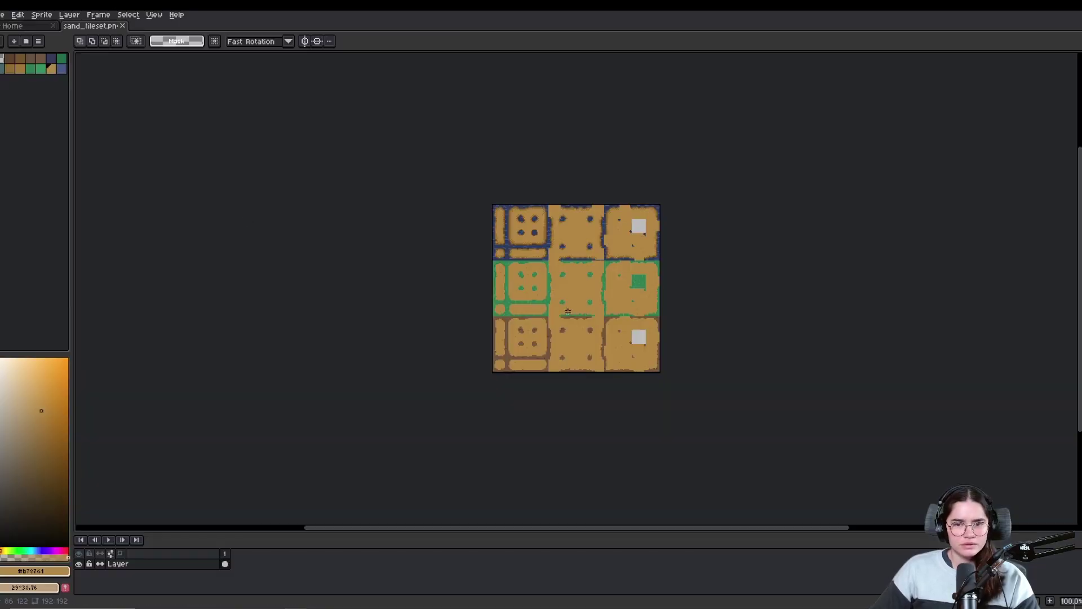
Switch to Aseprite and examine the water-edged middle block of the sand_tileset.png artwork
scroll(519, 232, up, 5)
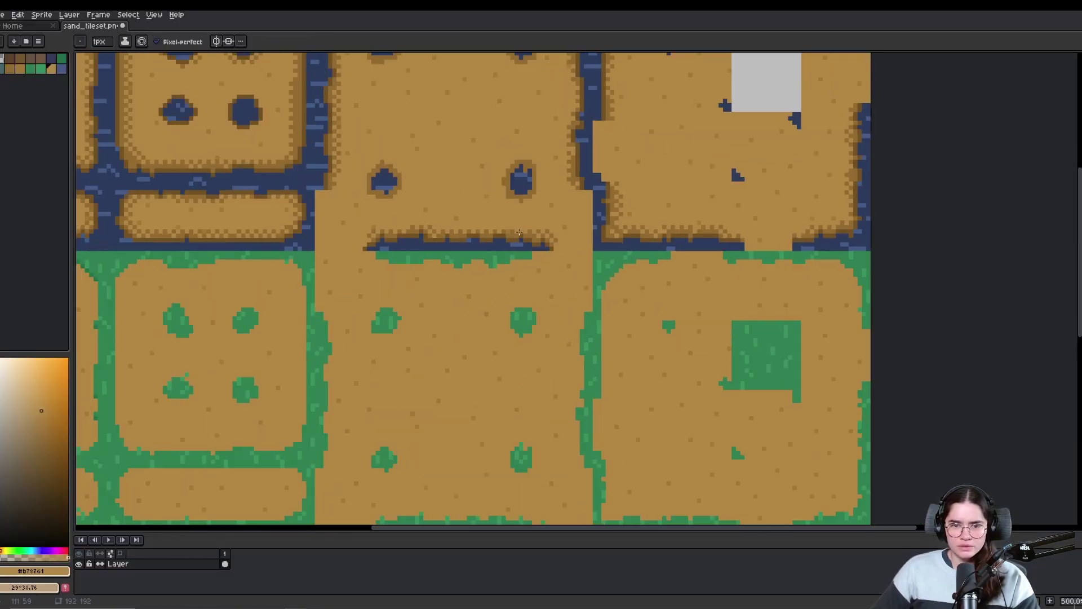
scroll(519, 232, down, 3)
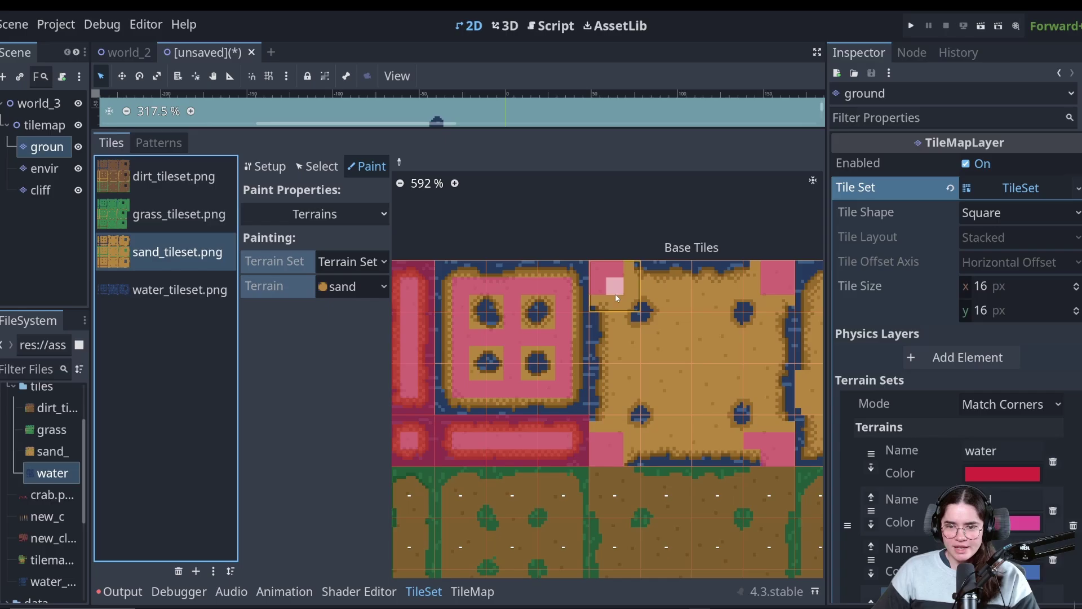
Paint the sand terrain on the sand-covered bits of the second water-edged block and around the inside of the third block
mouse_move(563, 428)
mouse_down()
mouse_move(662, 276)
mouse_move(594, 420)
mouse_move(637, 364)
mouse_move(627, 384)
mouse_up()
scroll(543, 357, down, 3)
click(659, 371)
click(748, 422)
click(801, 333)
mouse_move(671, 294)
mouse_down()
mouse_move(789, 411)
mouse_move(657, 313)
mouse_up()
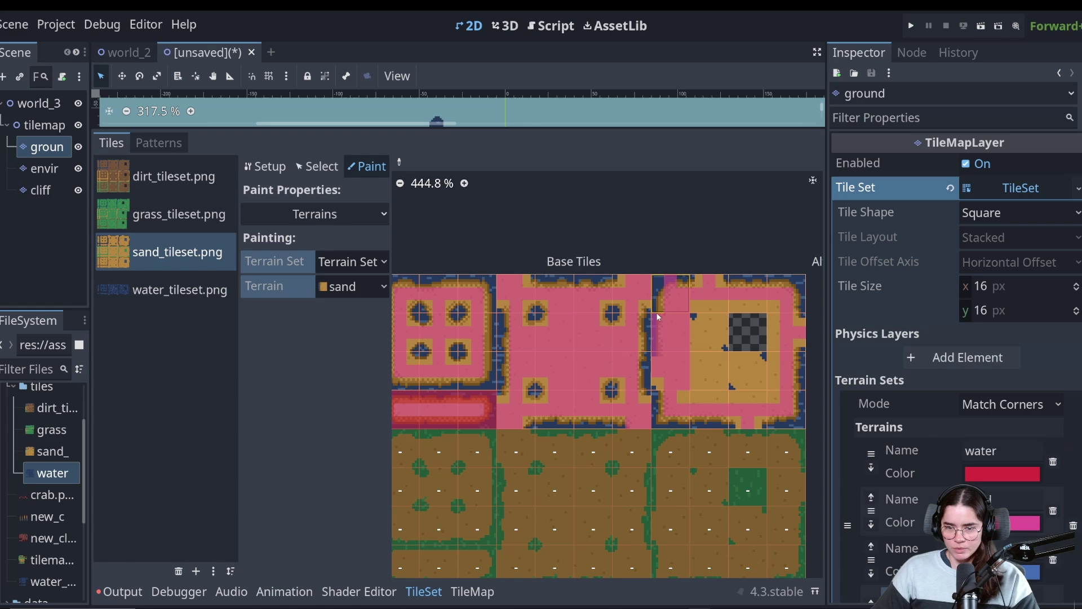
Erase the misplaced sand bits on the third block's water edge and fill its remaining inner bits with sand
right_drag(659, 317, 658, 358)
scroll(649, 366, up, 3)
mouse_move(614, 407)
mouse_down()
mouse_move(671, 309)
mouse_move(691, 363)
mouse_move(716, 388)
mouse_up()
scroll(618, 363, down, 4)
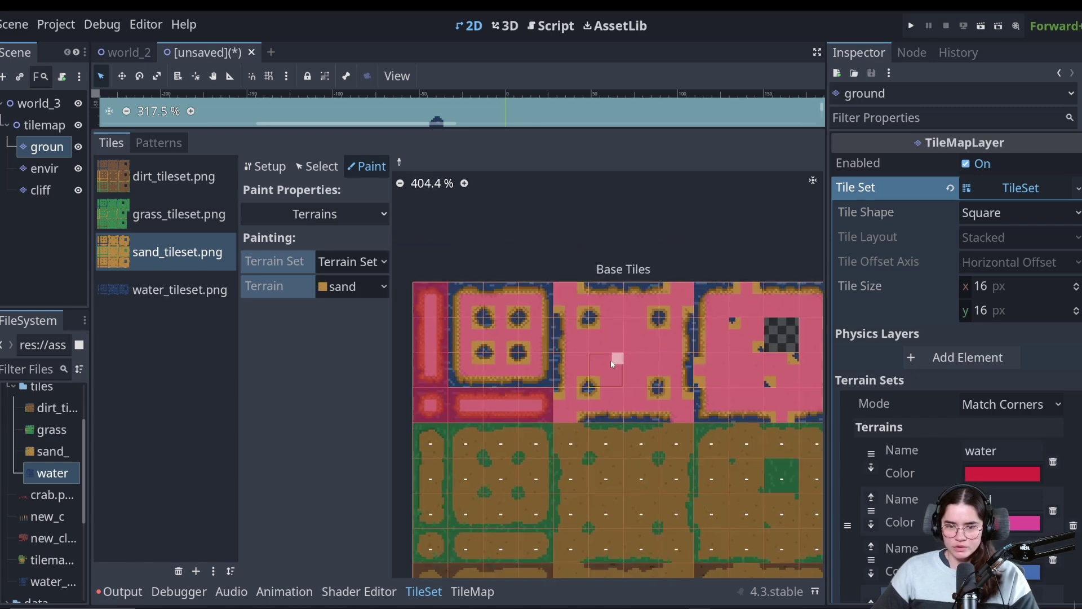
scroll(611, 360, down, 1)
scroll(622, 358, up, 2)
Paint the water terrain on the outer edge and four hole bits of the 3×3 water-edged sand block
click(352, 286)
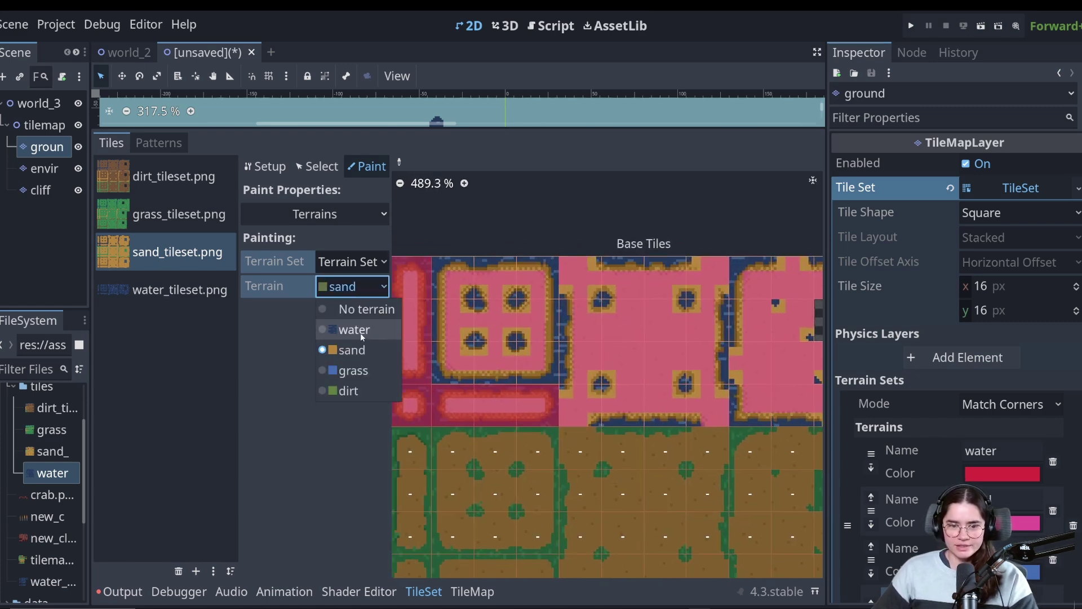
click(362, 332)
scroll(393, 337, up, 1)
mouse_move(445, 242)
mouse_down()
mouse_move(450, 381)
mouse_move(595, 388)
mouse_move(592, 238)
mouse_move(478, 248)
mouse_move(483, 285)
mouse_move(550, 293)
mouse_up()
mouse_move(545, 340)
mouse_down()
mouse_move(558, 334)
mouse_move(496, 338)
mouse_up()
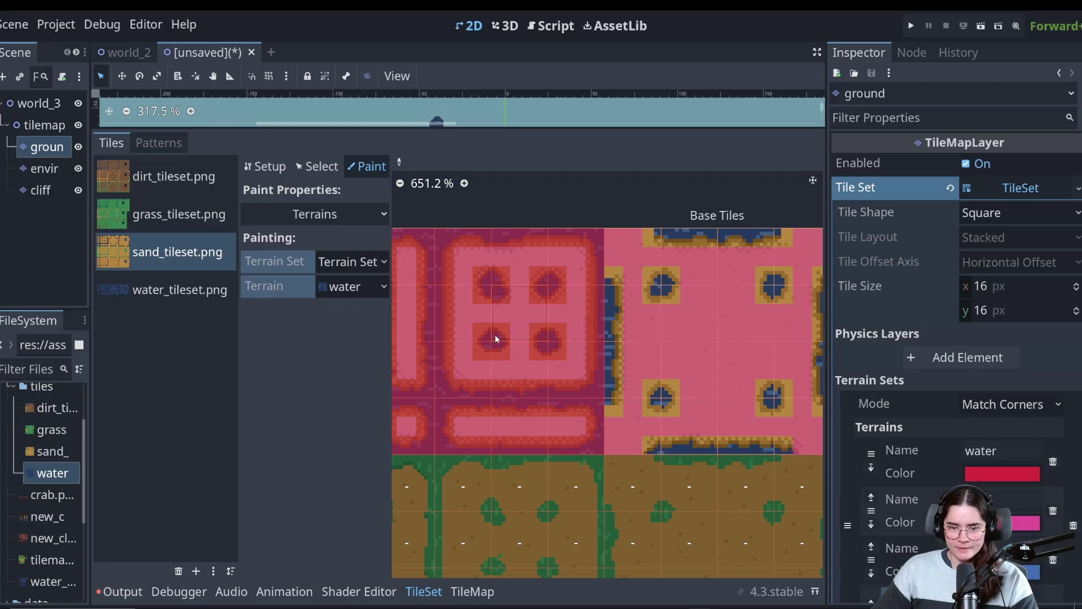
Paint the water terrain on the edge notches and four hole bits of the second water-edged sand block
middle_drag(669, 292, 558, 296)
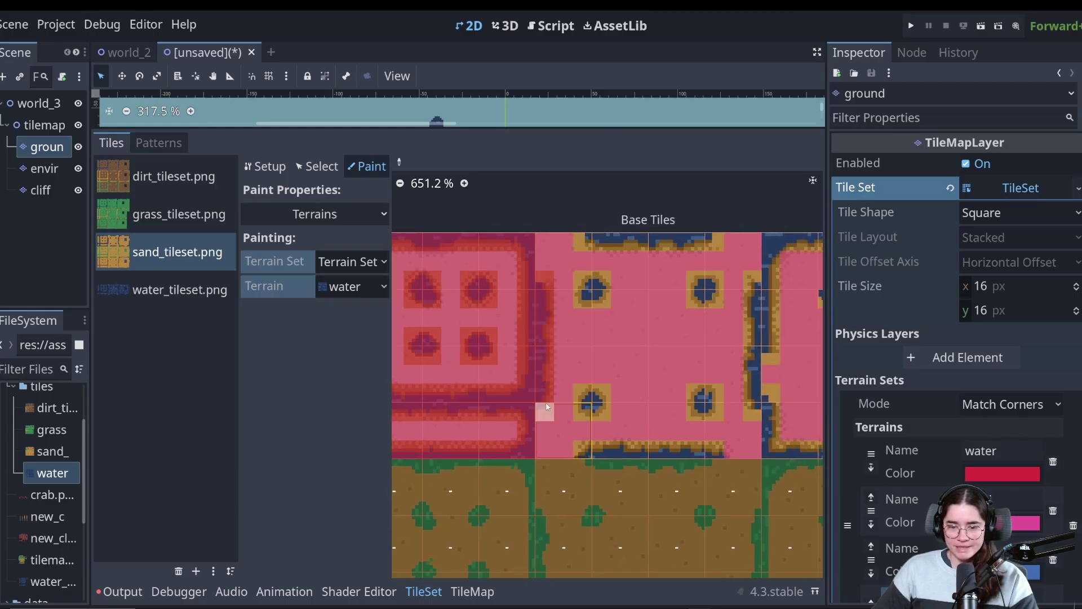
mouse_move(547, 406)
mouse_down()
mouse_move(600, 452)
mouse_move(693, 449)
mouse_move(710, 430)
mouse_move(704, 396)
mouse_move(753, 446)
mouse_move(755, 289)
mouse_up()
click(591, 412)
click(702, 285)
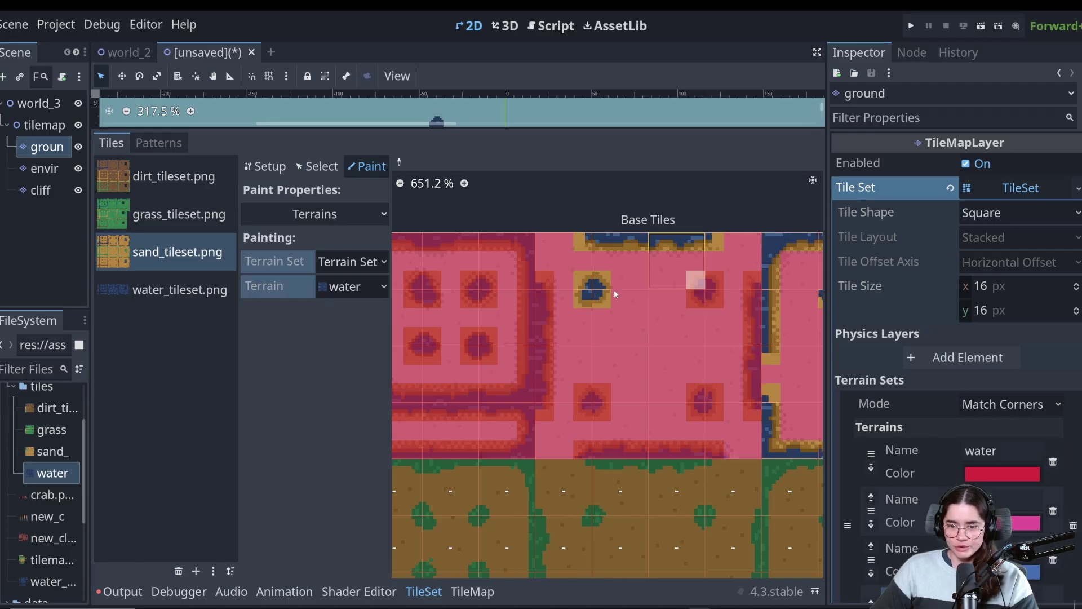
click(591, 287)
drag(584, 241, 714, 242)
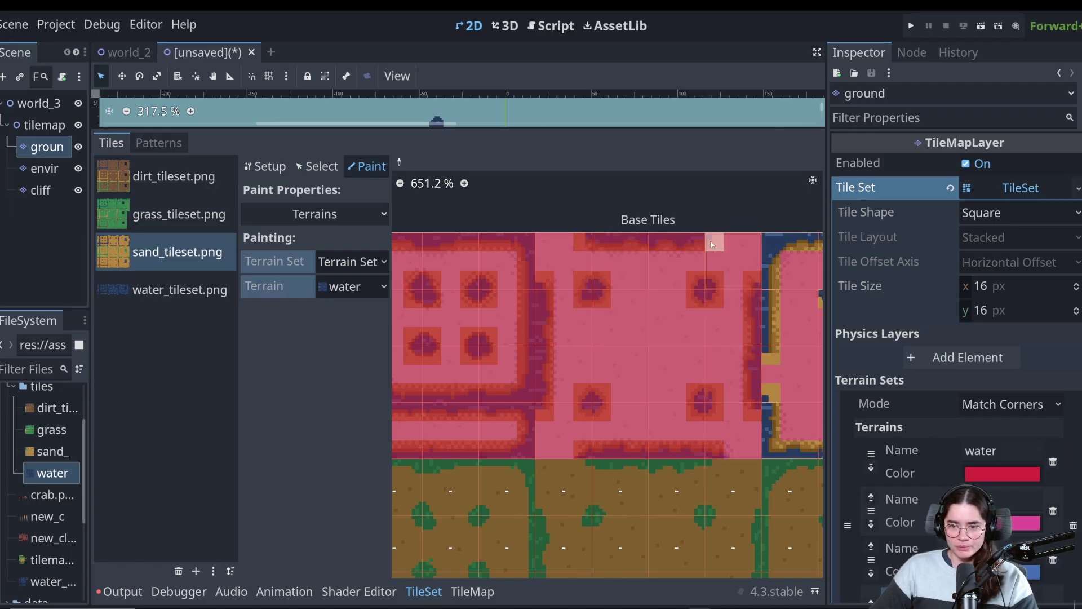
Paint the water terrain on the outer edge and small inner corner bits of the third water-edged sand block
middle_drag(805, 339, 529, 344)
mouse_move(495, 361)
mouse_down()
mouse_move(502, 265)
mouse_move(712, 241)
mouse_move(708, 299)
mouse_up()
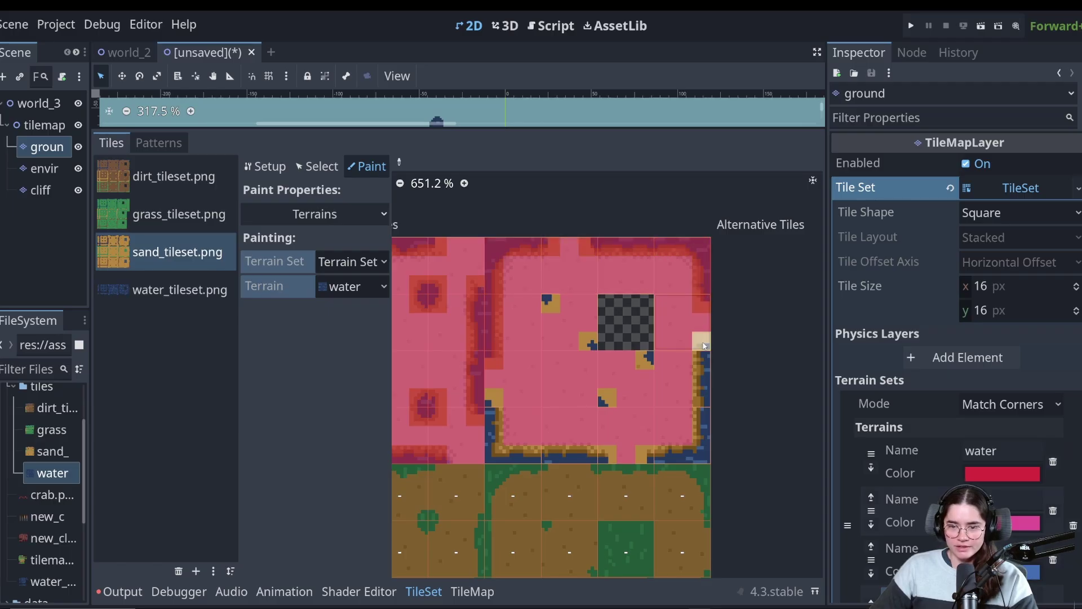
drag(704, 345, 704, 448)
drag(617, 458, 514, 451)
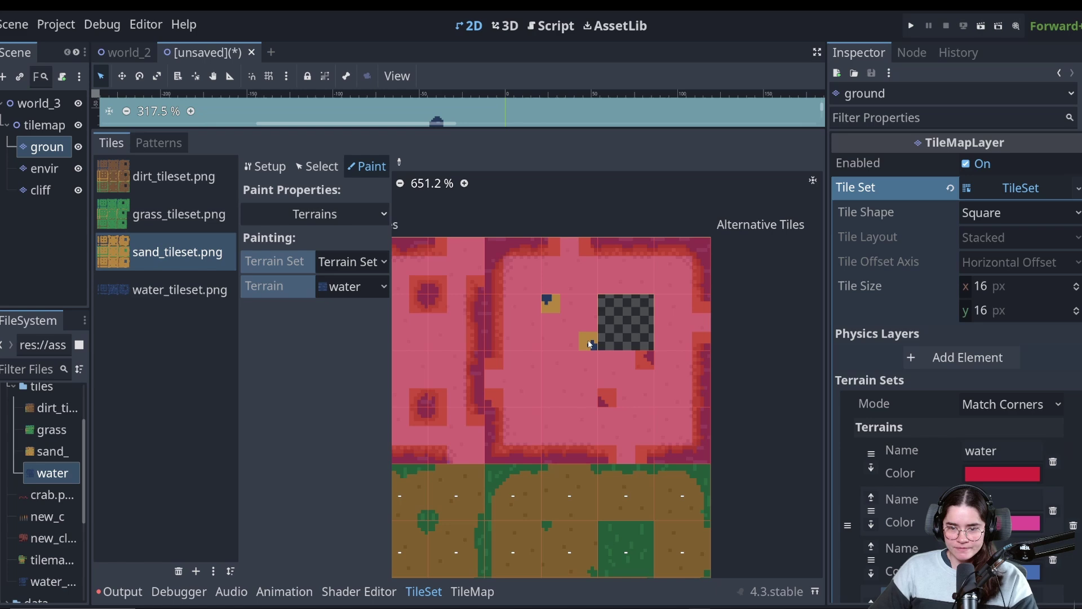
scroll(602, 436, down, 5)
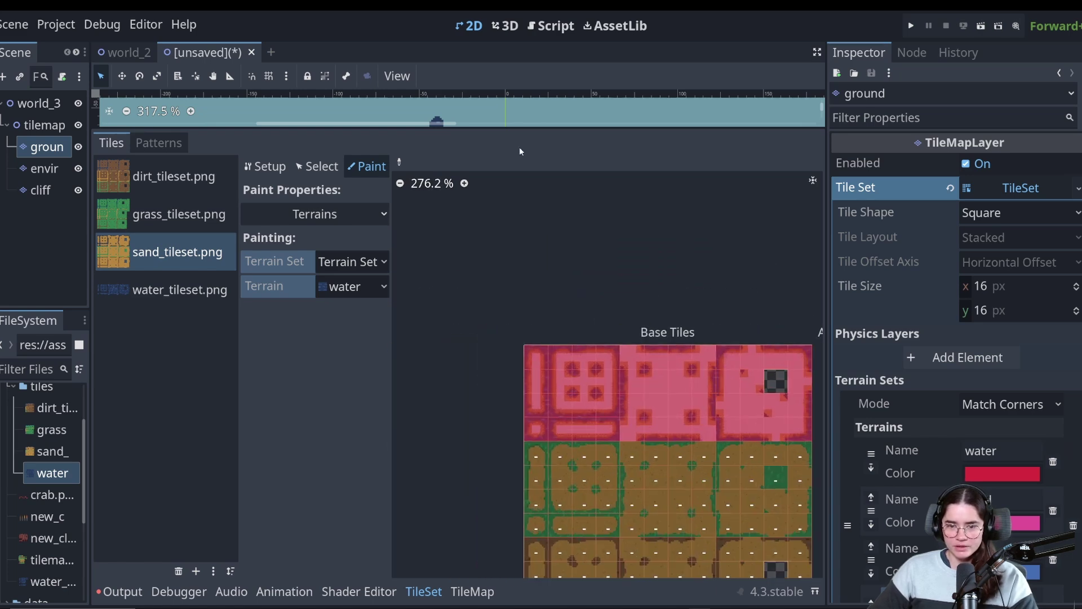
Test the autotiling by painting a sand island with the sand terrain inside the water on the ground layer
drag(521, 127, 499, 474)
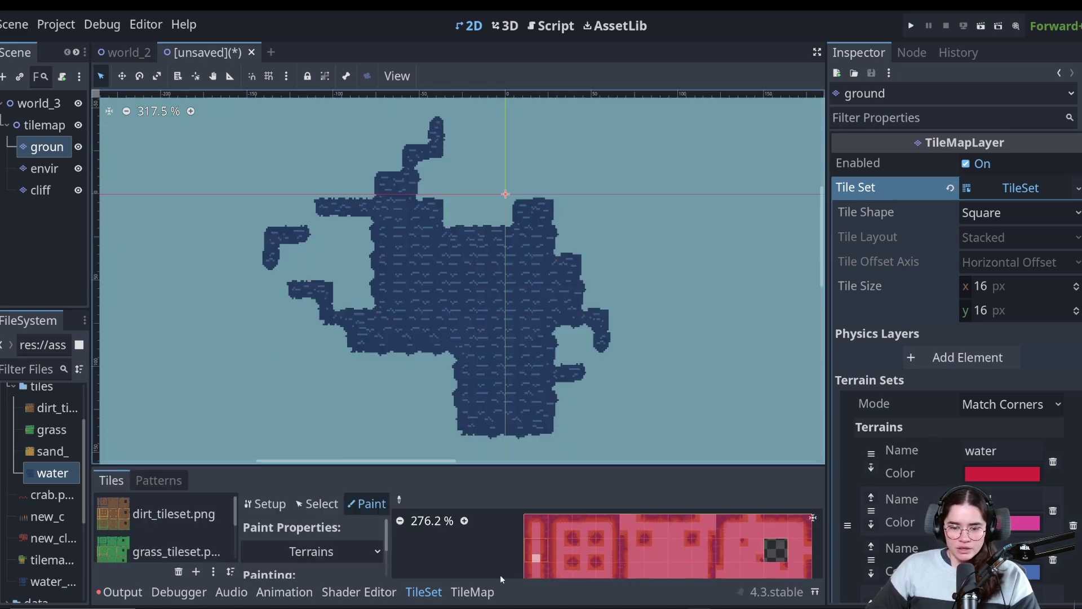
scroll(489, 350, up, 1)
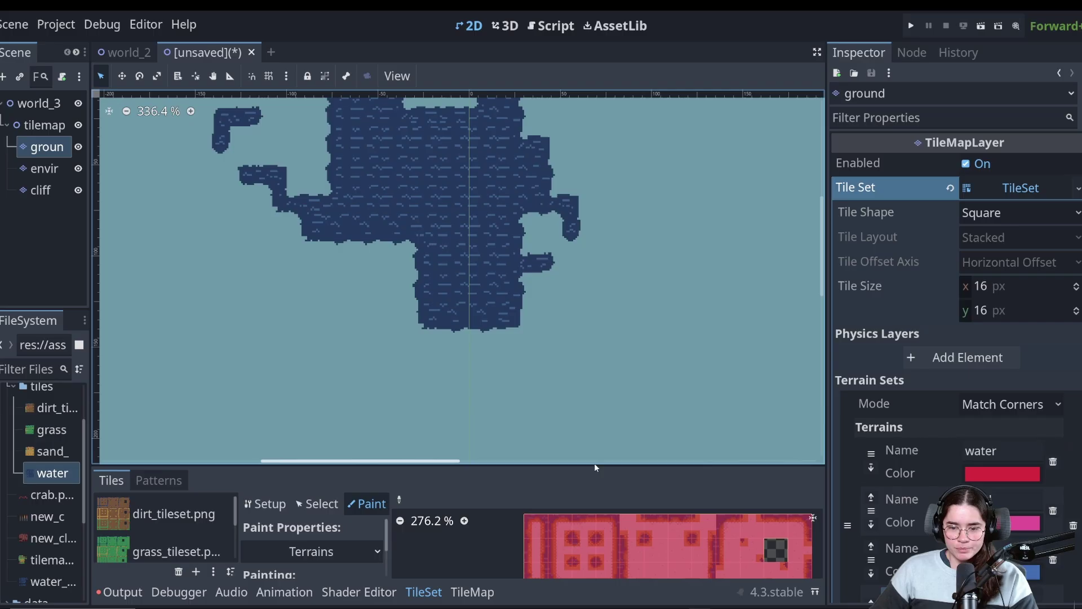
drag(595, 466, 496, 417)
scroll(634, 364, up, 2)
click(472, 591)
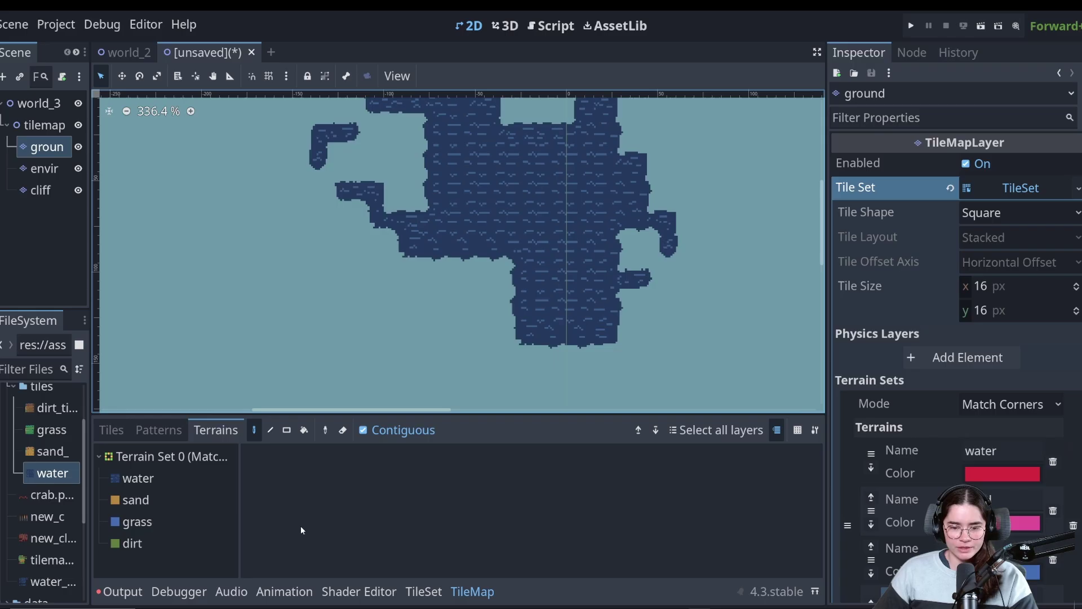
click(135, 500)
scroll(435, 282, up, 1)
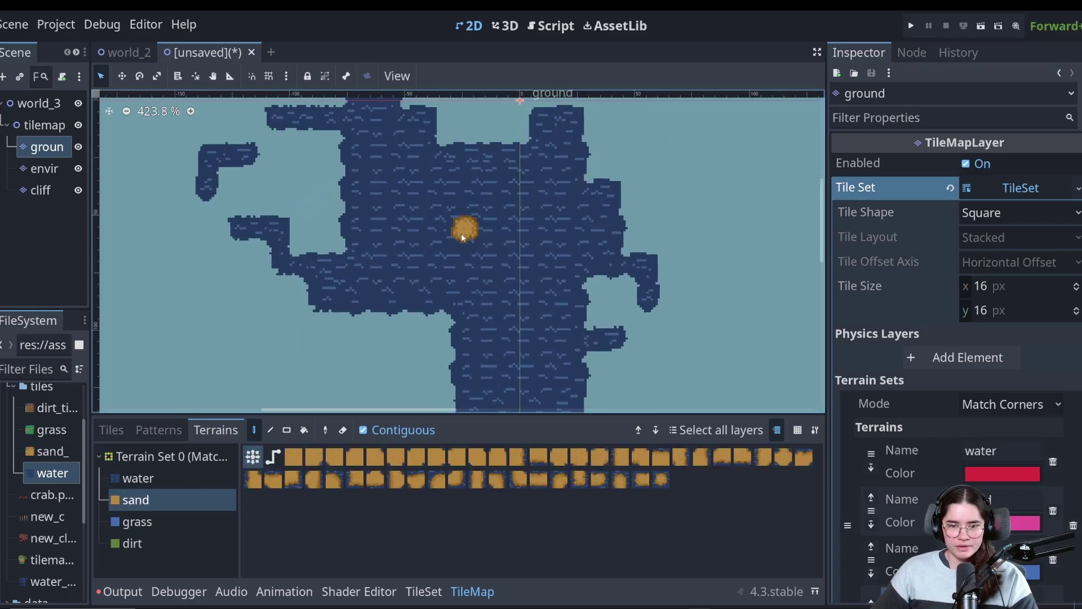
mouse_move(461, 233)
mouse_down()
mouse_move(500, 261)
mouse_move(500, 302)
mouse_move(398, 243)
mouse_move(501, 196)
mouse_move(418, 256)
mouse_move(517, 273)
mouse_up()
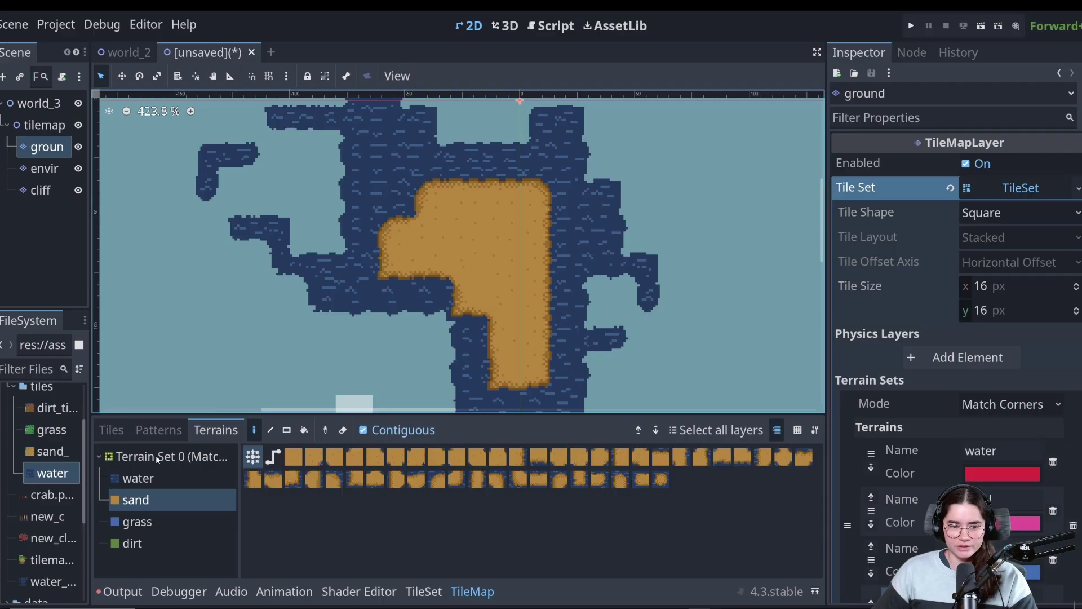
Try to paint the grass terrain at the lower edge of the sand island
click(137, 522)
click(478, 289)
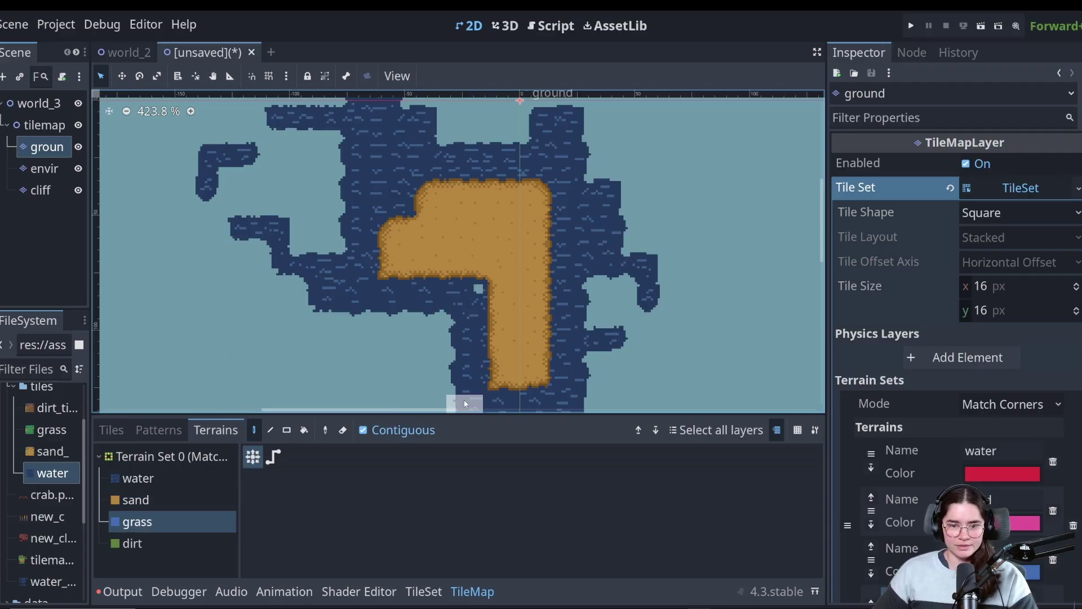
Assign the sand-edged tiles of the grass_tileset.png atlas to Terrain Set 0, with grass as the terrain to paint
click(423, 591)
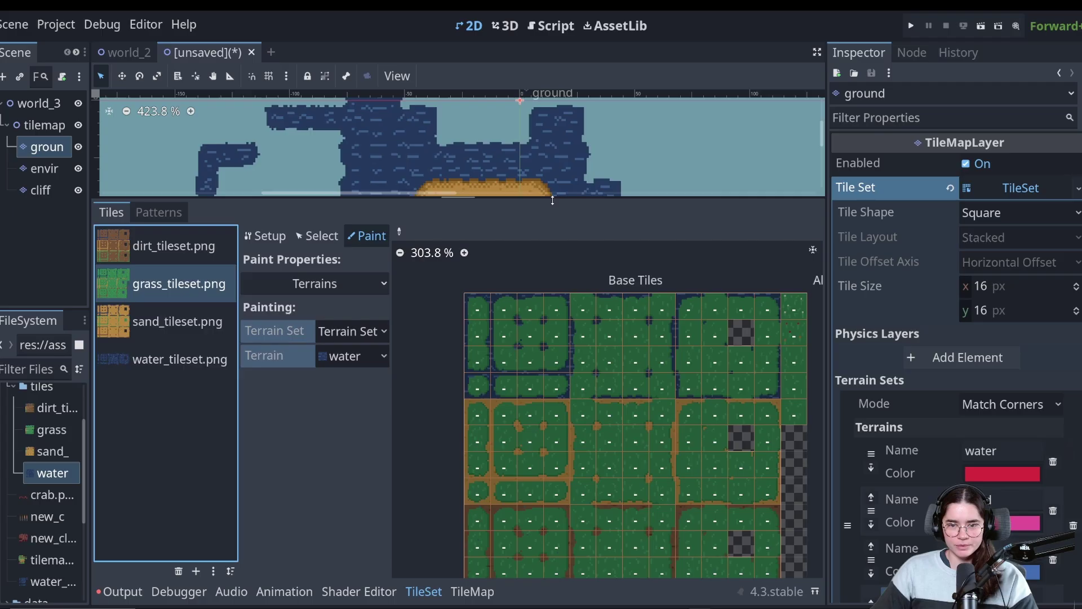
drag(554, 196, 525, 407)
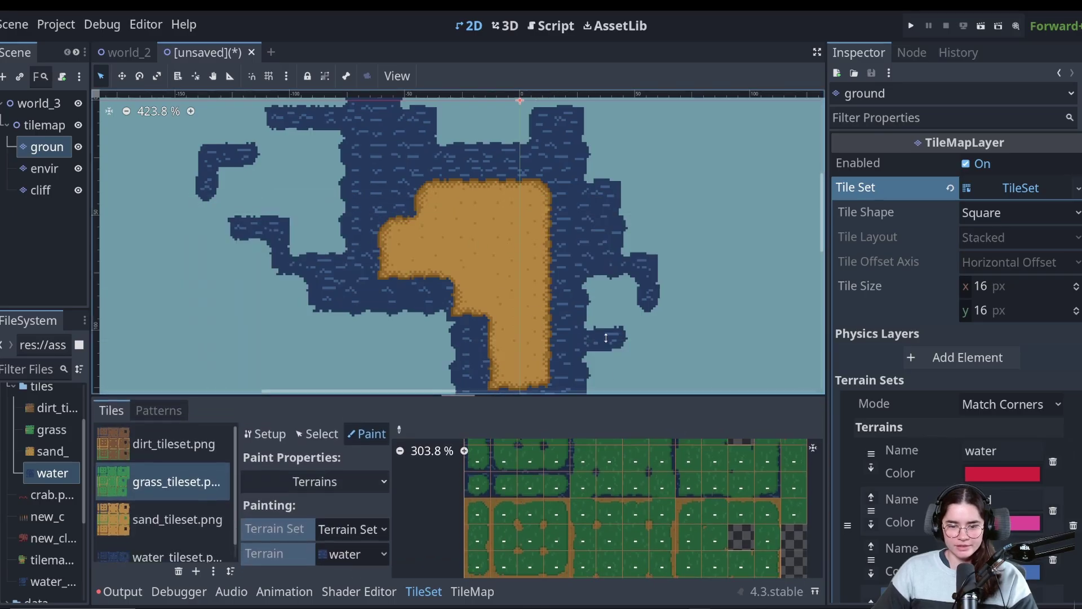
drag(610, 406, 611, 226)
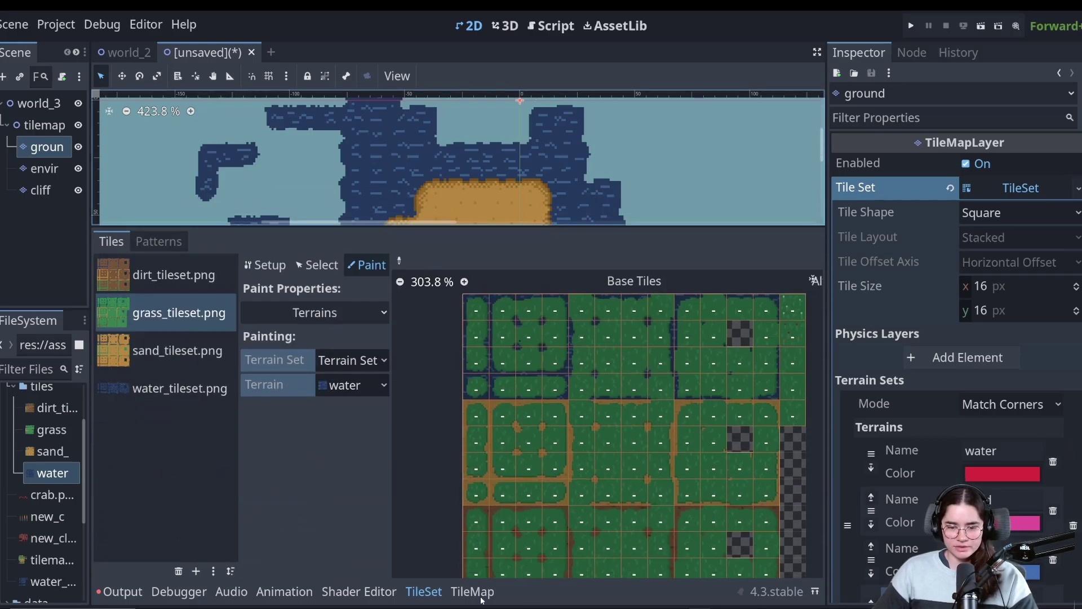
click(352, 386)
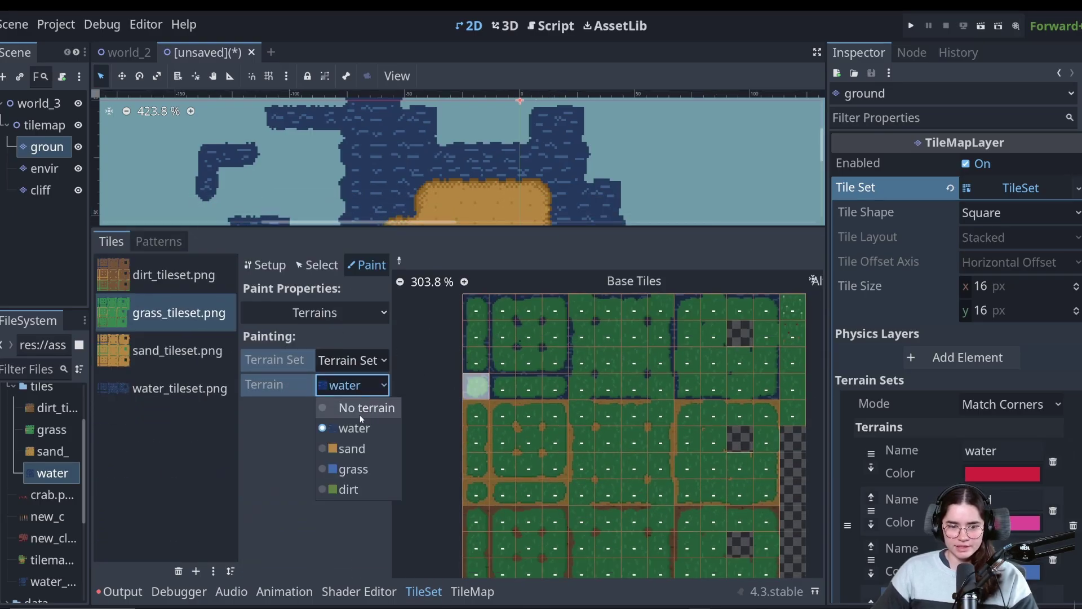
click(356, 469)
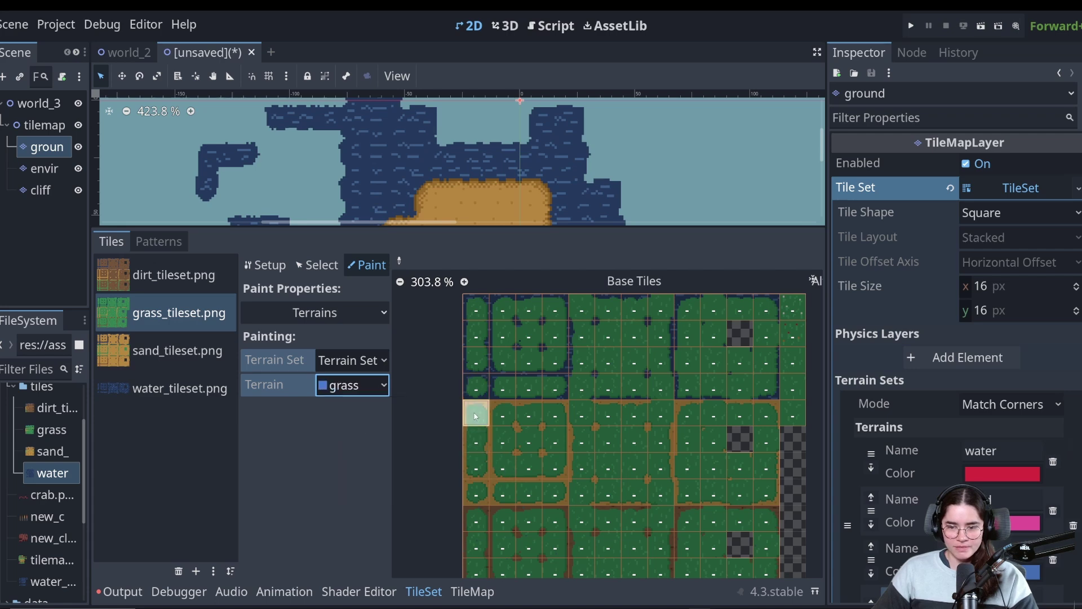
drag(477, 413, 767, 414)
mouse_move(769, 460)
mouse_down()
mouse_move(648, 493)
mouse_move(488, 431)
mouse_move(712, 455)
mouse_move(659, 458)
mouse_up()
Paint the grass terrain on the grass-covered bits of the sand-edged tiles in grass_tileset.png
scroll(492, 419, up, 3)
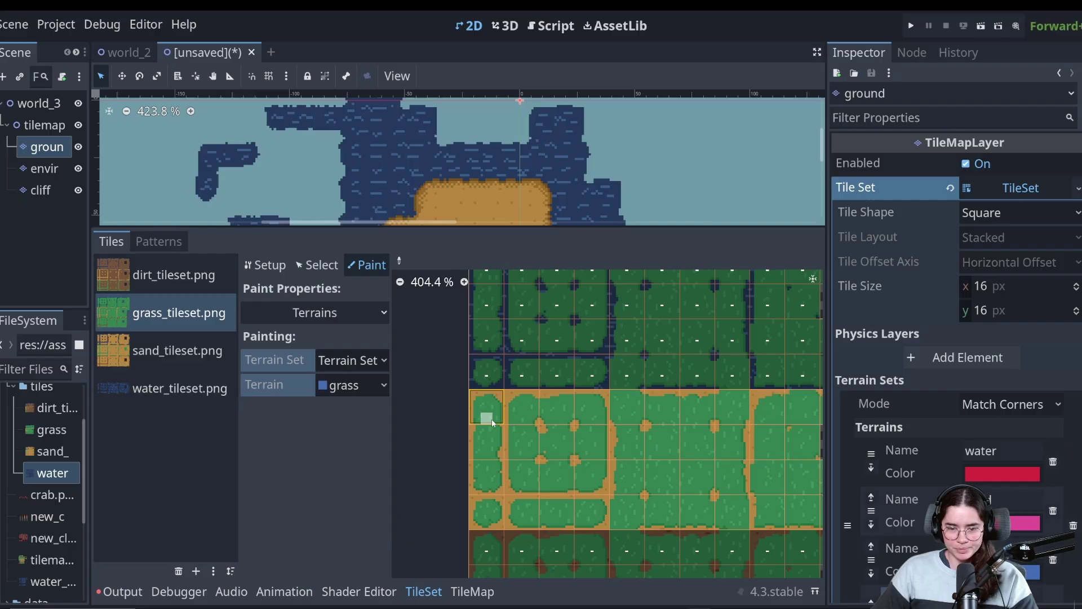
click(487, 511)
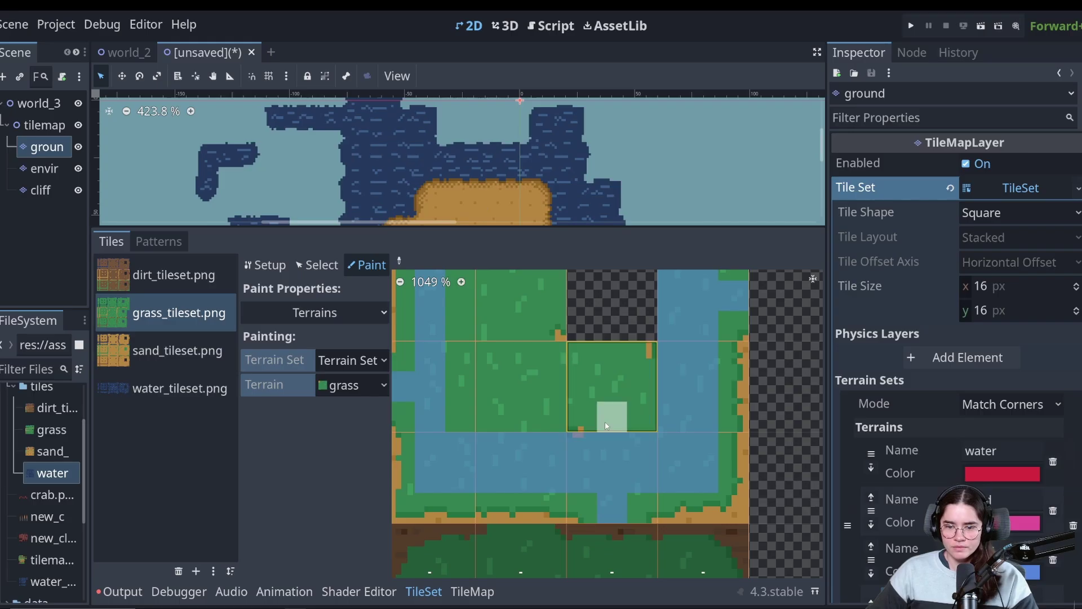
scroll(607, 426, down, 5)
Paint the sand terrain on the edge, hole and small corner bits of the sand-edged tiles in grass_tileset.png
click(353, 385)
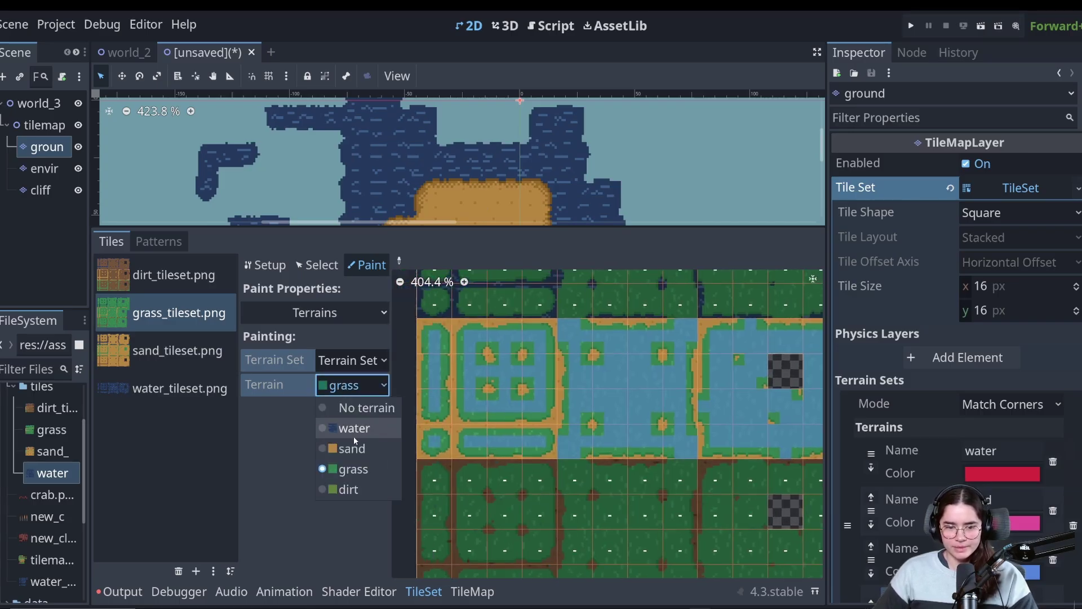
click(352, 448)
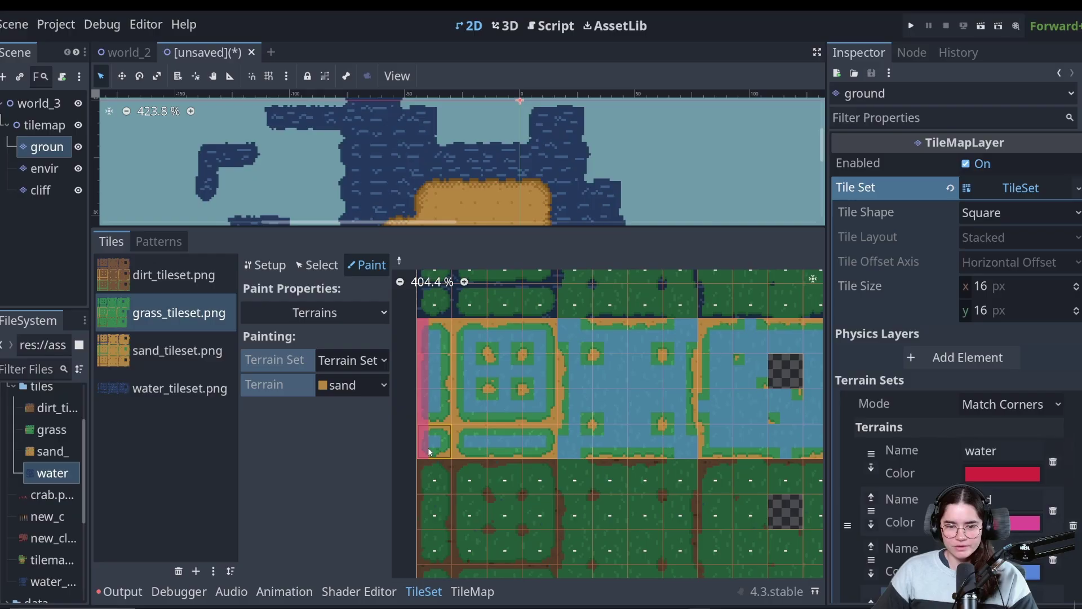
mouse_move(553, 449)
mouse_down()
mouse_move(433, 430)
mouse_move(586, 326)
mouse_move(701, 421)
mouse_up()
middle_drag(789, 448, 511, 425)
drag(429, 428, 563, 424)
middle_drag(518, 393, 620, 426)
mouse_move(533, 338)
mouse_down()
mouse_move(529, 403)
mouse_move(659, 395)
mouse_up()
middle_drag(544, 412, 682, 445)
scroll(682, 445, down, 1)
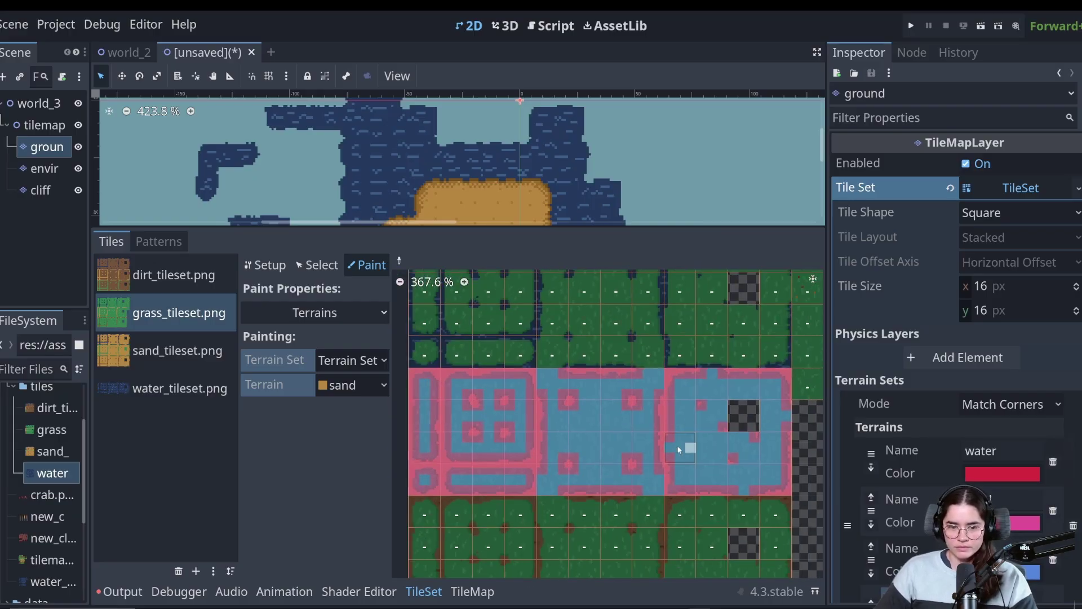
key(ctrl+s)
click(641, 483)
click(642, 485)
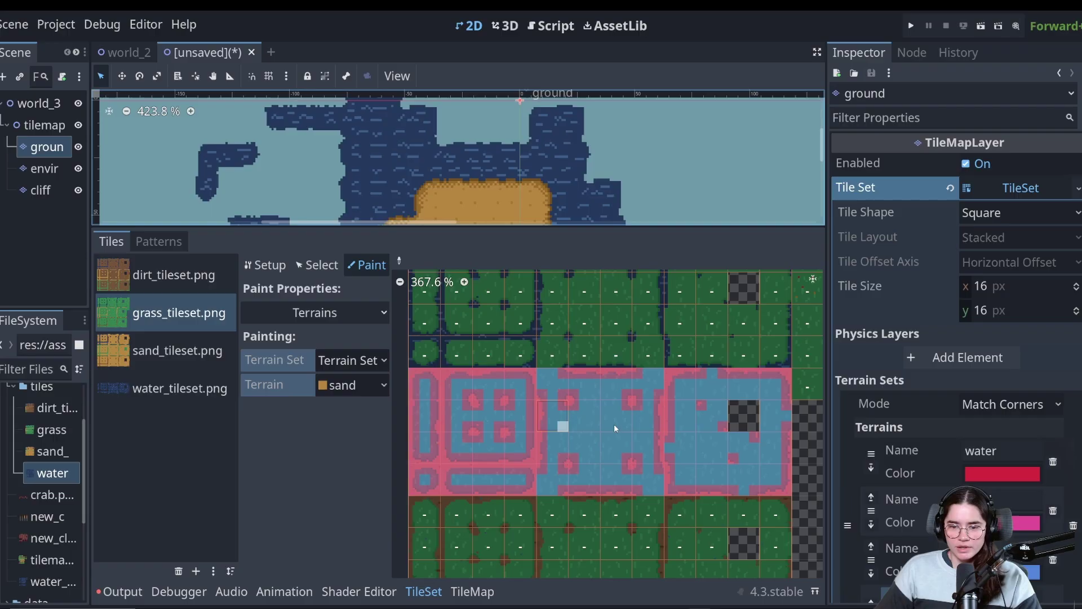
Paint a single tile of the grass terrain on the upper part of the sand island
middle_drag(614, 424, 623, 405)
scroll(625, 390, up, 1)
scroll(564, 388, down, 2)
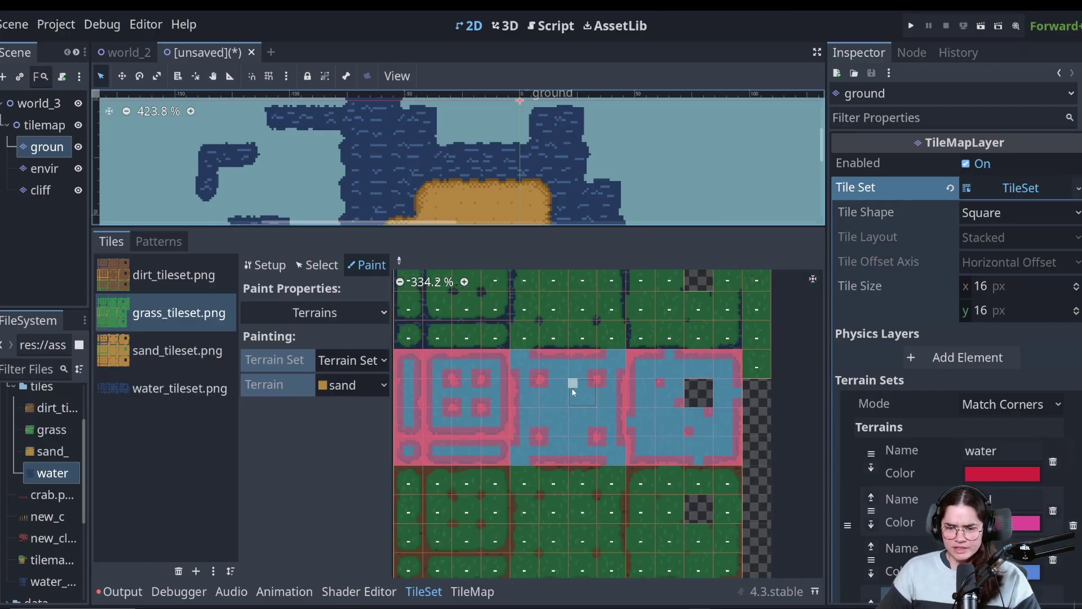
scroll(571, 388, up, 1)
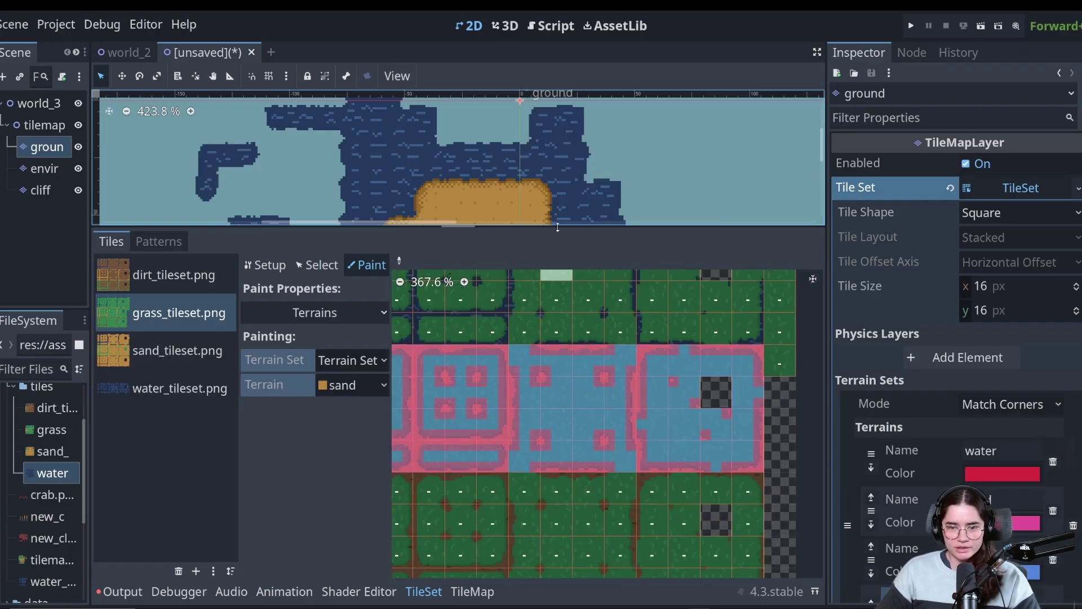
drag(557, 228, 558, 389)
click(473, 592)
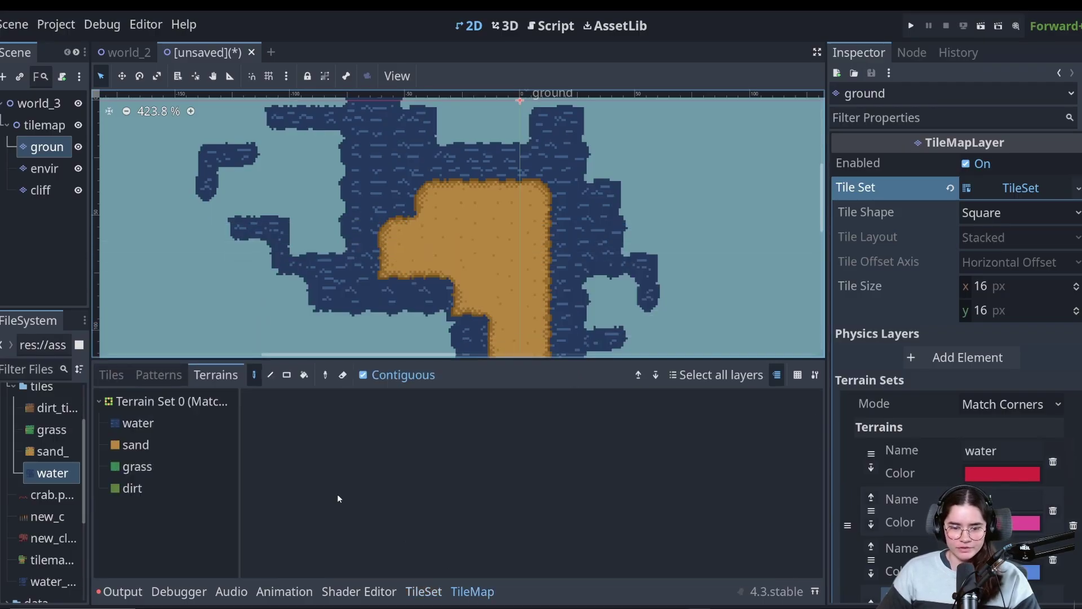
click(142, 468)
click(465, 229)
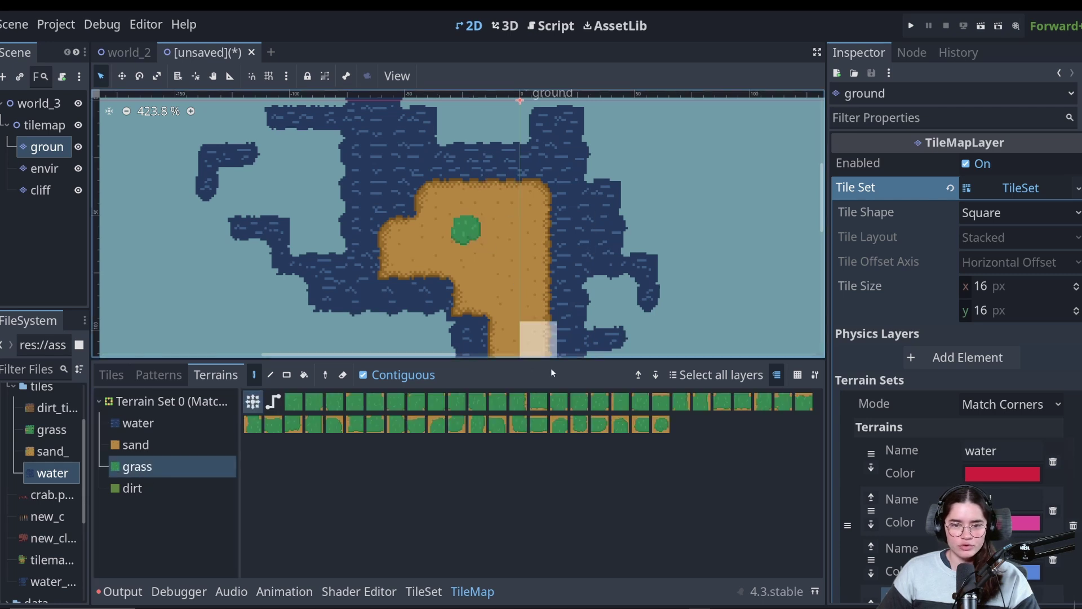
Try to paint a grass terrain tile in the water beside the sand island, then undo it
click(424, 591)
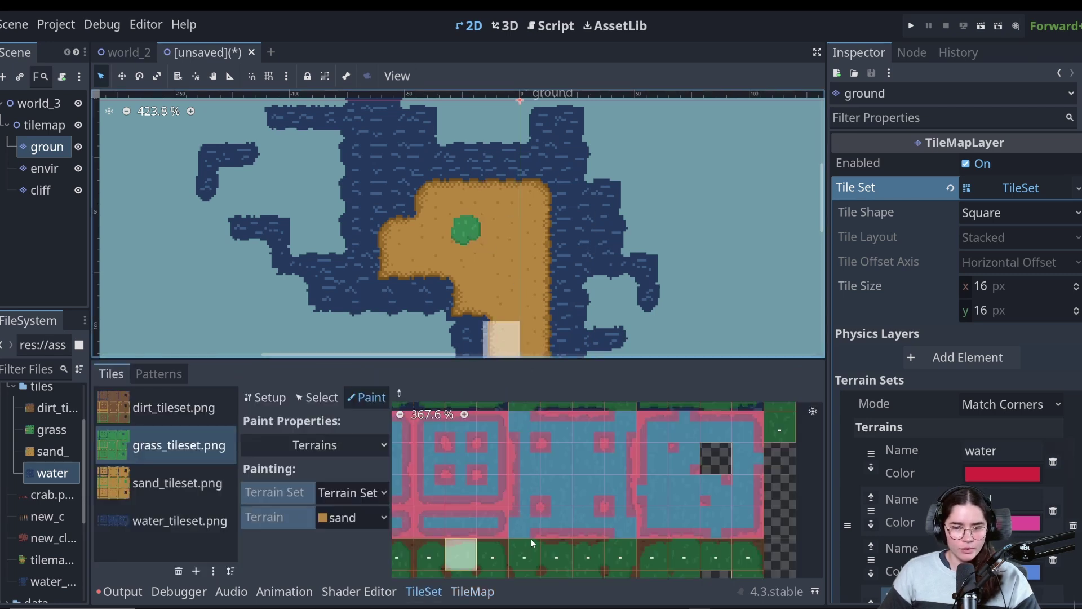
scroll(531, 539, down, 2)
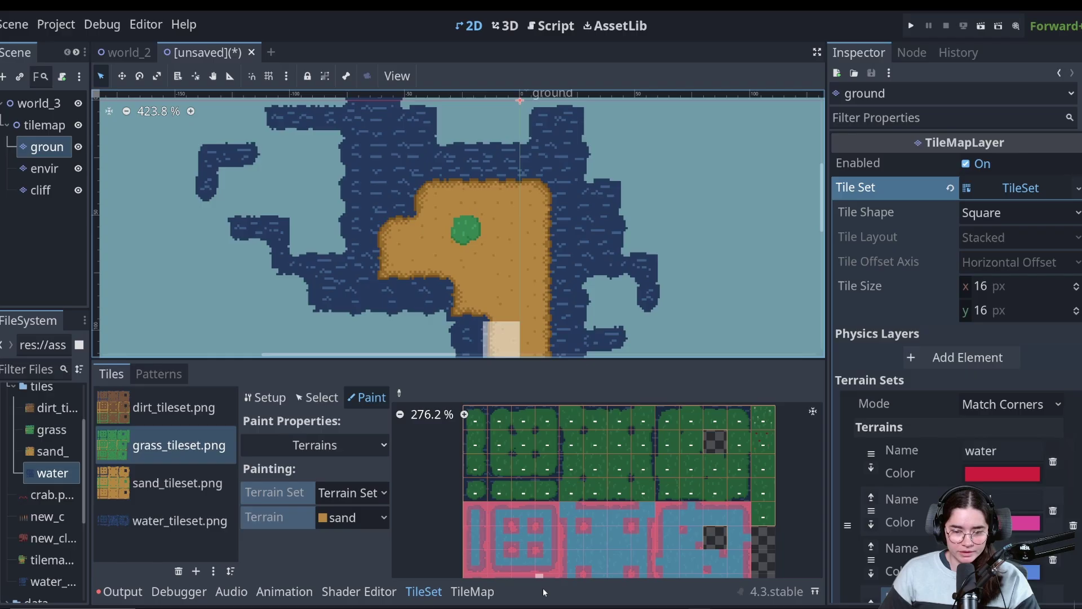
click(473, 591)
click(154, 447)
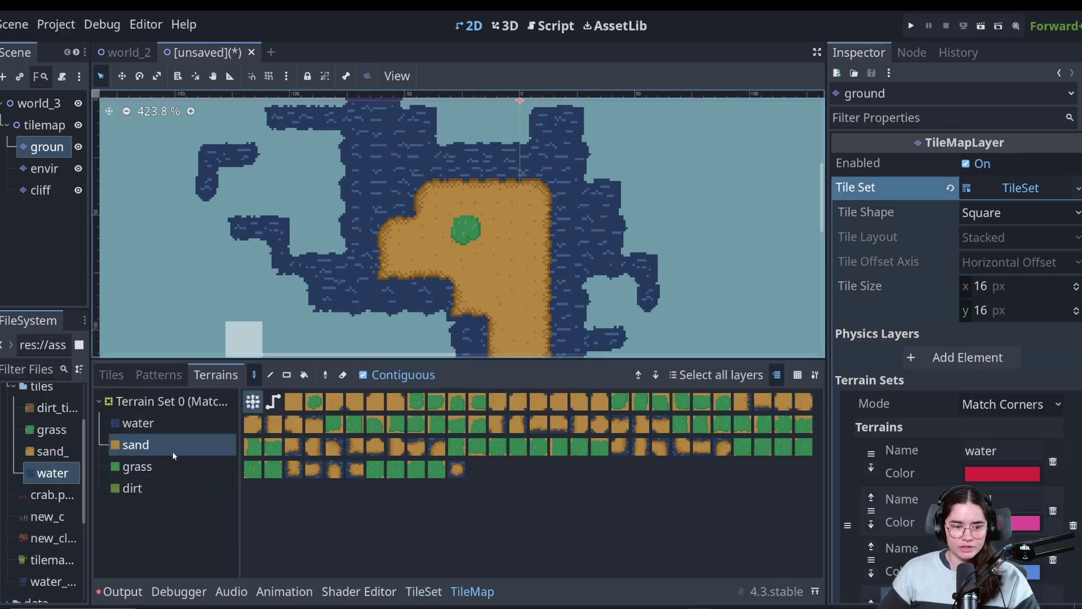
click(137, 467)
scroll(418, 202, up, 2)
click(419, 201)
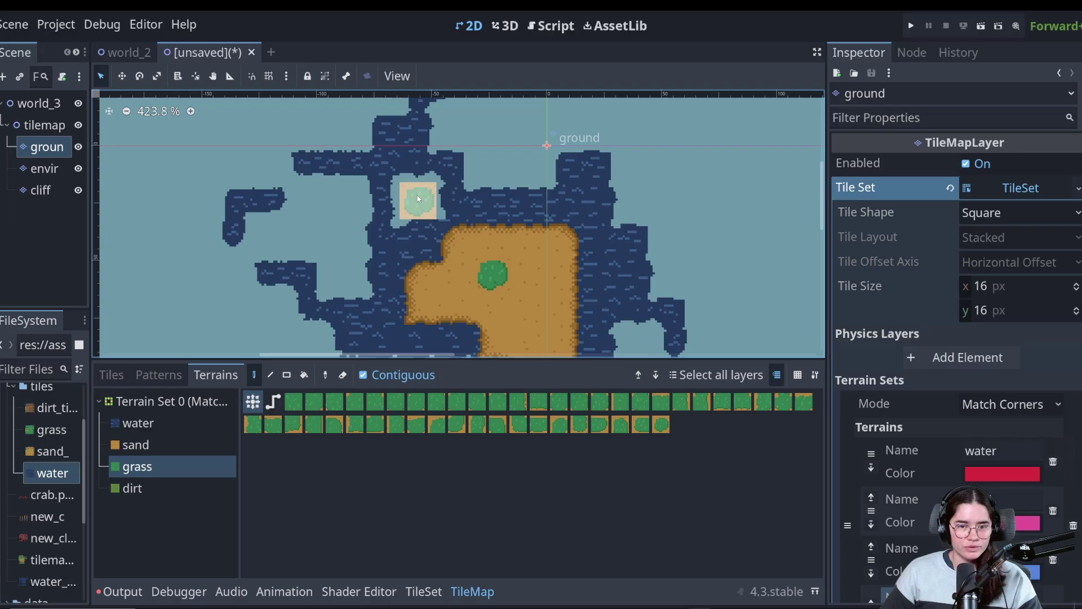
scroll(418, 200, up, 1)
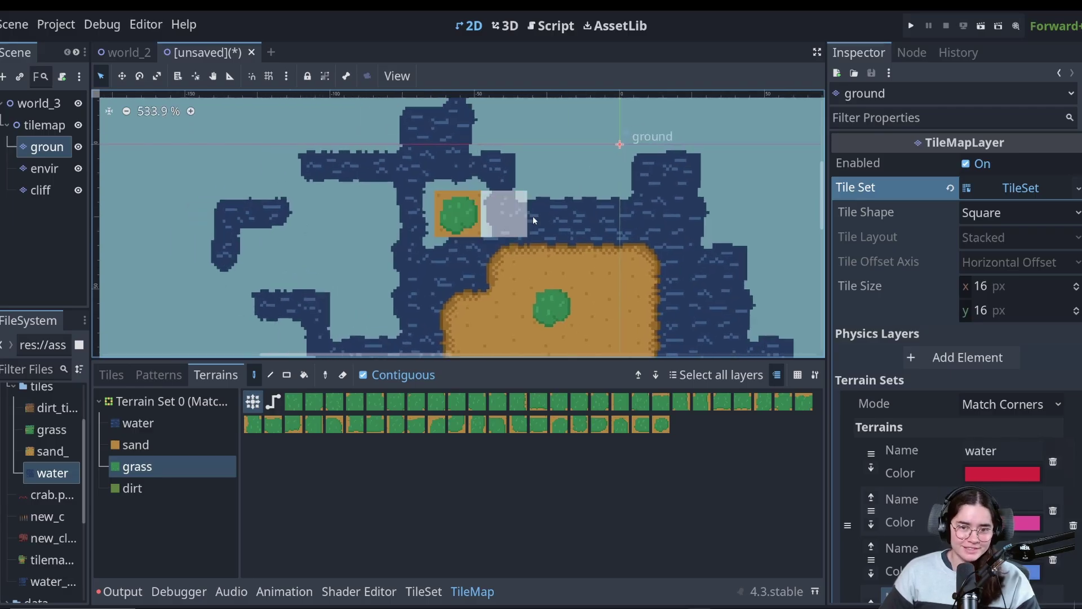
key(ctrl+z)
Examine the grass_tileset.png atlas for tile groups that still lack terrain bits
click(424, 591)
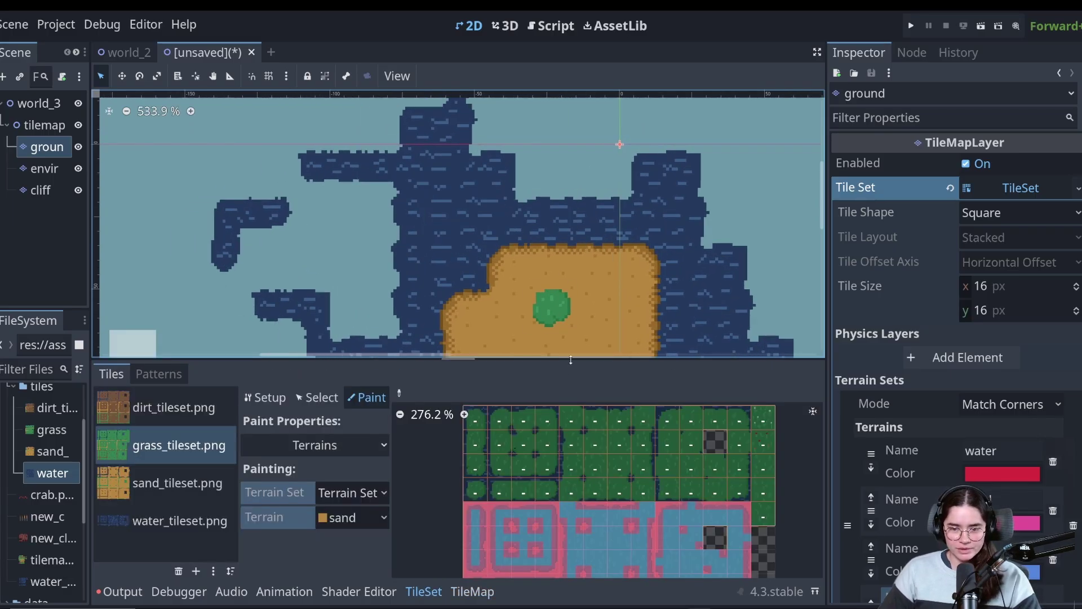
drag(570, 361, 592, 107)
scroll(620, 429, down, 2)
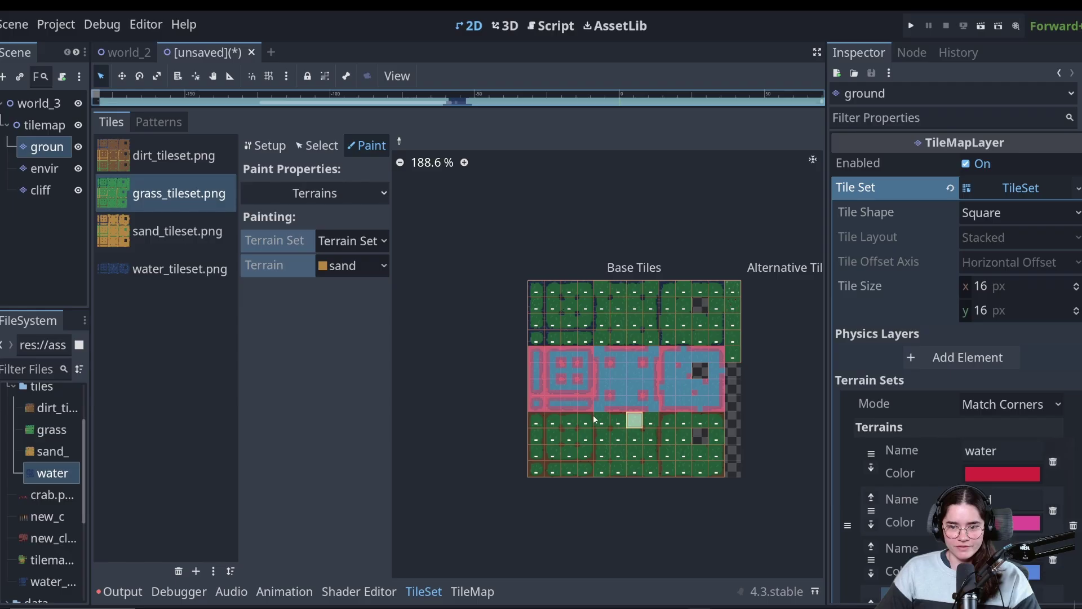
scroll(620, 440, up, 3)
middle_drag(592, 419, 563, 438)
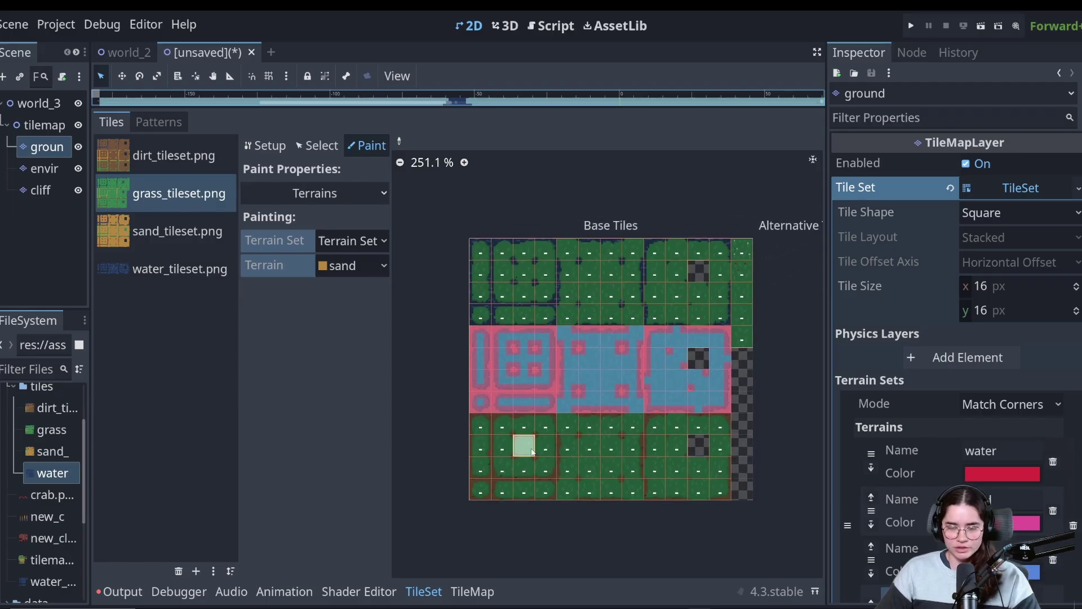
middle_drag(429, 387, 489, 413)
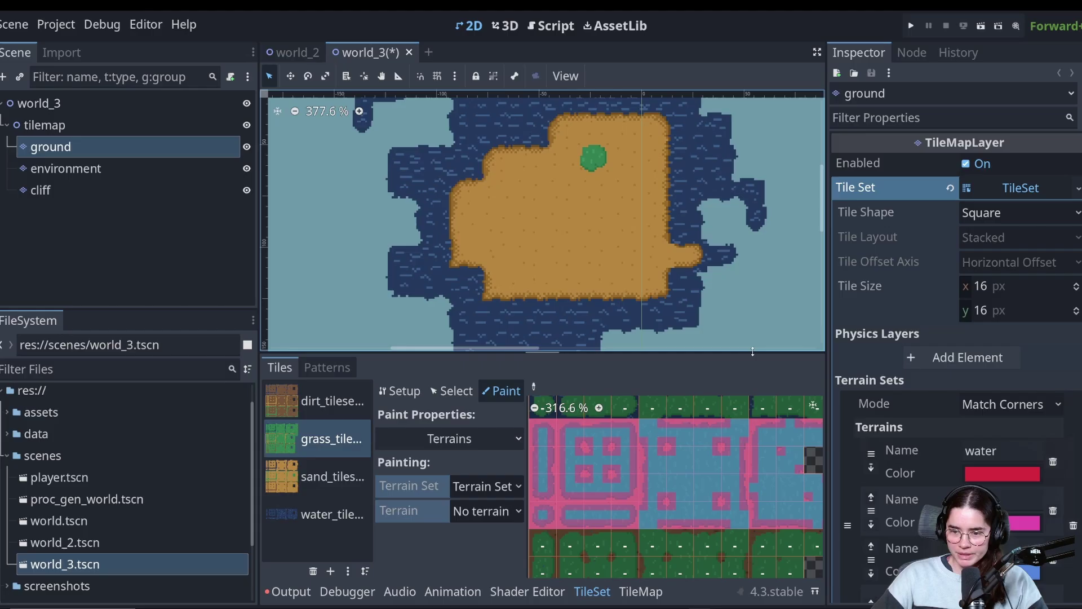
drag(757, 358, 738, 449)
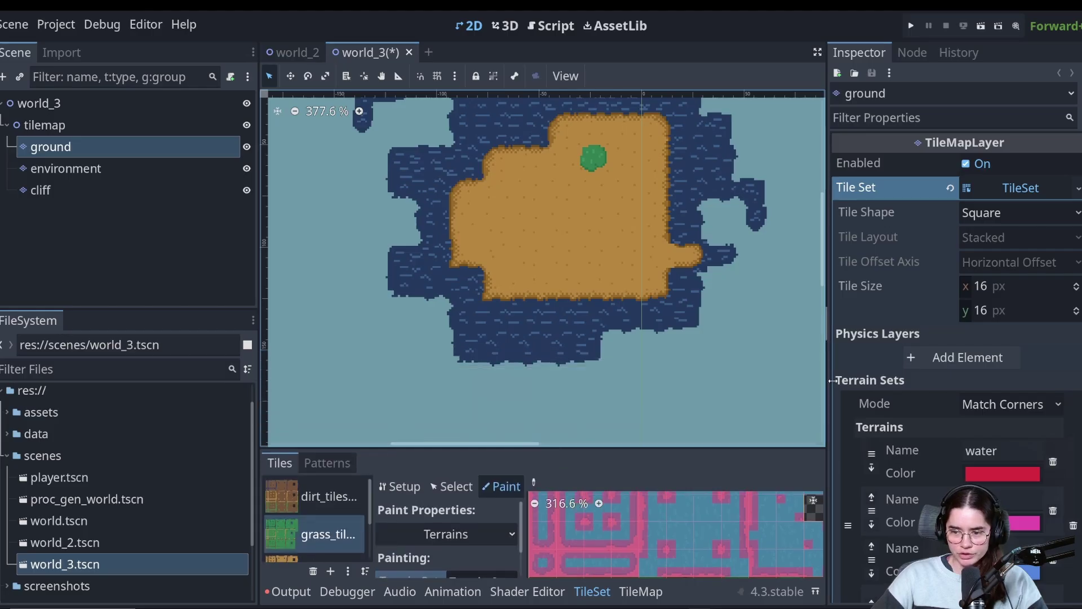
drag(827, 380, 913, 380)
drag(768, 448, 763, 263)
scroll(678, 430, down, 2)
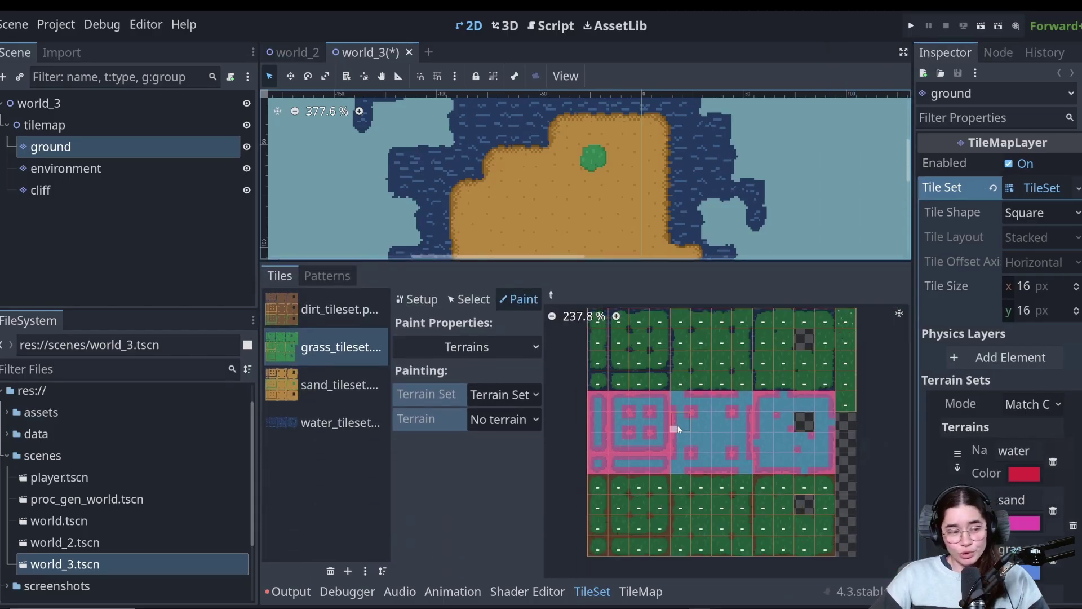
scroll(739, 511, up, 1)
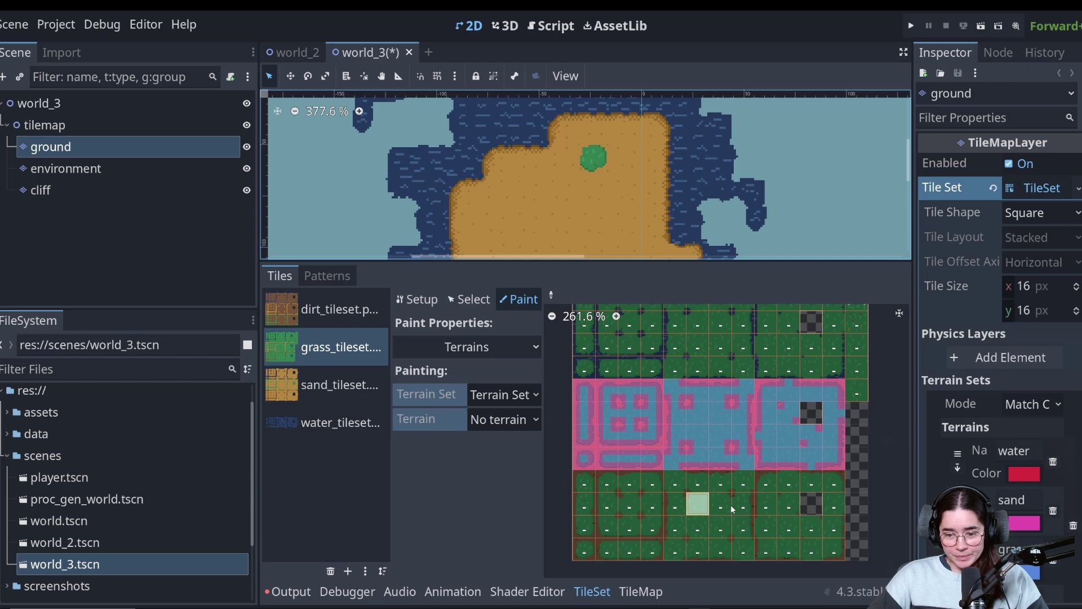
Compare the terrain painting on the sand, grass and dirt tileset atlases
click(298, 386)
click(338, 309)
click(338, 347)
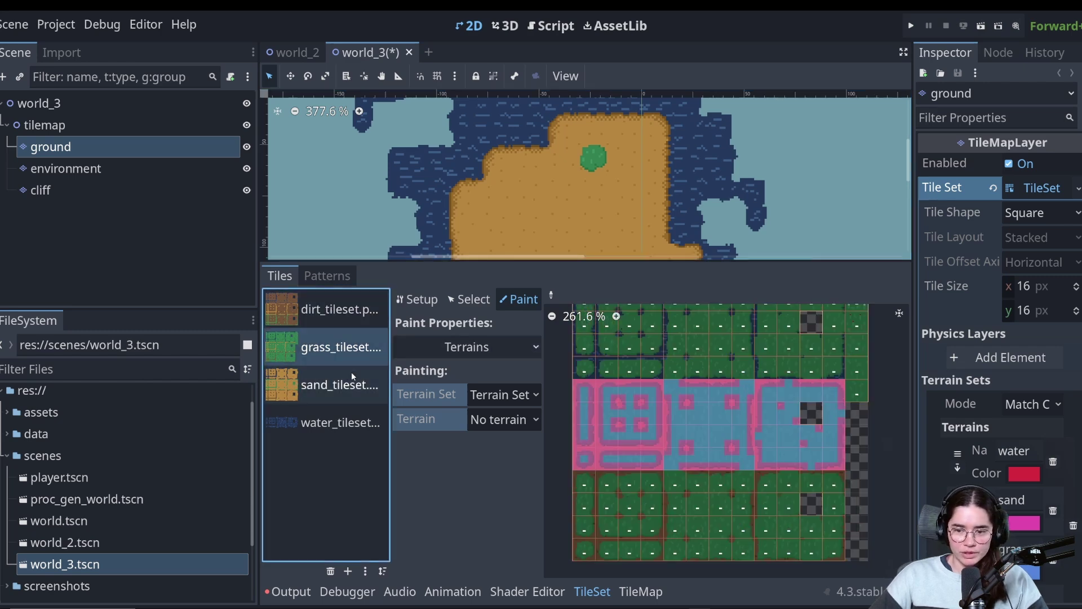
click(344, 385)
scroll(641, 428, down, 2)
click(361, 346)
click(350, 311)
scroll(637, 438, down, 1)
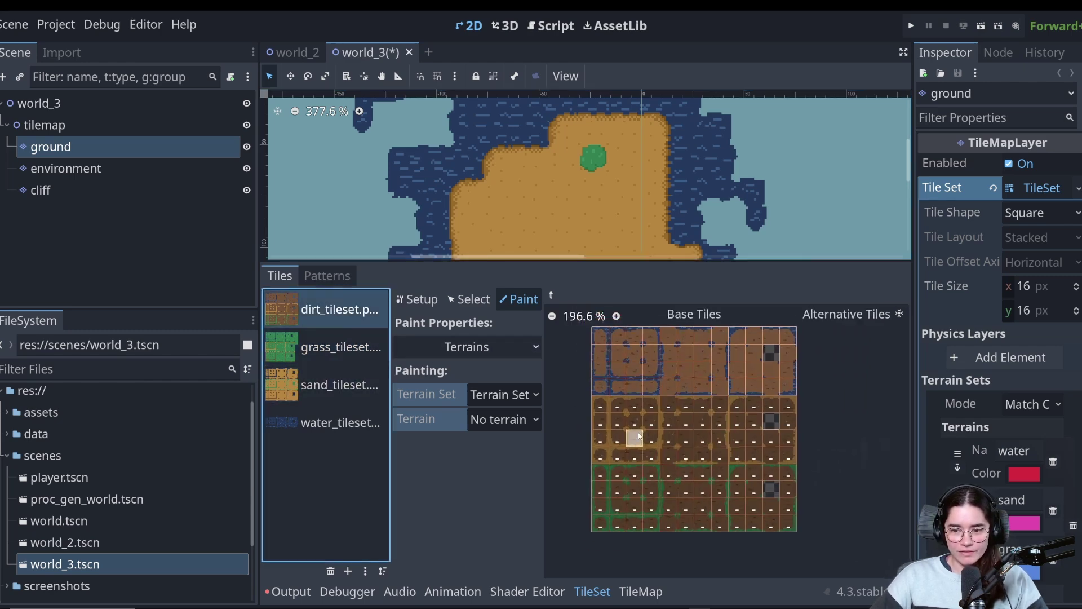
scroll(682, 437, up, 2)
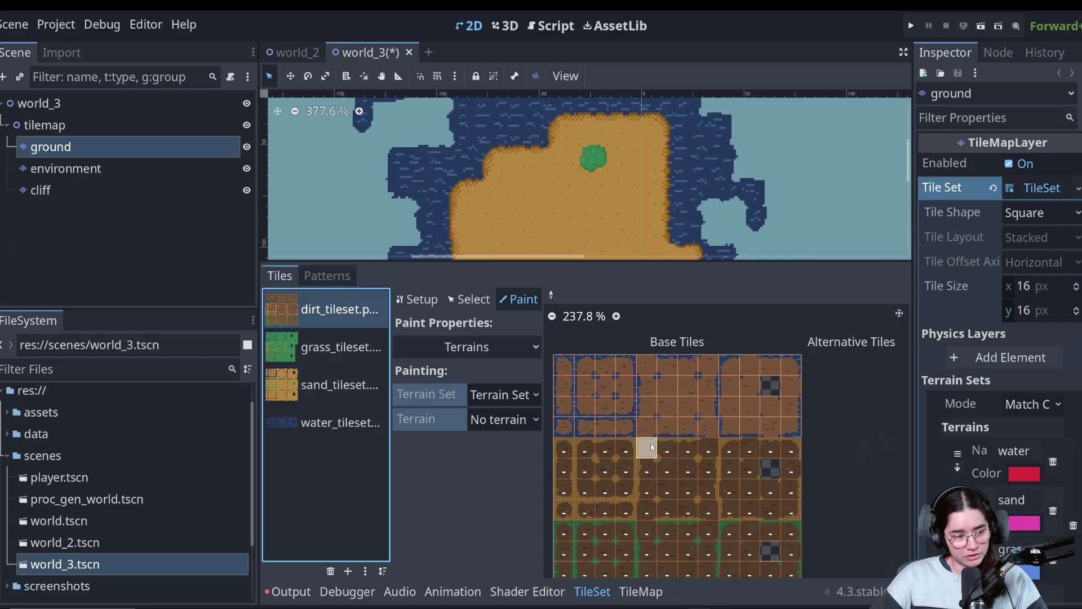
Examine the painted island and the terrain bits of the water_tileset.png atlas
scroll(650, 443, up, 2)
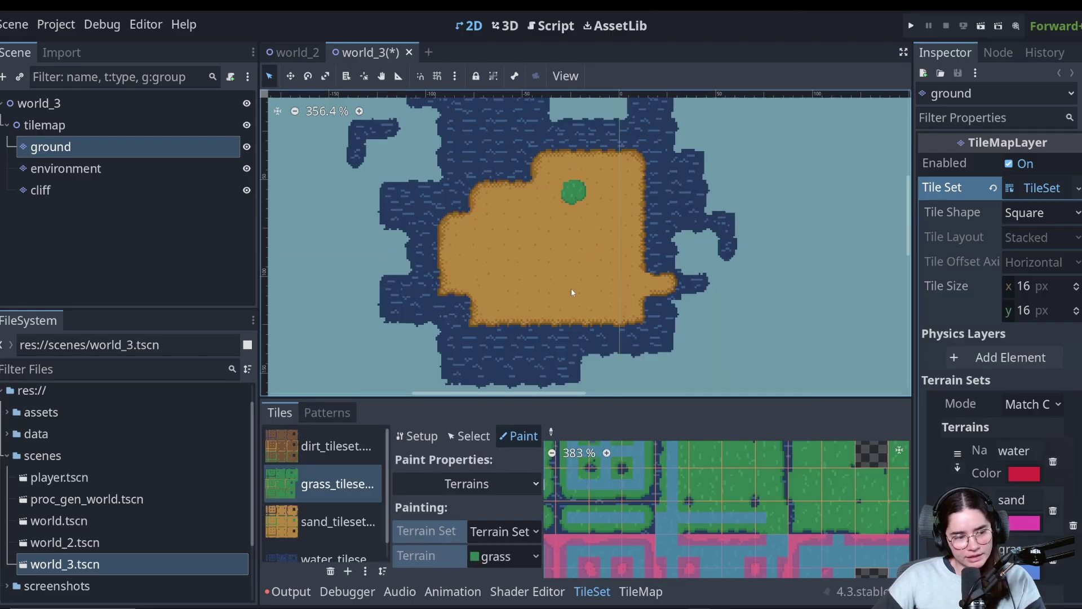
scroll(551, 291, up, 1)
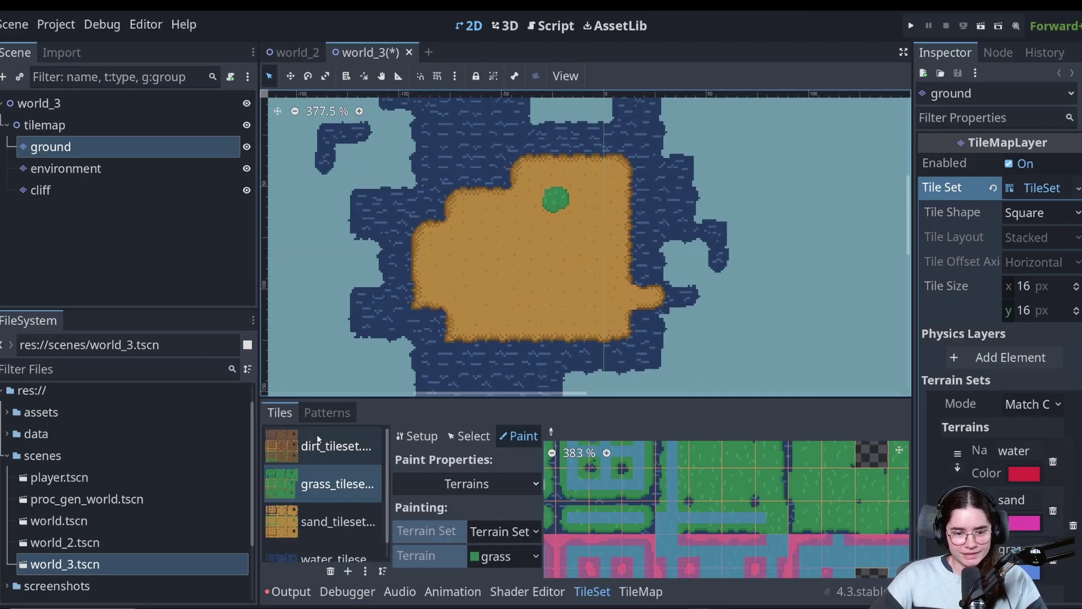
click(314, 542)
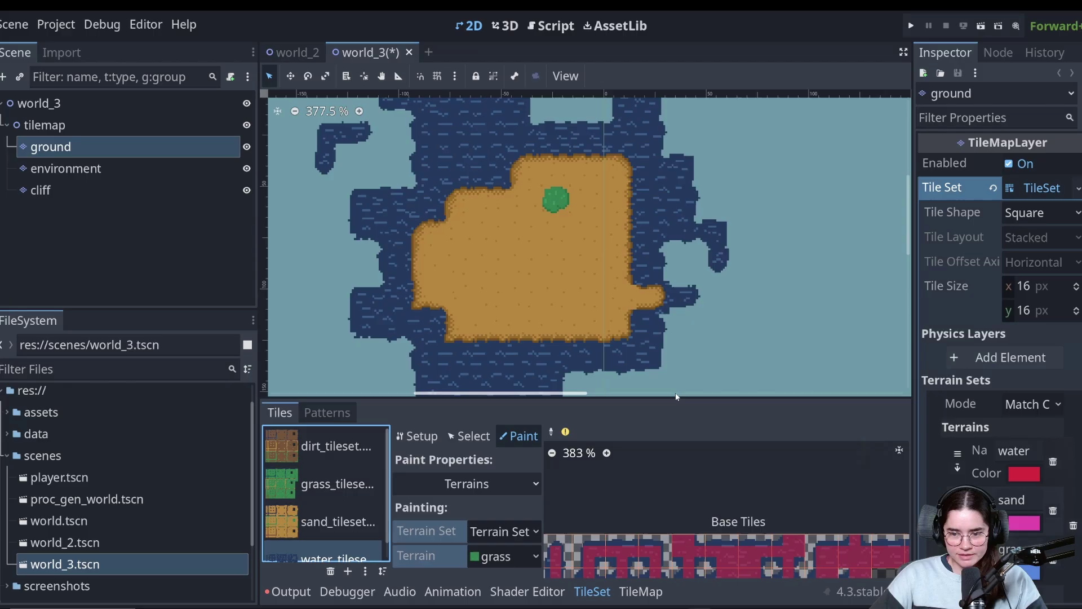
drag(676, 397, 676, 181)
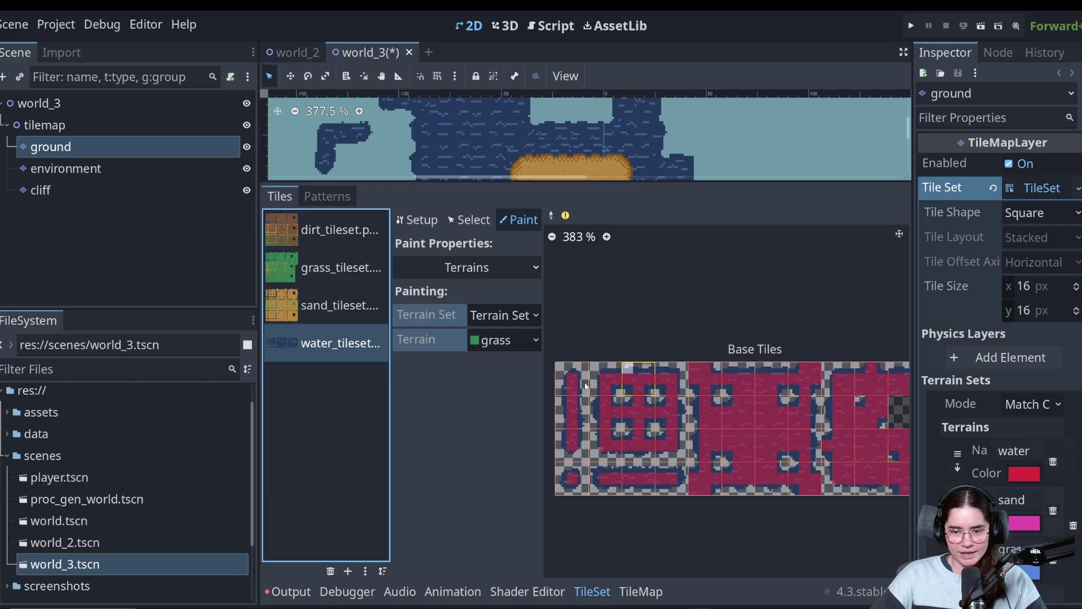
middle_drag(846, 429, 745, 414)
ctrl+scroll(688, 366, up, 3)
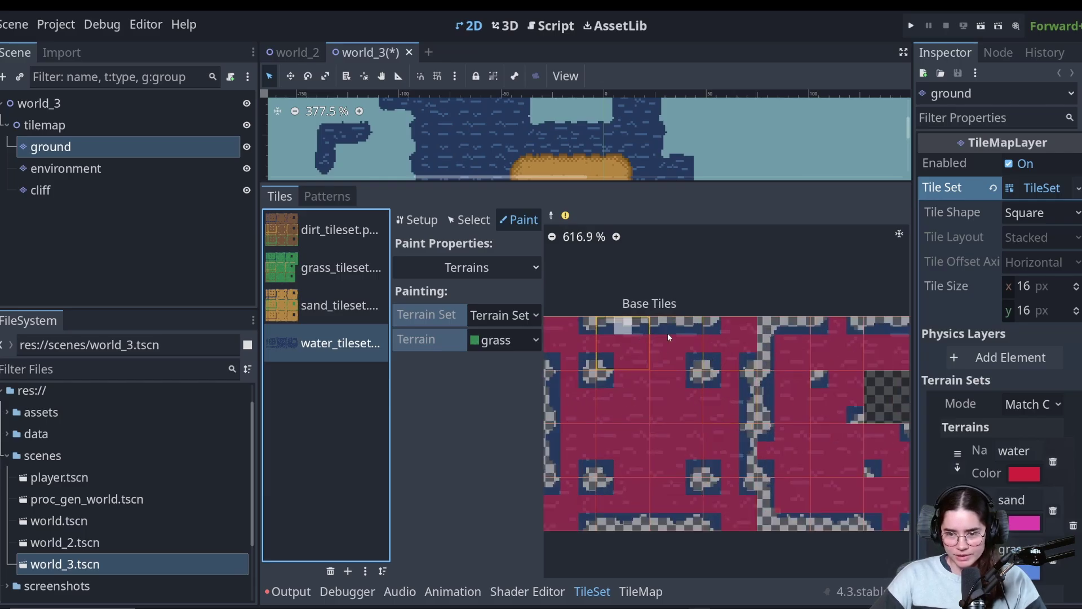
scroll(597, 332, left, 3)
scroll(591, 330, left, 3)
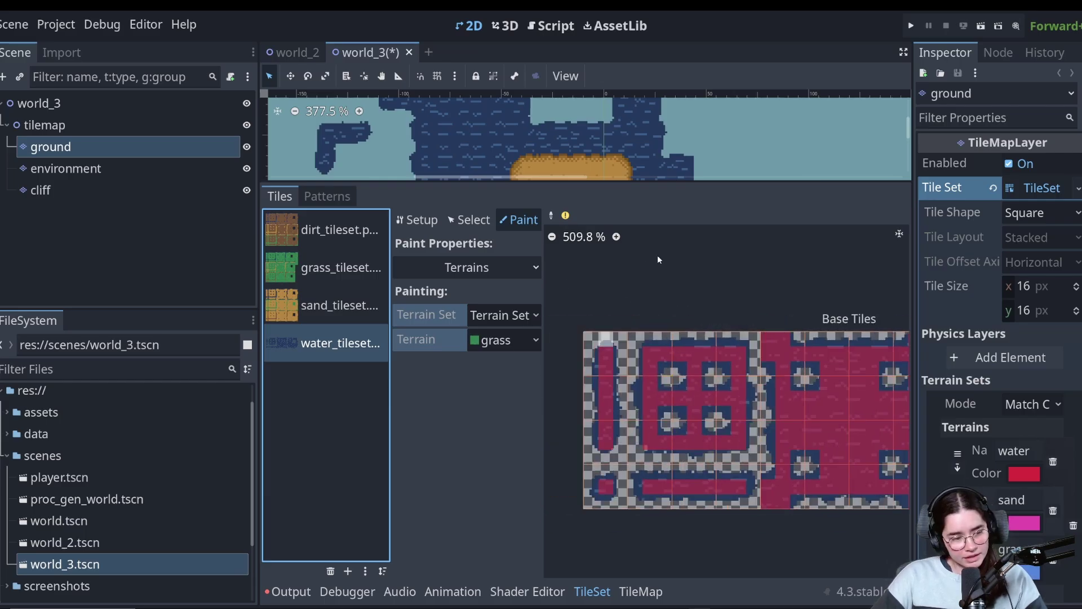
drag(639, 184, 637, 443)
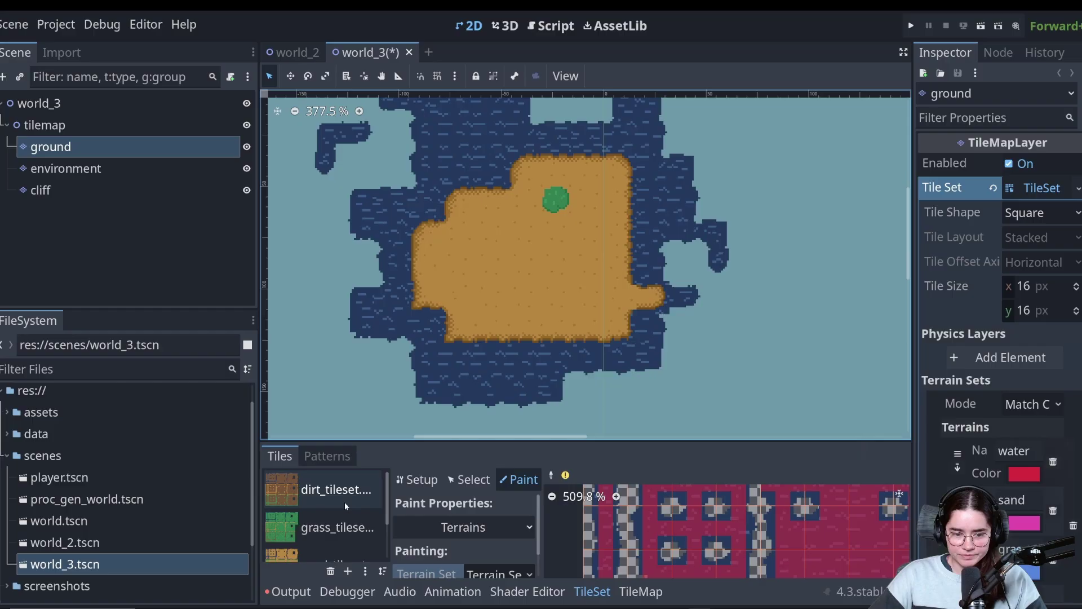
Assign the water-edged tiles of the grass_tileset.png atlas to the terrain set, with grass as the terrain to paint
click(340, 384)
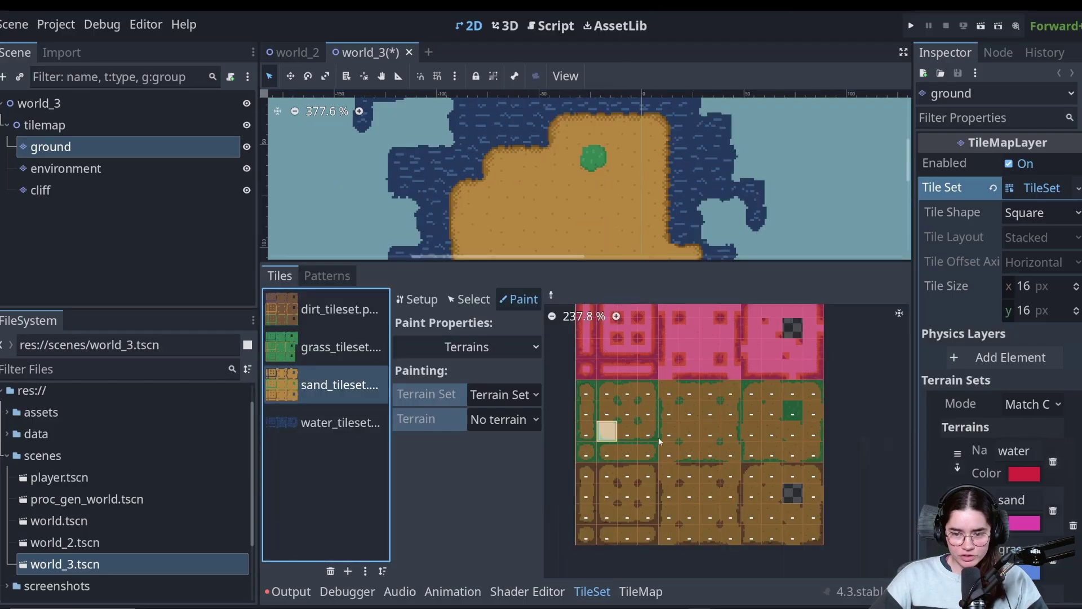
middle_drag(681, 451, 676, 480)
click(314, 348)
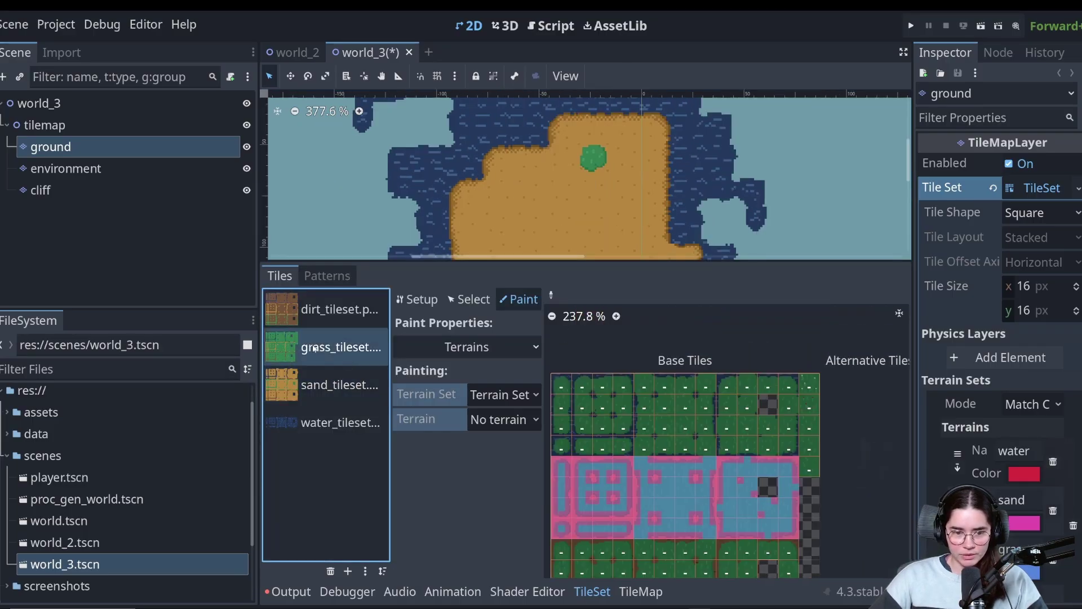
click(509, 421)
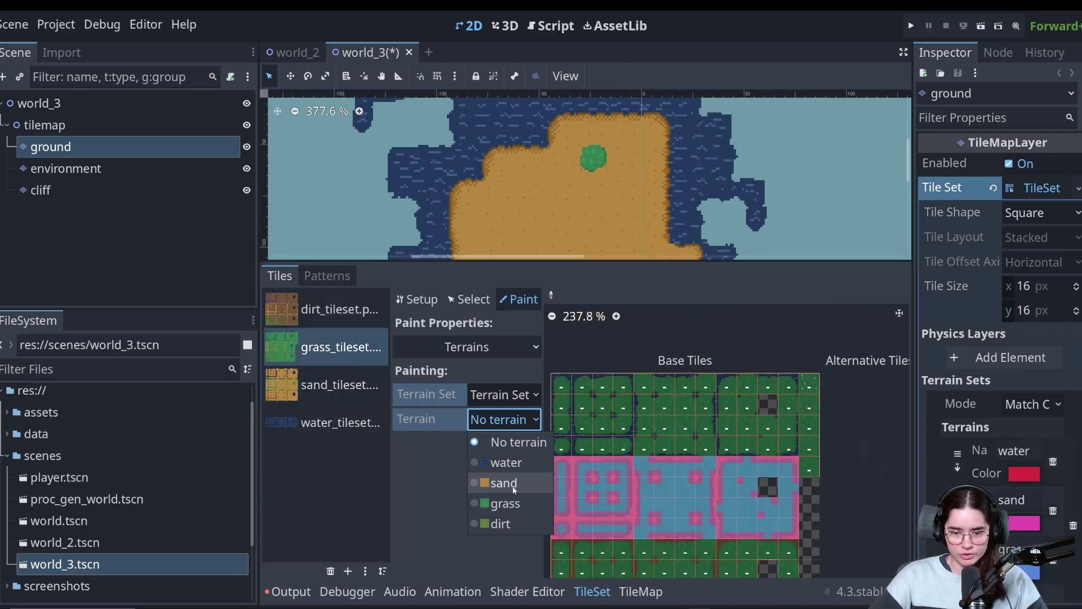
click(515, 504)
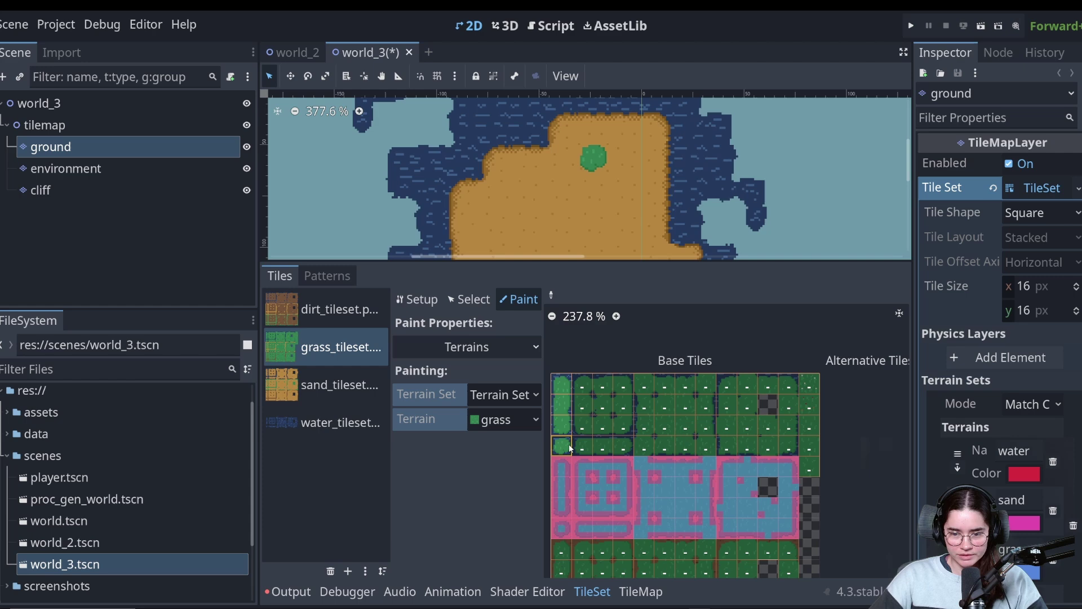
mouse_move(569, 445)
mouse_down()
mouse_move(778, 448)
mouse_move(753, 374)
mouse_move(716, 398)
mouse_up()
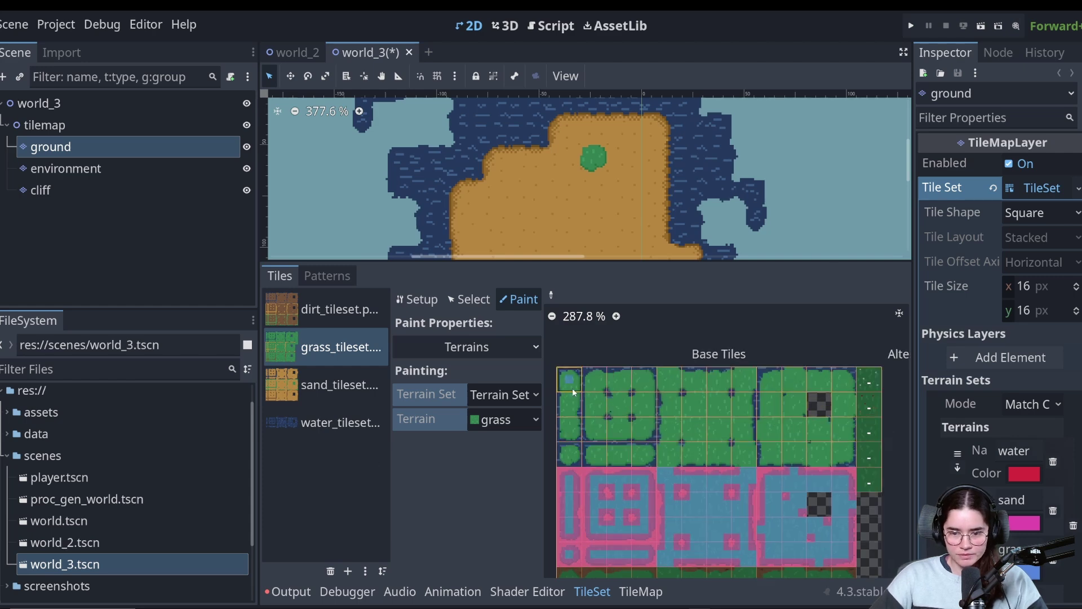
Paint the grass terrain on the grass-covered bits of the water-edged tiles in grass_tileset.png
mouse_move(573, 389)
mouse_down()
mouse_move(654, 377)
mouse_move(671, 458)
mouse_up()
scroll(671, 465, up, 3)
drag(677, 401, 600, 340)
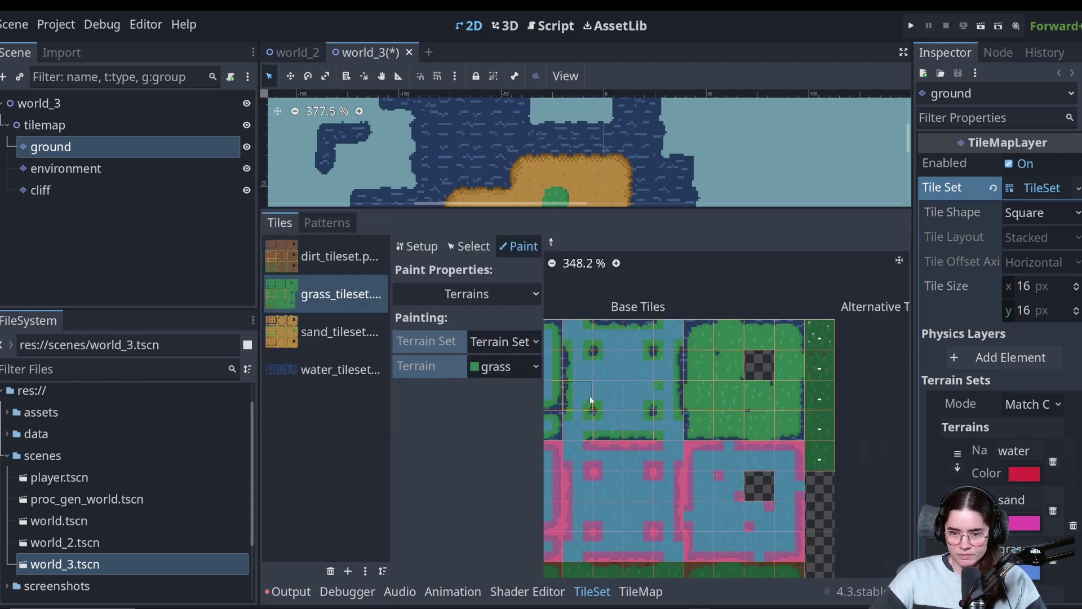
mouse_move(590, 396)
mouse_down()
mouse_move(789, 425)
mouse_move(727, 339)
mouse_up()
Paint the water terrain on the edge and hole bits of the water-edged grass tiles, save the scene and show the paintable terrains
scroll(727, 338, up, 1)
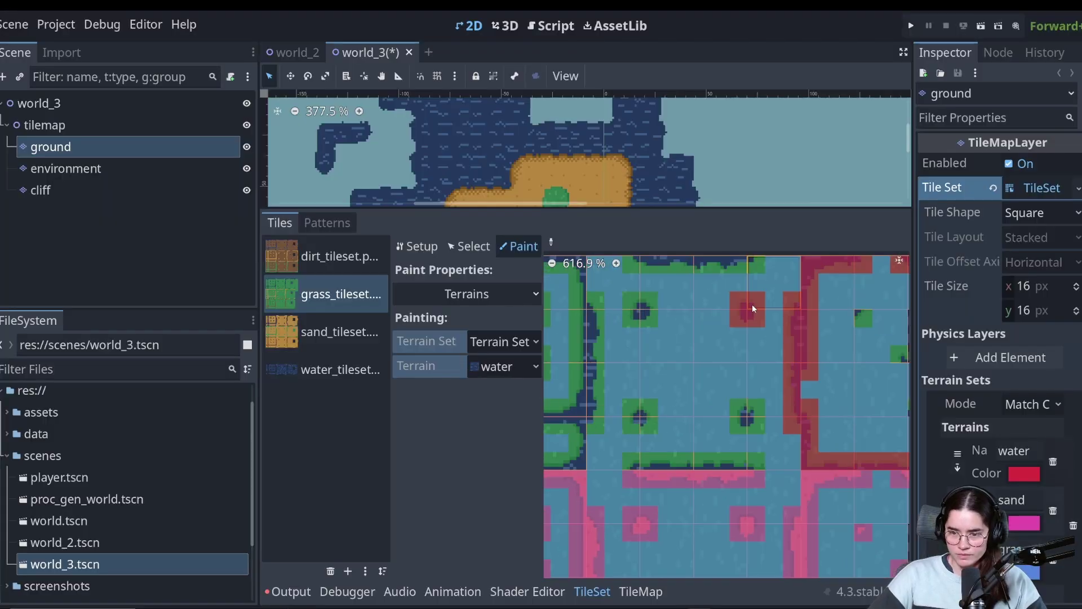
scroll(752, 303, up, 2)
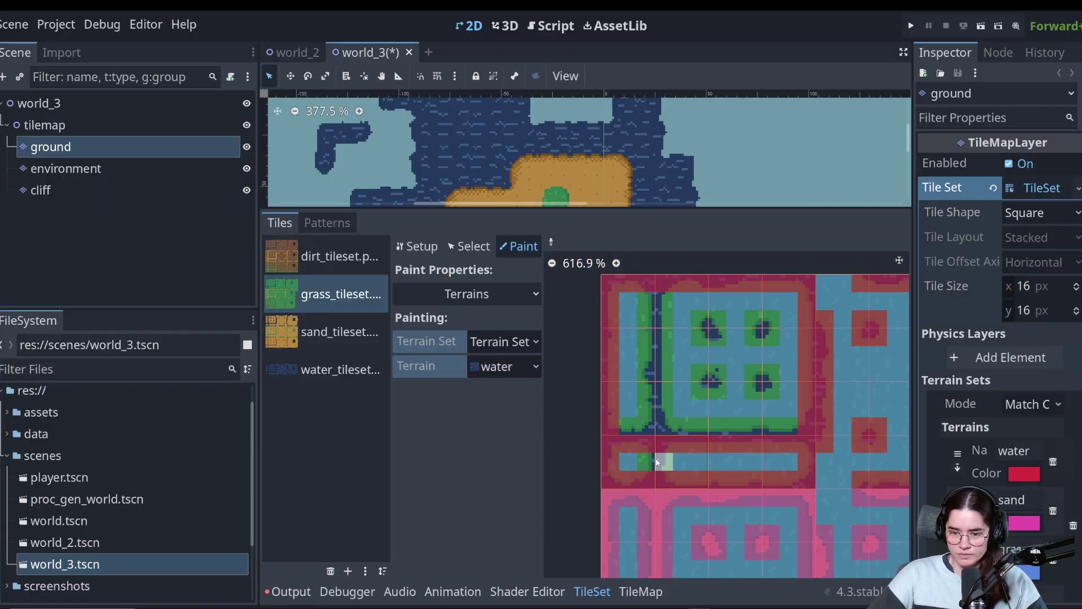
scroll(655, 461, down, 5)
key(ctrl+s)
click(641, 591)
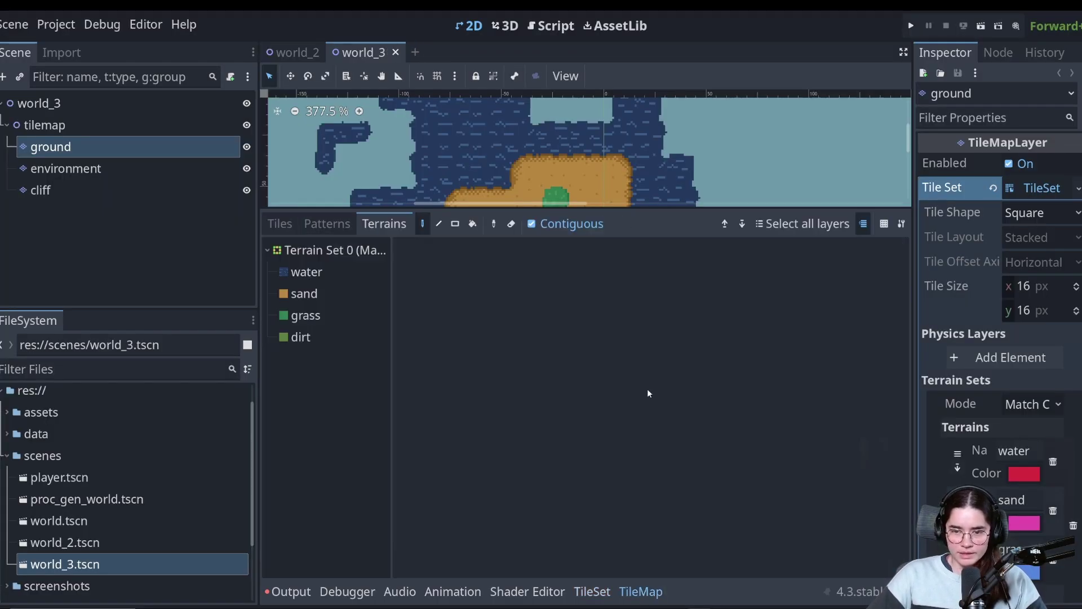
Place a single grass terrain tile in the water north-west of the sand island, and cover it while extending the water terrain westward
drag(609, 208, 609, 468)
click(306, 573)
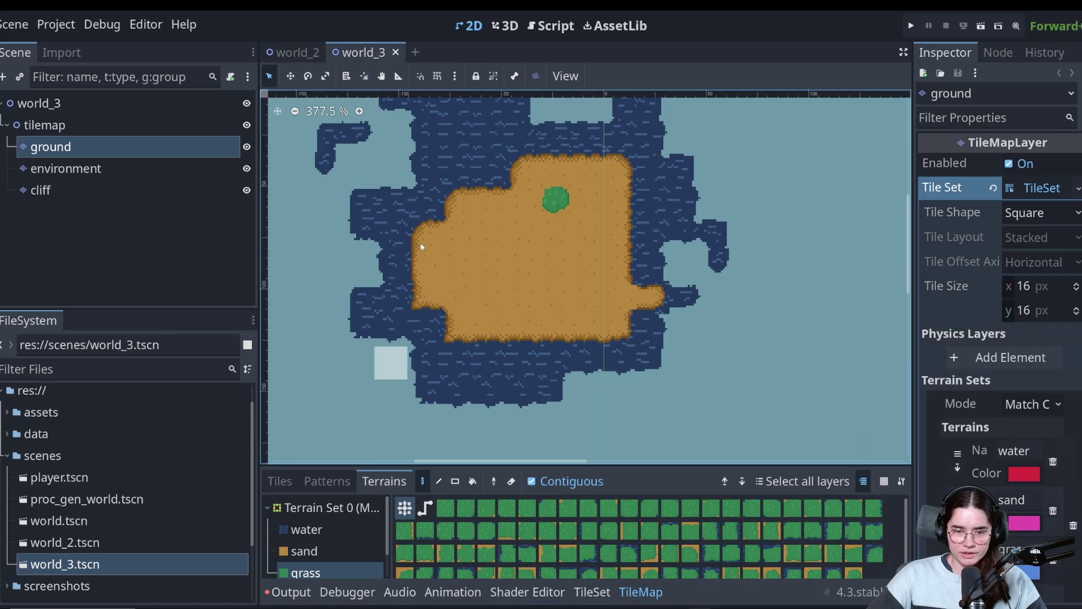
click(453, 133)
middle_drag(452, 133, 503, 194)
click(306, 529)
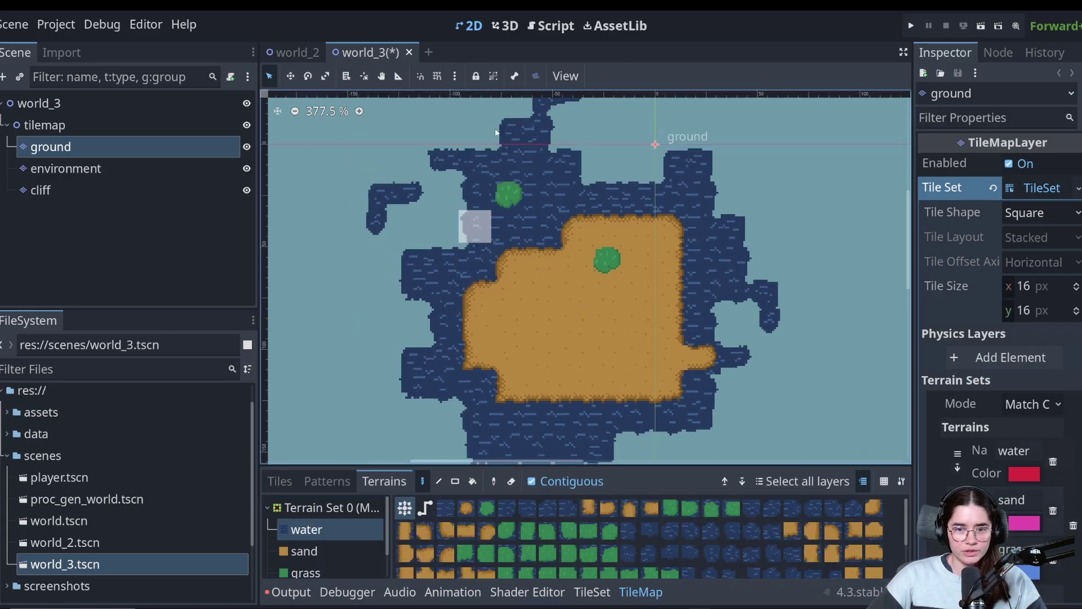
mouse_move(419, 260)
mouse_down()
mouse_move(442, 202)
mouse_move(316, 186)
mouse_up()
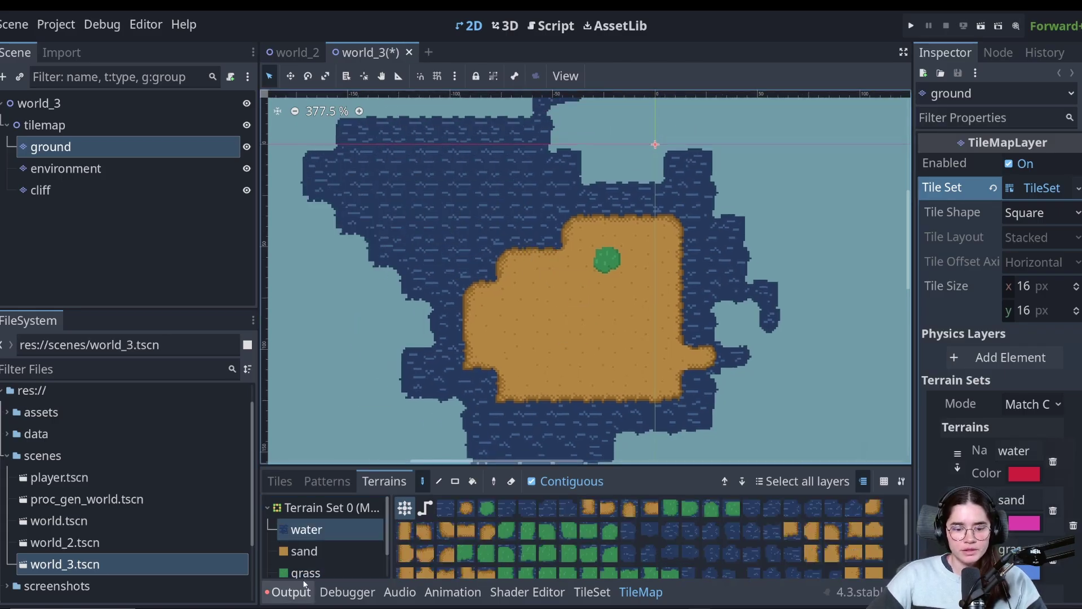
Paint a patch of grass terrain in the middle of the extended water area
click(319, 574)
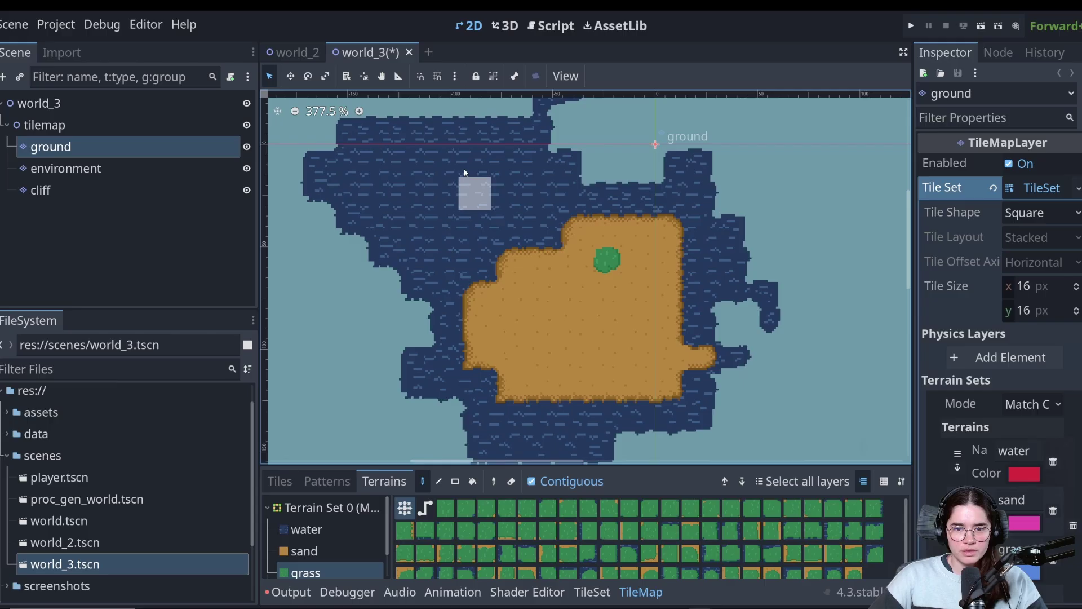
mouse_move(474, 188)
mouse_down()
mouse_move(428, 203)
mouse_move(417, 181)
mouse_up()
scroll(460, 307, down, 2)
middle_drag(459, 306, 510, 350)
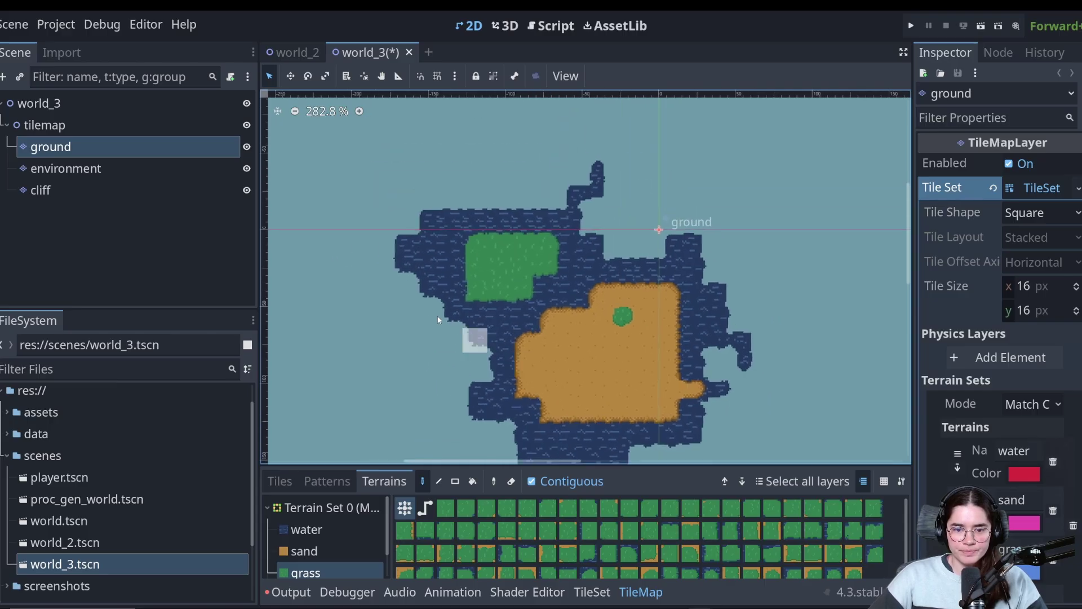
Widen the water terrain all around the grass patch, and enlarge the patch to the north and west with grass terrain
click(322, 515)
click(326, 507)
click(306, 530)
mouse_move(485, 383)
mouse_down()
mouse_move(450, 336)
mouse_move(440, 389)
mouse_move(370, 280)
mouse_move(490, 169)
mouse_move(350, 220)
mouse_move(369, 195)
mouse_up()
mouse_move(695, 195)
mouse_down()
mouse_move(677, 225)
mouse_move(639, 249)
mouse_up()
click(315, 571)
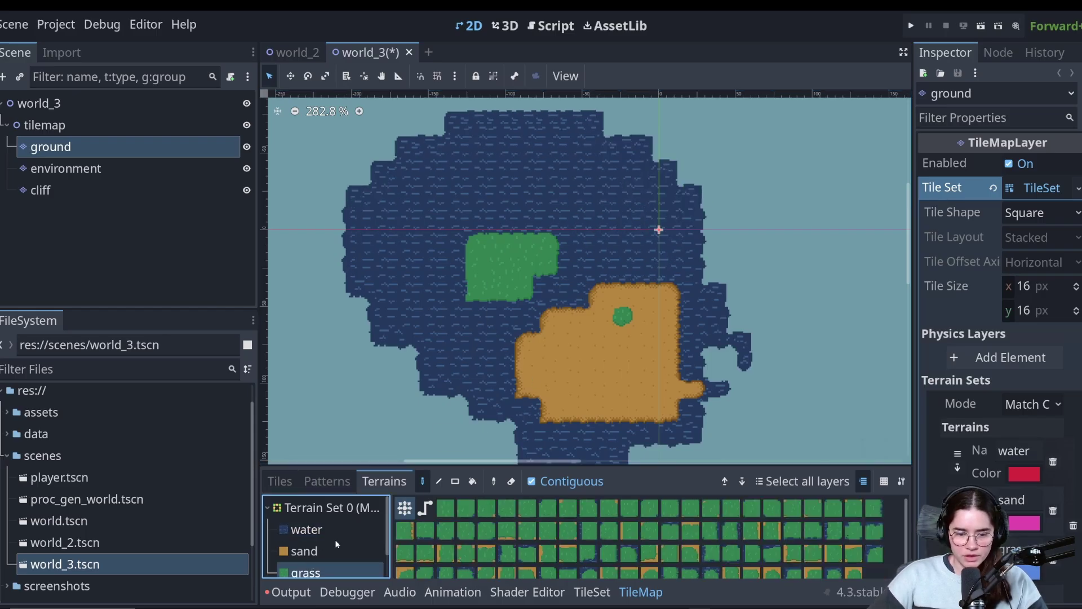
mouse_move(451, 265)
mouse_down()
mouse_move(471, 223)
mouse_move(499, 248)
mouse_up()
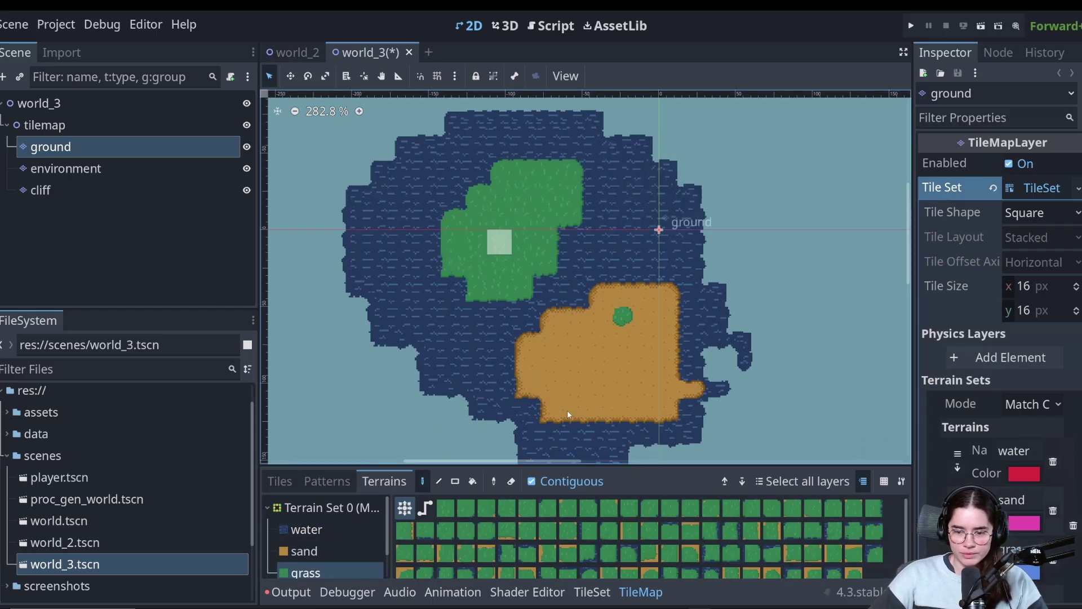
Assign the plain and flowered tiles in the last column of the grass_tileset.png atlas to the terrain set, with grass as the terrain to paint
click(592, 592)
drag(731, 462, 672, 216)
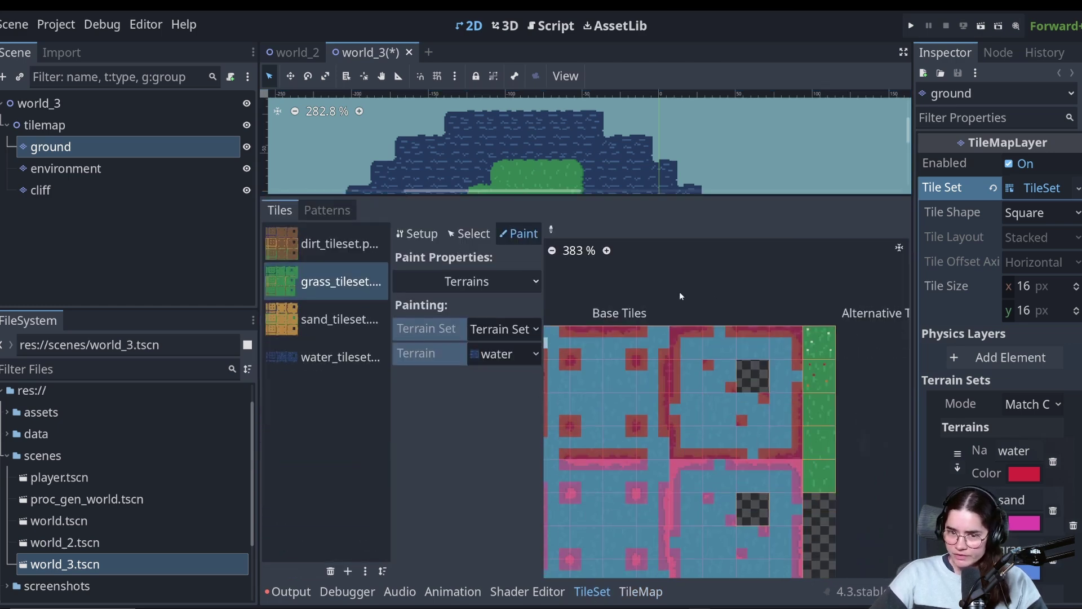
click(418, 233)
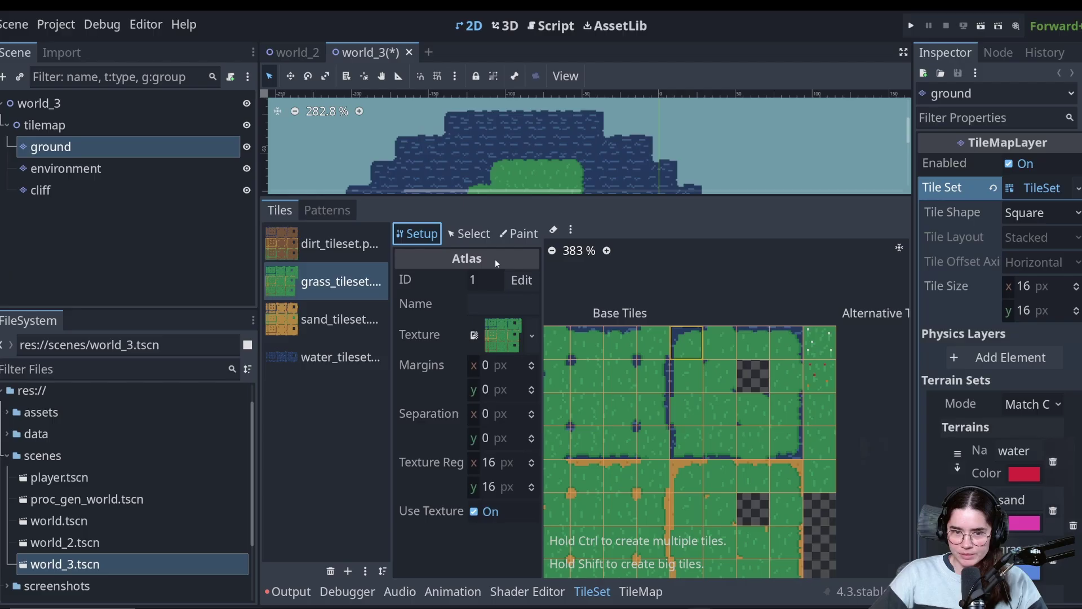
click(519, 233)
click(500, 348)
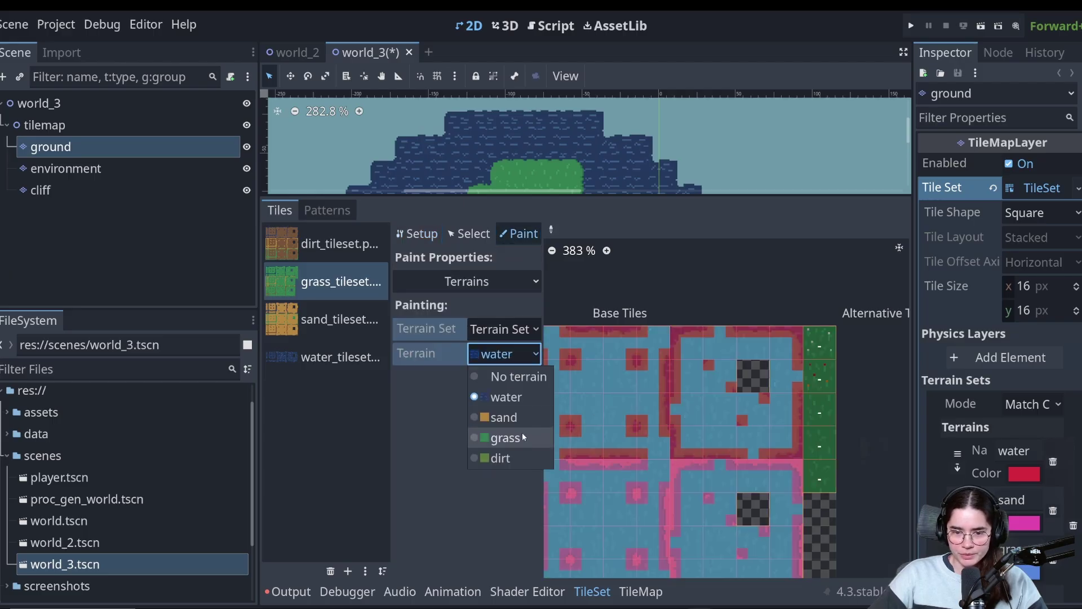
click(496, 438)
scroll(836, 364, up, 1)
scroll(689, 399, down, 1)
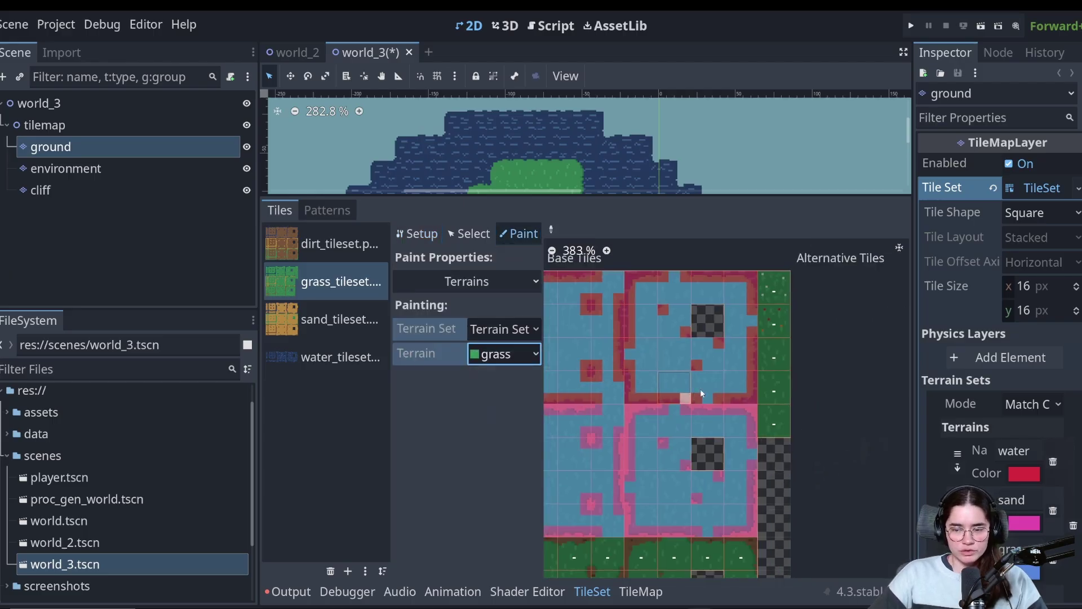
scroll(729, 396, up, 3)
middle_drag(795, 339, 769, 387)
drag(769, 300, 766, 439)
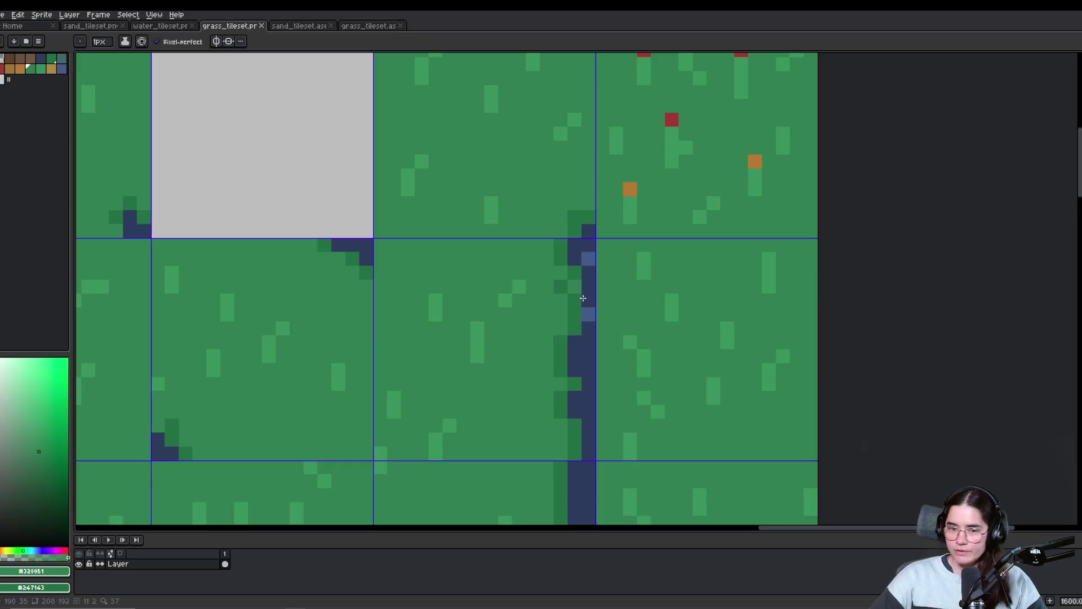
Switch to Aseprite and select the plain centre tile of the water-edged block, followed by that of the sand-edged block, in grass_tileset.png
scroll(447, 382, down, 3)
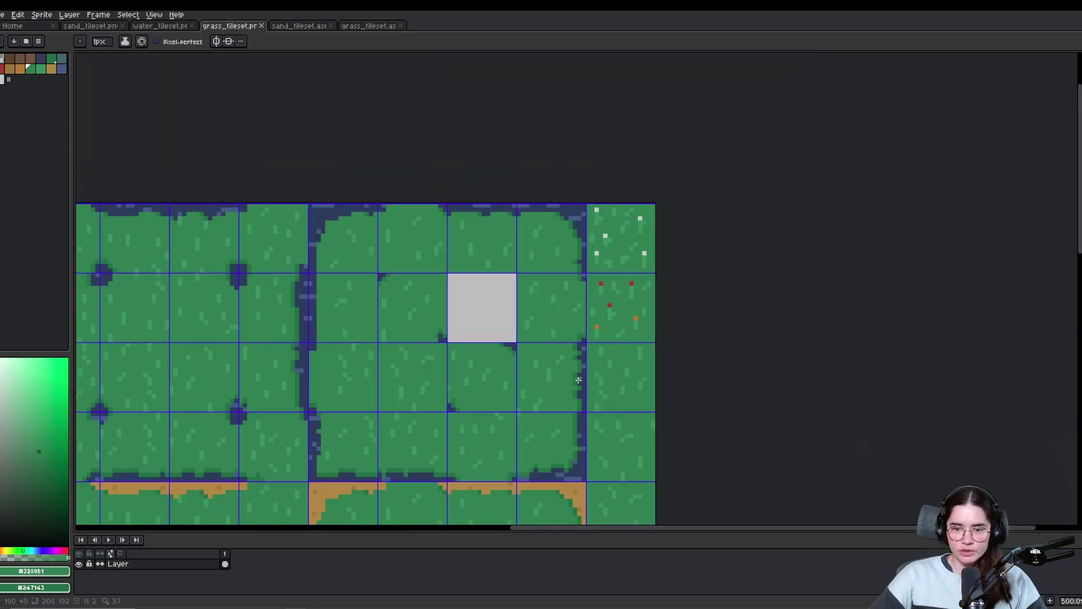
scroll(494, 352, up, 1)
key(m)
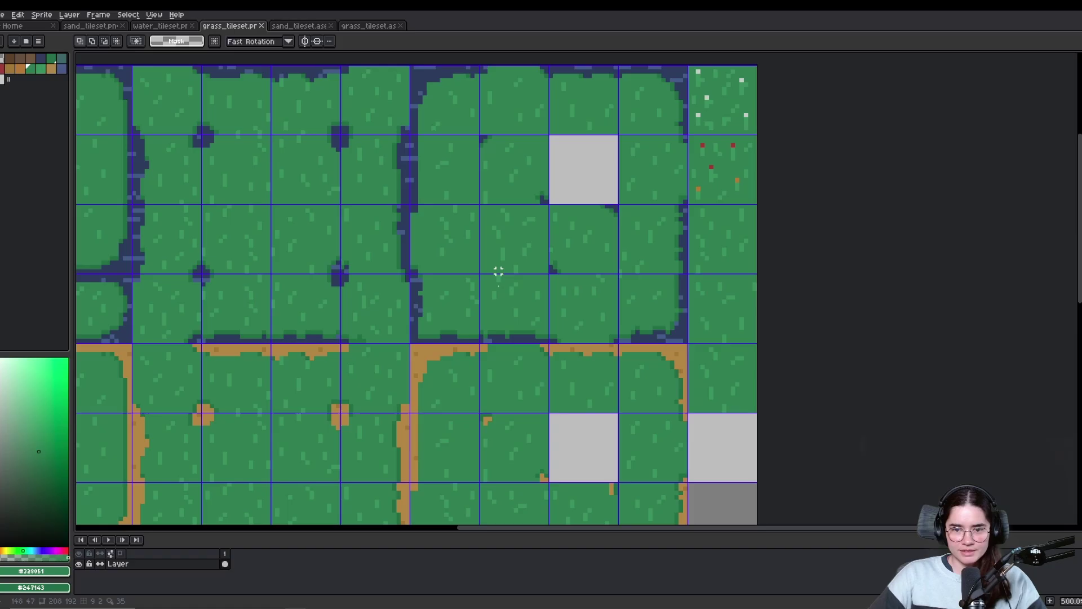
double_click(516, 224)
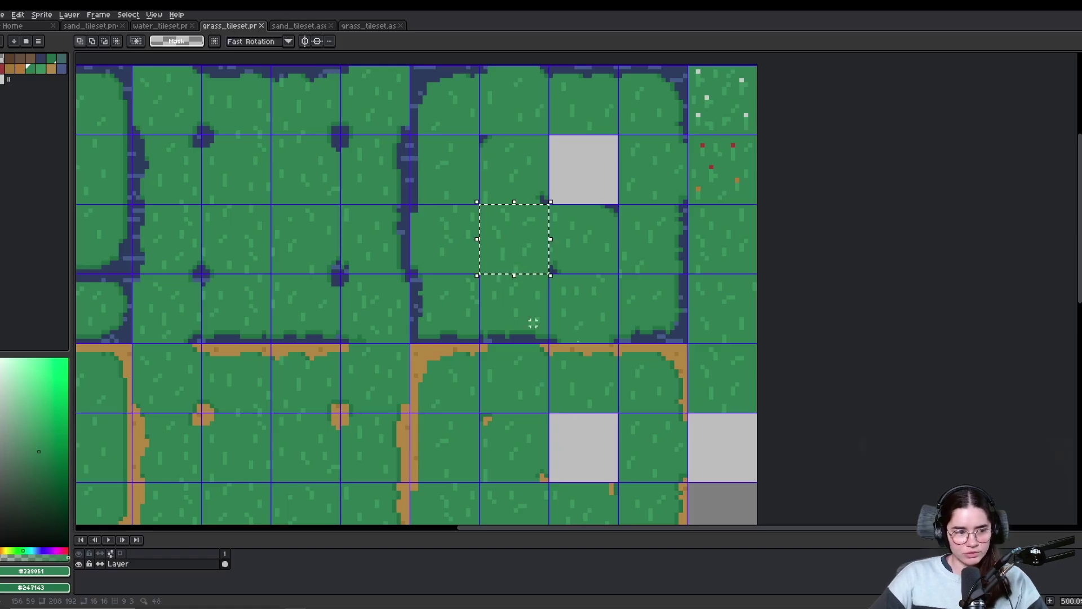
middle_drag(499, 346, 522, 275)
scroll(525, 276, down, 2)
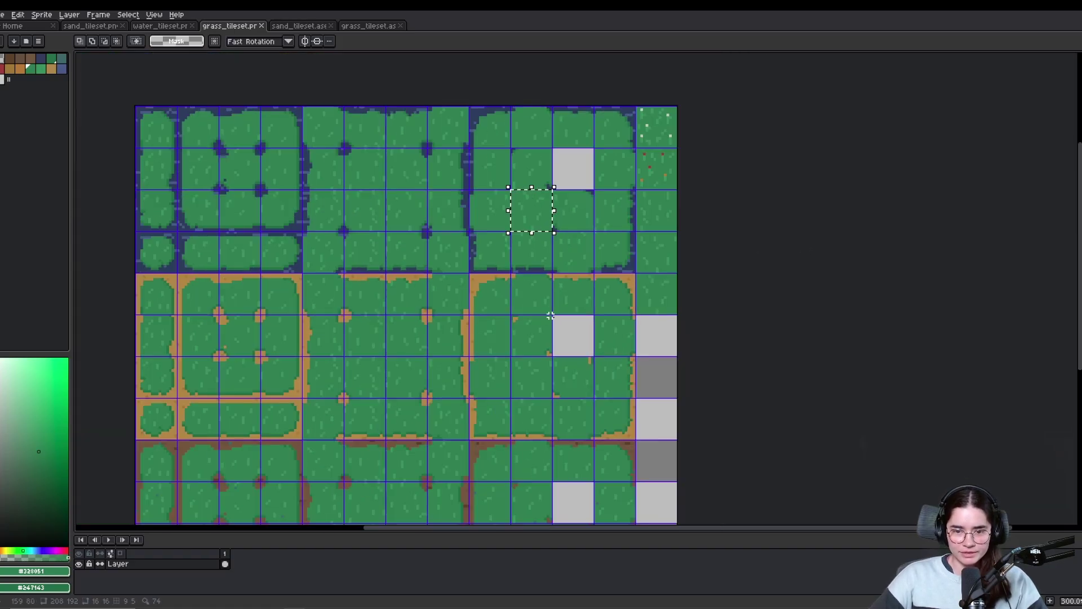
double_click(536, 374)
middle_drag(633, 241, 621, 294)
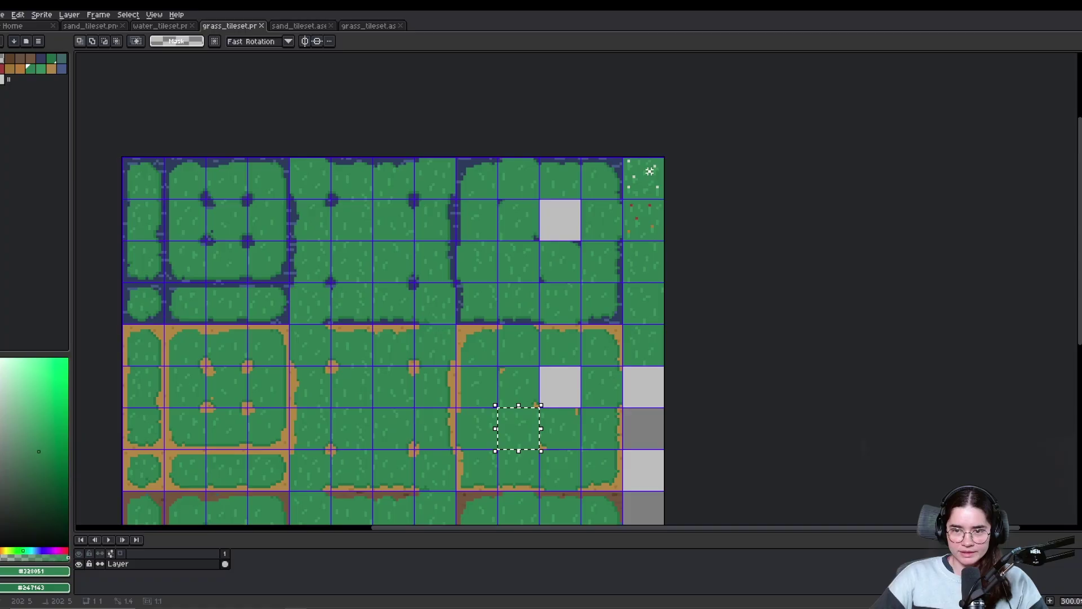
Copy the white-flower tile onto the water-edged block's plain centre tile and the red-flower tile onto the sand-edged block's centre tile
drag(650, 170, 525, 273)
drag(631, 213, 526, 440)
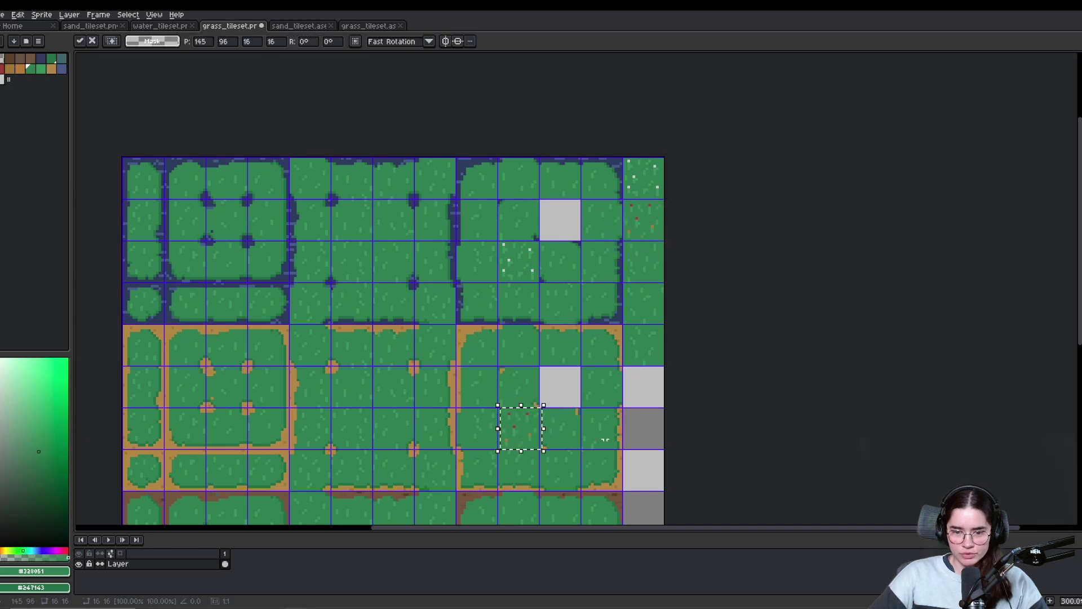
middle_drag(606, 440, 600, 297)
drag(533, 296, 530, 296)
middle_drag(525, 377, 530, 278)
middle_drag(572, 197, 557, 314)
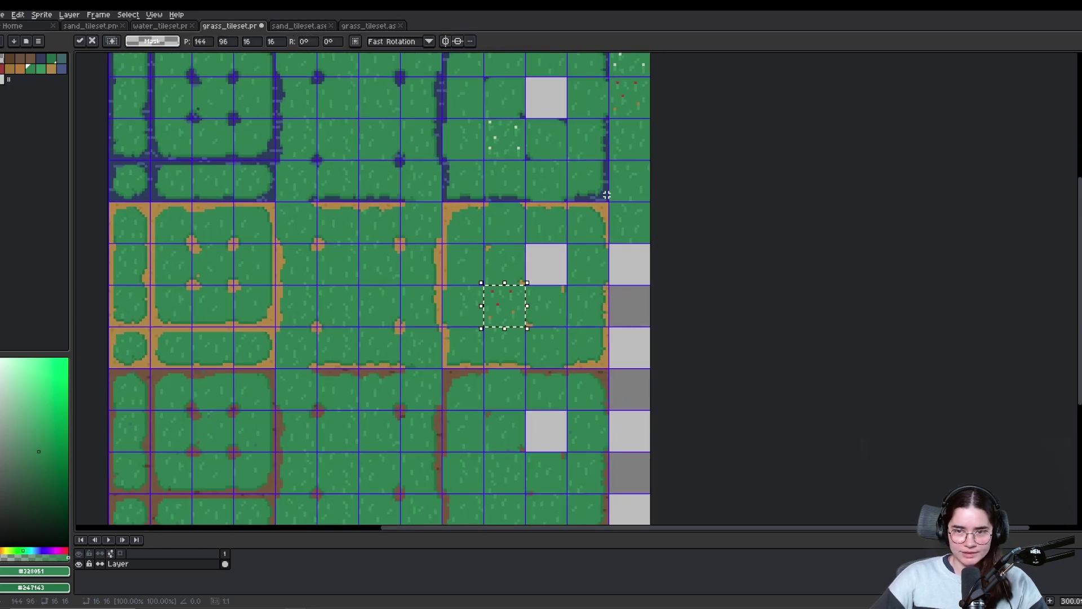
Copy the red-flower tile onto the plain centre tile of the dirt-edged block, and save grass_tileset.png
middle_drag(607, 194, 590, 243)
drag(618, 146, 497, 478)
middle_drag(498, 478, 529, 315)
drag(525, 320, 514, 354)
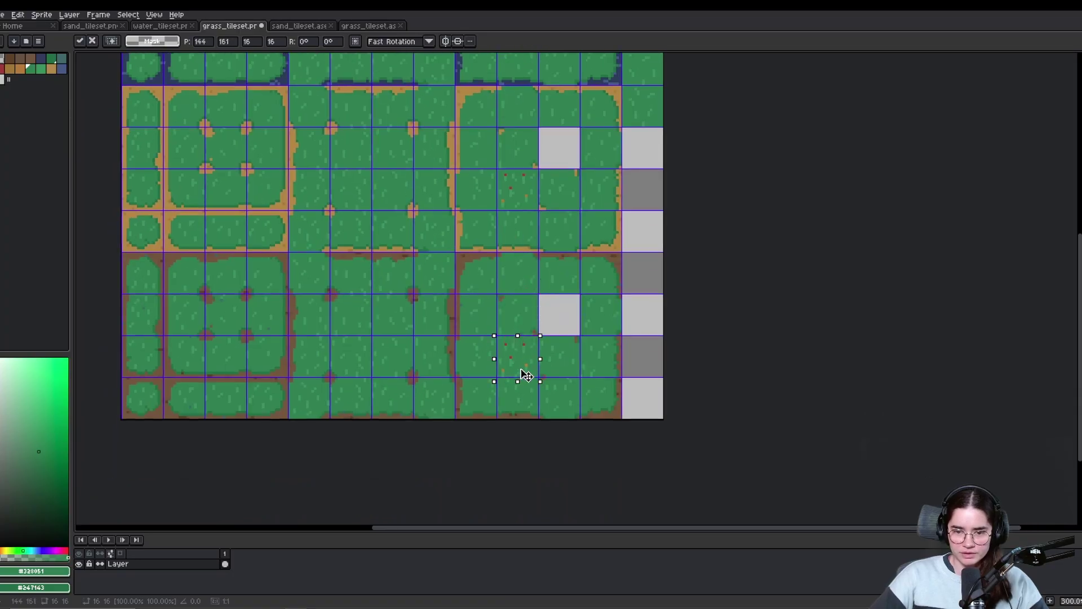
key(ctrl+s)
Switch to Godot and examine how the edited flower tiles look on the painted grass patch
key(alt+Tab)
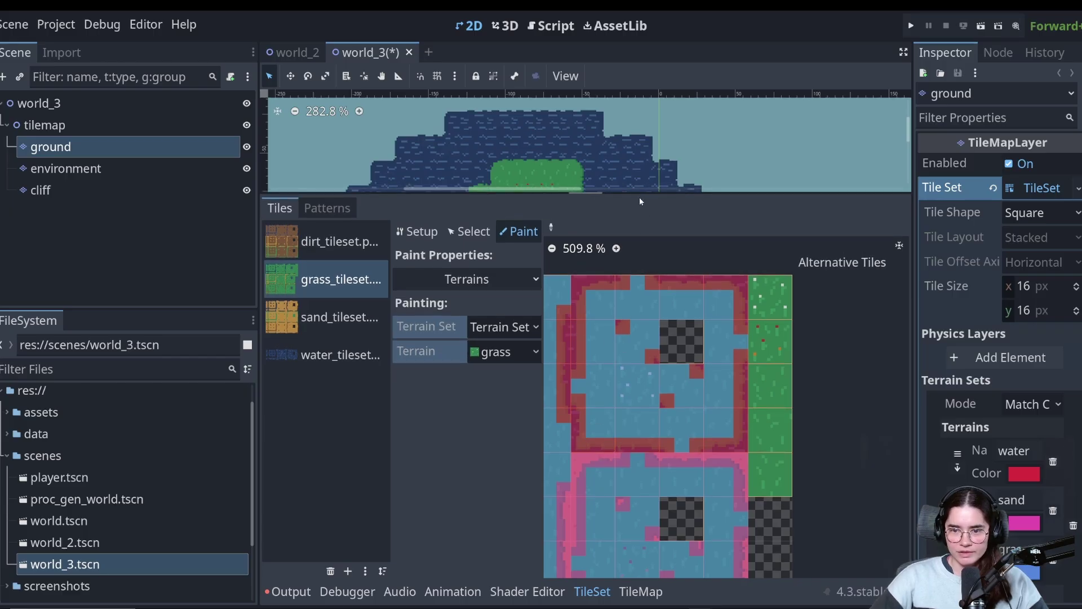
drag(639, 195, 637, 466)
scroll(480, 255, up, 4)
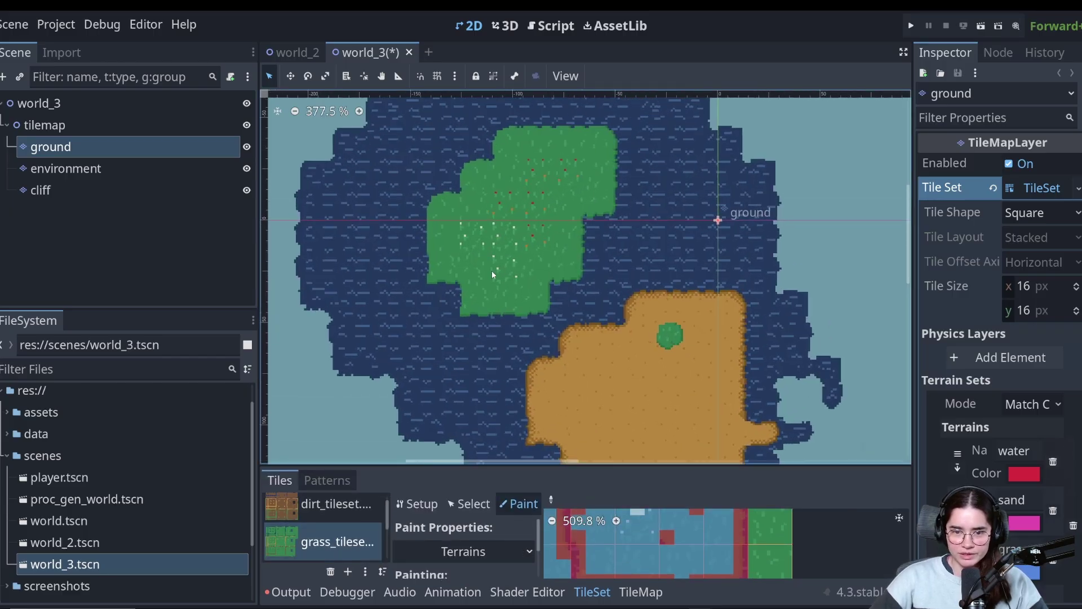
click(641, 592)
middle_drag(514, 267, 527, 337)
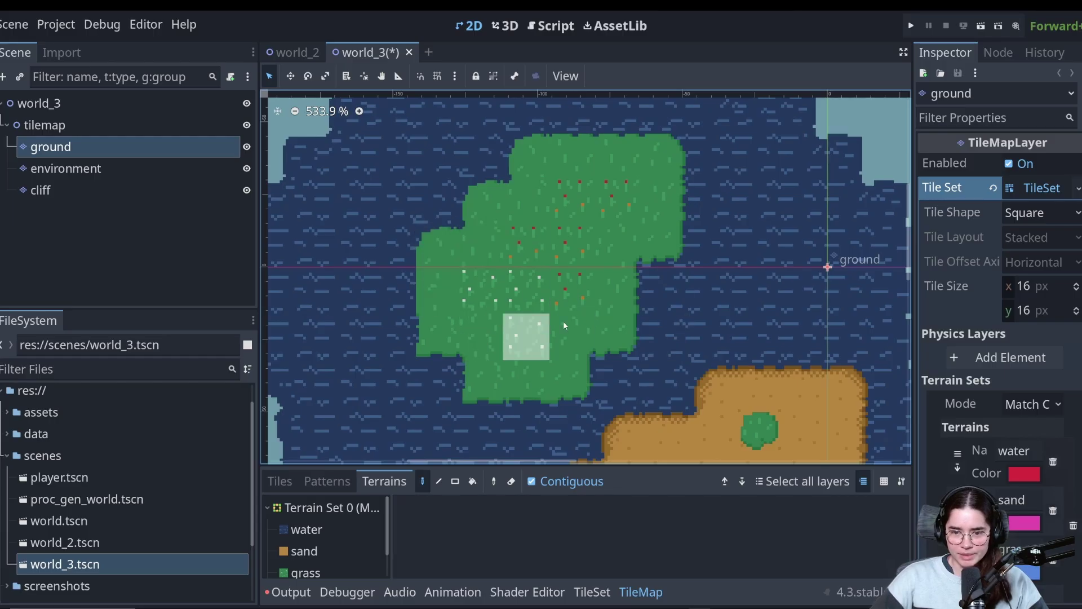
Return to Aseprite and undo the flower tile copies on the centre tiles of grass_tileset.png
key(alt+Tab)
middle_drag(638, 252, 582, 387)
key(ctrl+z)
key(ctrl+z)
key(ctrl+z)
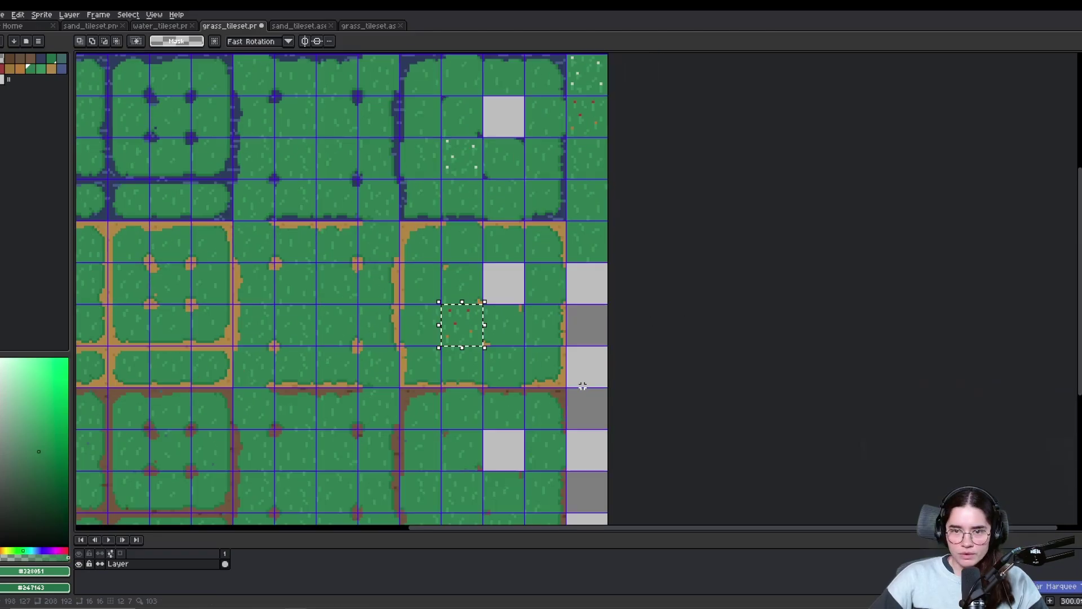
key(ctrl+z)
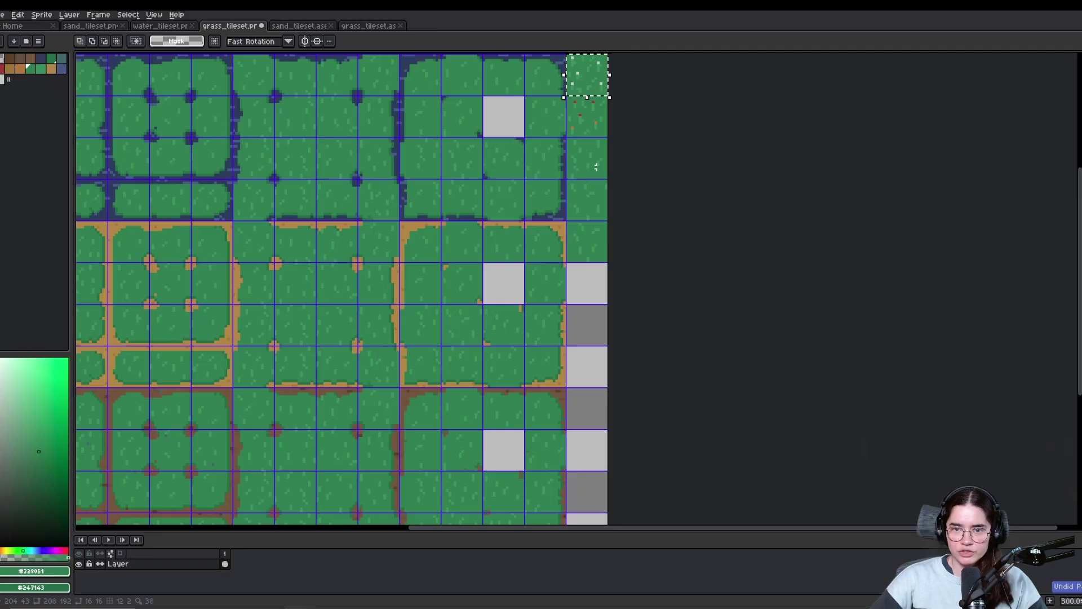
Switch to Godot, paint the grass terrain on all bits of the last-column tiles of grass_tileset.png, and save the scene
key(alt+Tab)
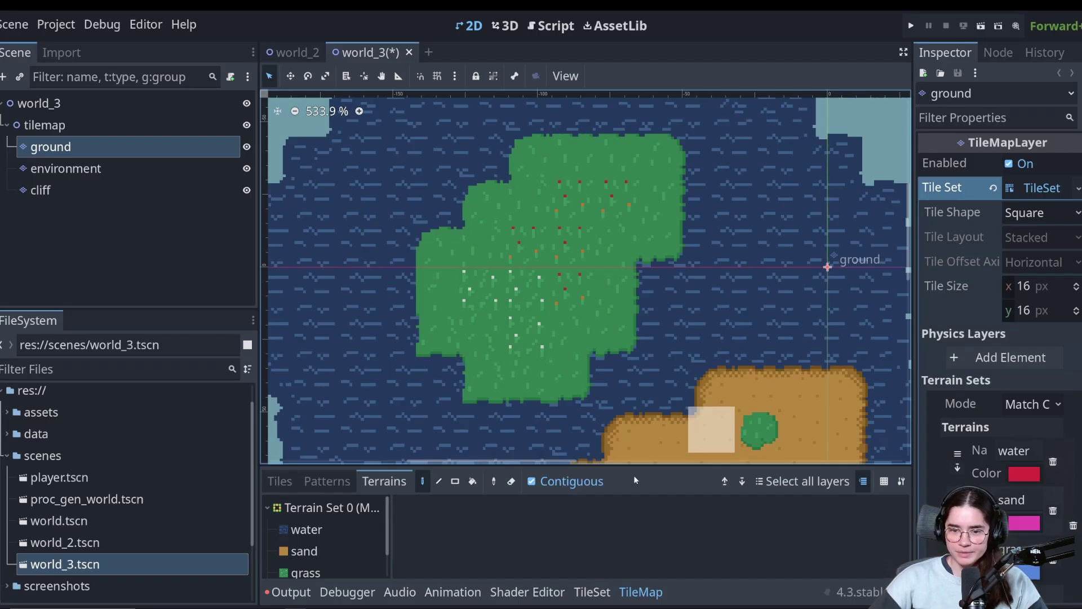
drag(564, 468, 605, 223)
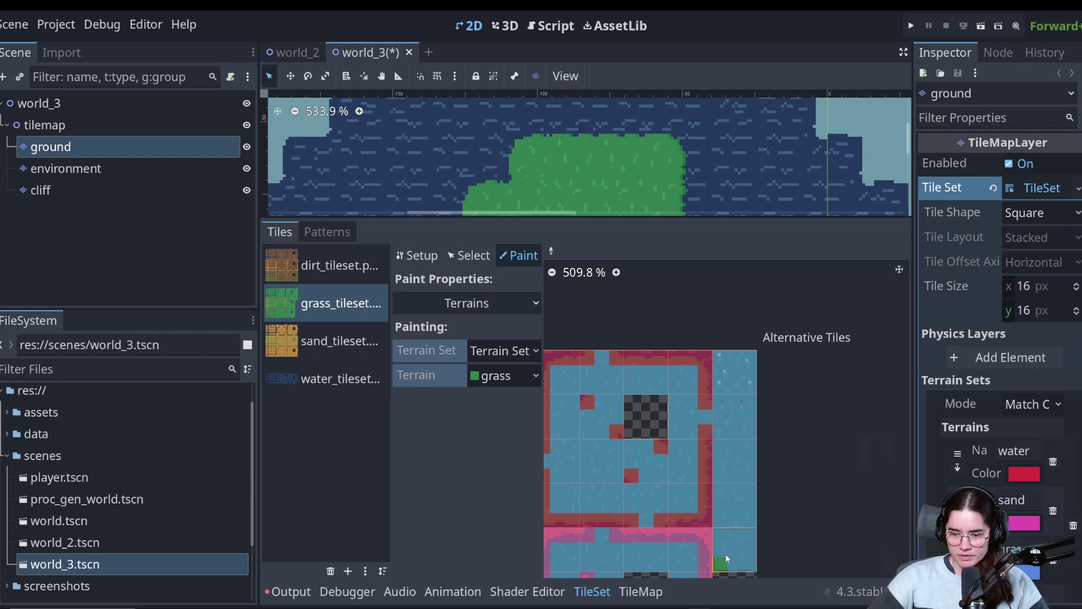
key(ctrl+s)
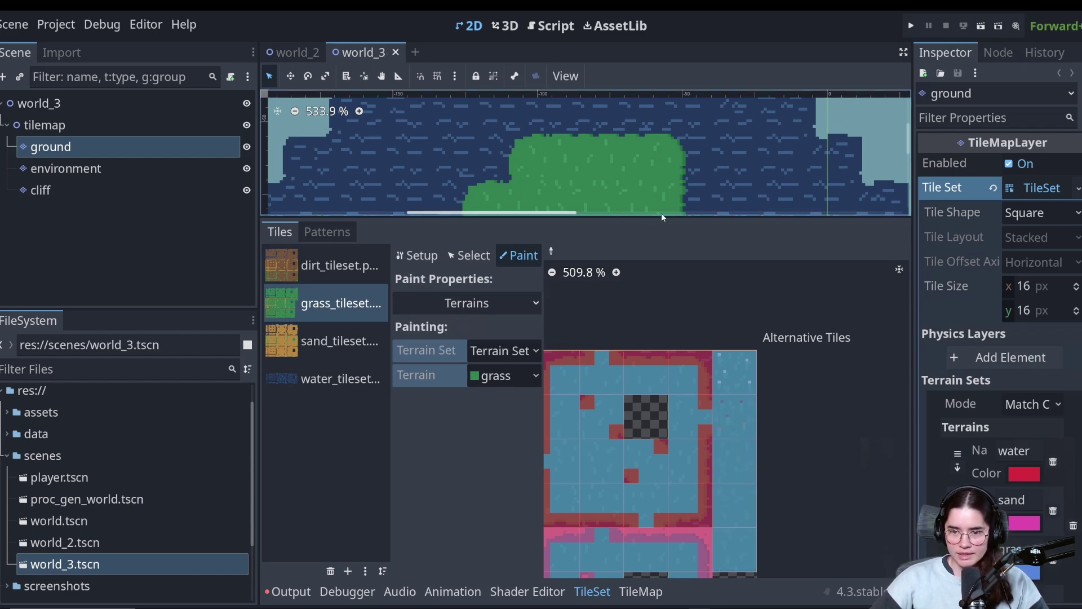
Extend the grass patch on the ground layer to the west and south-west with the grass terrain
drag(664, 218, 671, 485)
scroll(583, 340, down, 3)
scroll(583, 340, down, 1)
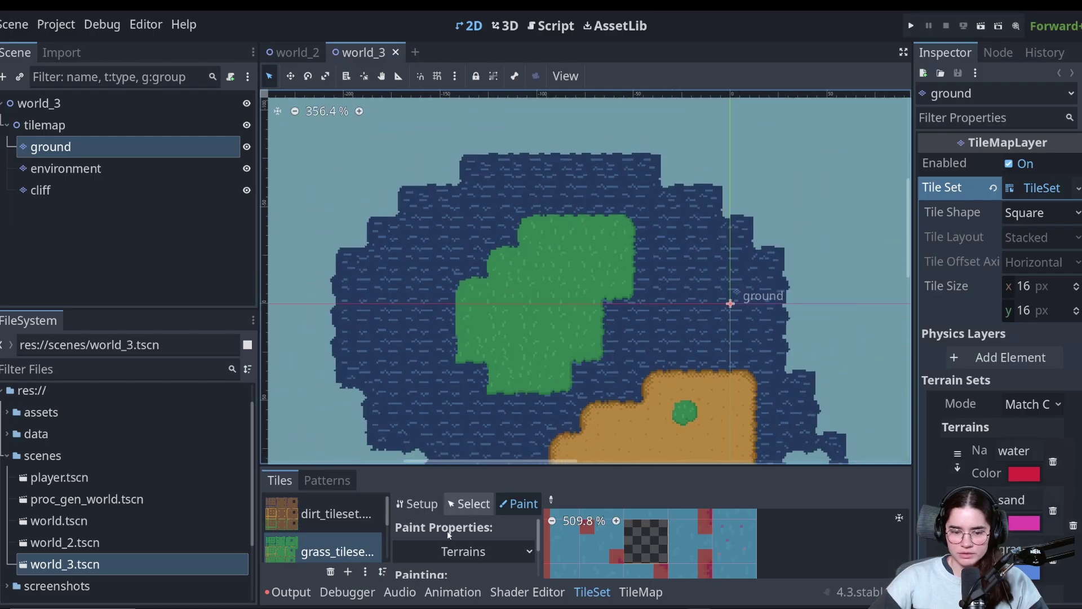
click(641, 592)
click(330, 571)
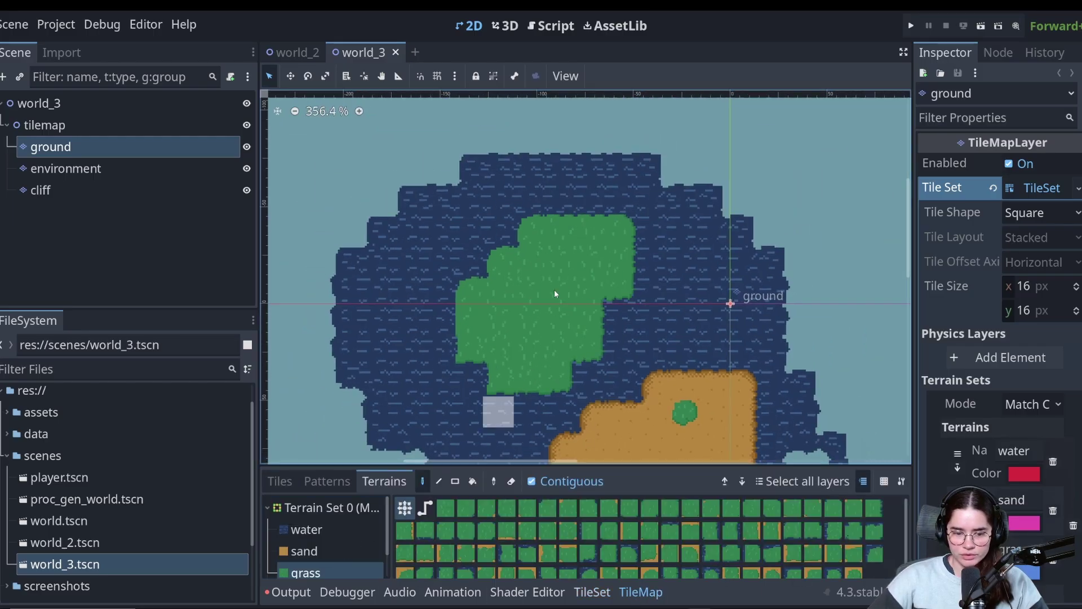
mouse_move(522, 239)
mouse_down()
mouse_move(438, 266)
mouse_move(457, 238)
mouse_up()
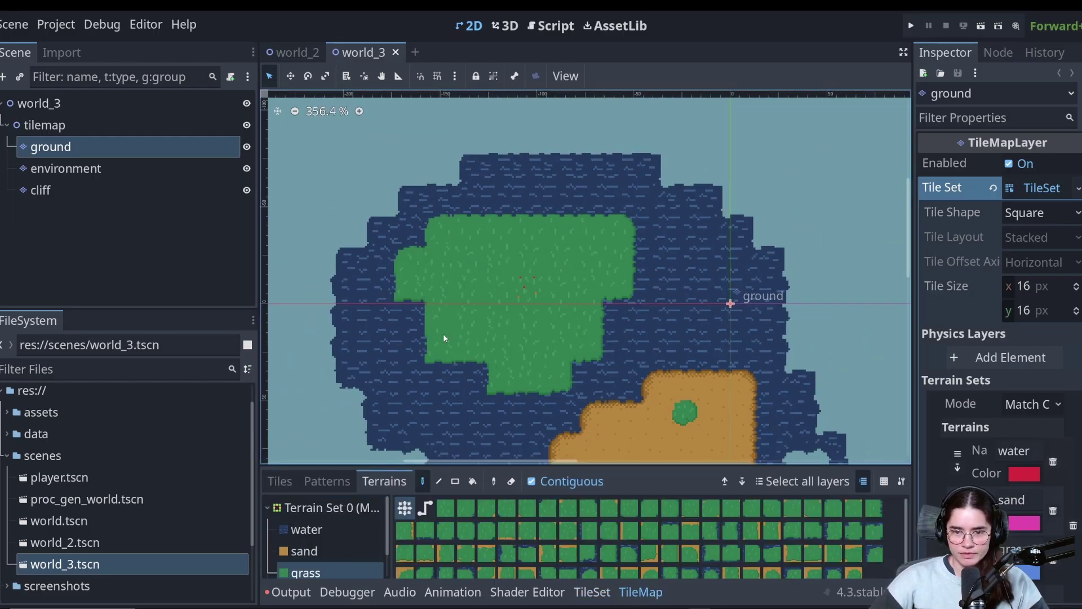
drag(443, 337, 397, 291)
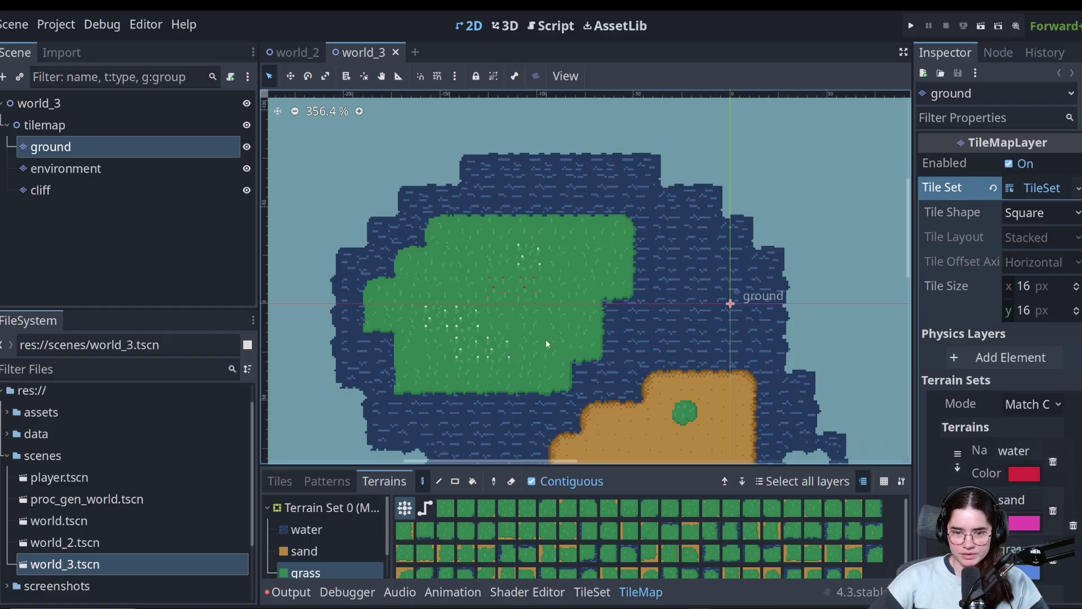
drag(546, 344, 550, 345)
scroll(564, 349, down, 4)
middle_drag(534, 410, 498, 283)
scroll(556, 356, up, 2)
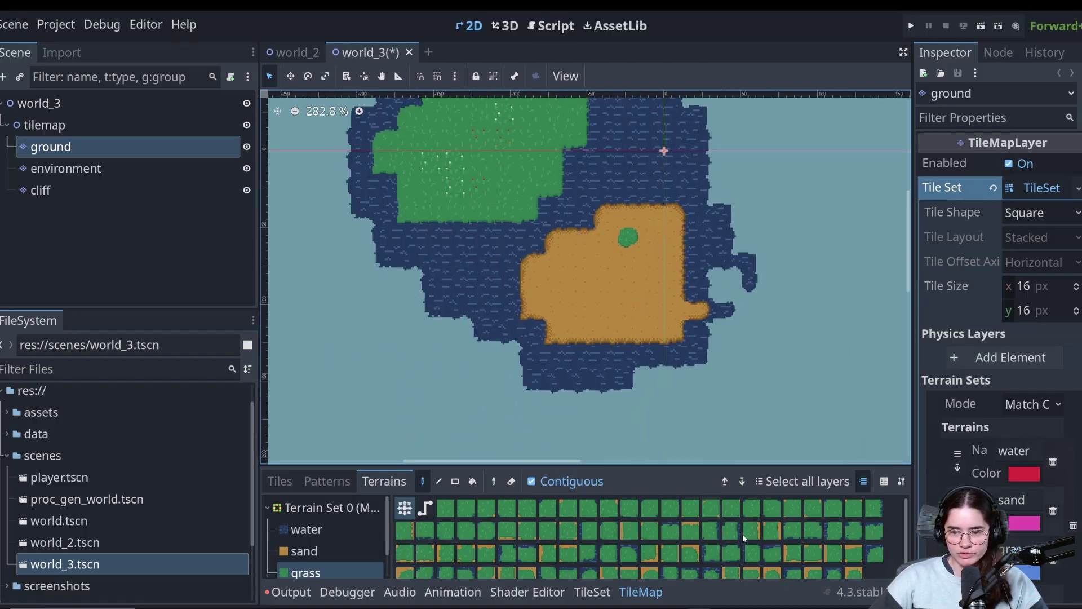
Switch to Aseprite and examine the inner corner pixels of the grass-on-dirt tiles in grass_tileset.png
scroll(587, 276, down, 1)
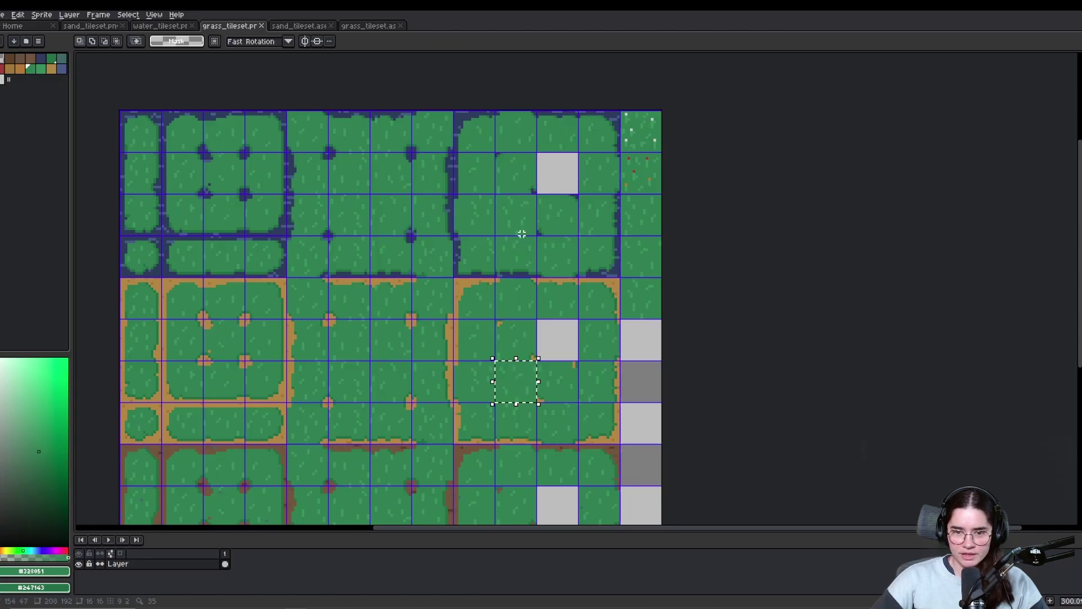
scroll(537, 356, down, 2)
double_click(526, 446)
scroll(545, 442, up, 5)
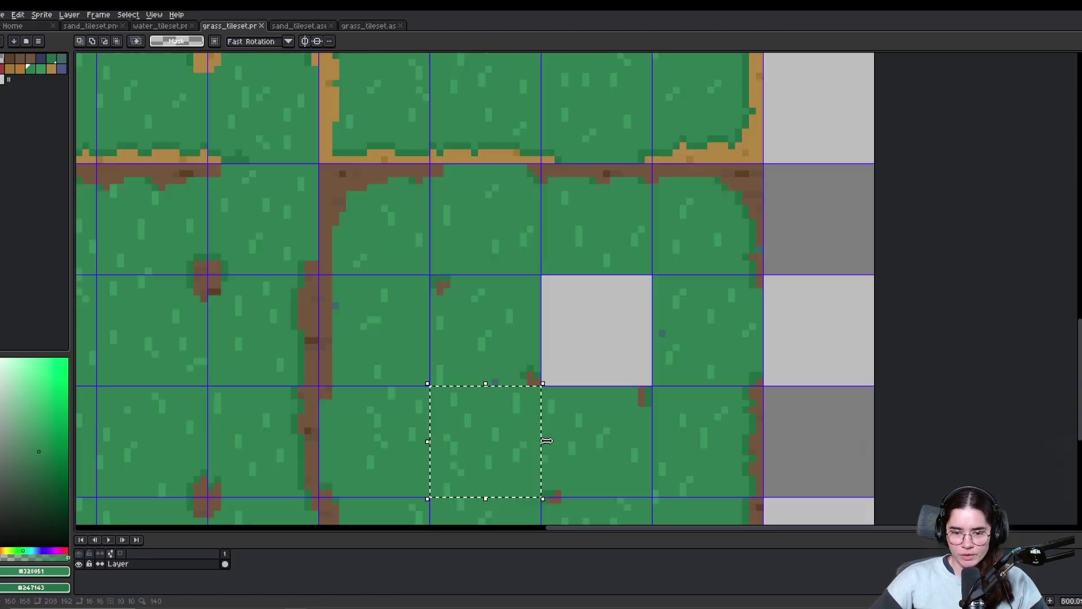
scroll(431, 414, down, 5)
scroll(450, 407, up, 4)
scroll(411, 385, up, 2)
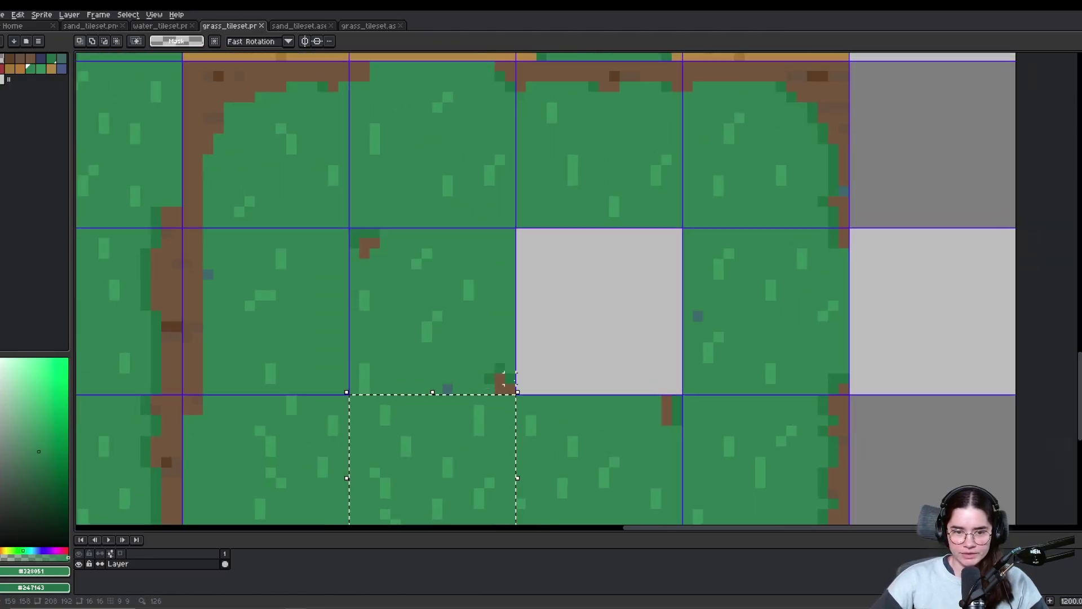
Redraw the upper-left dirt corner of the grass tile beside the blank dirt-block tile in brown with dark green edging, and save
key(i)
click(365, 241)
key(b)
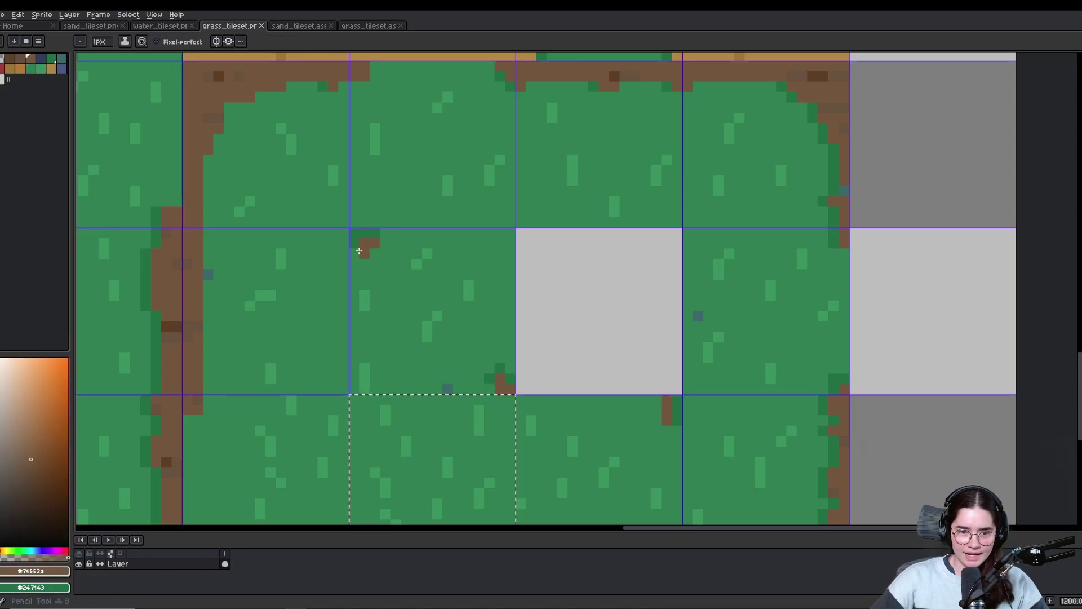
click(366, 275)
key(ctrl+z)
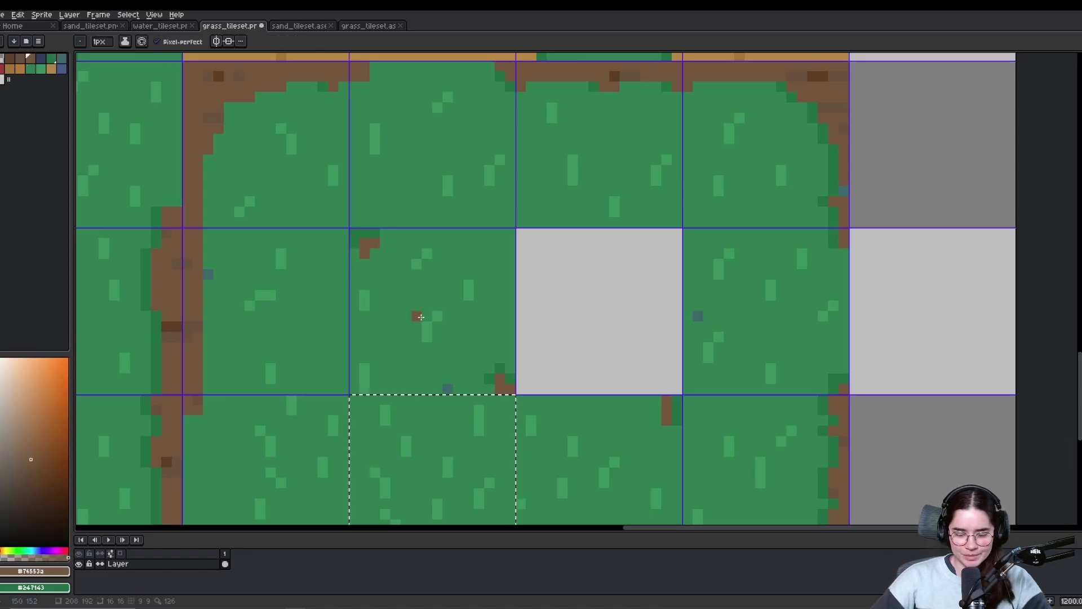
key(m)
key(b)
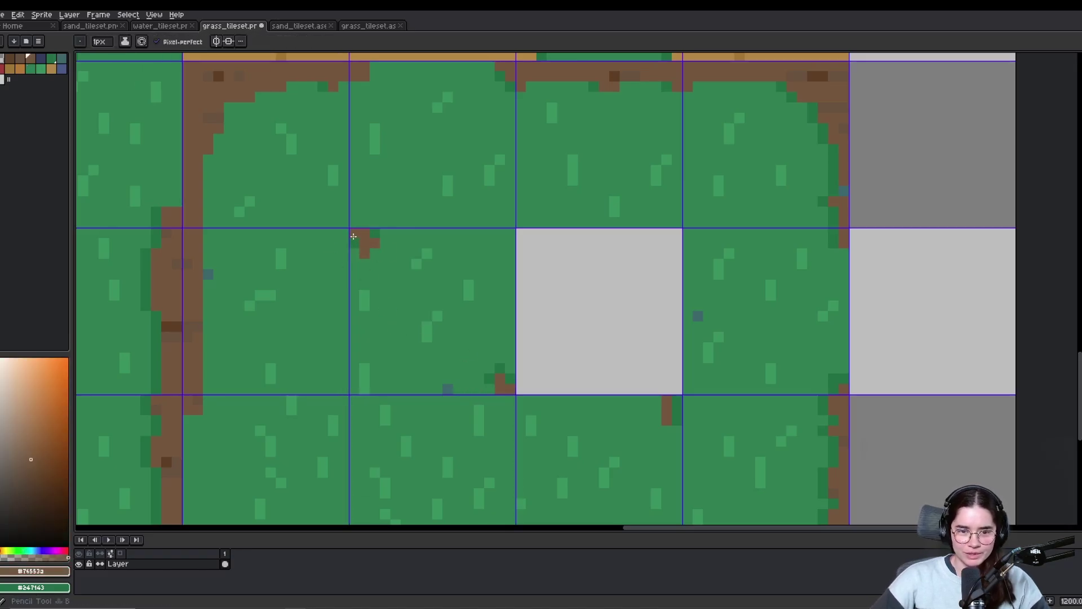
scroll(389, 292, up, 4)
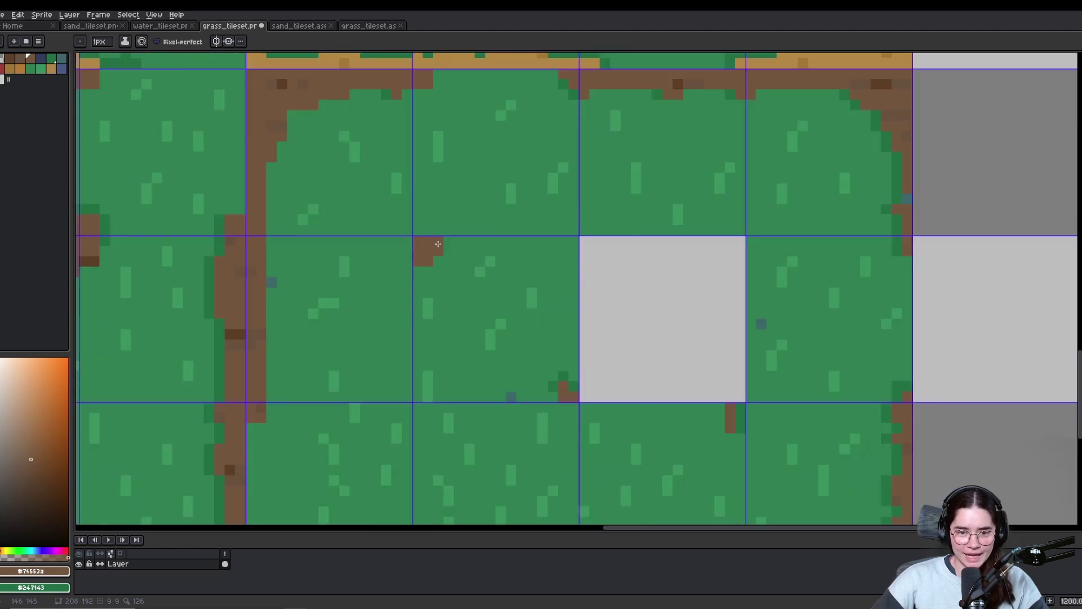
alt+click(430, 252)
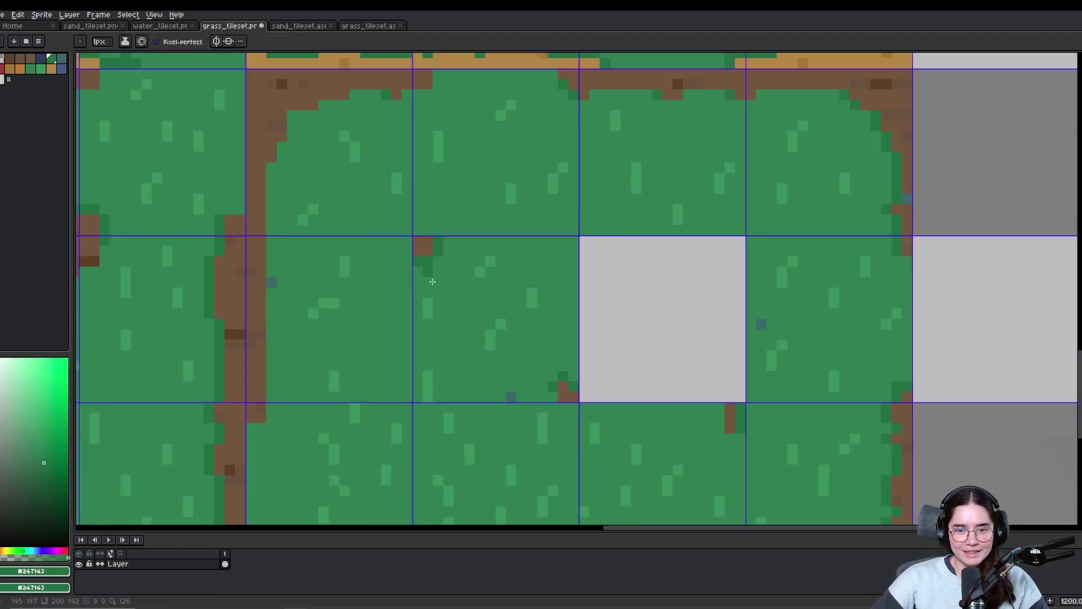
scroll(515, 314, down, 5)
key(ctrl+s)
Redraw the upper-right dirt corner of the tile below the blank tile with brown pixels and a dark green edge
scroll(580, 327, up, 2)
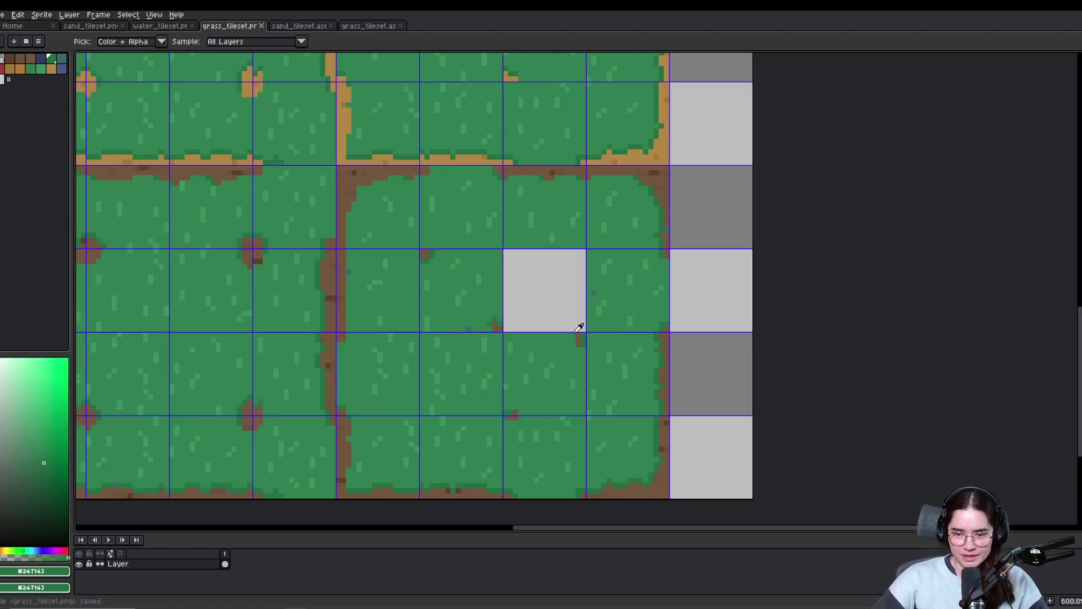
alt+click(578, 334)
scroll(577, 333, up, 4)
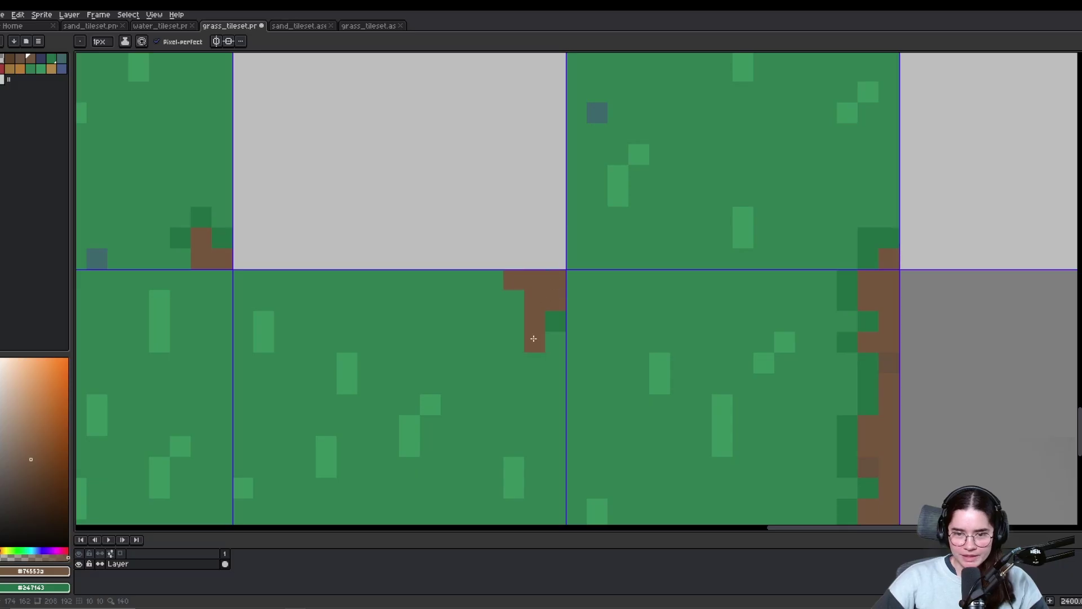
middle_drag(495, 361, 519, 318)
alt+click(581, 283)
middle_drag(513, 395, 570, 309)
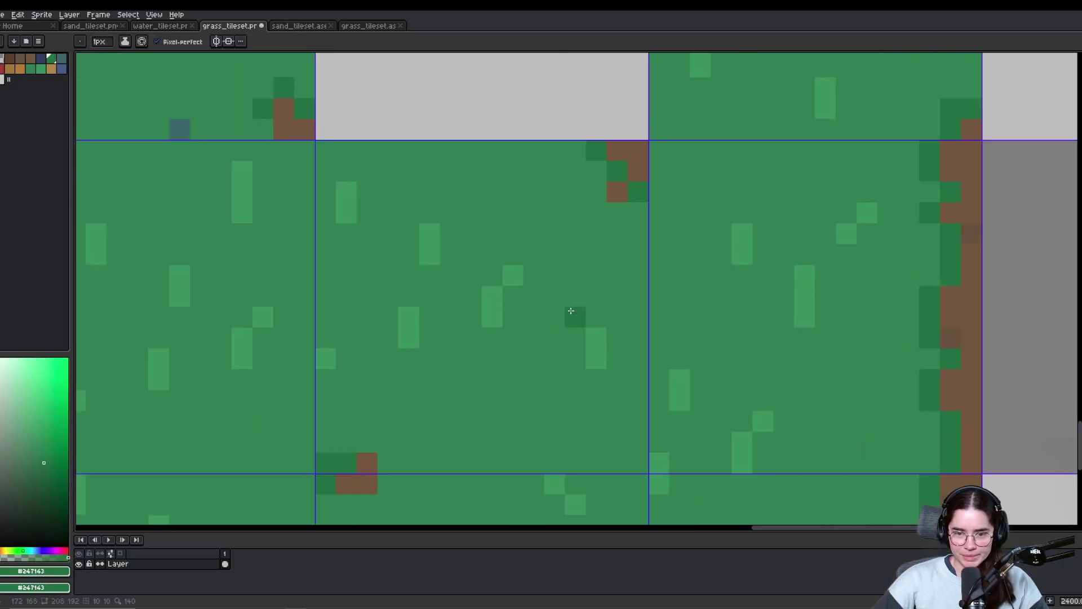
alt+click(607, 237)
click(612, 195)
Clean up the stray pixels and redraw the lower-left dirt corner of the same tile in brown, and save grass_tileset.png
middle_drag(363, 448, 477, 345)
alt+click(518, 378)
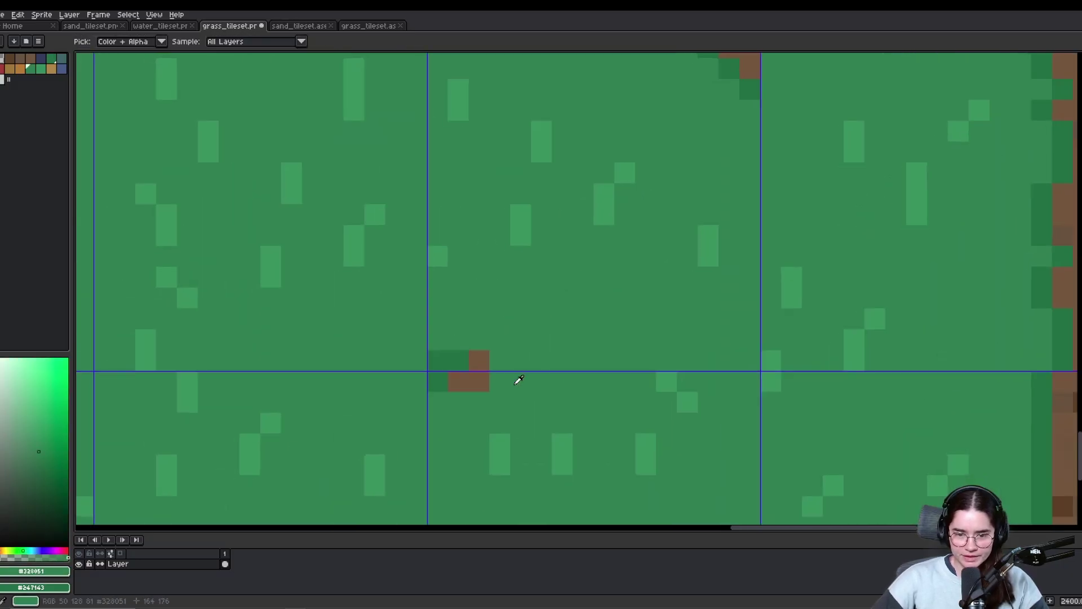
drag(486, 383, 439, 383)
alt+click(479, 359)
drag(439, 340, 452, 359)
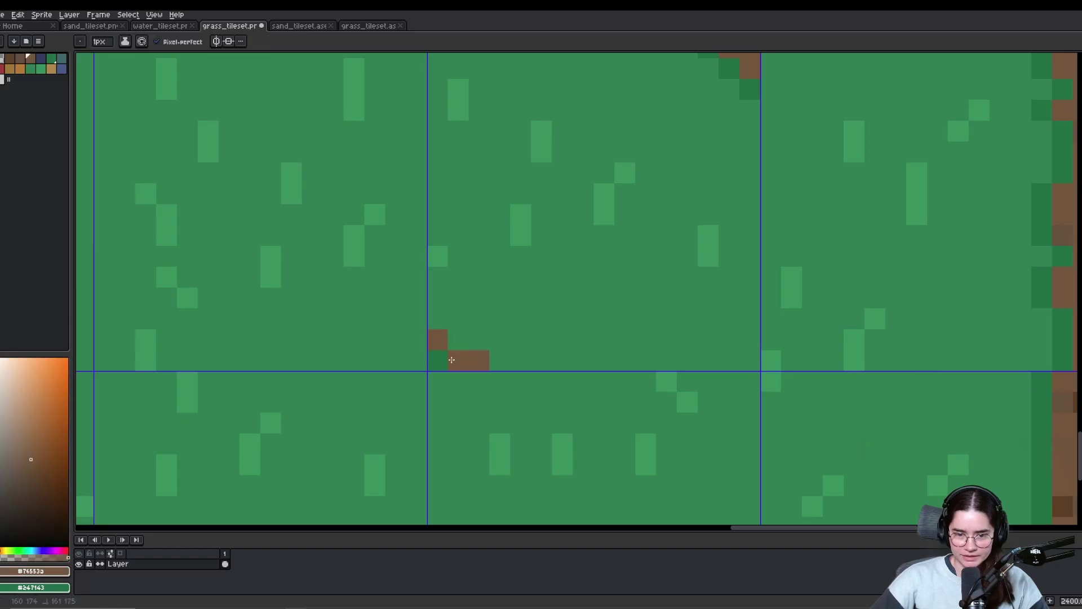
scroll(543, 333, down, 5)
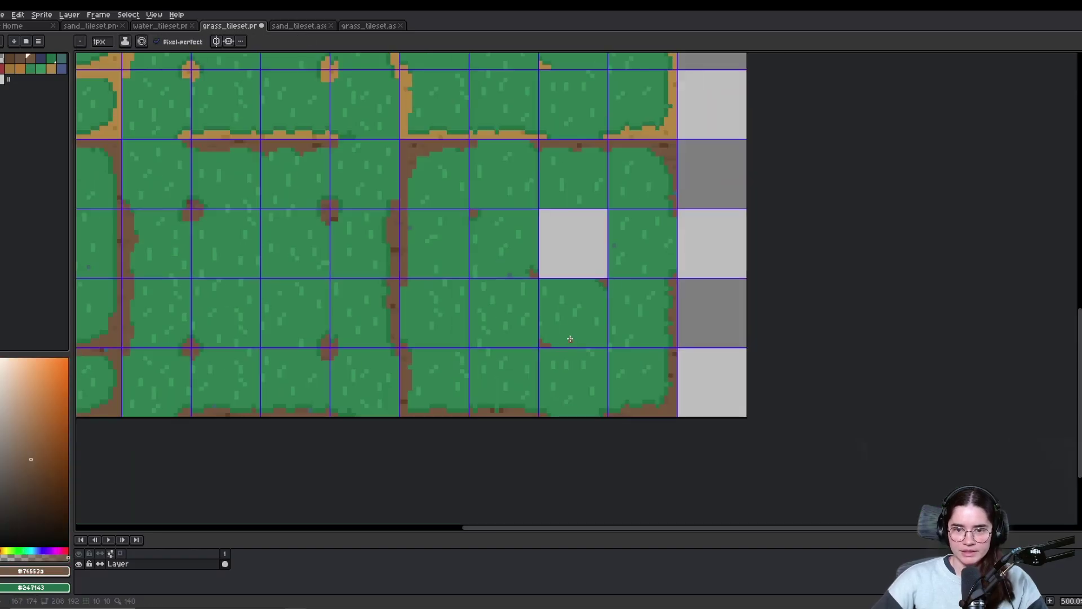
Compare the grass painted on sand in Godot with the grass-on-sand tiles of grass_tileset.png in Aseprite
key(alt+Tab)
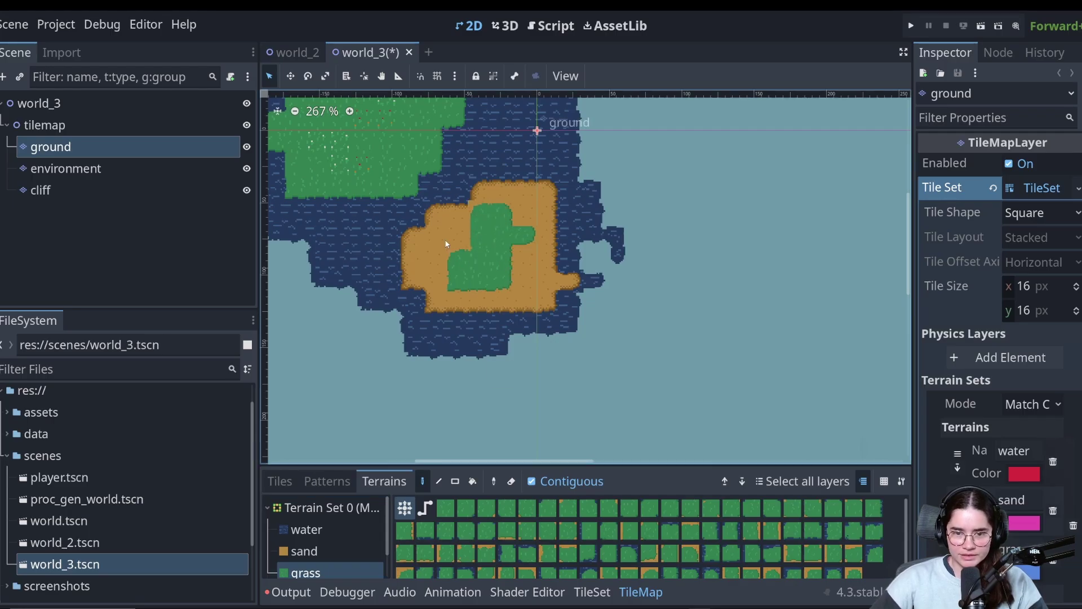
key(alt+Tab)
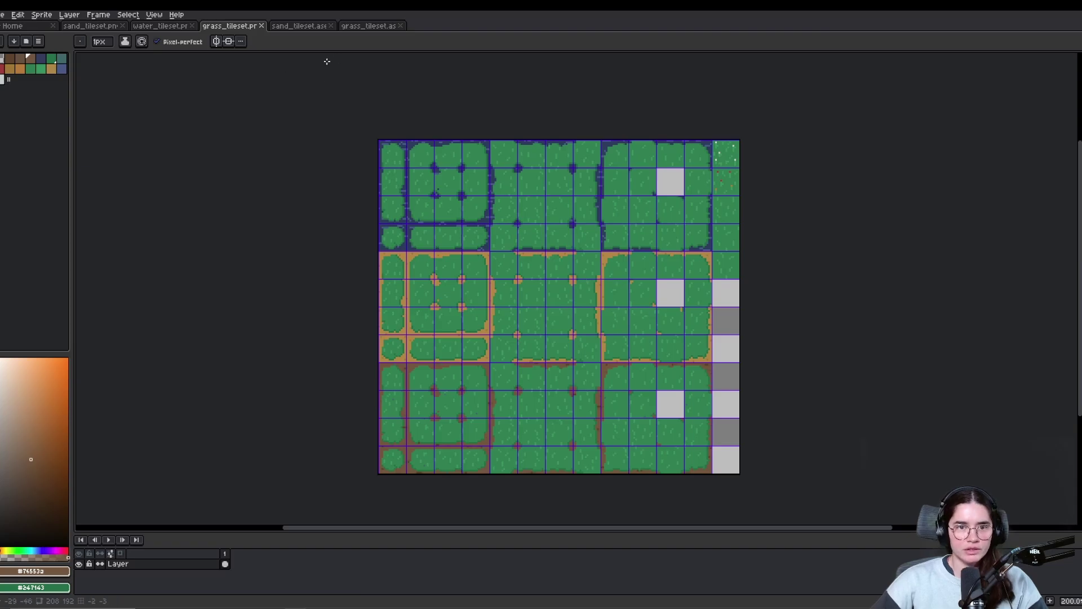
scroll(696, 324, up, 1)
key(alt+Tab)
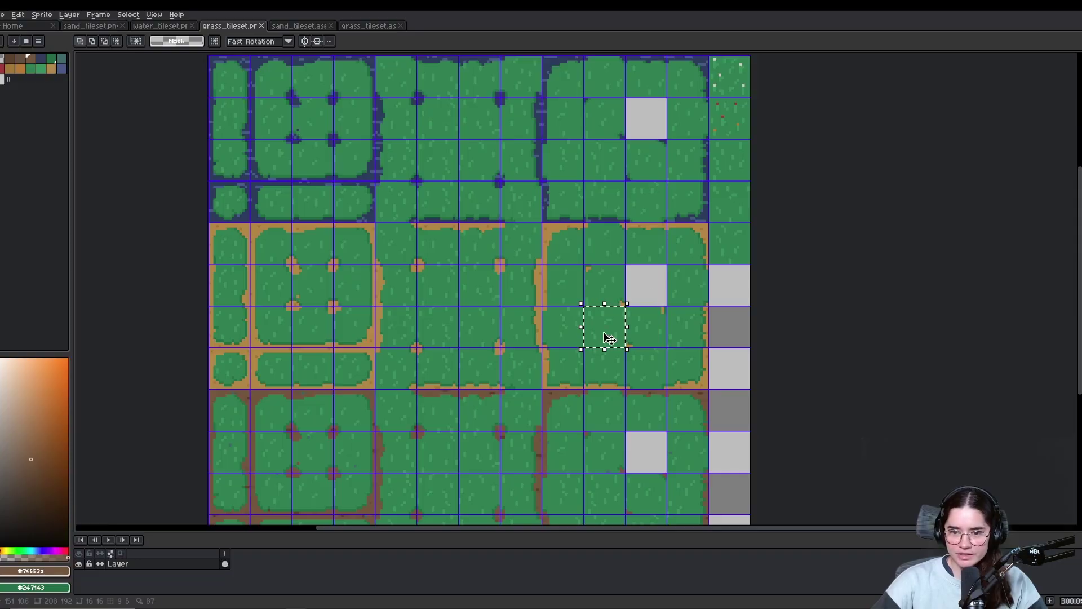
drag(251, 235, 693, 406)
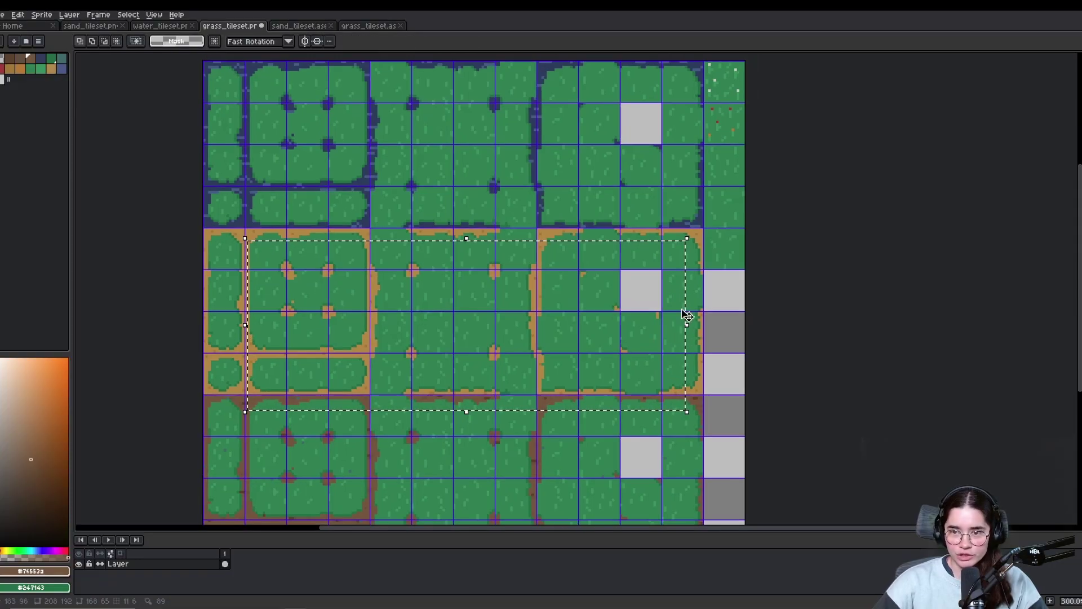
key(alt+Tab)
Fill a large rectangle of water terrain over the lower part of the sand patch and far to the east on the ground layer
click(314, 552)
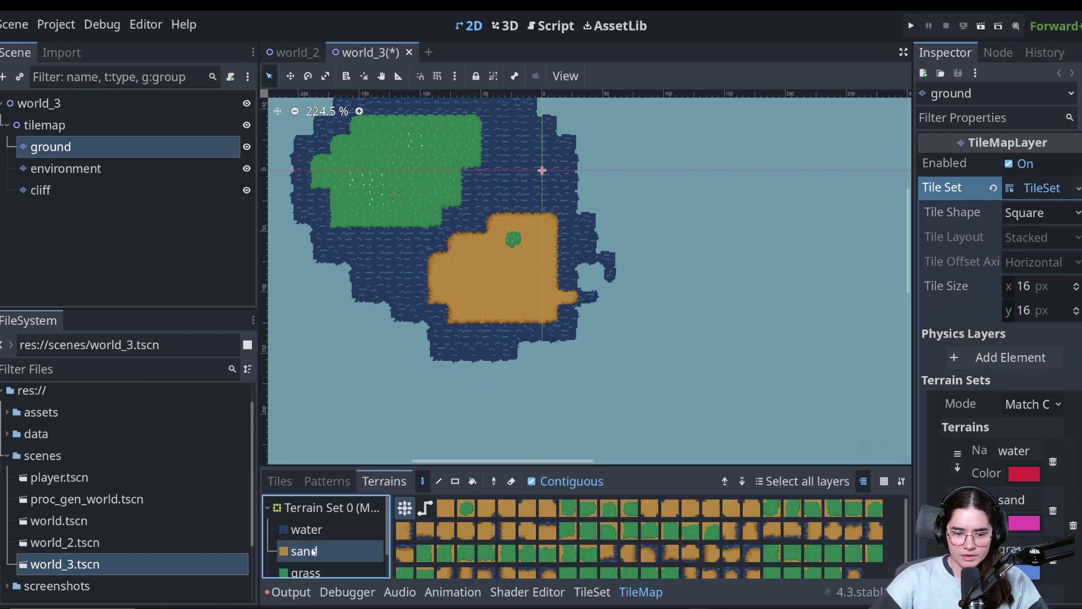
click(455, 482)
click(337, 529)
mouse_move(411, 250)
mouse_down()
mouse_move(564, 366)
mouse_move(888, 417)
mouse_up()
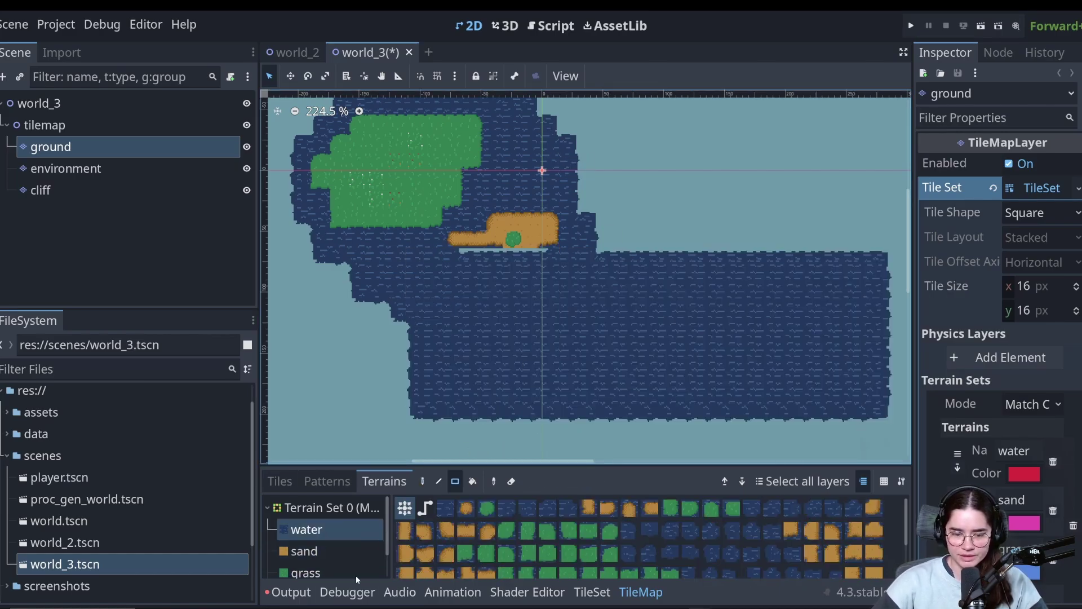
Fill two overlapping rectangles of sand terrain inside the new water area, joining the remaining sand patch and reaching near its east edge
click(315, 551)
drag(469, 248, 576, 377)
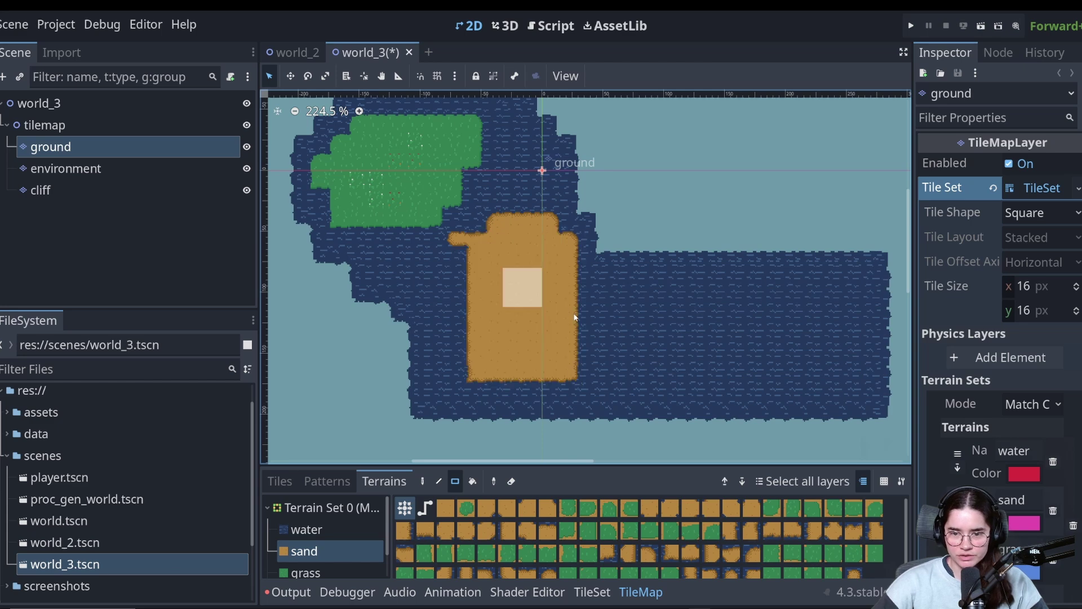
drag(576, 317, 845, 396)
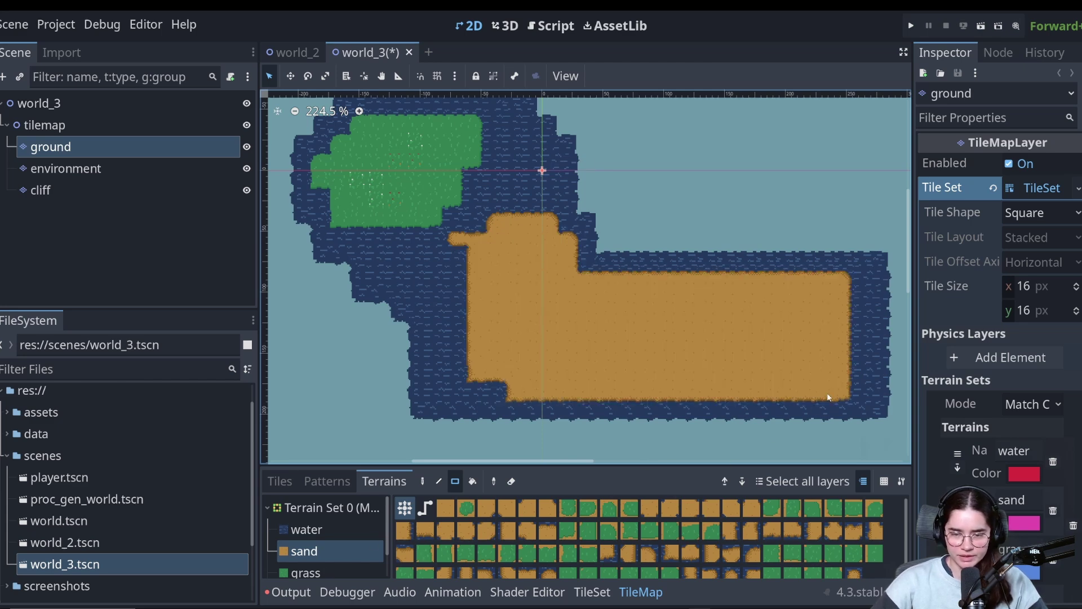
scroll(648, 282, down, 5)
Fill a long rectangle of grass terrain inside the sand area and extend it to the north-west with two smaller rectangles
click(305, 572)
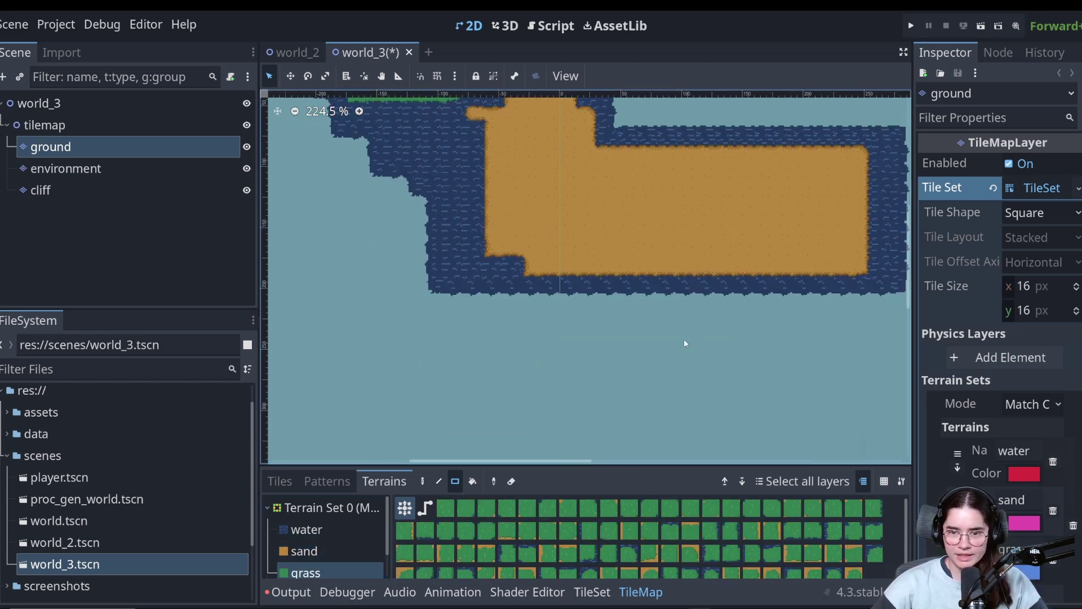
scroll(686, 343, up, 2)
drag(466, 234, 770, 310)
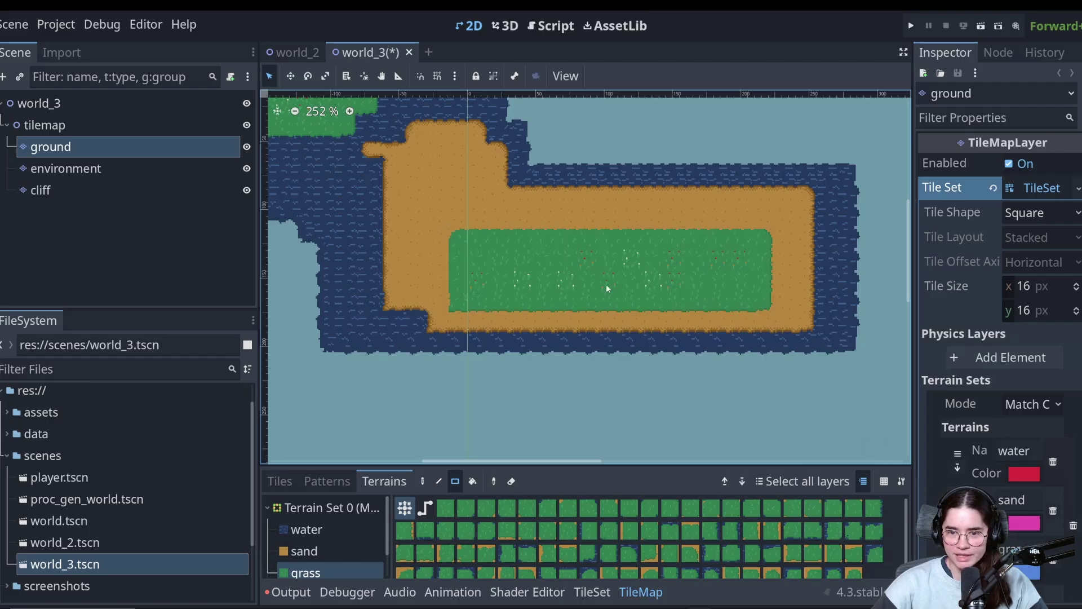
drag(469, 247, 432, 169)
drag(448, 265, 421, 216)
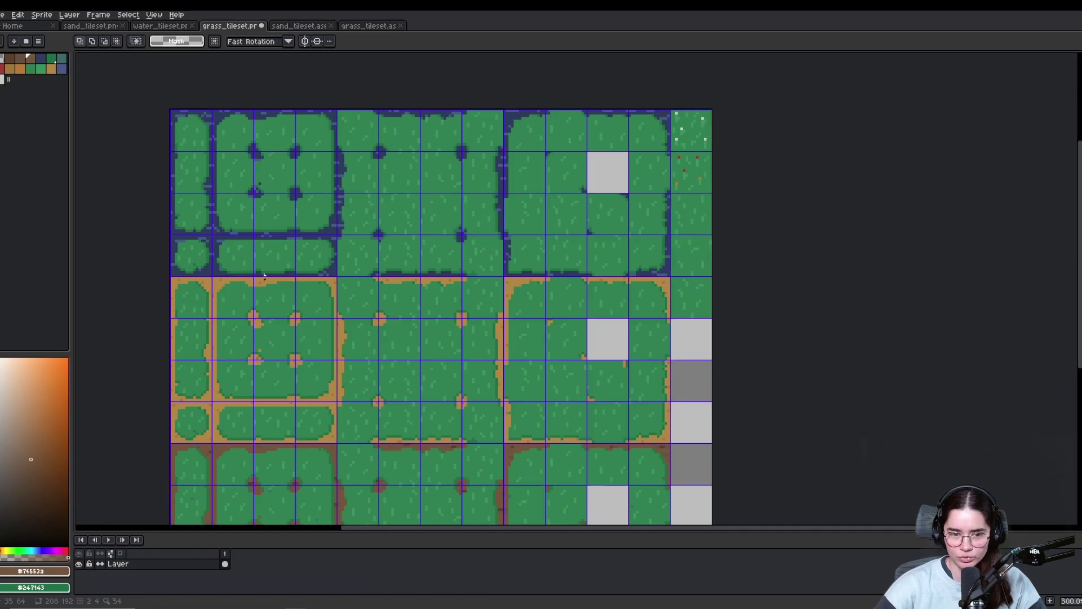
Switch to Aseprite and outline the grass-on-sand tiles and the last-column tiles of grass_tileset.png
drag(220, 276, 675, 444)
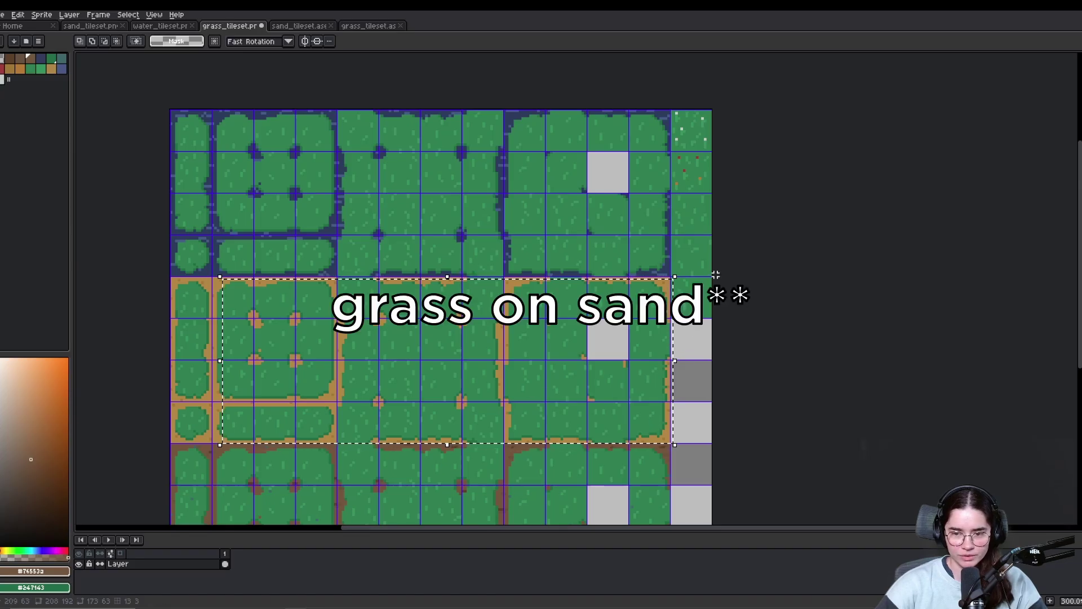
drag(713, 325, 673, 111)
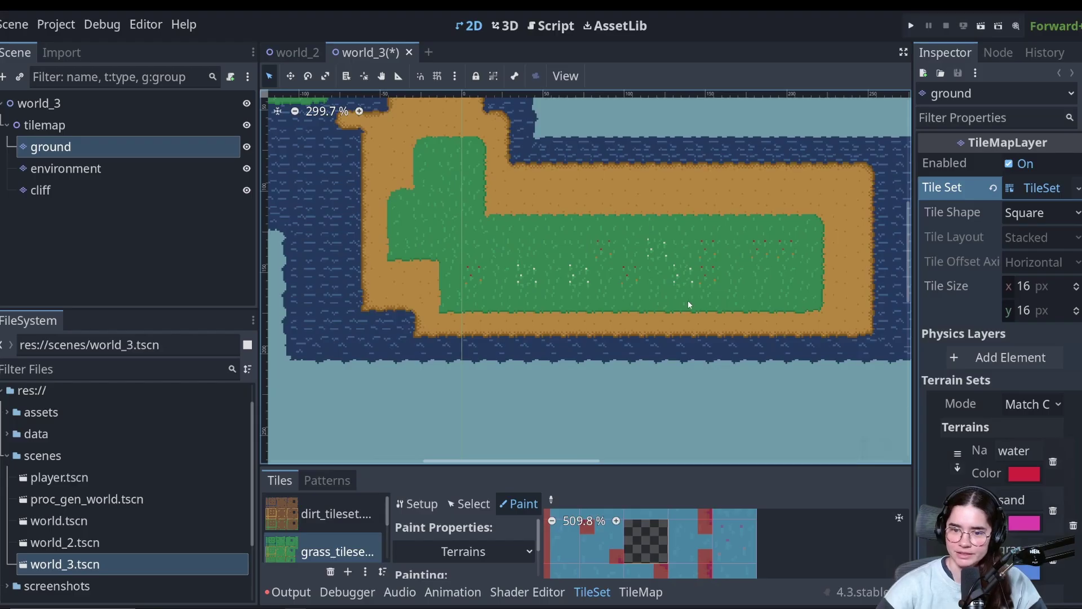
Switch to Godot, enlarge the TileSet editor, and paint the sand terrain onto the dirt- and grass-bordered tiles of sand_tileset
drag(458, 465, 479, 214)
middle_drag(707, 455, 748, 427)
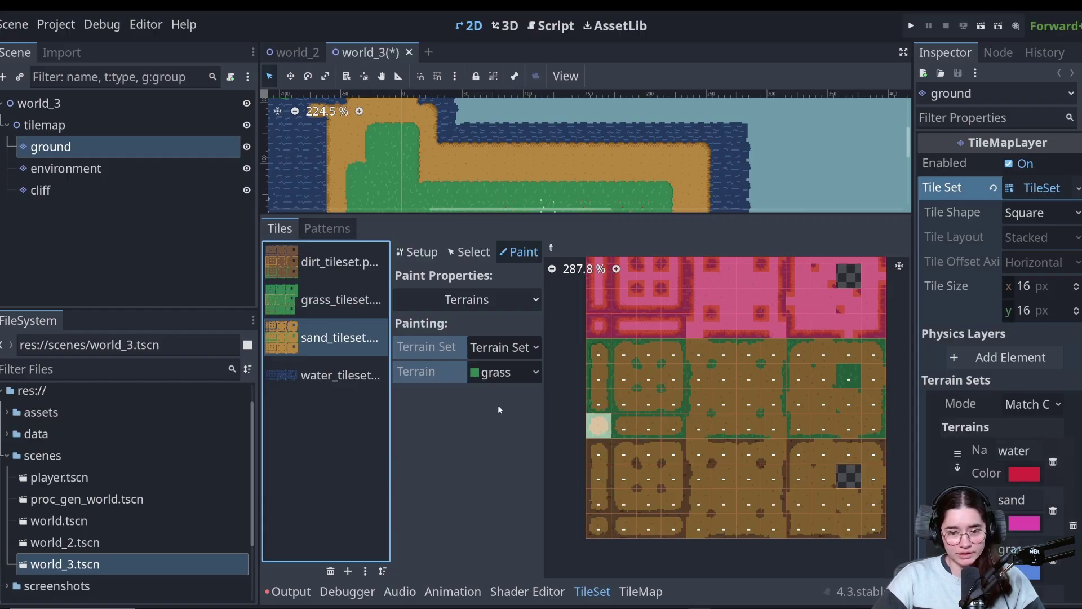
click(503, 373)
click(505, 436)
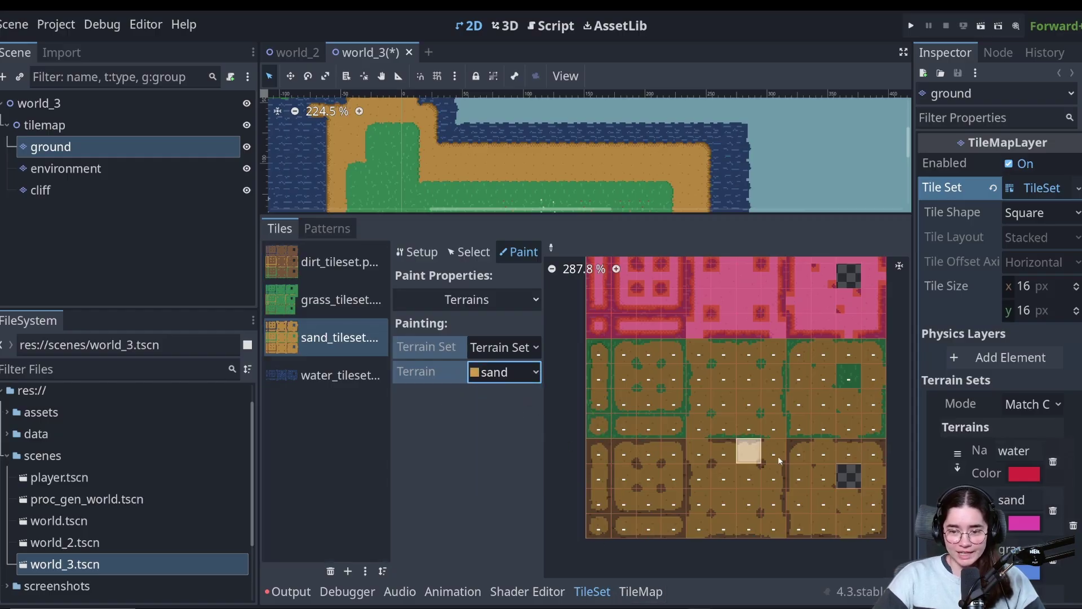
scroll(780, 457, up, 1)
middle_drag(783, 457, 807, 455)
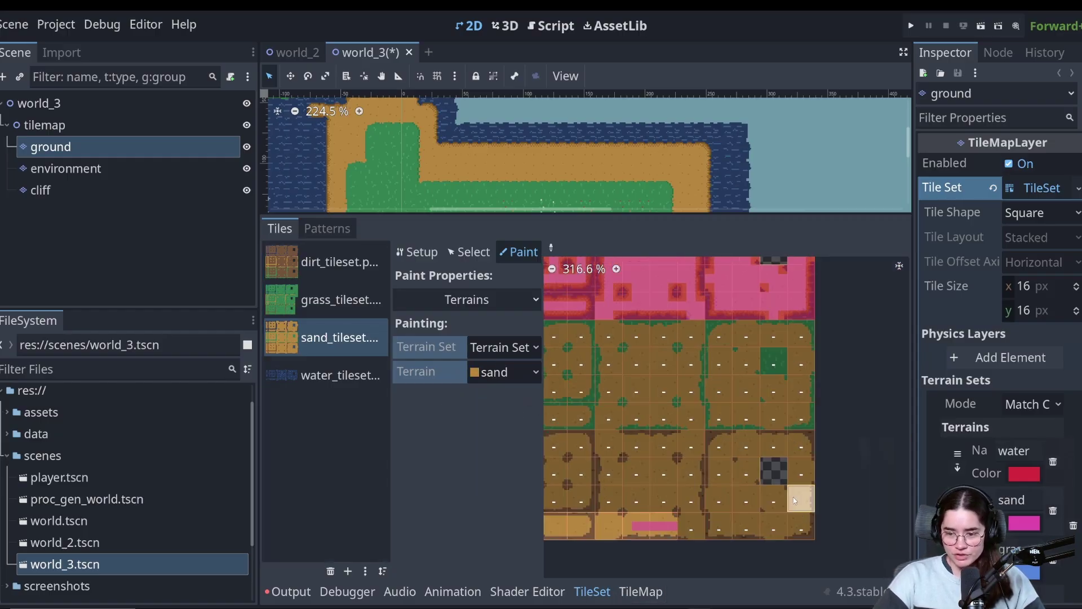
mouse_move(799, 520)
mouse_down()
mouse_move(805, 513)
mouse_move(532, 486)
mouse_up()
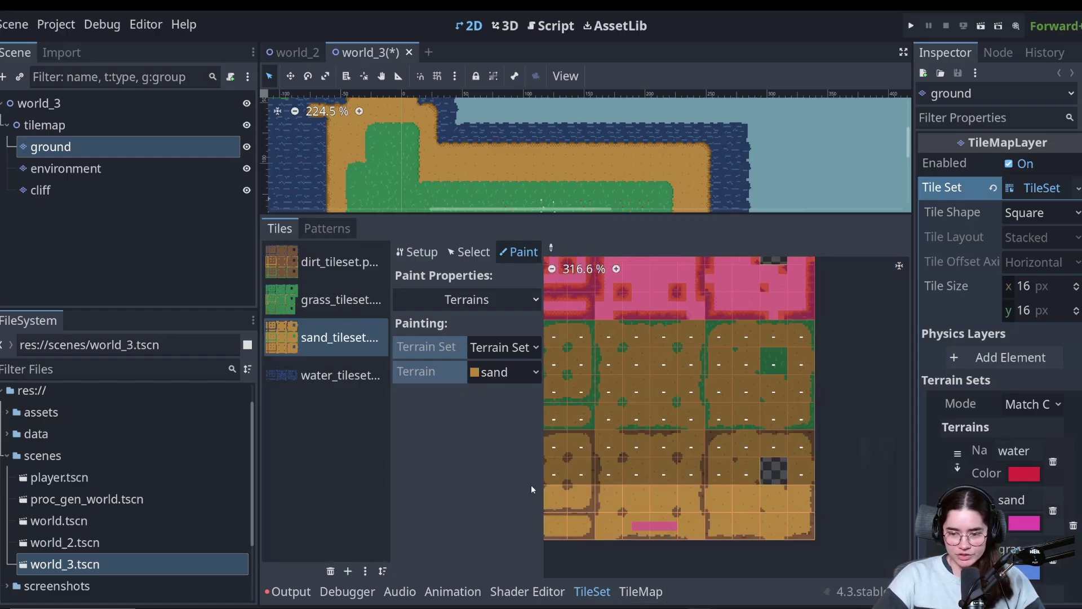
middle_drag(690, 489, 761, 484)
mouse_move(643, 466)
mouse_down()
mouse_move(791, 467)
mouse_move(698, 445)
mouse_up()
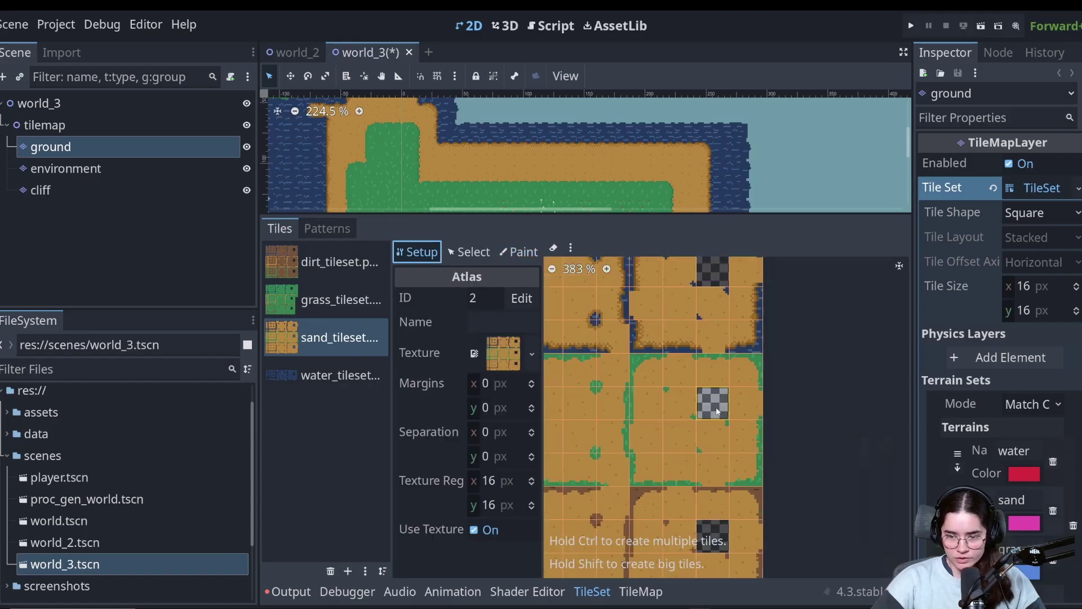
Delete the blank tile at (10, 5) in the grass-bordered block of the sand_tileset atlas and leave the atlas setup mode
right_click(714, 408)
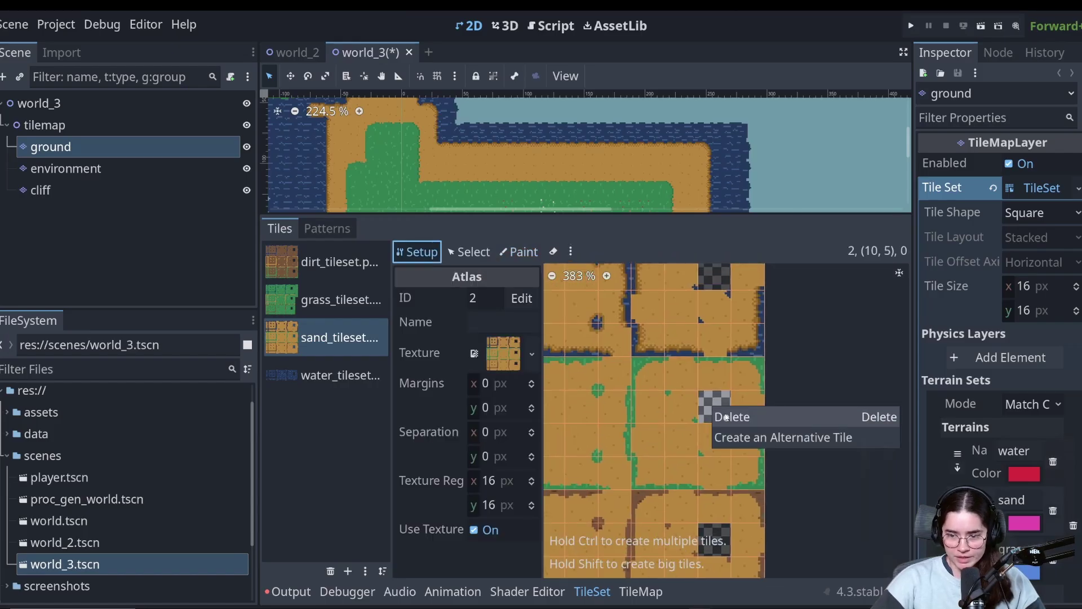
click(727, 417)
scroll(710, 398, up, 4)
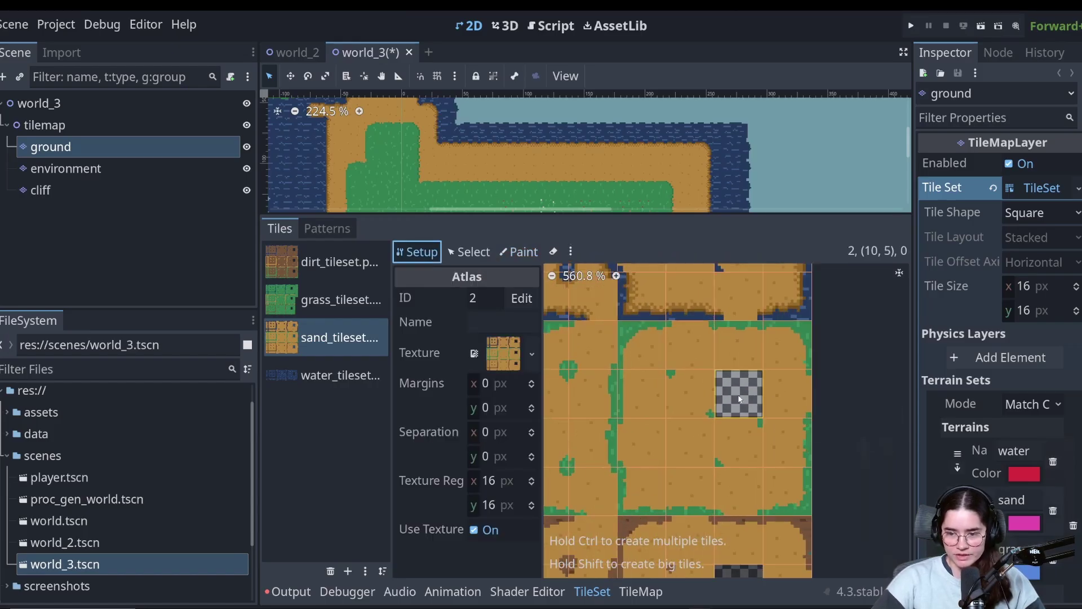
scroll(736, 405, down, 7)
click(470, 252)
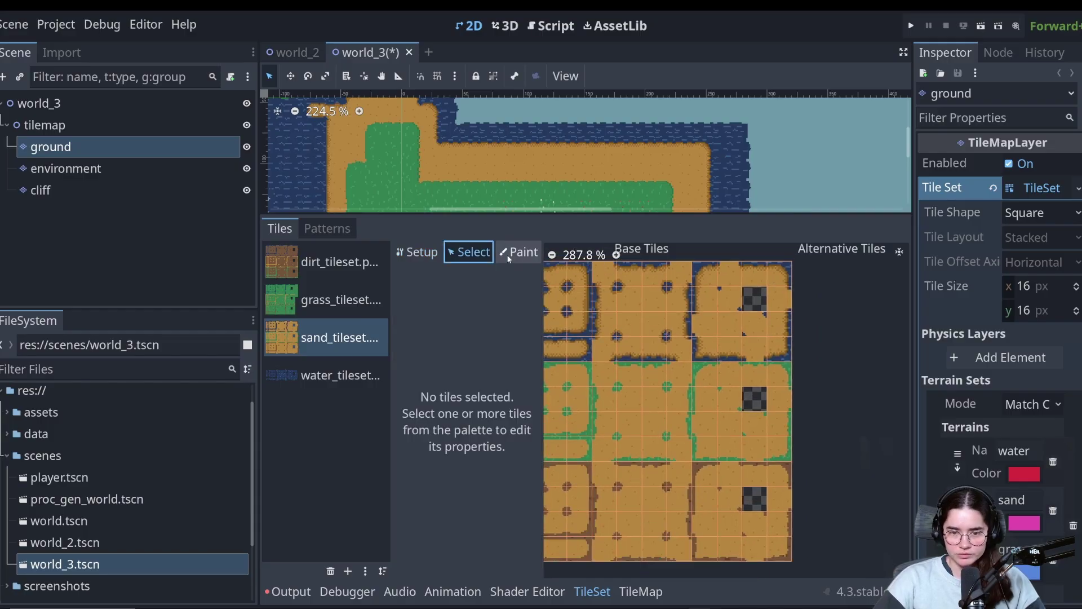
Paint the sand terrain onto the centres and connecting bits of all dirt-bordered tiles of sand_tileset
click(509, 253)
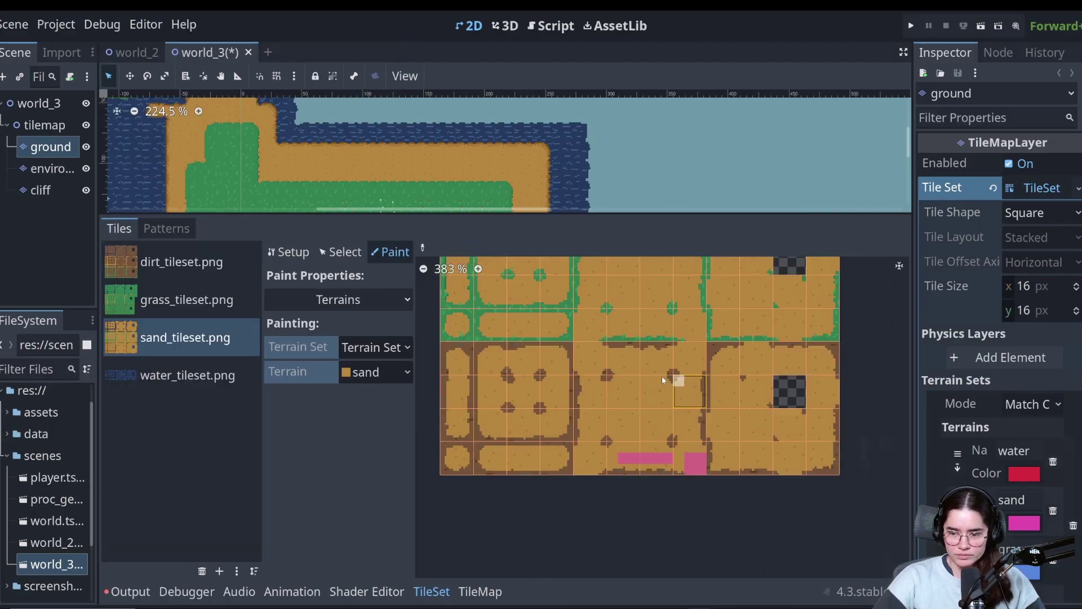
drag(590, 448, 591, 369)
drag(690, 448, 690, 369)
mouse_move(680, 359)
mouse_down()
mouse_move(604, 362)
mouse_move(676, 443)
mouse_up()
middle_drag(569, 457, 639, 452)
mouse_move(633, 451)
mouse_down()
mouse_move(529, 421)
mouse_move(530, 355)
mouse_up()
drag(564, 355, 635, 423)
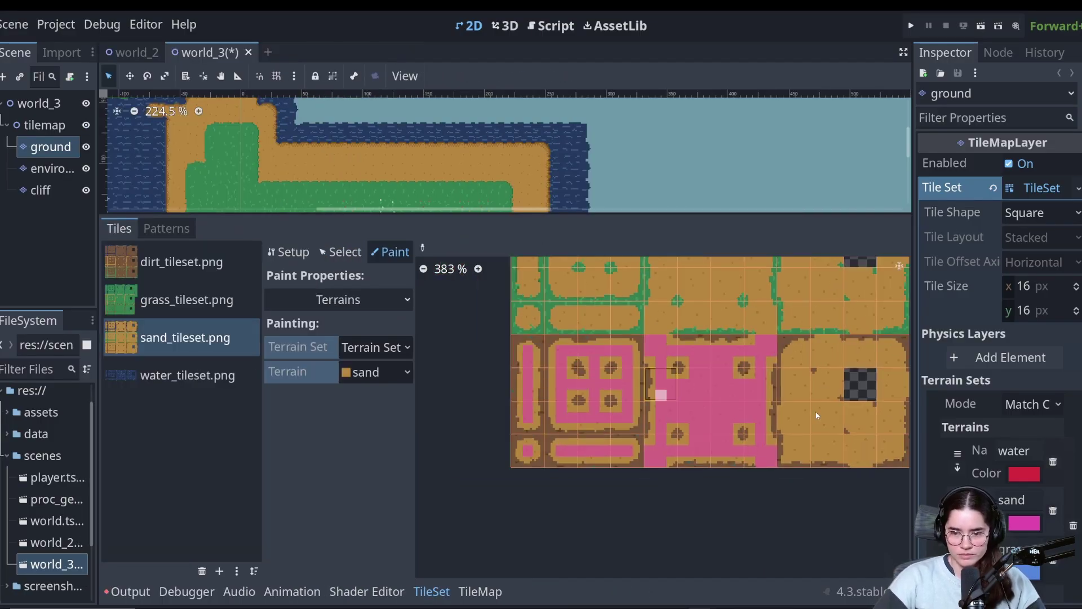
middle_drag(817, 415, 655, 408)
mouse_move(631, 349)
mouse_down()
mouse_move(667, 413)
mouse_move(721, 426)
mouse_up()
Paint the sand terrain onto the centres and connecting bits of the grass-bordered tiles of sand_tileset and save the scene
scroll(720, 426, down, 1)
middle_drag(575, 338, 650, 400)
drag(475, 383, 553, 297)
middle_drag(685, 297, 659, 323)
mouse_move(660, 323)
mouse_down()
mouse_move(580, 425)
mouse_move(583, 395)
mouse_up()
middle_drag(689, 330, 575, 338)
mouse_move(574, 332)
mouse_down()
mouse_move(574, 362)
mouse_move(648, 394)
mouse_move(664, 362)
mouse_up()
scroll(664, 372, down, 2)
middle_drag(664, 372, 783, 375)
key(ctrl+s)
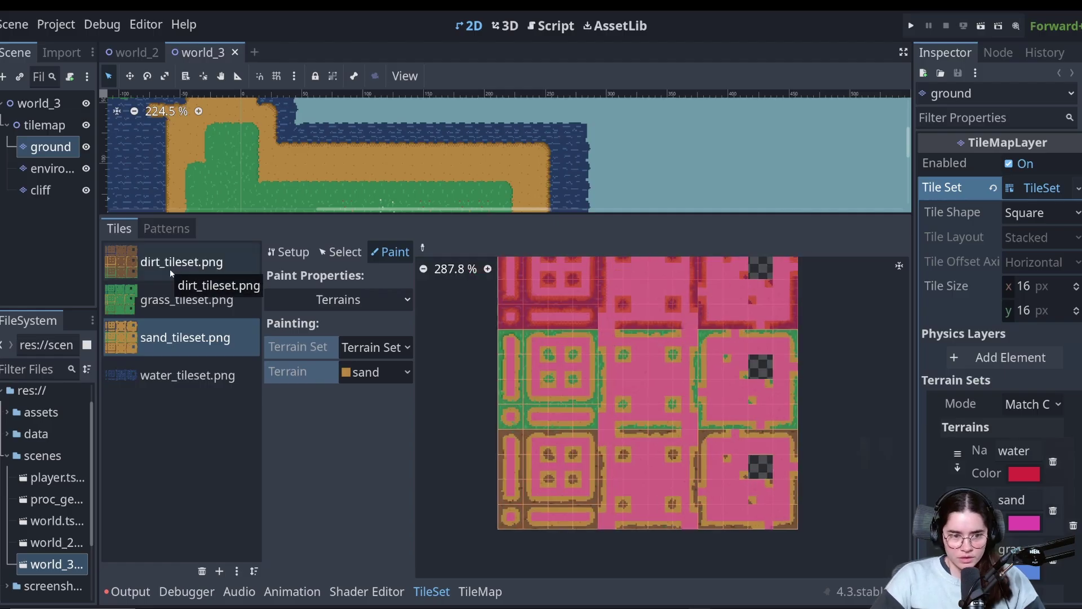
Choose the grass terrain for grass_tileset and assign the terrain set to its whole dirt-bordered block of tiles
click(172, 296)
click(368, 373)
click(376, 456)
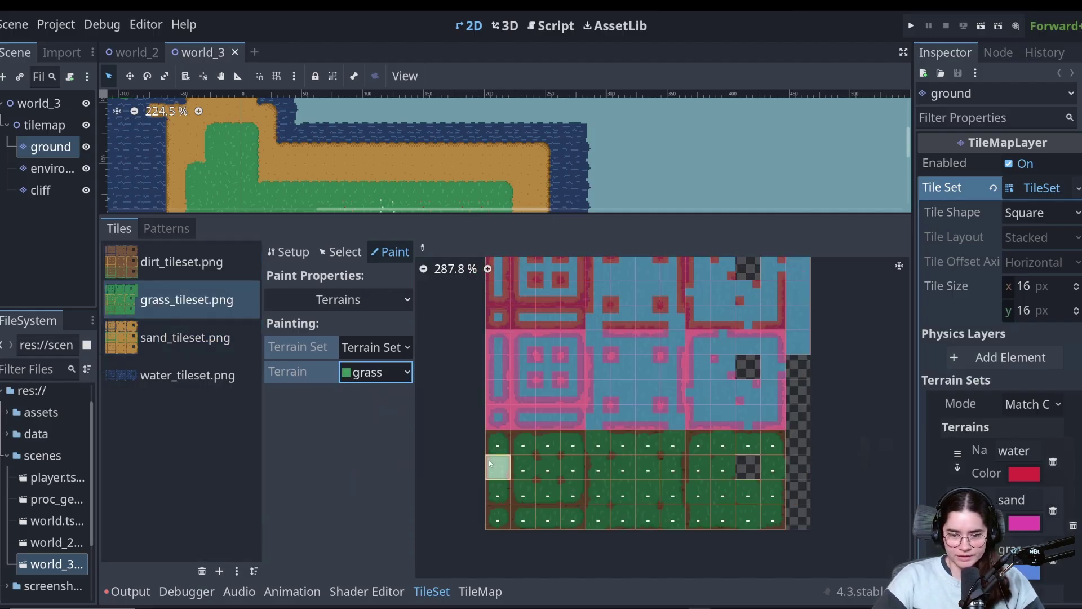
mouse_move(494, 458)
mouse_down()
mouse_move(669, 452)
mouse_move(772, 517)
mouse_up()
Paint the grass terrain onto the centres and connecting bits of the dirt-bordered tiles of grass_tileset
drag(498, 443, 498, 493)
click(498, 517)
drag(523, 517, 573, 517)
scroll(528, 499, up, 9)
drag(516, 360, 575, 431)
middle_drag(685, 446, 518, 413)
mouse_move(518, 339)
mouse_down()
mouse_move(693, 437)
mouse_move(626, 350)
mouse_up()
middle_drag(772, 350, 552, 350)
drag(542, 328, 542, 487)
mouse_move(719, 496)
mouse_down()
mouse_move(555, 488)
mouse_move(580, 383)
mouse_up()
Choose the dirt terrain for dirt_tileset and assign the terrain set to its sand-bordered and grass-bordered blocks
click(180, 262)
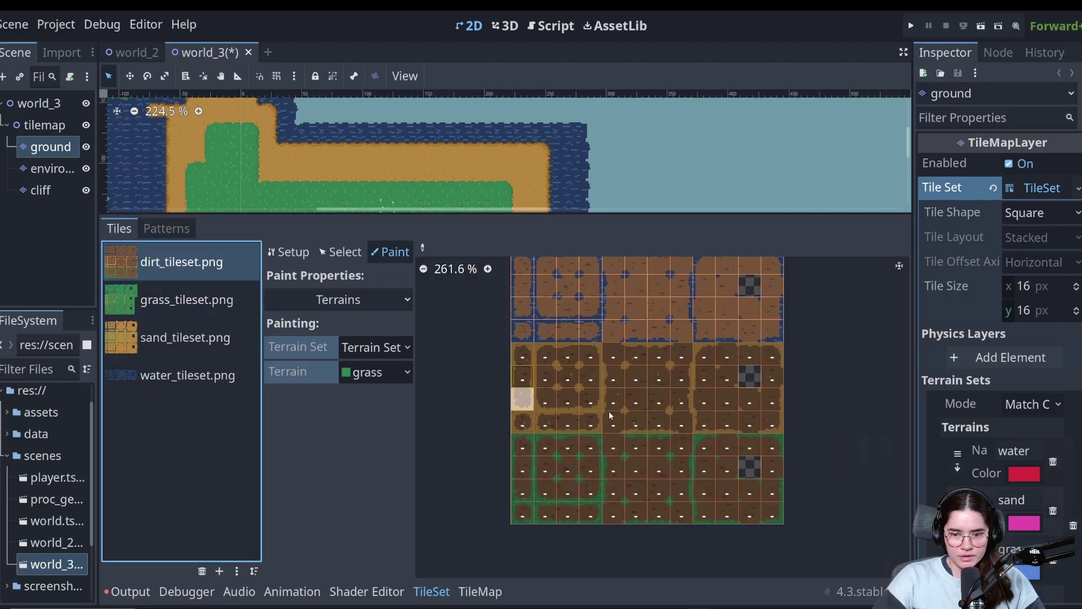
click(375, 373)
click(370, 477)
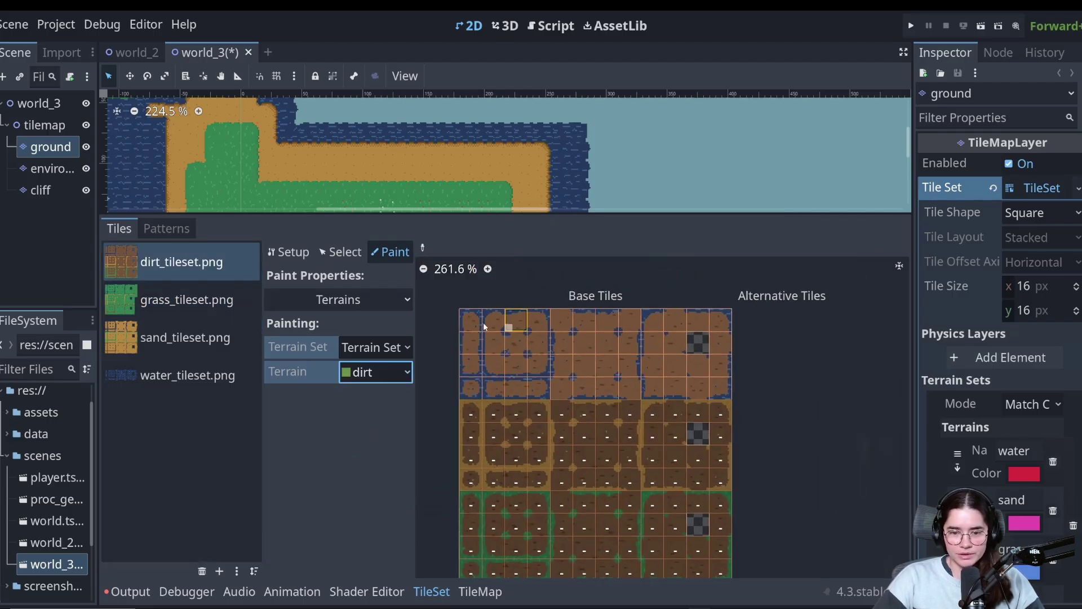
mouse_move(472, 433)
mouse_down()
mouse_move(420, 455)
mouse_move(721, 570)
mouse_up()
scroll(446, 437, up, 2)
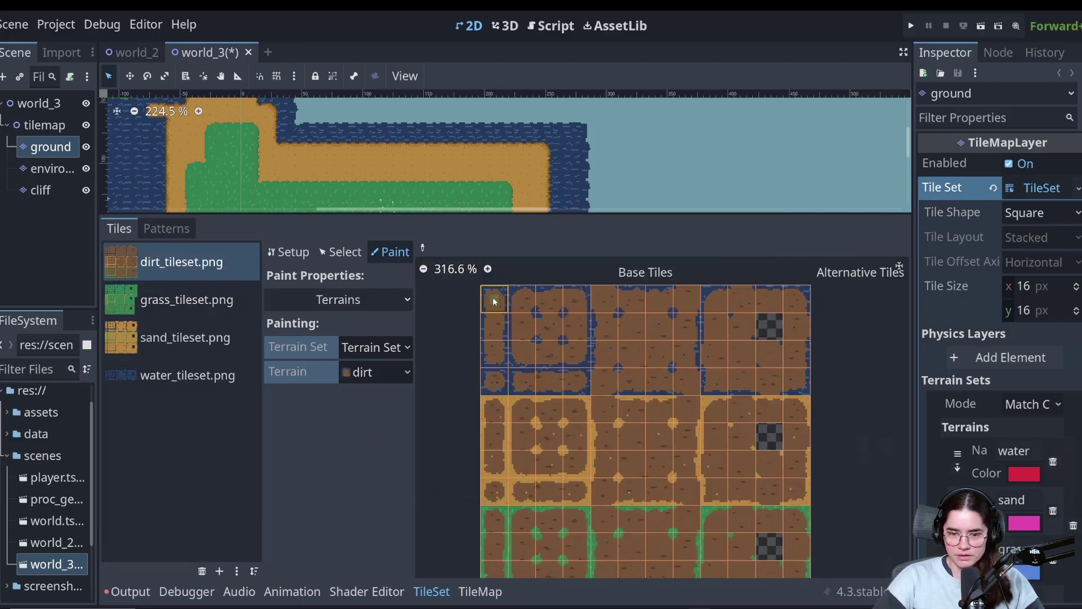
Paint the dirt terrain onto the centres and connecting bits of the water-bordered tiles of dirt_tileset
drag(494, 299, 494, 382)
drag(522, 382, 577, 382)
drag(577, 354, 550, 336)
drag(604, 298, 688, 299)
mouse_move(688, 383)
mouse_down()
mouse_move(609, 355)
mouse_move(657, 374)
mouse_move(633, 327)
mouse_up()
middle_drag(808, 327, 669, 340)
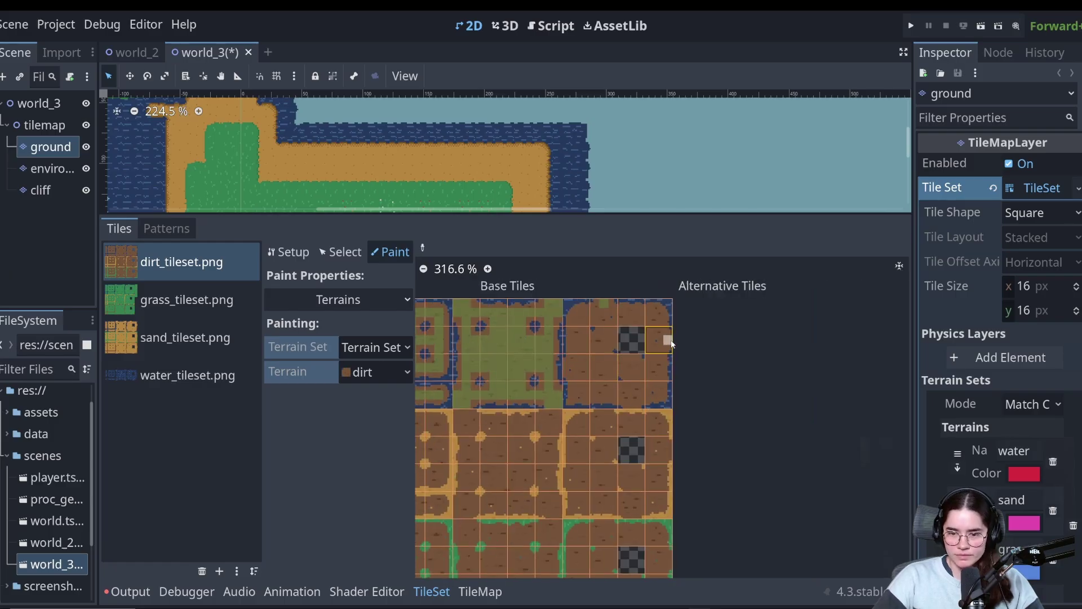
drag(576, 330, 576, 395)
mouse_move(577, 395)
mouse_down()
mouse_move(640, 313)
mouse_move(633, 363)
mouse_up()
Paint the dirt terrain onto the centres and connecting bits of the sand-bordered and grass-bordered tiles of dirt_tileset
middle_drag(634, 366, 766, 282)
mouse_move(489, 334)
mouse_down()
mouse_move(519, 393)
mouse_move(601, 421)
mouse_move(649, 346)
mouse_move(607, 388)
mouse_up()
drag(708, 338, 758, 392)
middle_drag(755, 392, 852, 339)
mouse_move(584, 395)
mouse_down()
mouse_move(590, 454)
mouse_move(667, 423)
mouse_move(667, 398)
mouse_up()
middle_drag(695, 396, 577, 381)
mouse_move(576, 381)
mouse_down()
mouse_move(647, 464)
mouse_move(615, 395)
mouse_up()
mouse_move(688, 430)
mouse_down()
mouse_move(744, 395)
mouse_move(713, 406)
mouse_up()
Compare the painted terrain bits of dirt_tileset, grass_tileset and sand_tileset, checking how their outer borders are filled
click(194, 301)
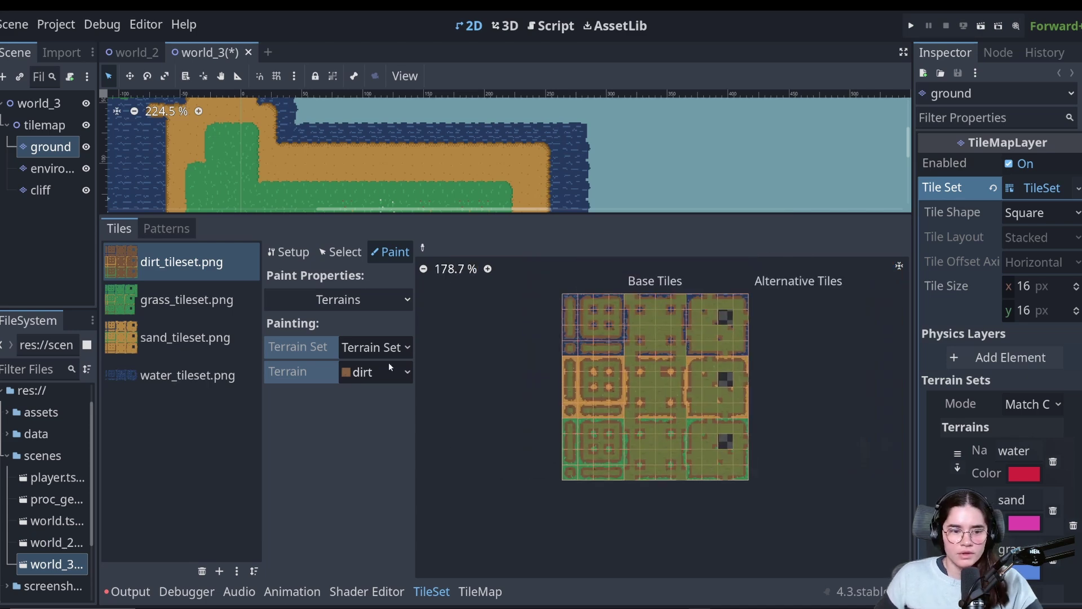
click(194, 337)
click(181, 299)
click(178, 263)
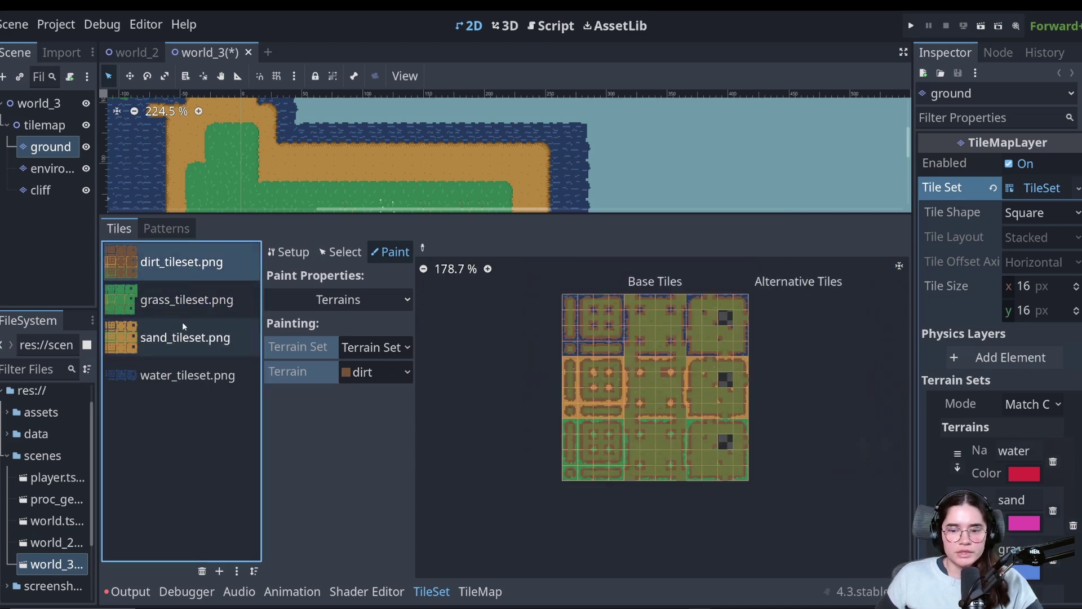
click(183, 341)
click(186, 300)
click(181, 262)
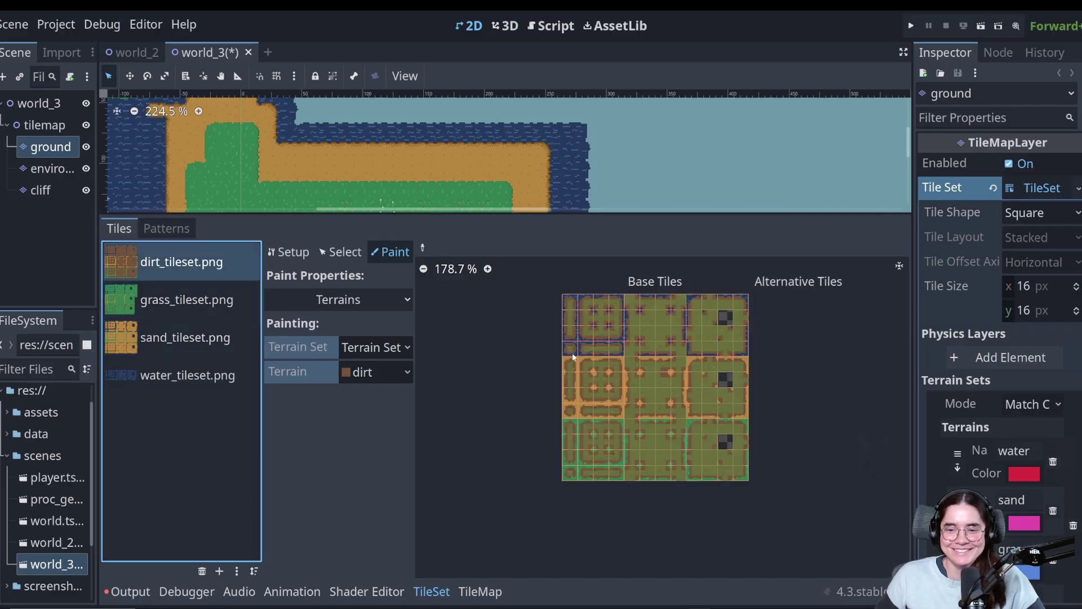
ctrl+scroll(583, 396, up, 4)
click(186, 302)
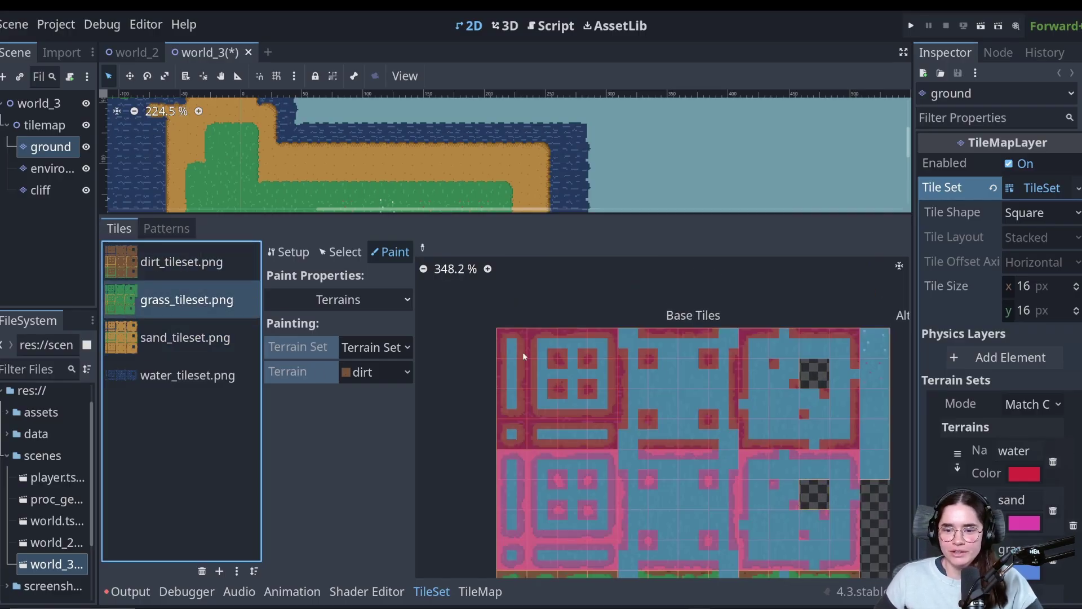
click(186, 337)
click(180, 262)
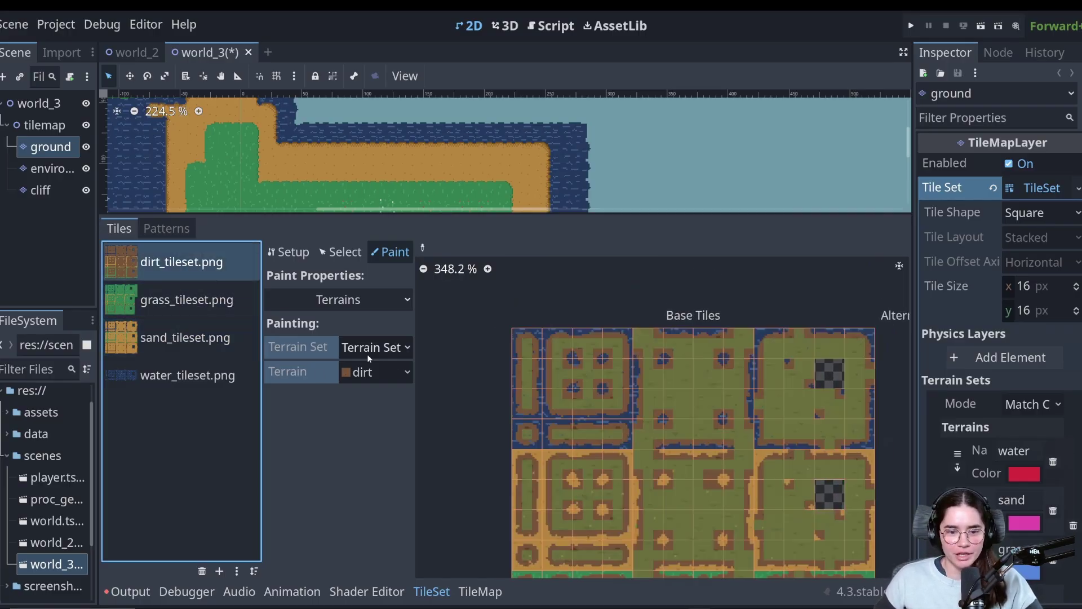
Paint the water terrain onto the outer border bits of the water-bordered tiles of dirt_tileset
click(372, 371)
click(373, 413)
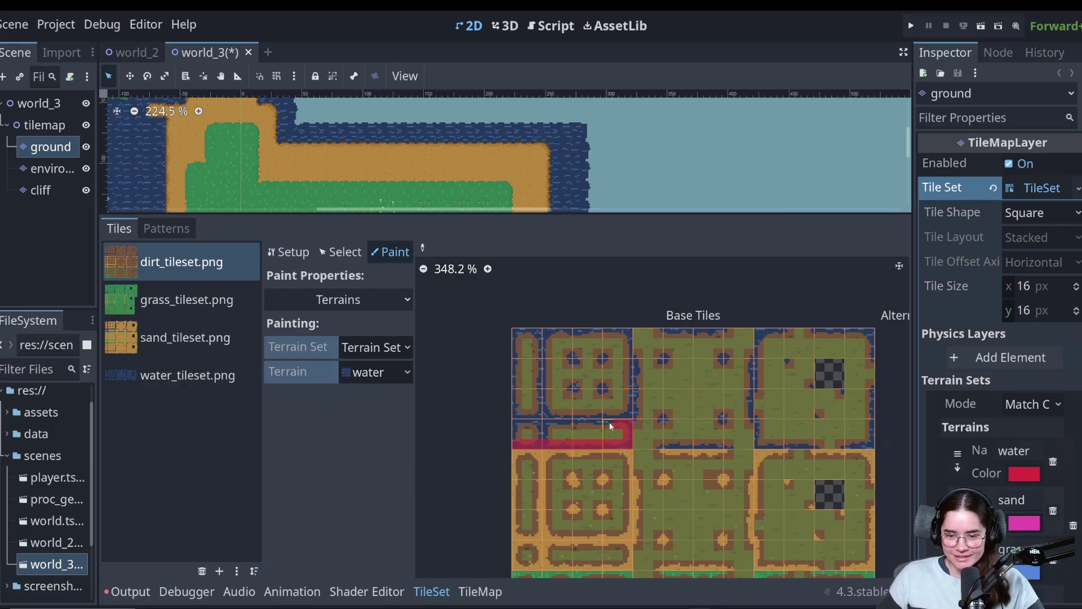
mouse_move(610, 426)
mouse_down()
mouse_move(567, 384)
mouse_move(578, 363)
mouse_up()
drag(749, 362, 749, 418)
drag(729, 445, 664, 444)
drag(669, 333, 729, 333)
middle_drag(759, 360, 511, 353)
drag(510, 386, 624, 389)
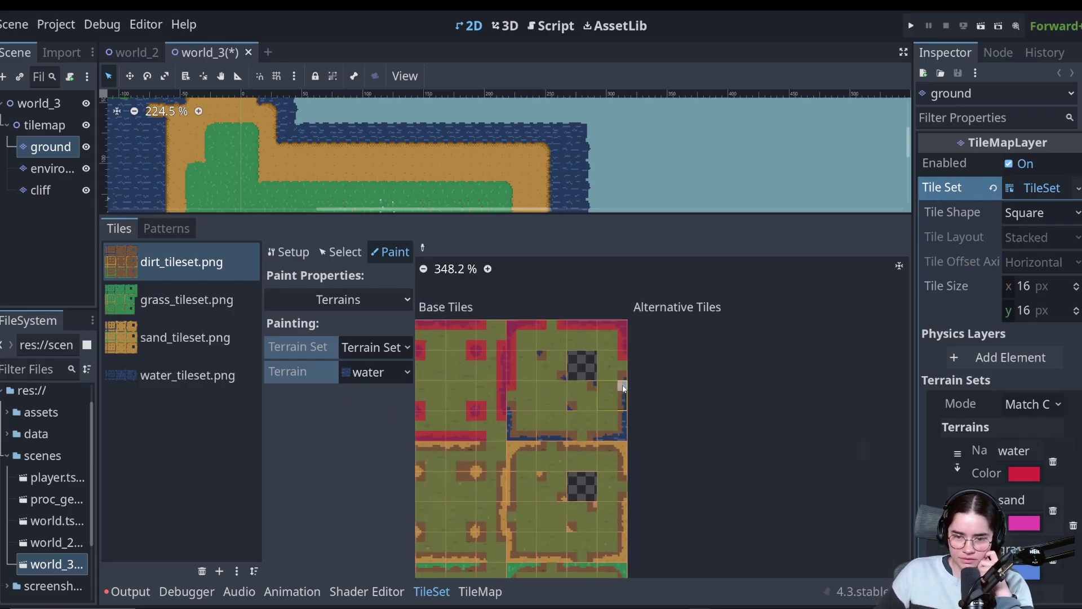
Check the border terrain bits of sand_tileset and grass_tileset for blocks that lack a neighbouring terrain
click(166, 337)
scroll(562, 446, up, 1)
click(170, 283)
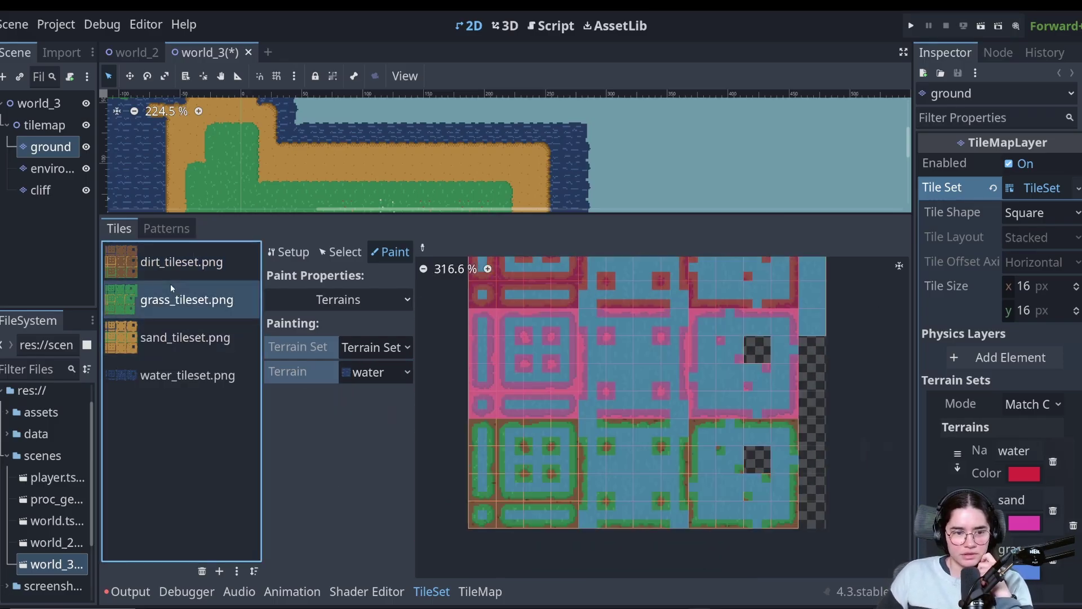
click(170, 276)
click(173, 299)
scroll(501, 370, down, 1)
middle_drag(505, 368, 508, 415)
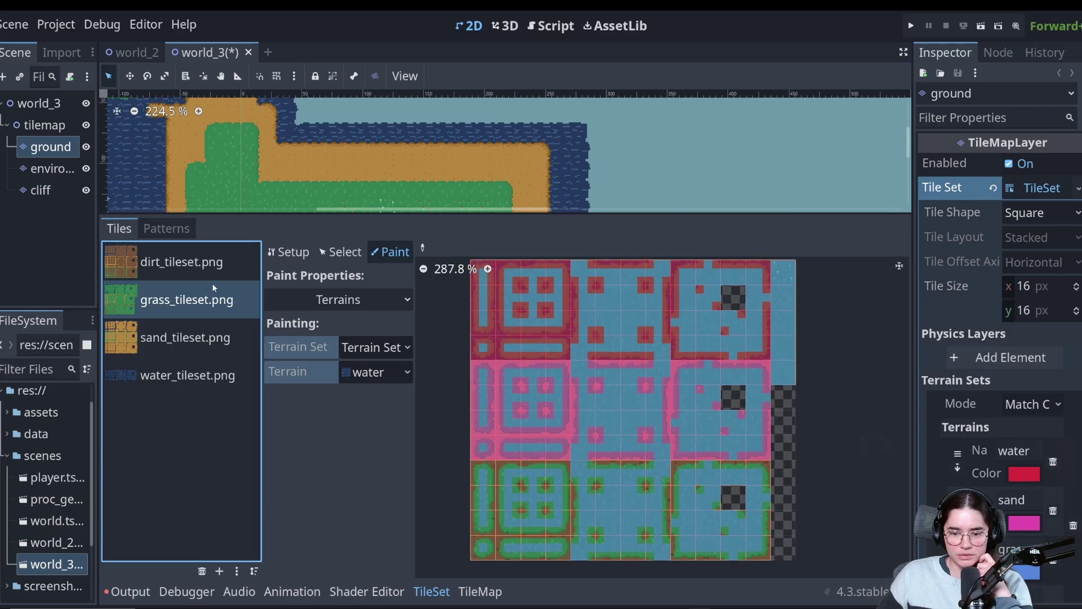
click(376, 372)
click(375, 436)
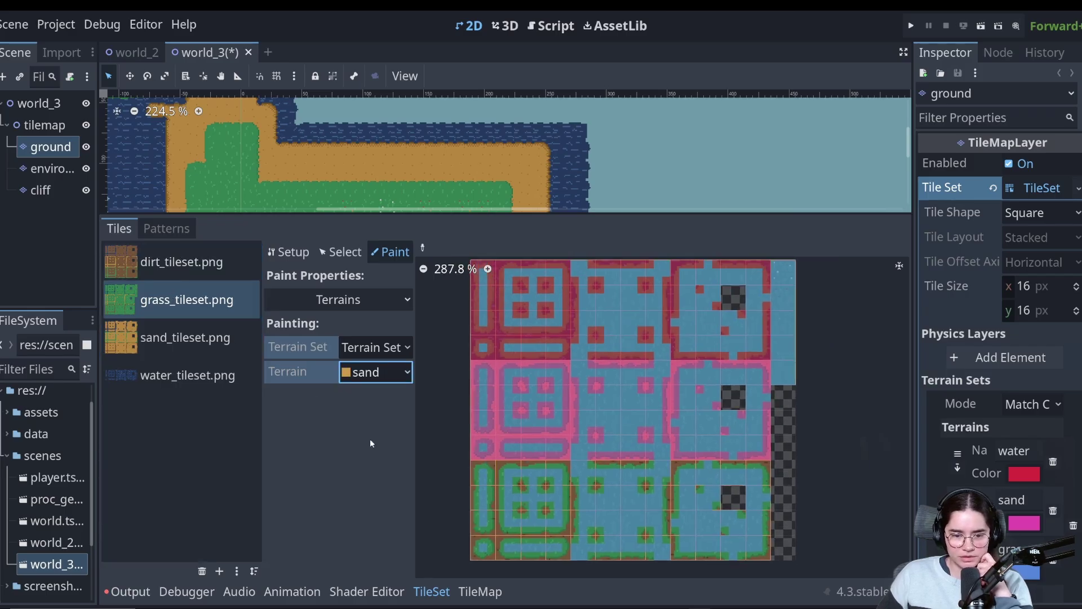
click(377, 372)
click(376, 456)
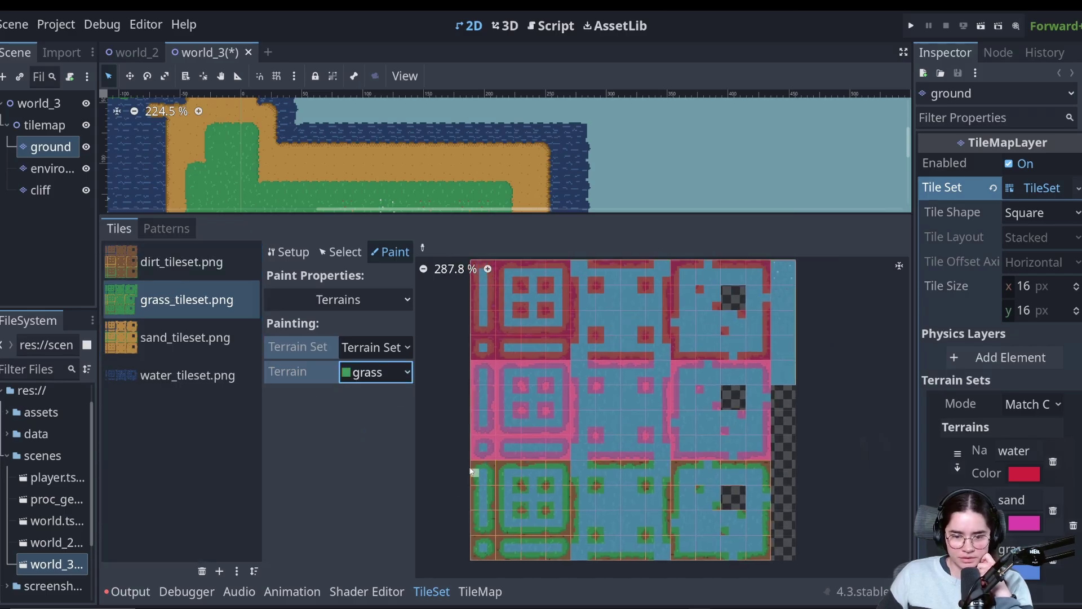
click(475, 524)
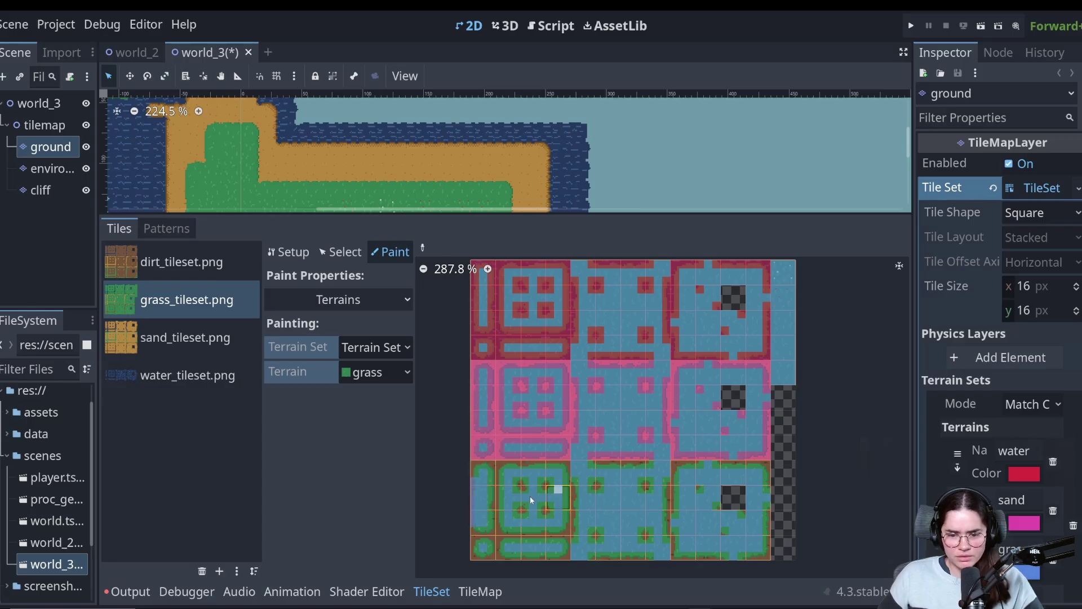
scroll(530, 496, up, 3)
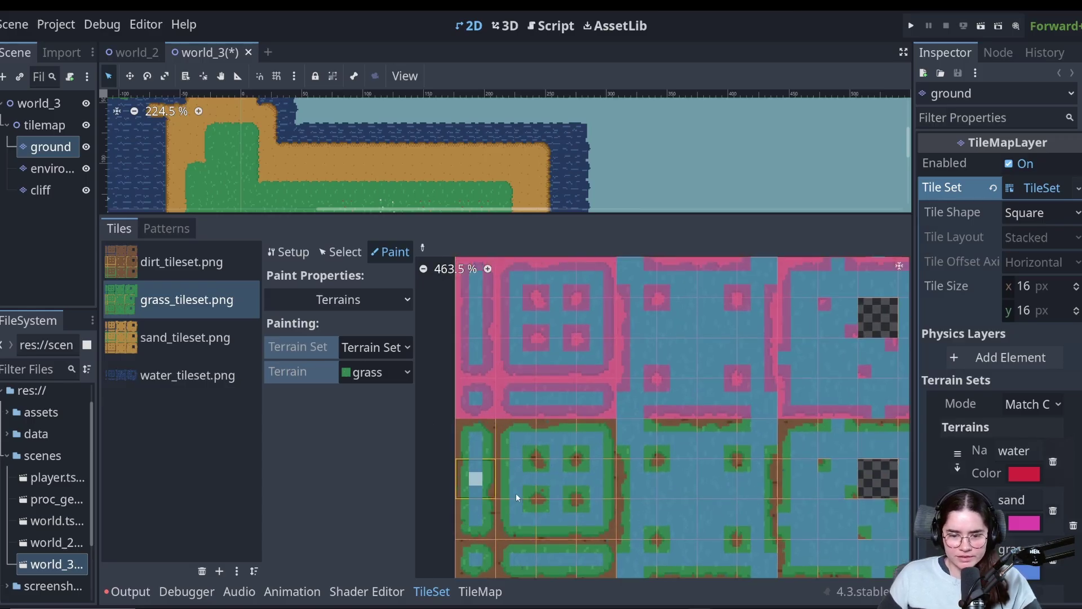
Paint the sand terrain onto the outer border bits of the dirt-bordered tiles of grass_tileset
click(372, 372)
click(375, 431)
drag(459, 439, 462, 499)
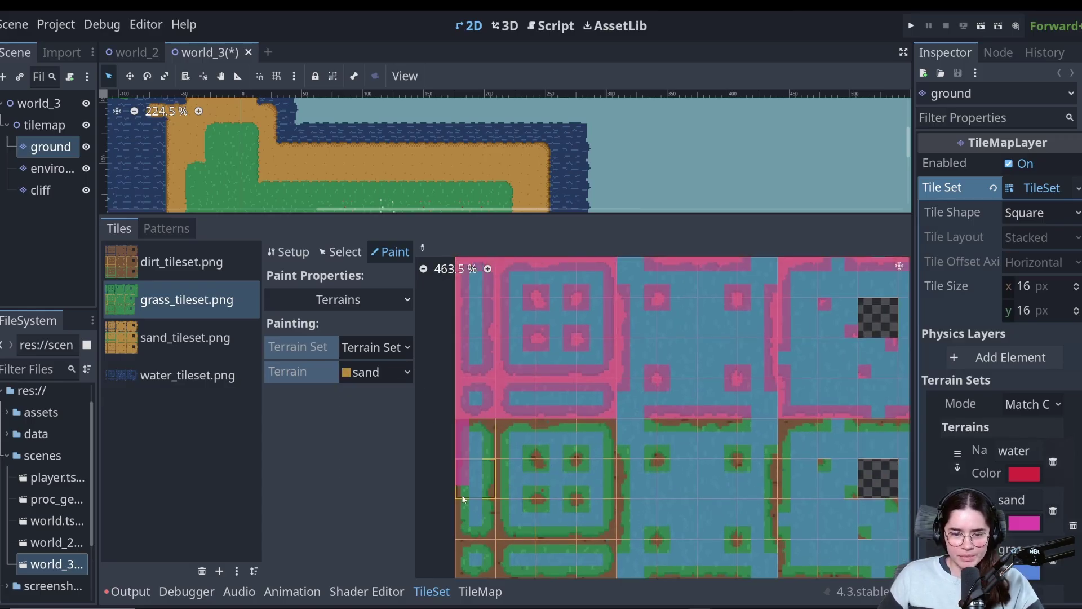
drag(489, 551, 612, 547)
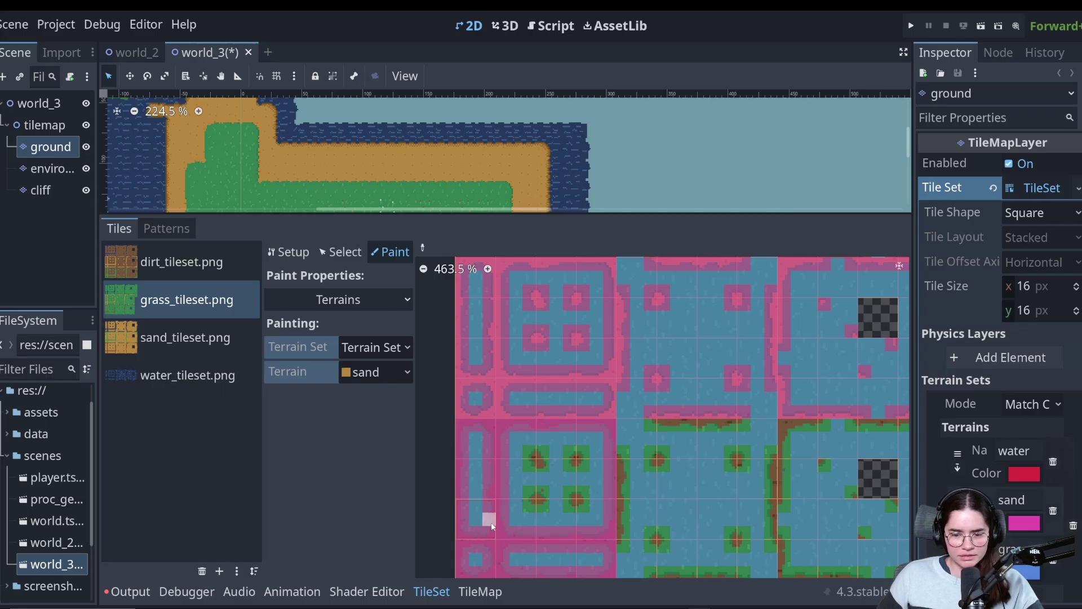
drag(580, 464, 532, 456)
middle_drag(693, 519, 583, 407)
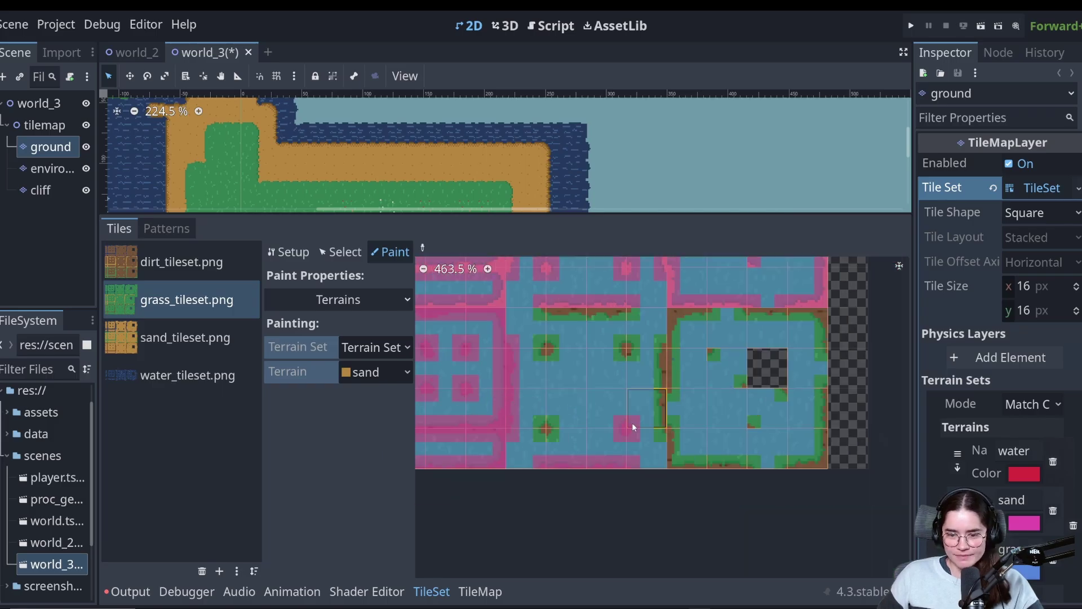
drag(550, 314, 627, 314)
mouse_move(664, 341)
mouse_down()
mouse_move(753, 464)
mouse_move(820, 463)
mouse_up()
drag(740, 380, 756, 421)
scroll(649, 316, down, 5)
middle_drag(635, 310, 688, 445)
scroll(811, 521, up, 1)
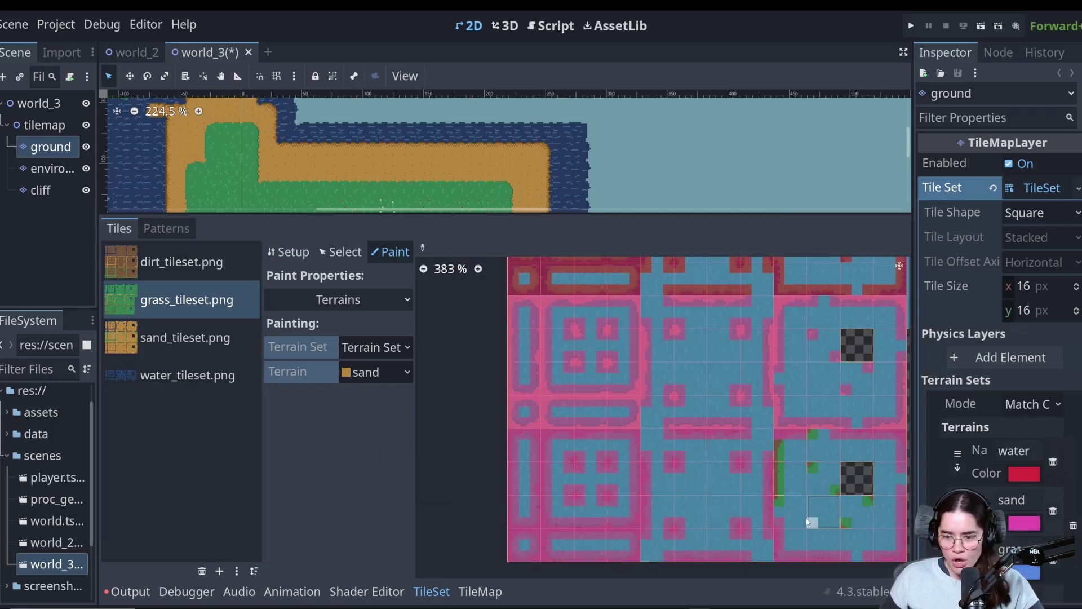
Paint the dirt terrain over the border bits of the dirt-bordered tiles of grass_tileset and save the scene
click(364, 376)
click(372, 476)
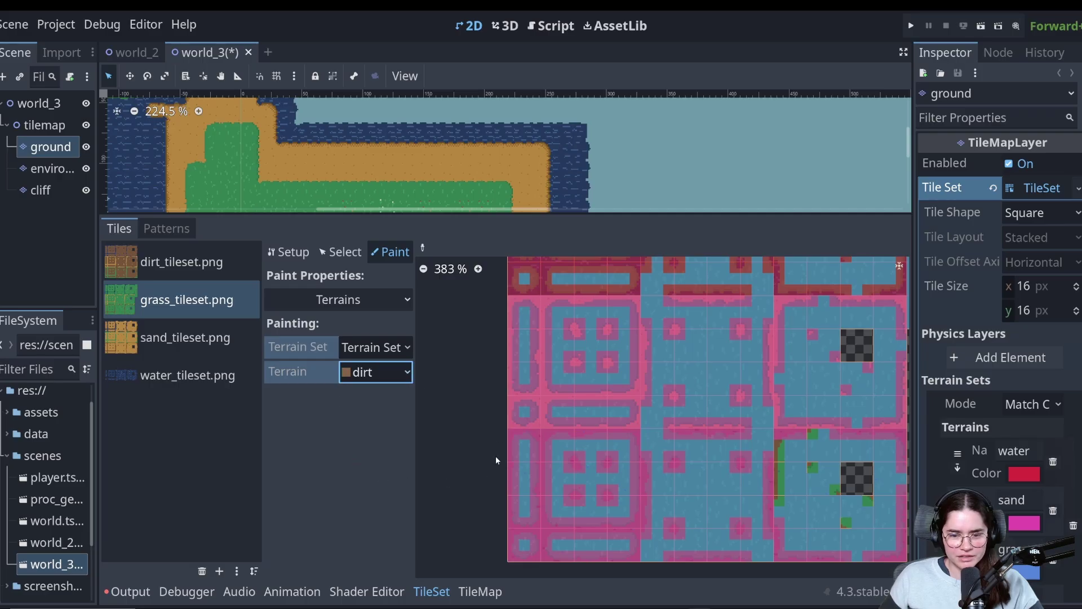
drag(512, 439, 514, 502)
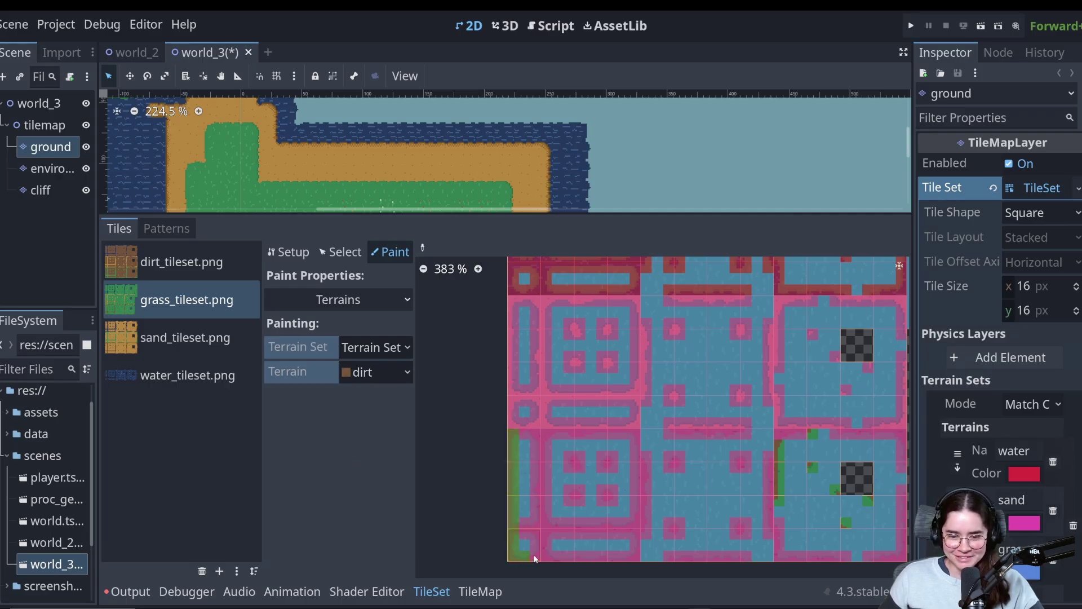
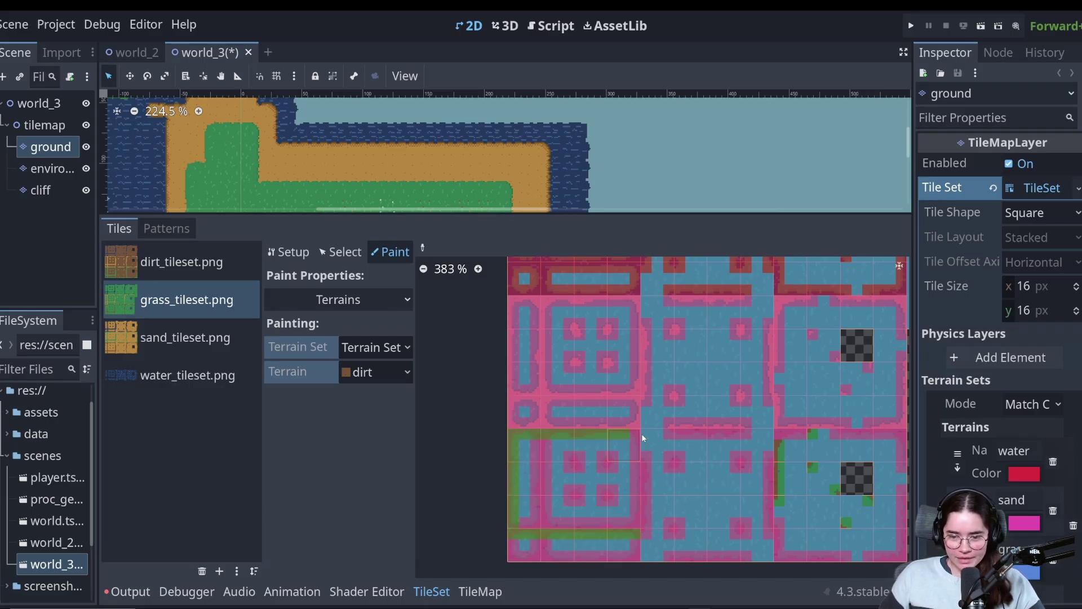
mouse_move(636, 438)
mouse_down()
mouse_move(634, 518)
mouse_move(553, 522)
mouse_up()
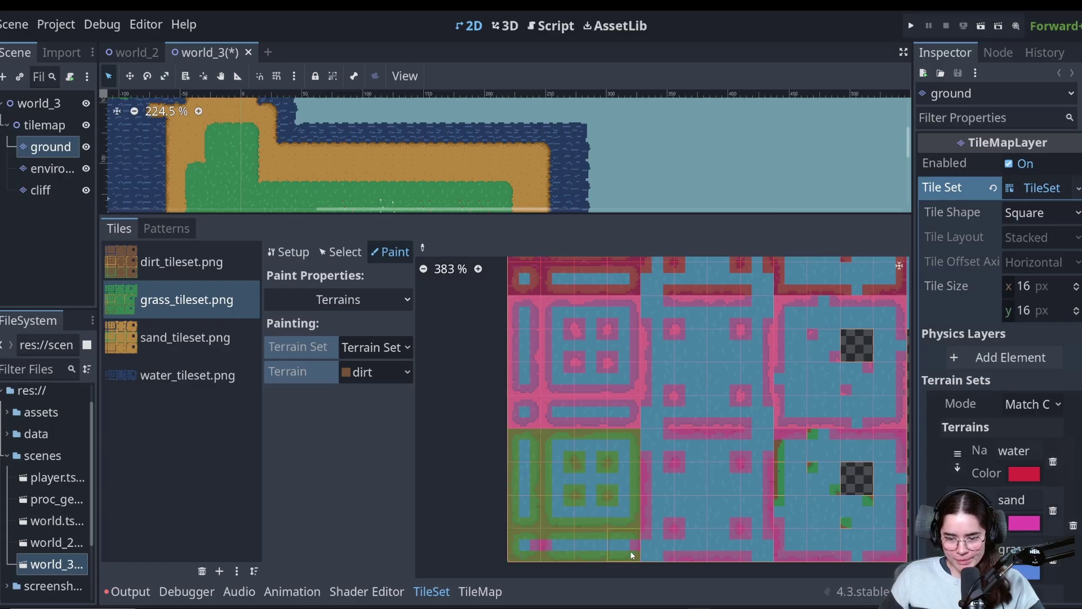
scroll(550, 502, right, 4)
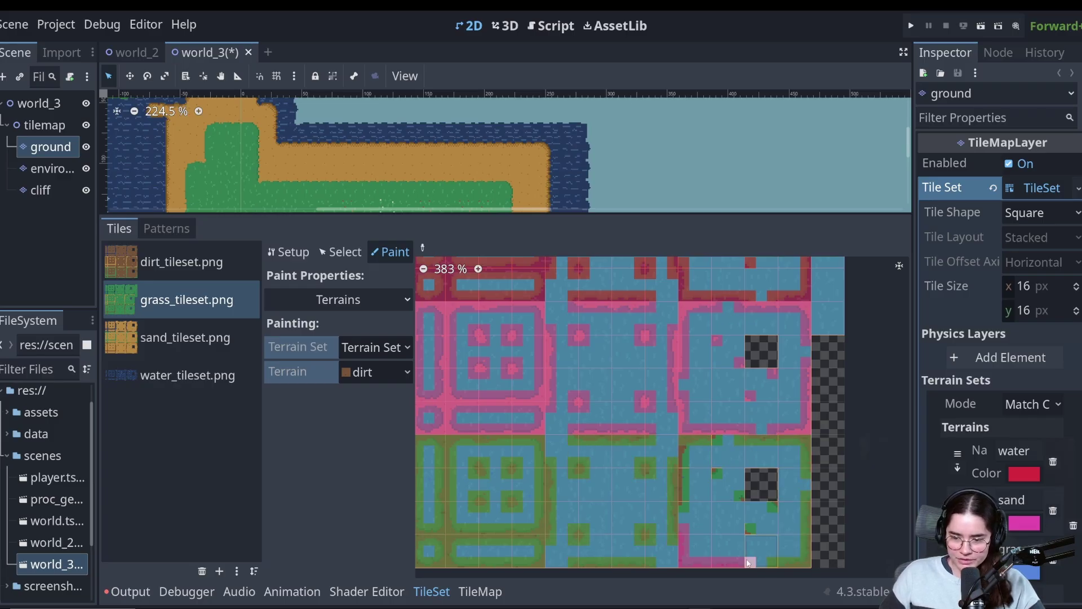
key(ctrl+s)
Paint the dirt terrain onto the outer border bits of the dirt-bordered tiles of sand_tileset
click(175, 263)
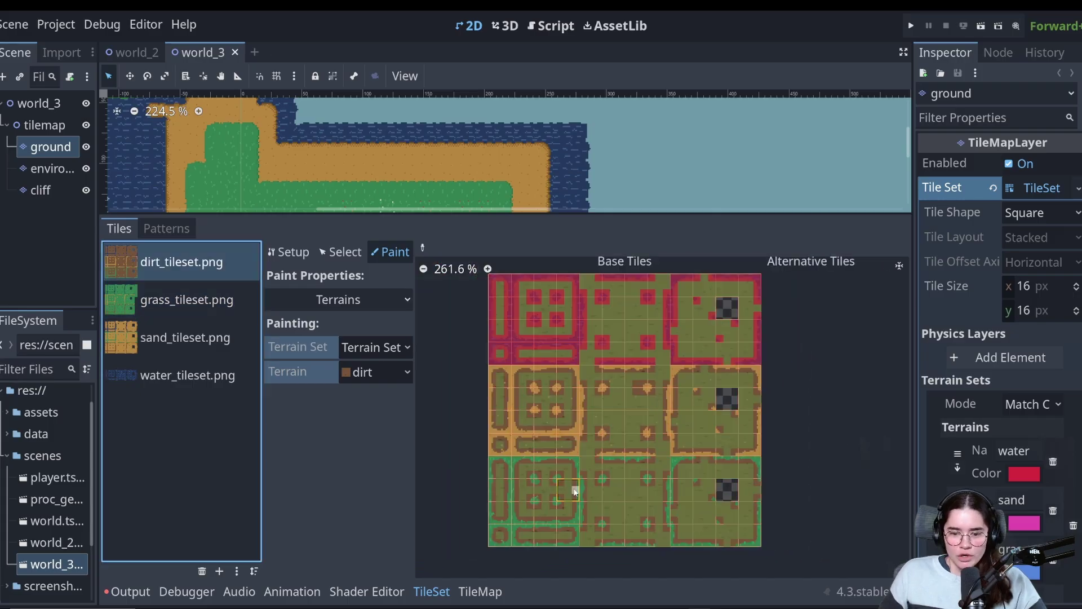
click(169, 336)
scroll(601, 520, up, 2)
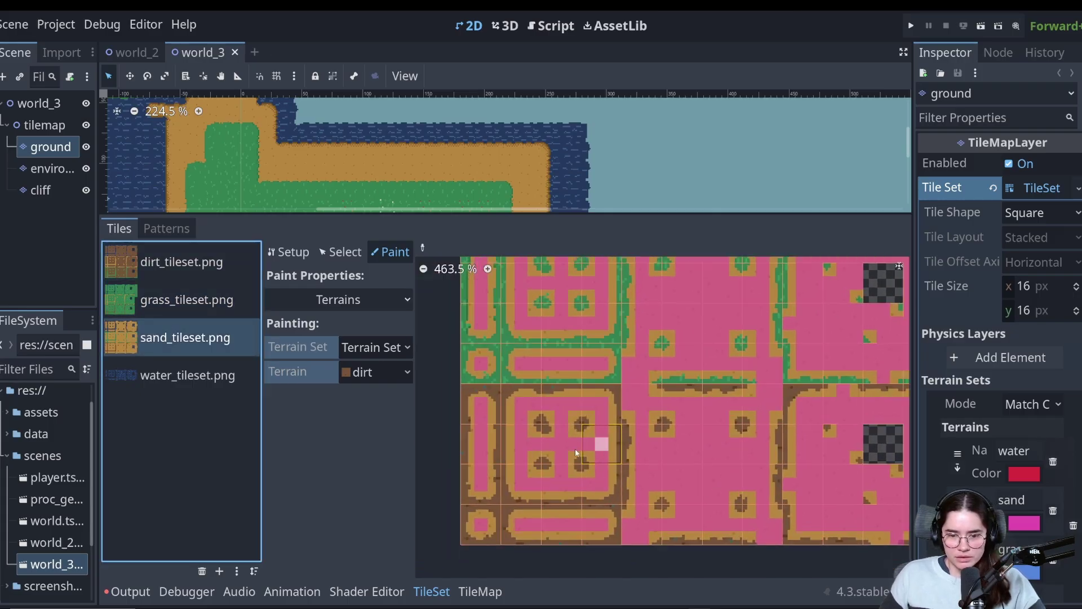
mouse_move(481, 539)
mouse_down()
mouse_move(612, 540)
mouse_move(560, 512)
mouse_move(616, 434)
mouse_up()
drag(506, 389, 609, 391)
middle_drag(671, 496, 564, 458)
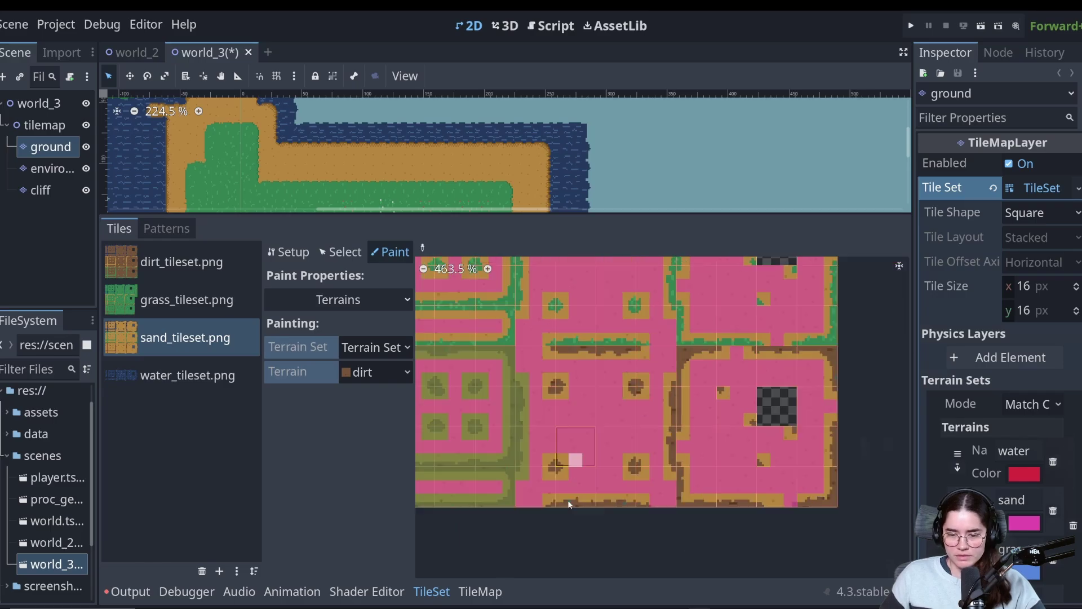
drag(549, 500, 644, 501)
drag(597, 352, 643, 353)
drag(629, 379, 643, 393)
scroll(647, 362, down, 3)
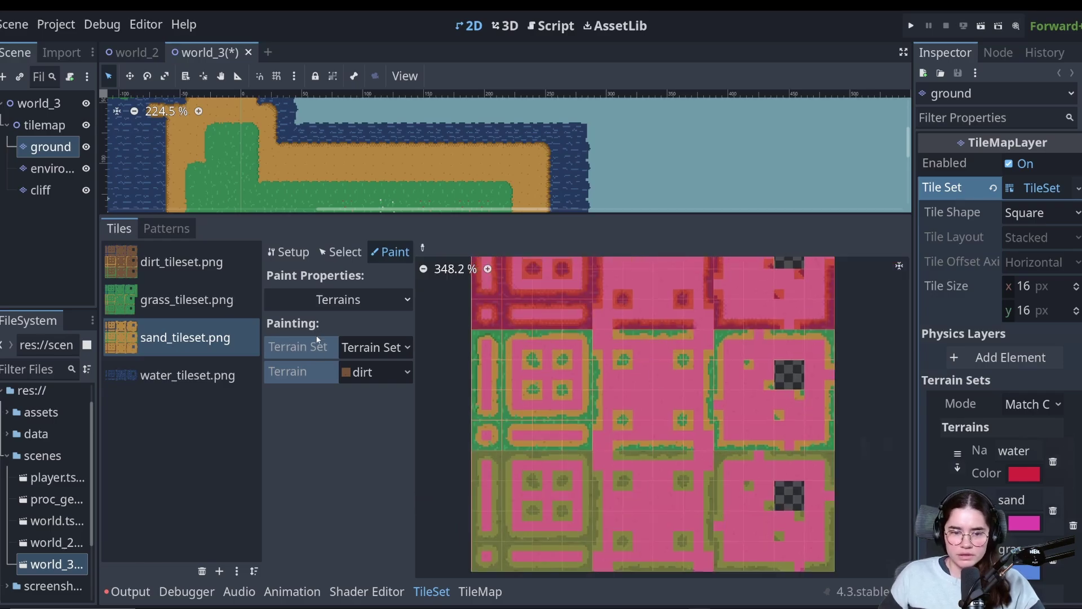
Paint the grass terrain onto the outer border bits of the grass-bordered tiles of sand_tileset
click(375, 372)
click(383, 447)
drag(487, 338, 548, 421)
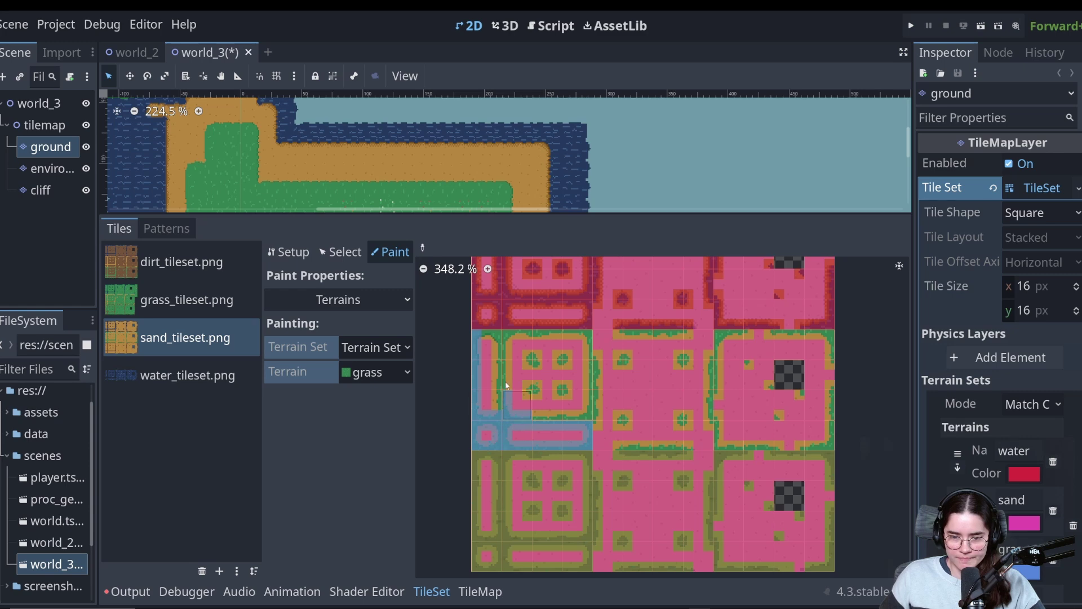
drag(506, 385, 697, 429)
scroll(521, 437, down, 4)
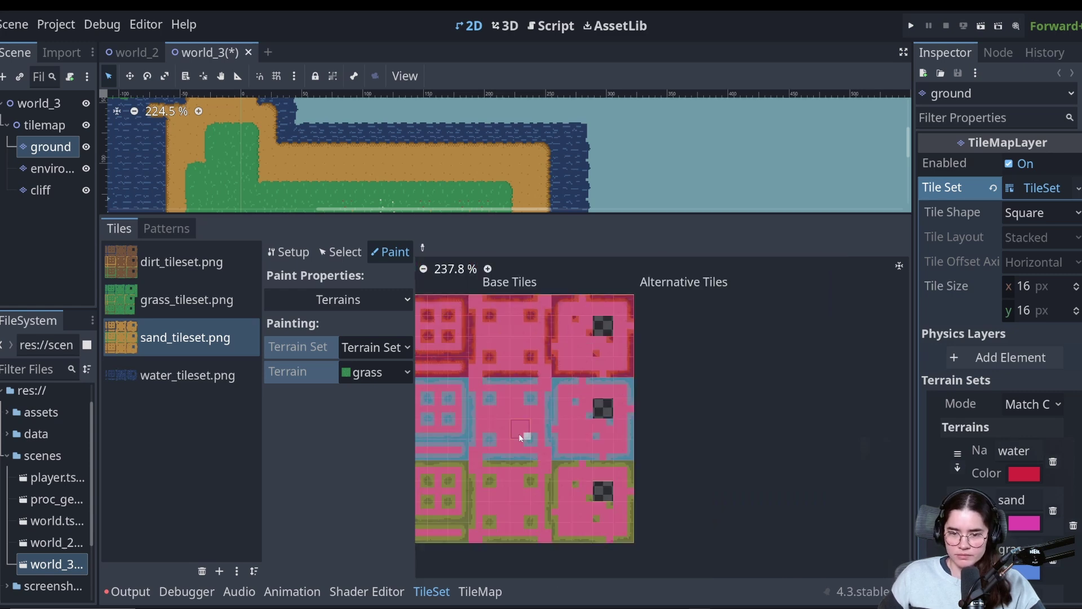
scroll(520, 438, down, 4)
Check grass_tileset and dirt_tileset for tile blocks whose border bits lack a neighbouring terrain
click(197, 300)
middle_drag(442, 414, 542, 421)
scroll(534, 510, up, 10)
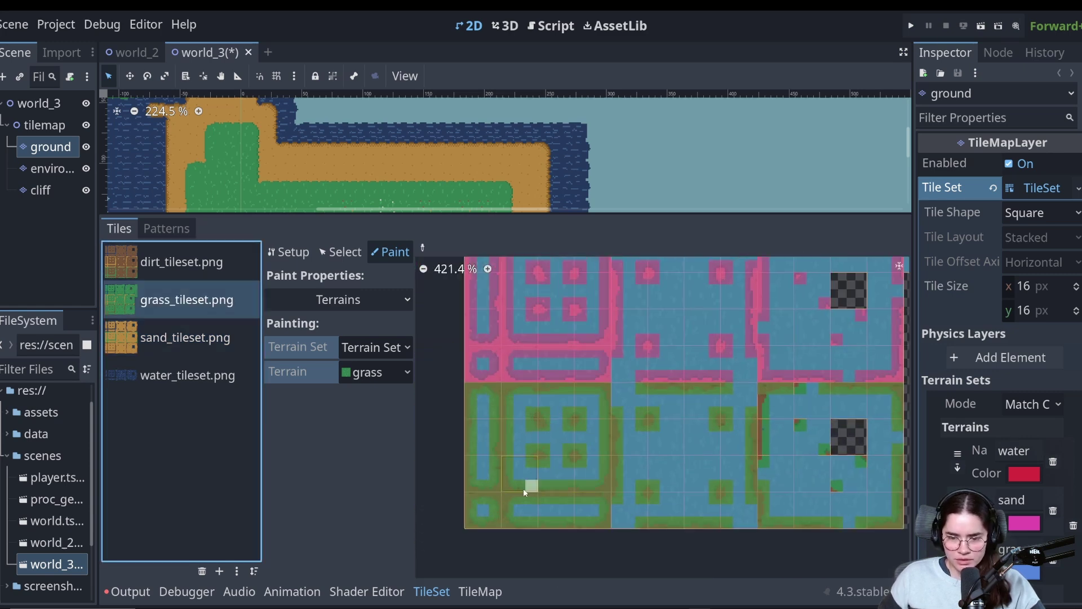
click(158, 270)
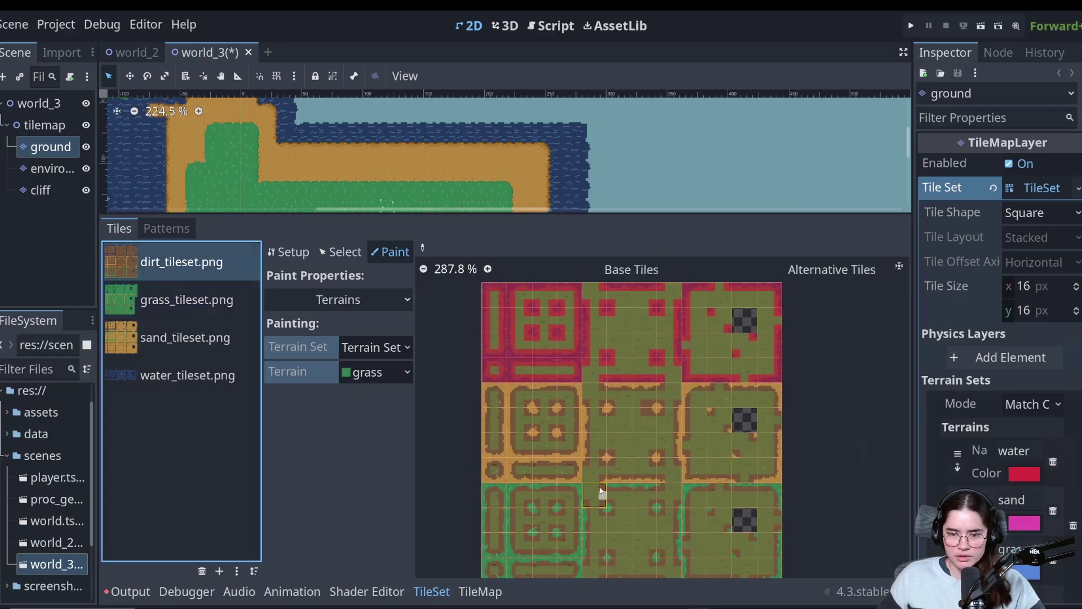
click(217, 377)
click(180, 263)
scroll(492, 417, up, 3)
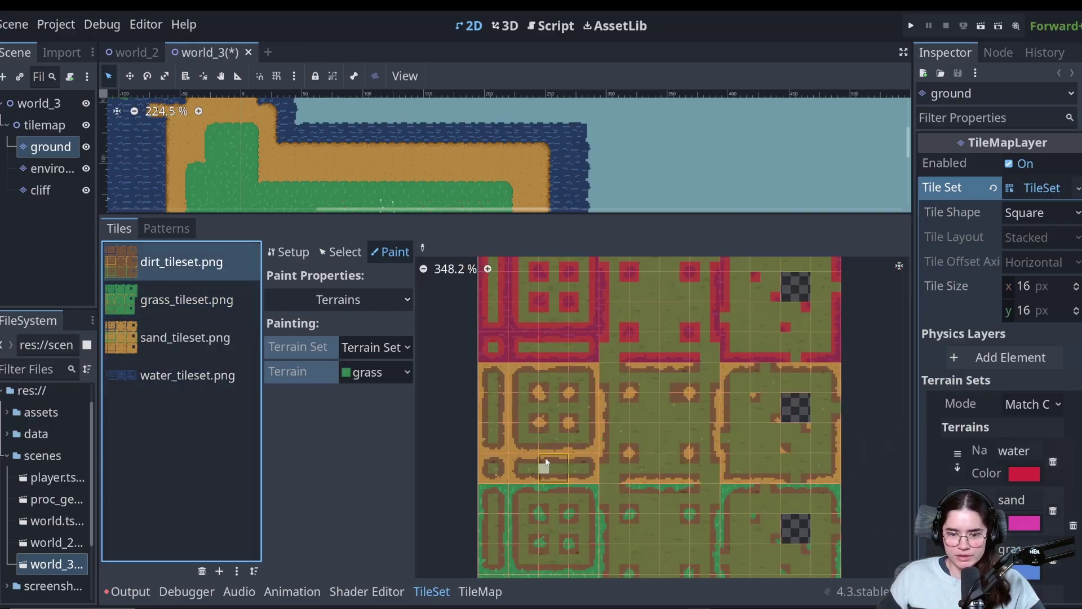
Paint the sand terrain onto the border bits of the sand-bordered tiles of dirt_tileset
click(375, 372)
click(389, 437)
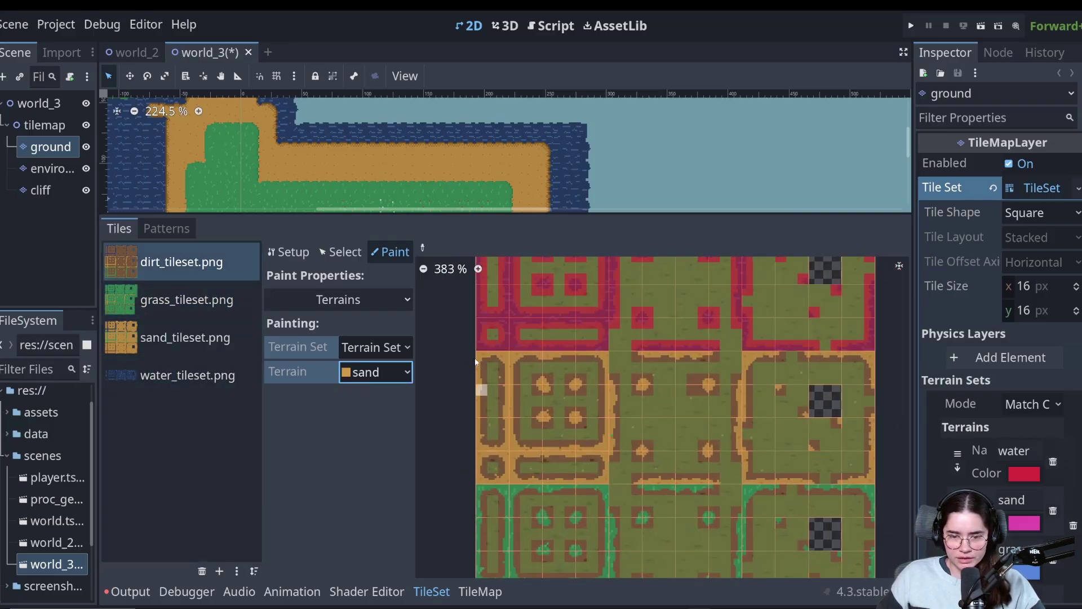
mouse_move(476, 361)
mouse_down()
mouse_move(477, 476)
mouse_move(597, 480)
mouse_move(616, 268)
mouse_move(479, 270)
mouse_move(482, 439)
mouse_move(473, 303)
mouse_up()
scroll(598, 480, up, 4)
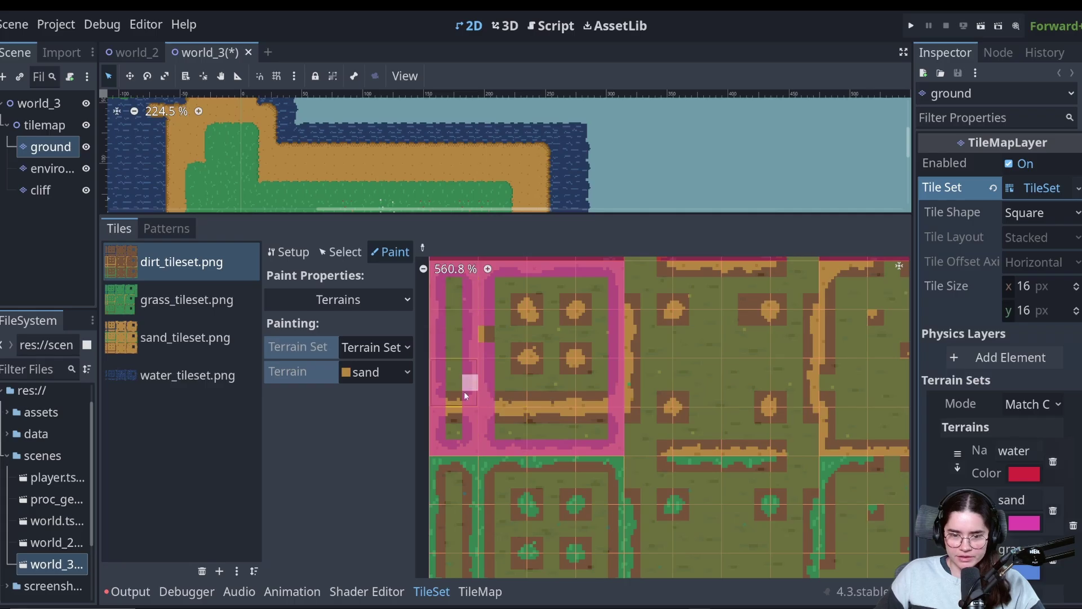
drag(466, 396, 459, 399)
mouse_move(456, 414)
mouse_down()
mouse_move(609, 420)
mouse_move(561, 374)
mouse_move(487, 334)
mouse_move(677, 404)
mouse_move(770, 406)
mouse_up()
middle_drag(733, 316, 649, 435)
middle_drag(750, 451, 588, 386)
mouse_move(586, 434)
mouse_down()
mouse_move(679, 324)
mouse_move(584, 423)
mouse_up()
Paint the grass terrain onto the border bits of the grass-bordered tiles of dirt_tileset
click(376, 372)
click(372, 460)
mouse_move(464, 345)
mouse_down()
mouse_move(506, 483)
mouse_move(559, 377)
mouse_up()
middle_drag(716, 371, 527, 408)
mouse_move(519, 411)
mouse_down()
mouse_move(495, 360)
mouse_move(664, 516)
mouse_up()
middle_drag(671, 479, 535, 469)
mouse_move(535, 451)
mouse_down()
mouse_move(714, 460)
mouse_move(535, 521)
mouse_up()
scroll(662, 462, down, 9)
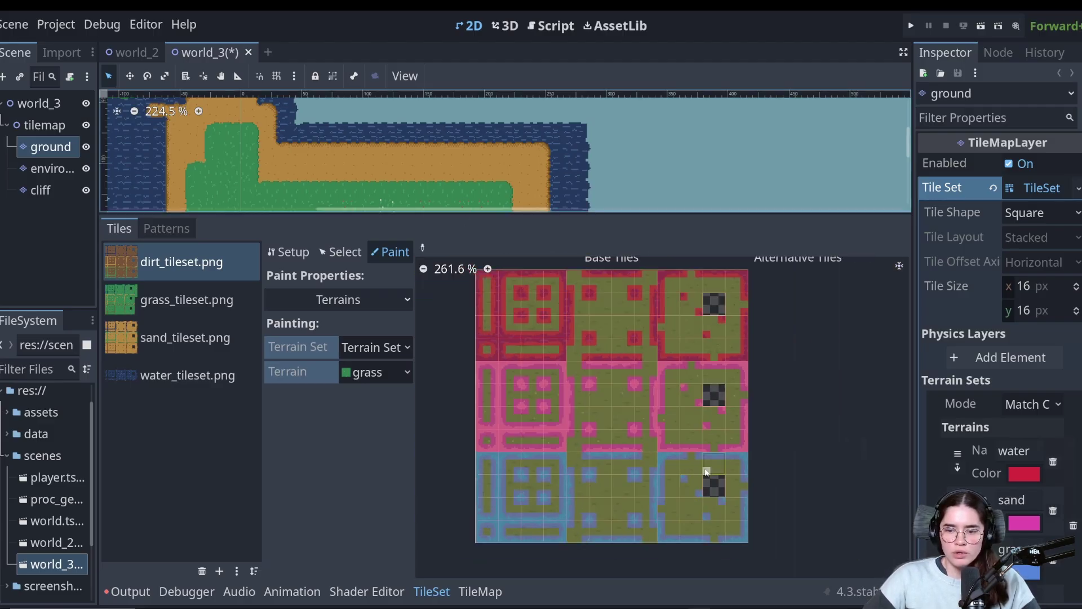
Review the painted terrain bits of the grass, sand, water and dirt tilesets
click(161, 299)
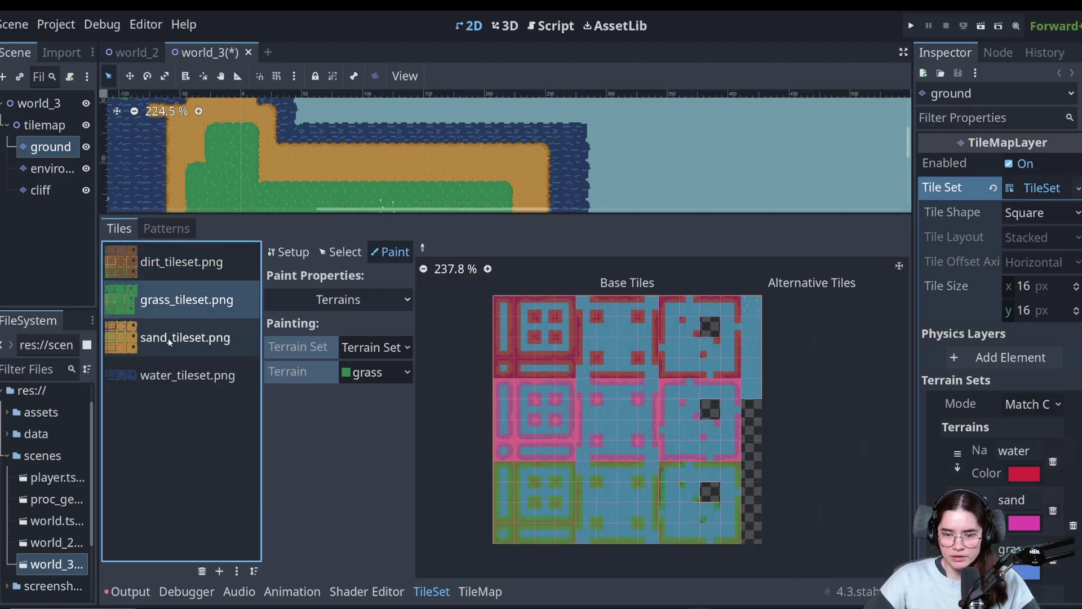
click(160, 337)
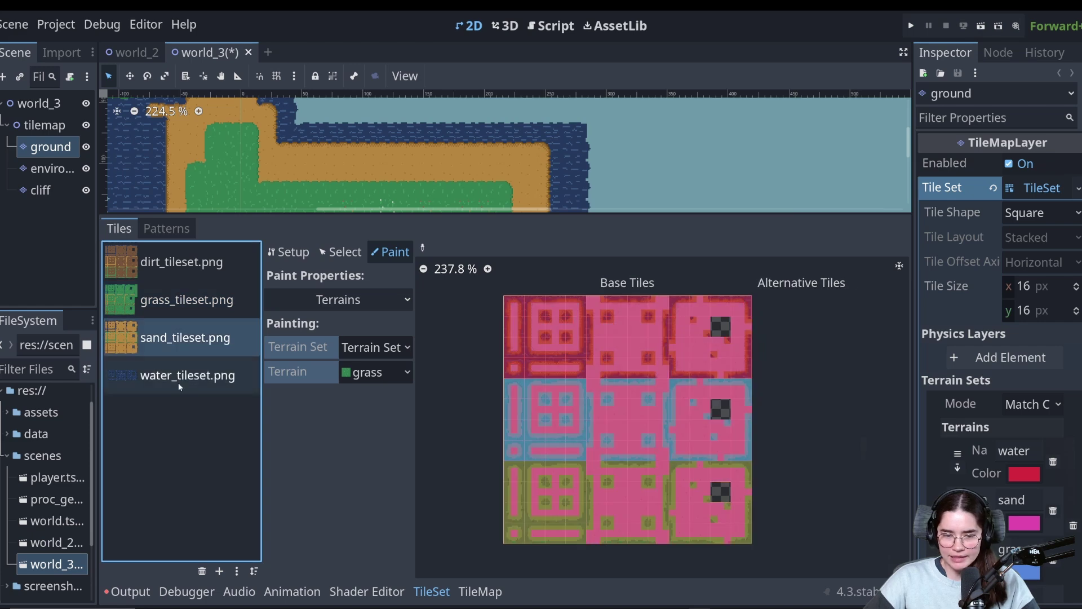
click(180, 380)
click(181, 339)
click(181, 301)
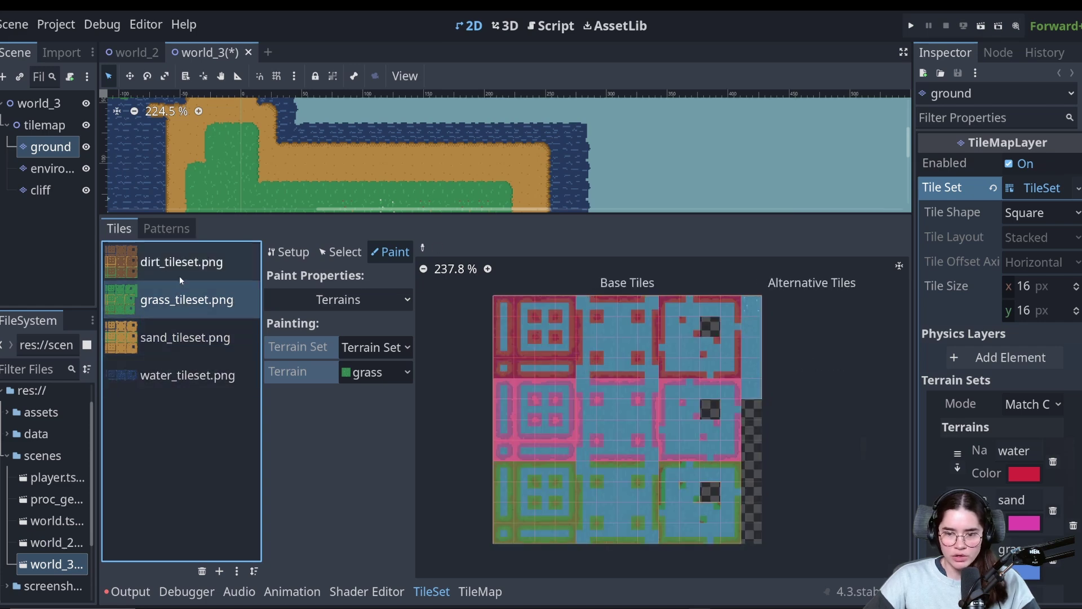
click(185, 277)
Cover the existing islands on the ground layer with large overlapping rectangles of the water terrain
drag(456, 216, 512, 576)
click(508, 594)
scroll(376, 342, down, 2)
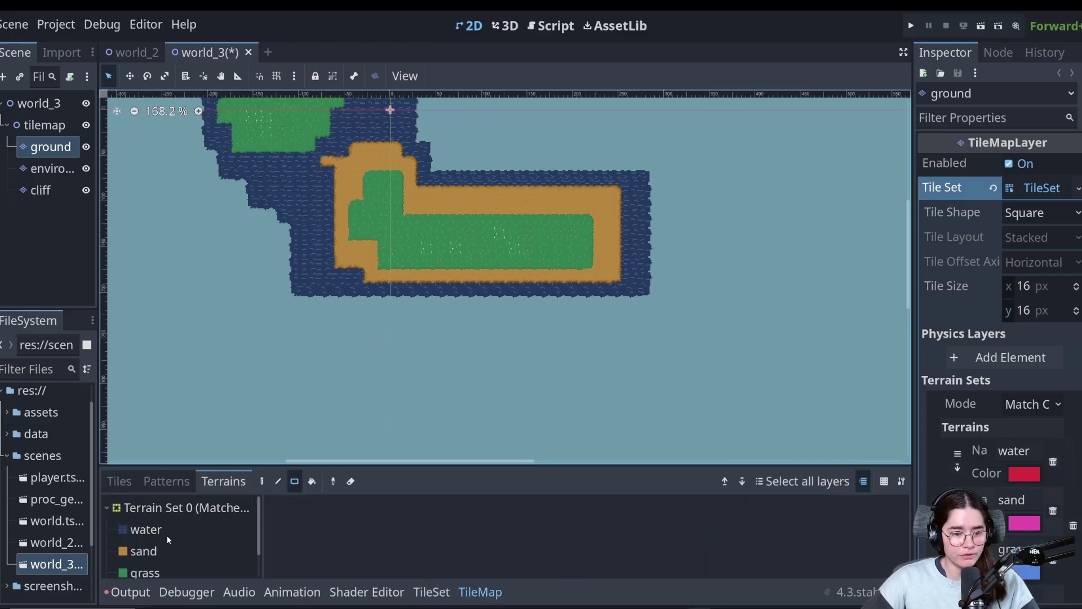
click(166, 530)
scroll(225, 400, down, 1)
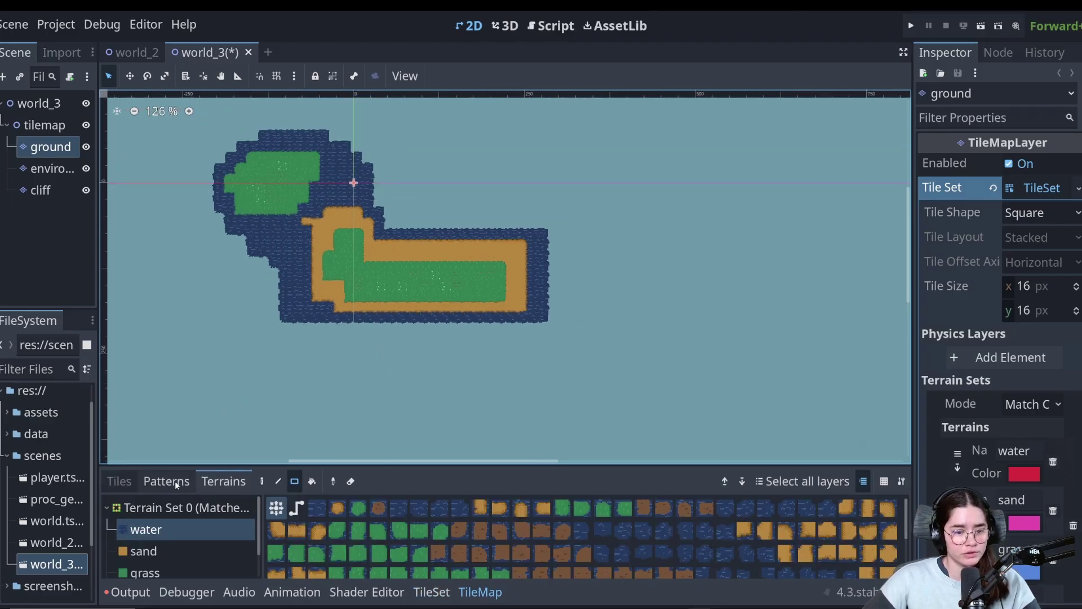
drag(320, 311, 656, 407)
drag(674, 405, 438, 146)
drag(590, 352, 159, 47)
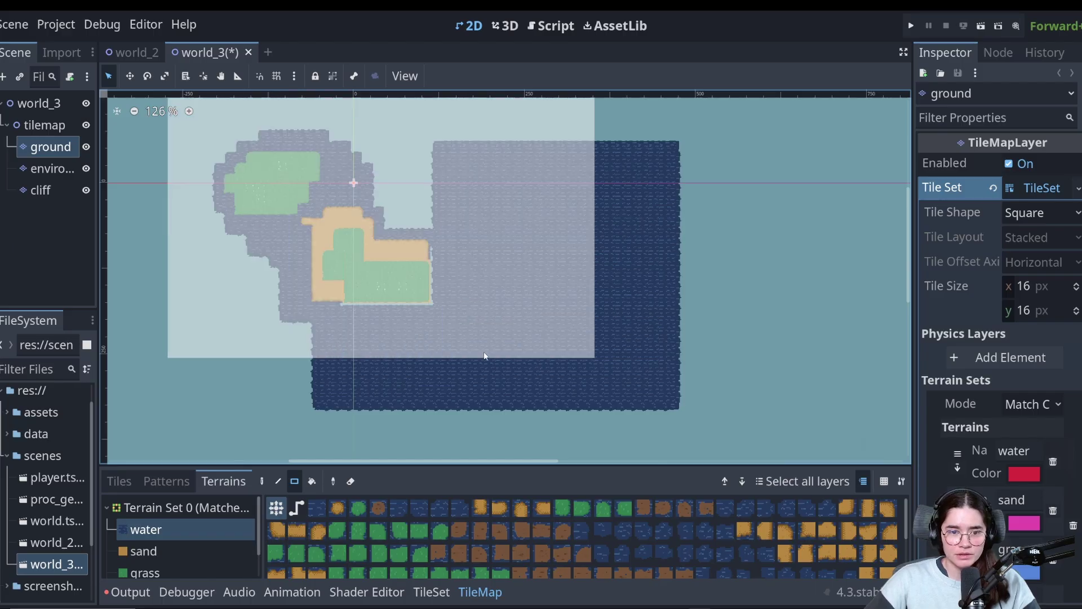
middle_drag(347, 324, 458, 289)
scroll(456, 289, down, 4)
drag(510, 390, 208, 192)
drag(545, 324, 545, 323)
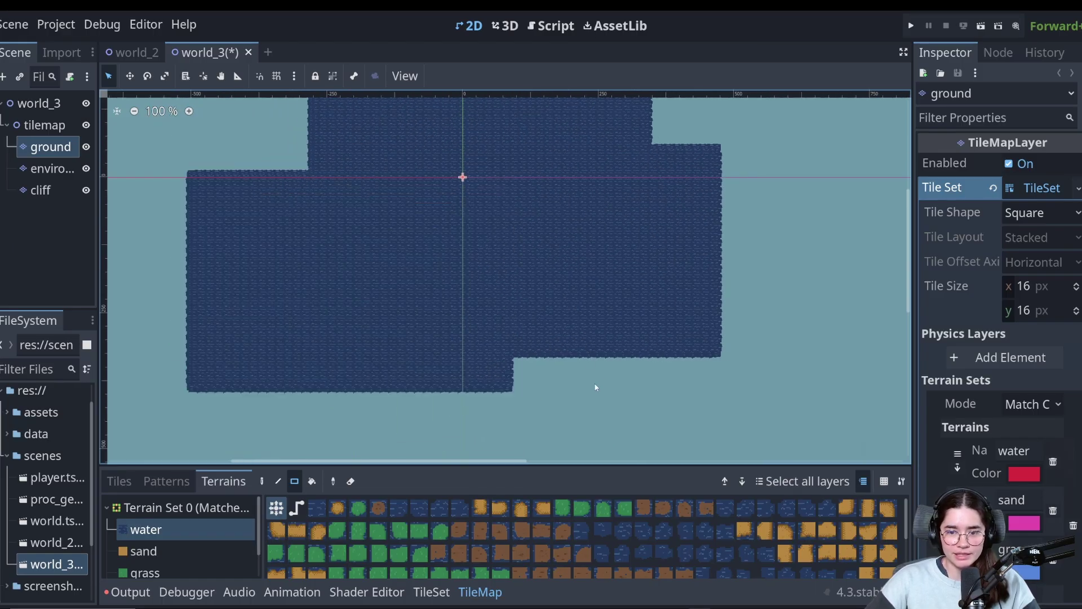
drag(440, 265, 739, 411)
Paint a sand island in the lower-left part of the water and a separate grass island in the lower-right part
click(143, 551)
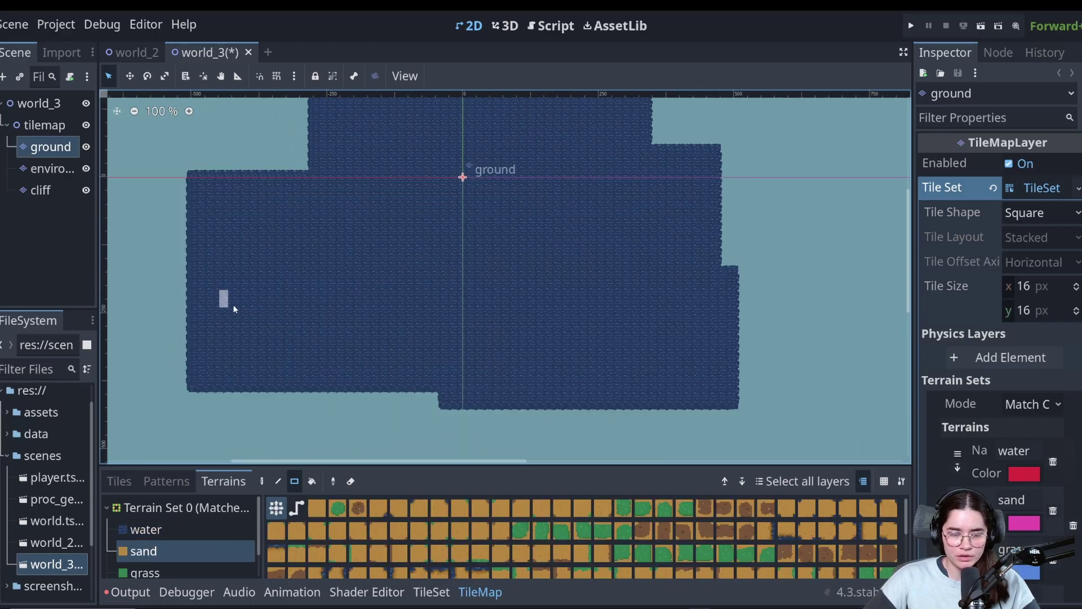
drag(222, 294, 365, 382)
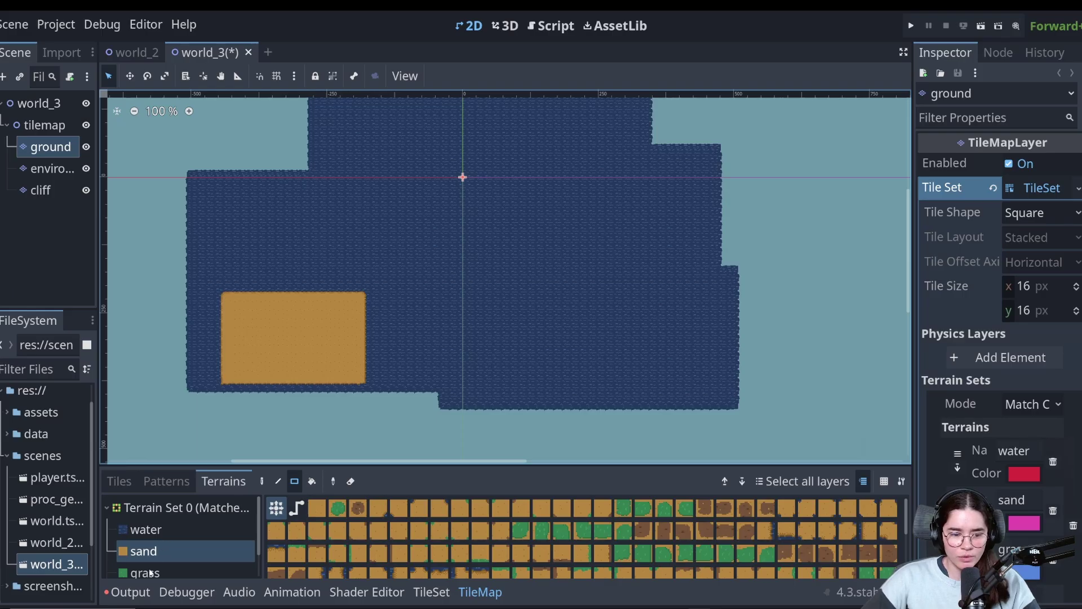
drag(304, 290, 295, 265)
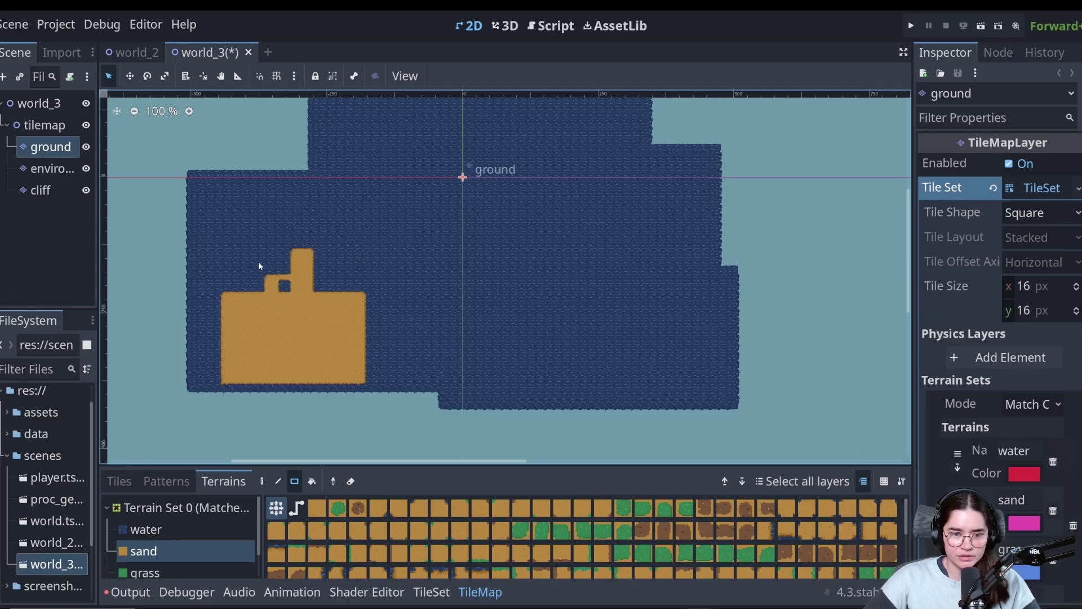
click(163, 570)
mouse_move(492, 252)
mouse_down()
mouse_move(621, 362)
mouse_move(587, 304)
mouse_up()
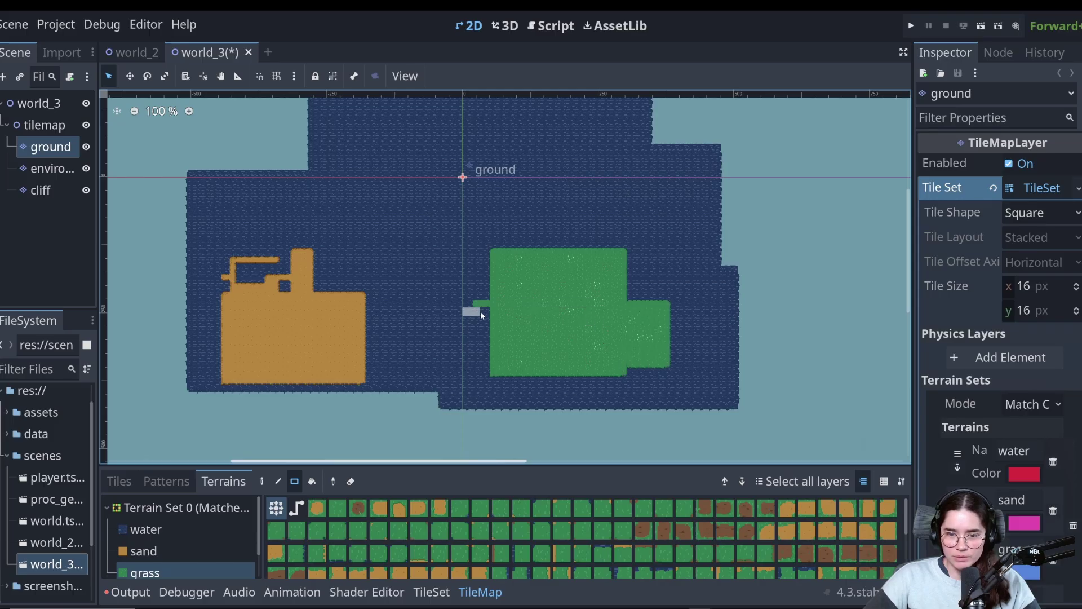
Paint an irregular dirt island with small protrusions in the water above and between the sand and grass islands
scroll(133, 567, down, 2)
click(161, 562)
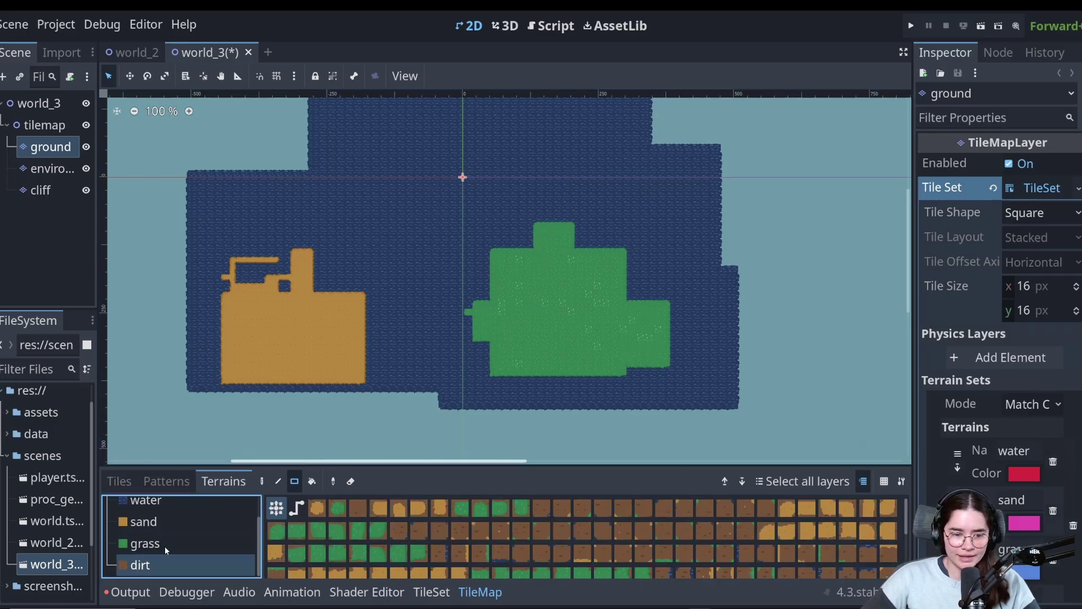
drag(369, 145, 443, 260)
scroll(461, 199, up, 2)
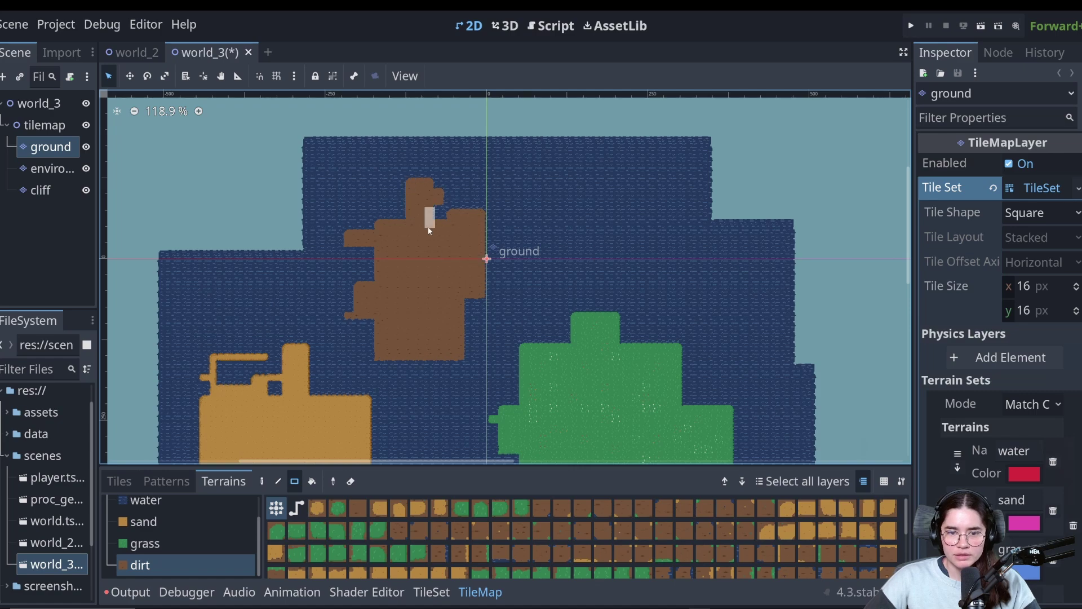
scroll(431, 339, up, 4)
middle_drag(431, 339, 465, 203)
scroll(465, 203, down, 3)
scroll(466, 257, up, 4)
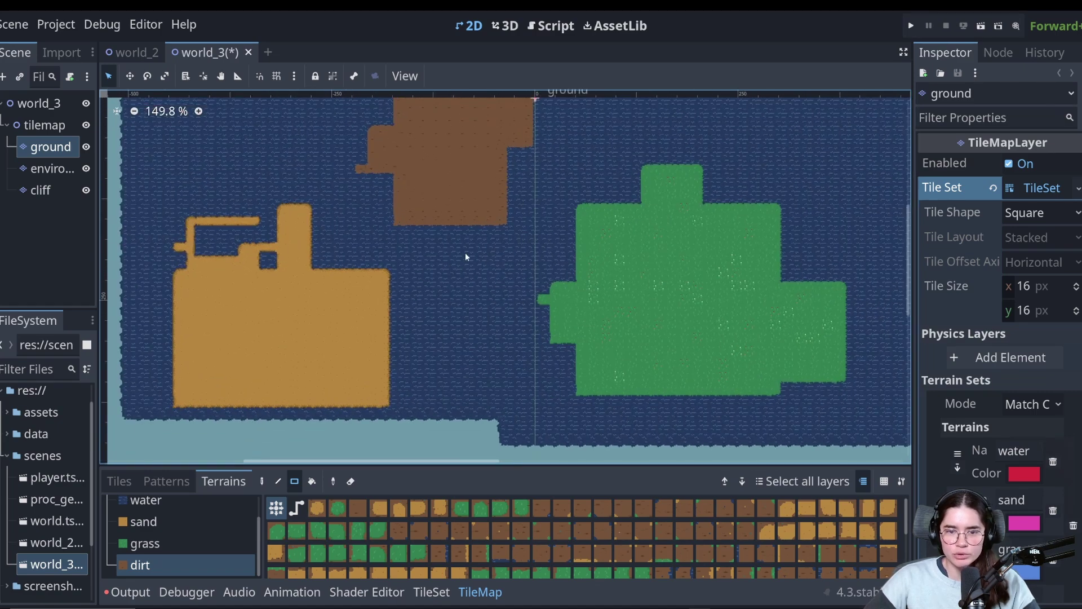
middle_drag(466, 257, 426, 369)
drag(375, 282, 343, 309)
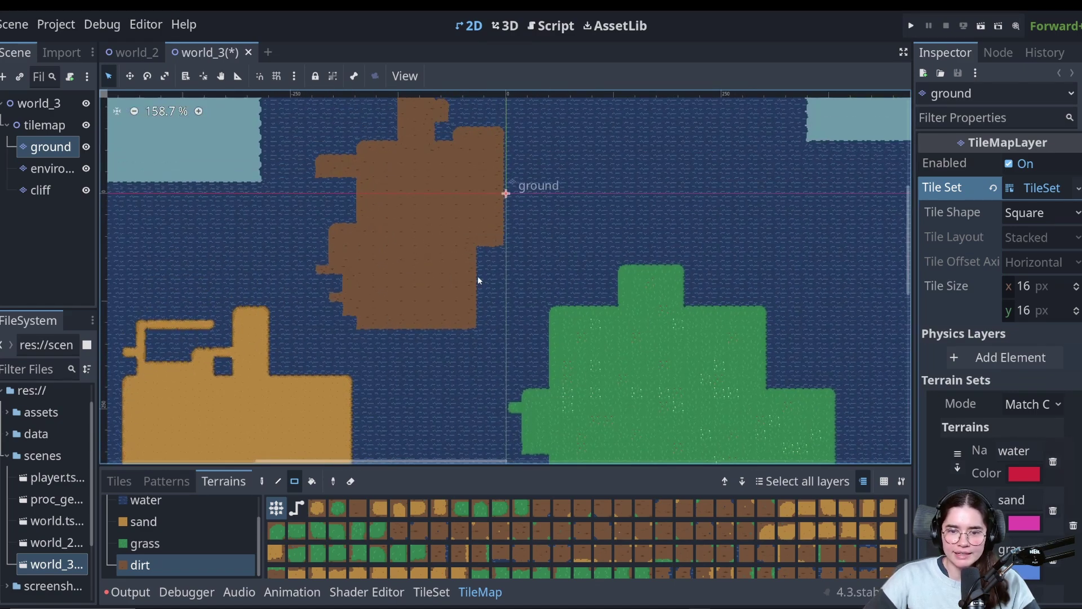
scroll(536, 195, up, 4)
scroll(549, 327, down, 6)
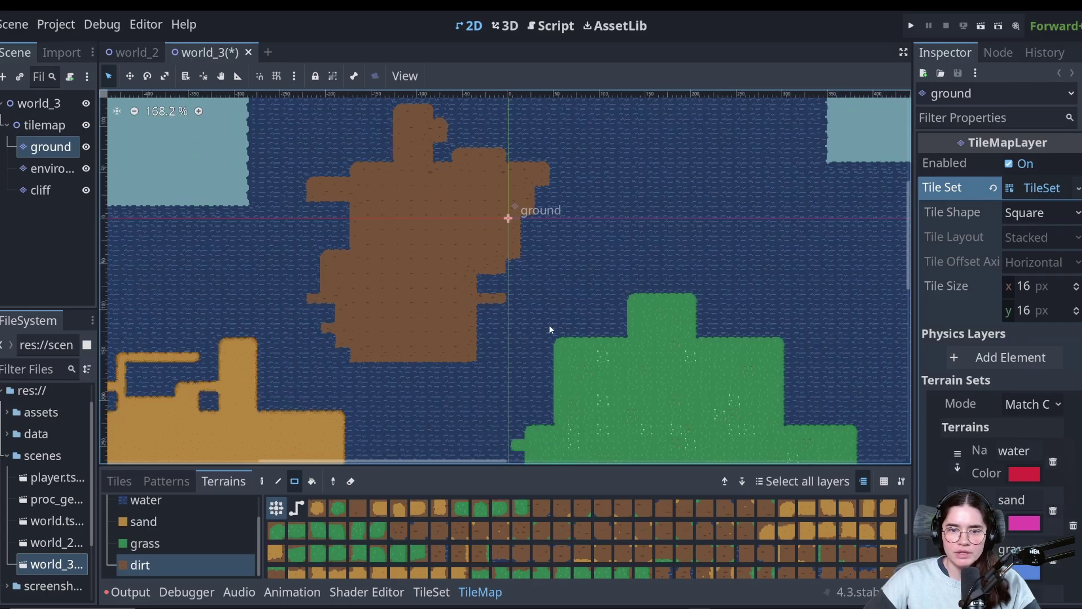
Paint a grass patch with irregular edges inside the sand island to test the sand-to-grass transition
middle_drag(458, 411, 529, 233)
scroll(530, 232, down, 4)
click(145, 543)
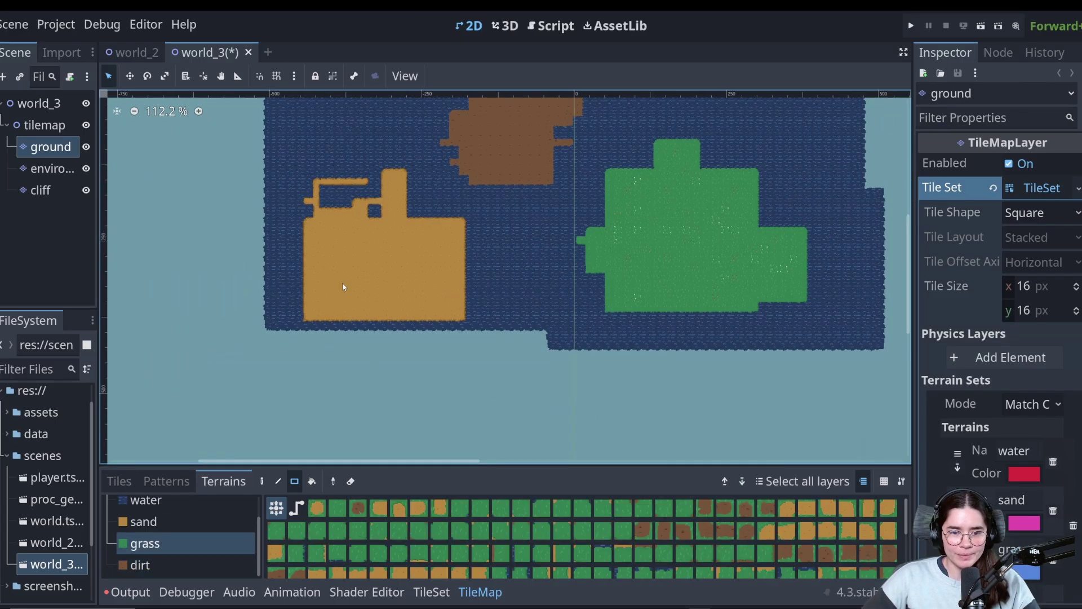
drag(334, 247, 427, 311)
scroll(431, 258, up, 3)
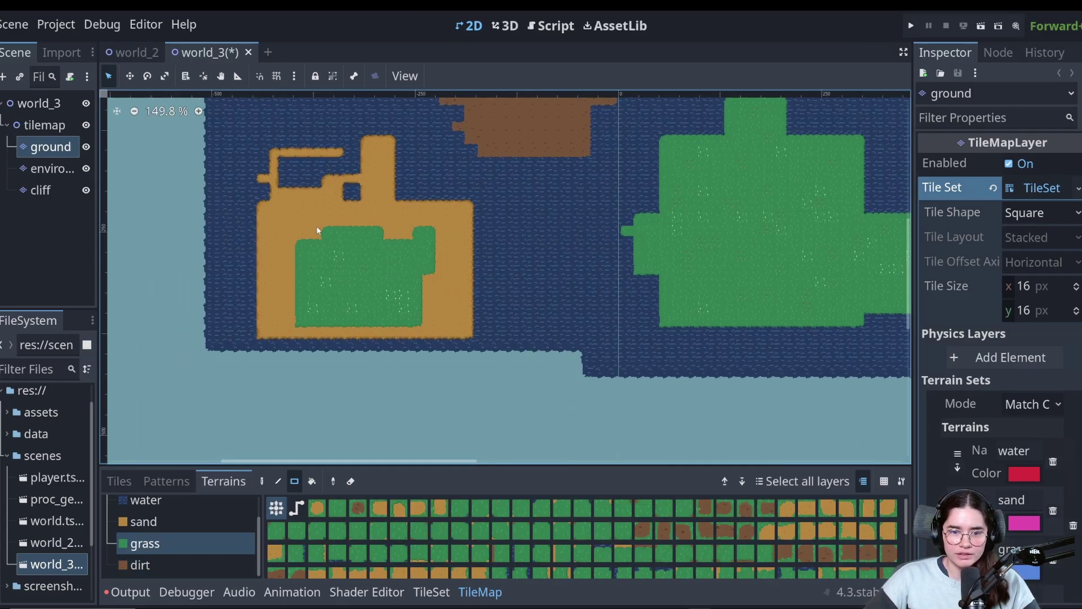
Paint an irregular grass patch inside the dirt island to test the dirt-to-grass transition
middle_drag(486, 277, 431, 396)
drag(479, 154, 479, 141)
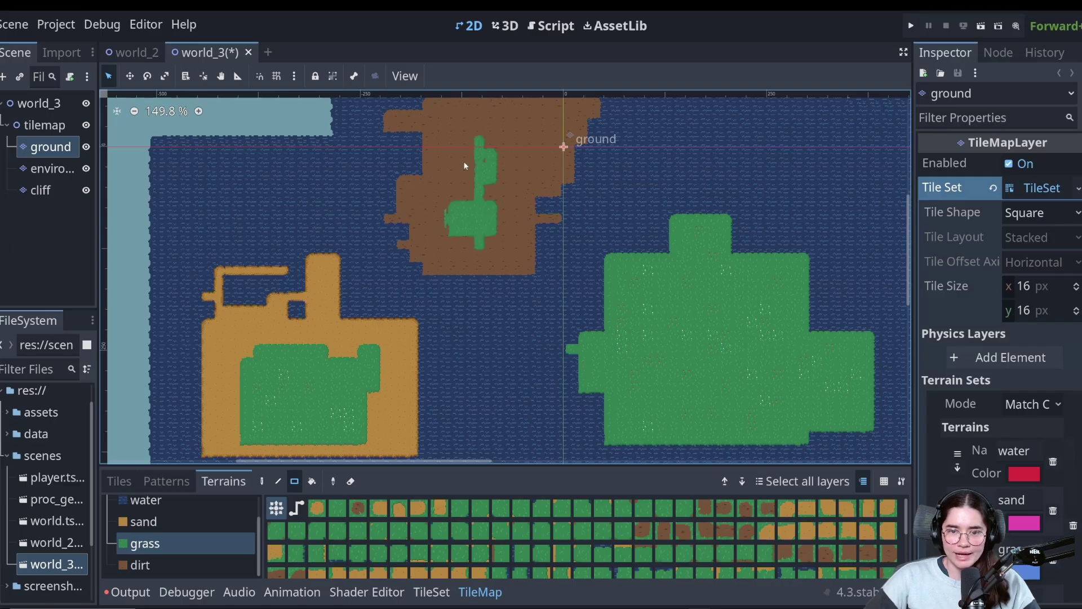
scroll(459, 210, up, 10)
middle_drag(452, 174, 453, 245)
drag(445, 191, 435, 238)
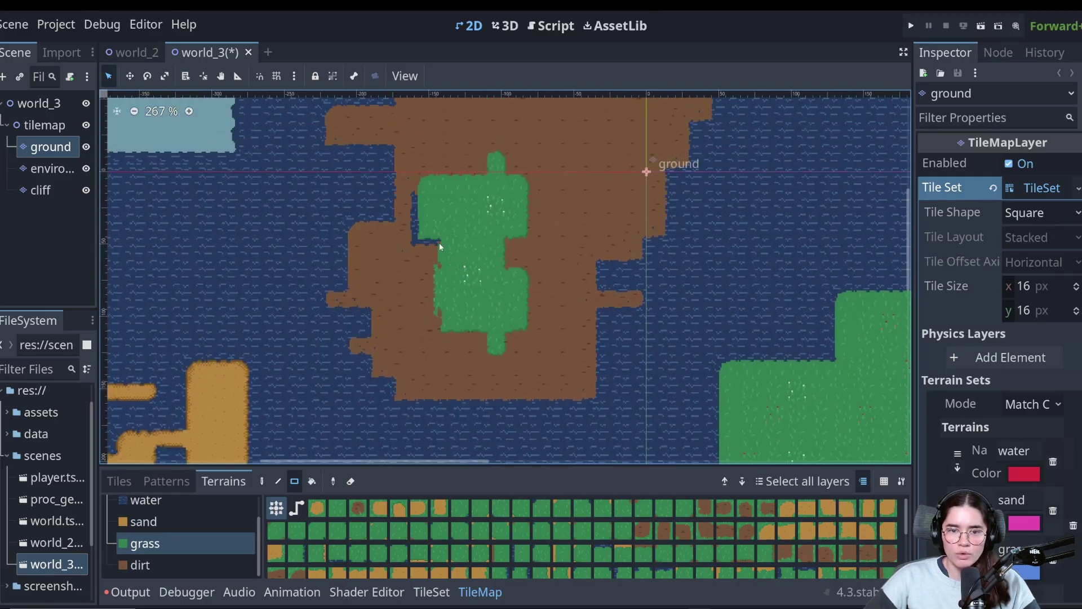
drag(526, 176, 593, 214)
drag(532, 229, 524, 298)
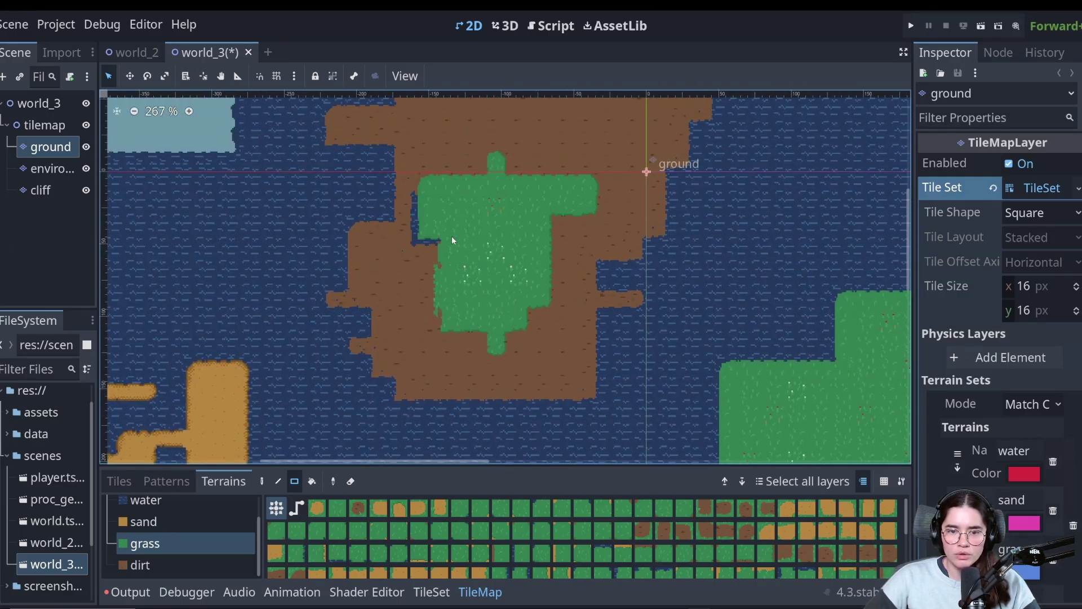
drag(451, 236, 440, 292)
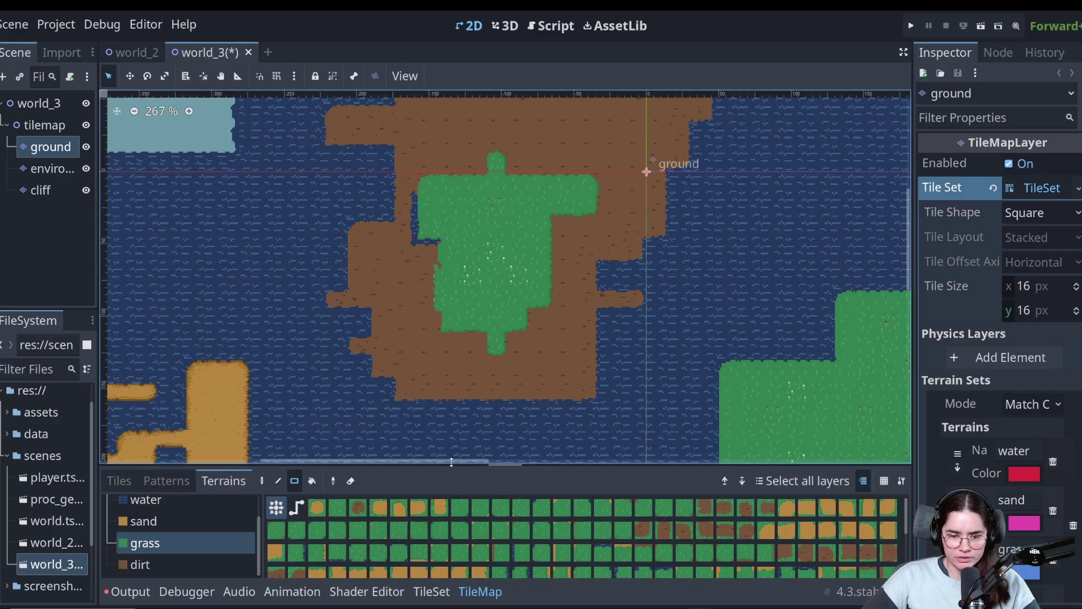
Repaint the wrongly assigned grass bits as dirt on the inner-corner and edge tiles of the dirt-transition block in grass_tileset.png
click(432, 592)
click(159, 467)
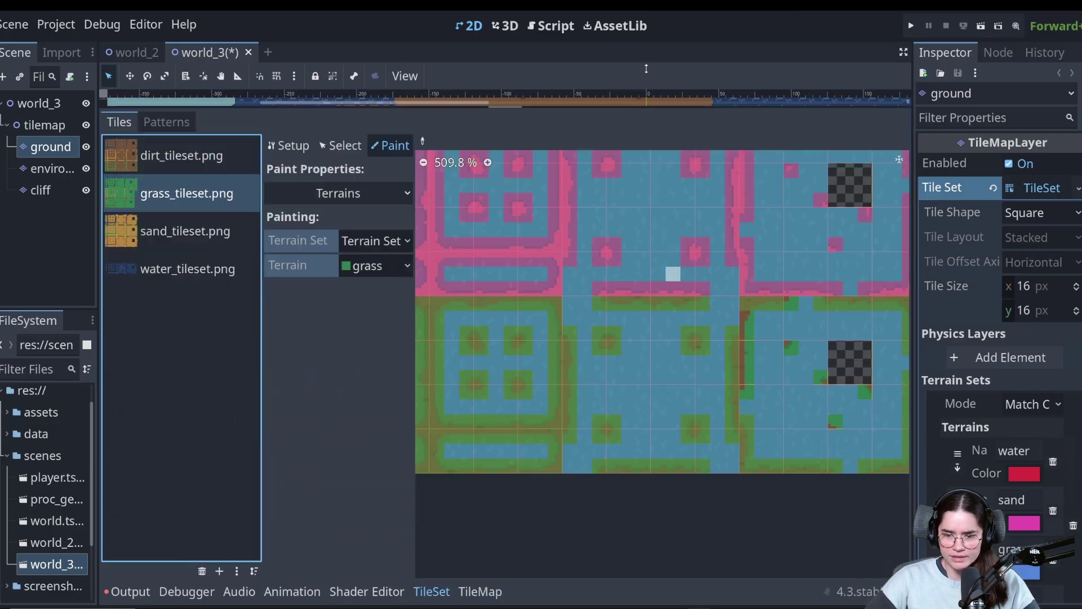
key(shift+F12)
scroll(577, 396, down, 1)
middle_drag(578, 396, 615, 418)
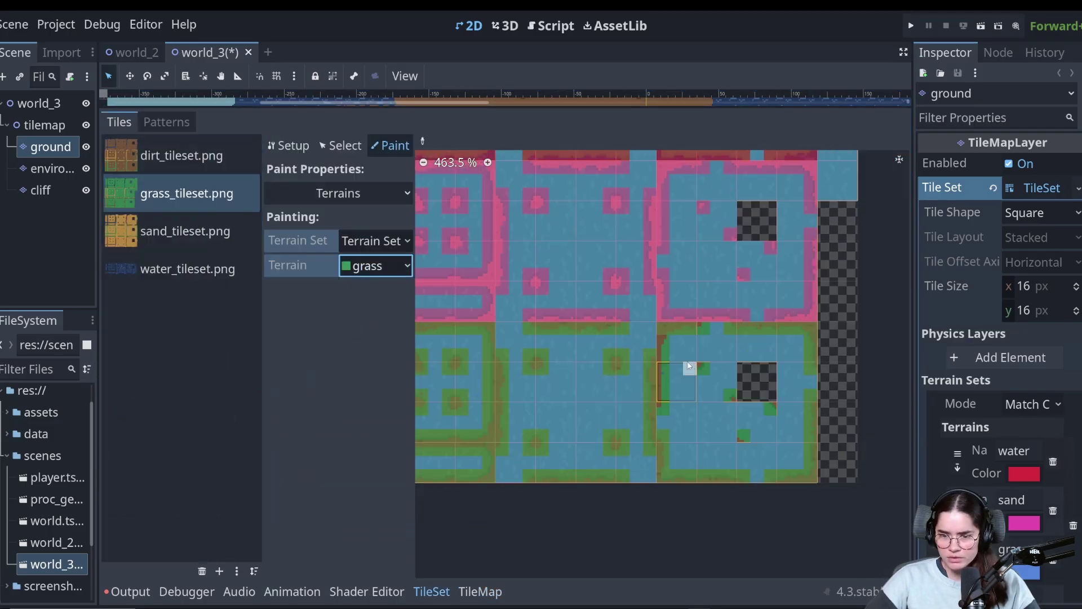
scroll(668, 381, up, 4)
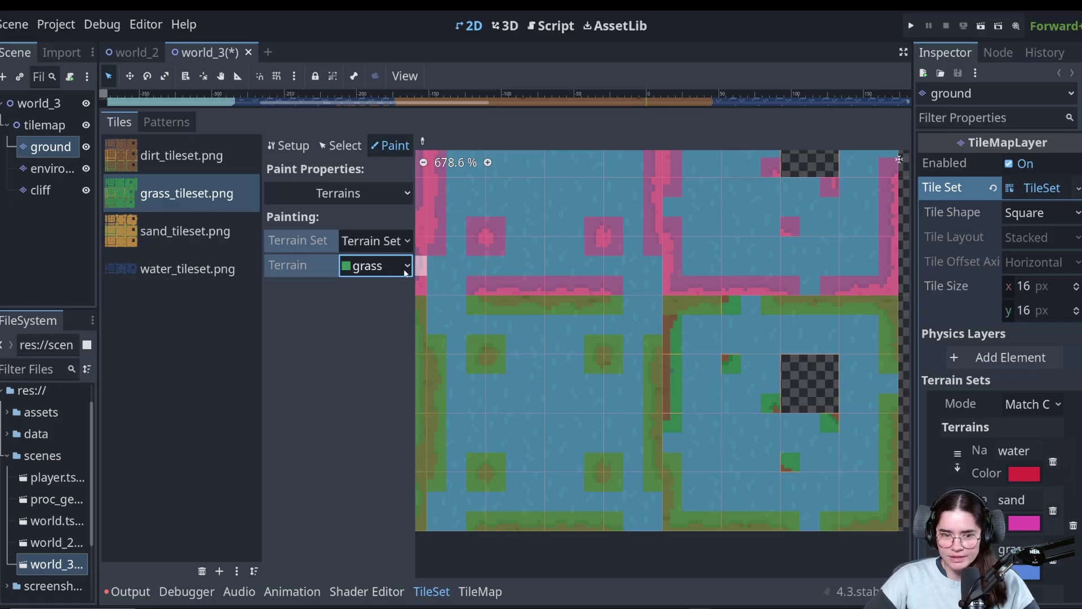
click(375, 266)
click(373, 370)
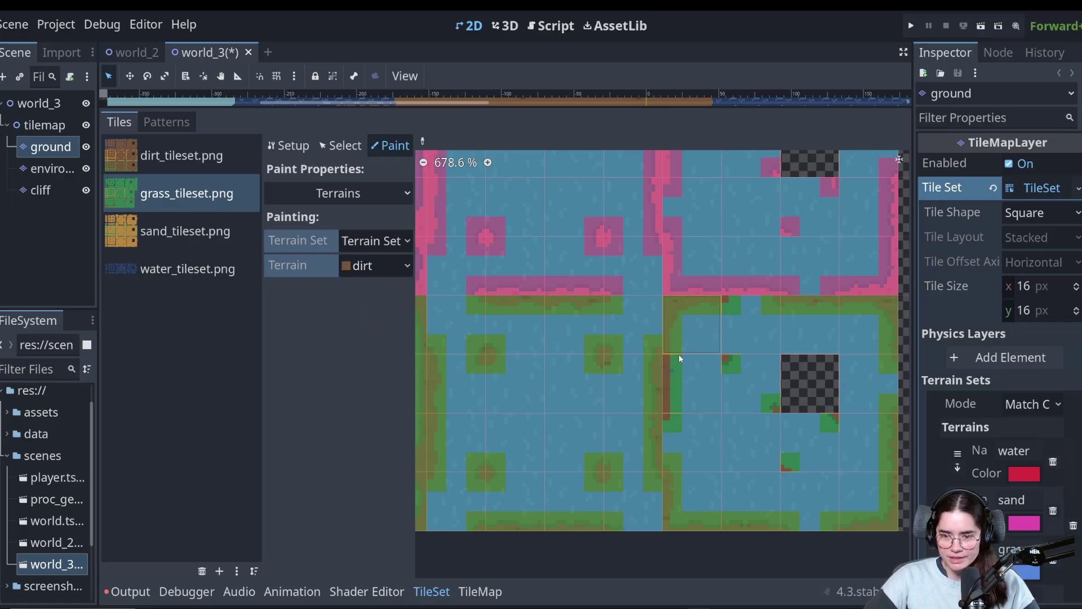
scroll(733, 364, up, 1)
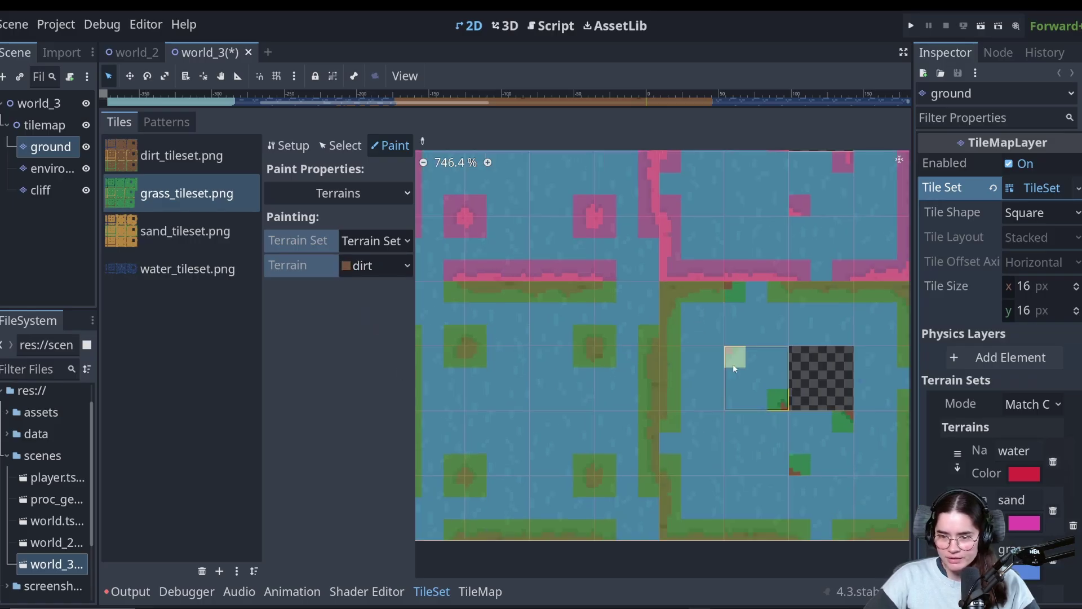
click(790, 409)
click(840, 431)
scroll(840, 432, down, 2)
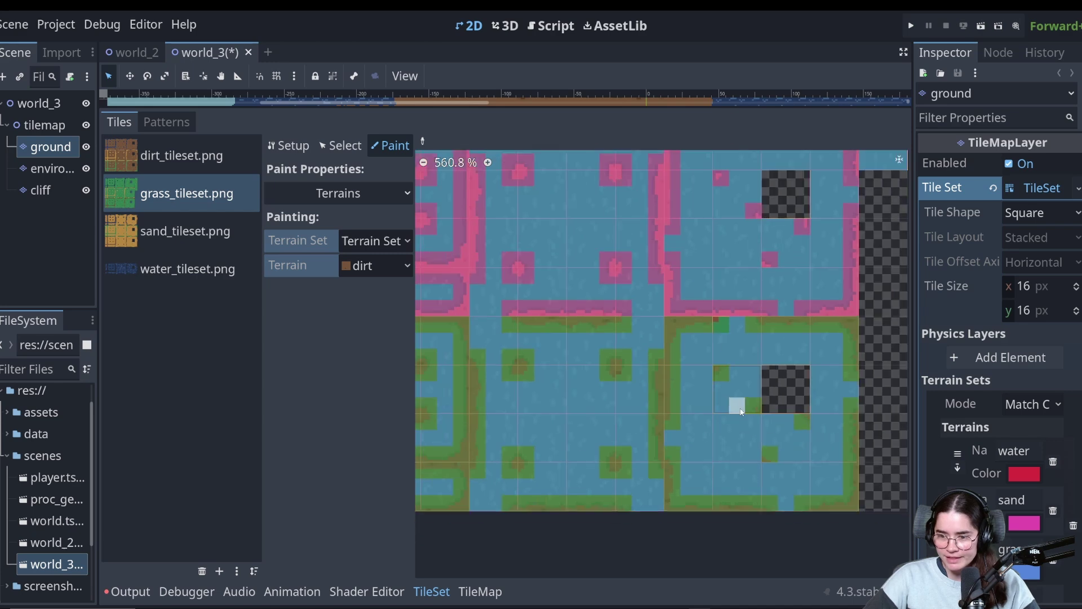
Change the dirt terrain's color to a bright light green and paint the missed corner bit at the block's upper edge as dirt
scroll(1028, 513, down, 3)
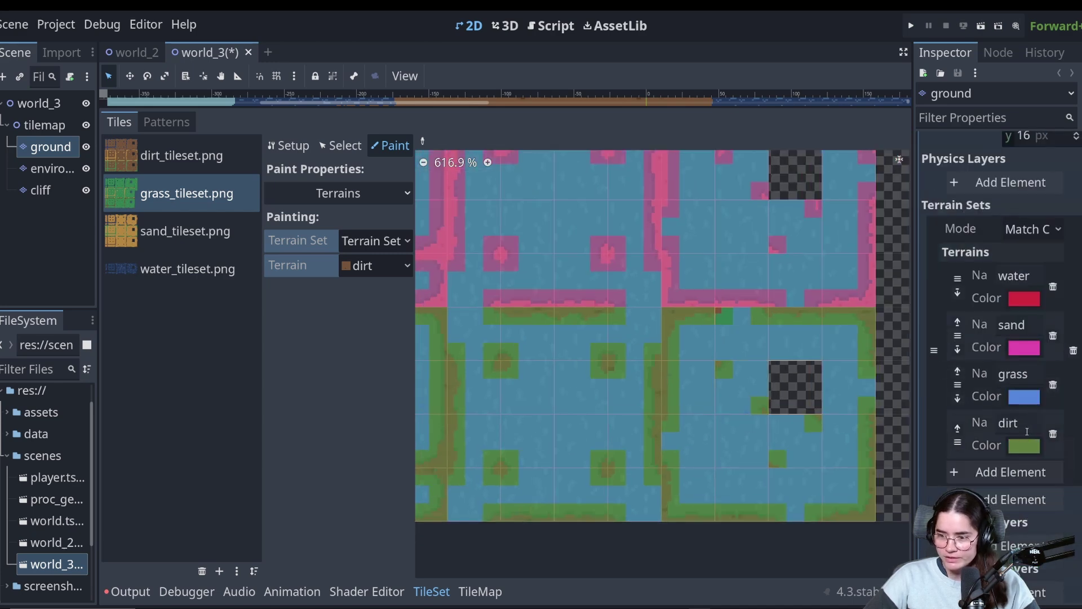
click(1025, 396)
click(961, 423)
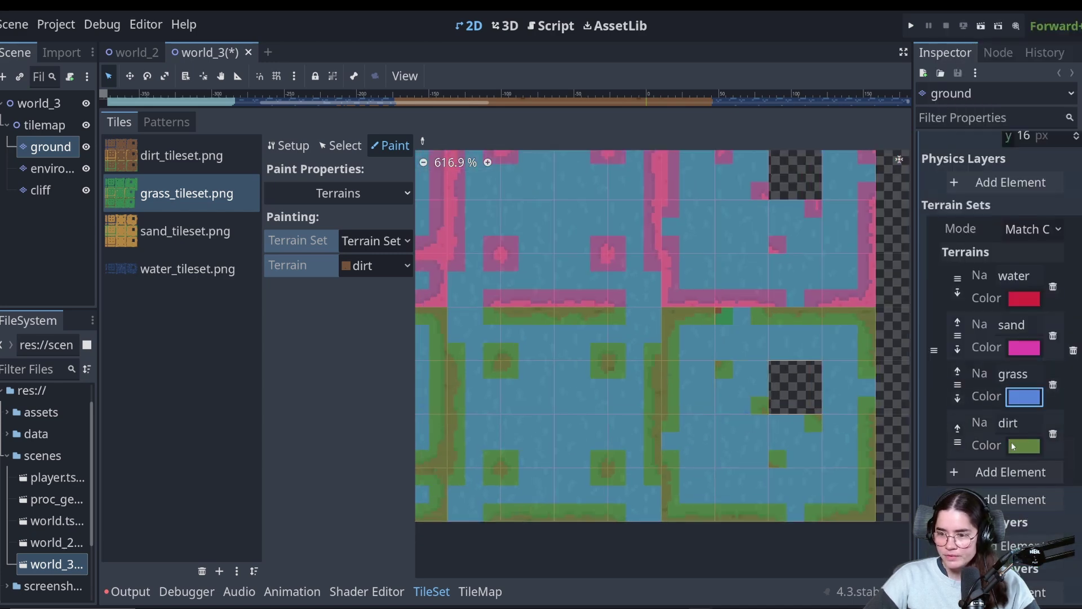
click(1016, 446)
drag(1078, 160, 1039, 90)
click(724, 314)
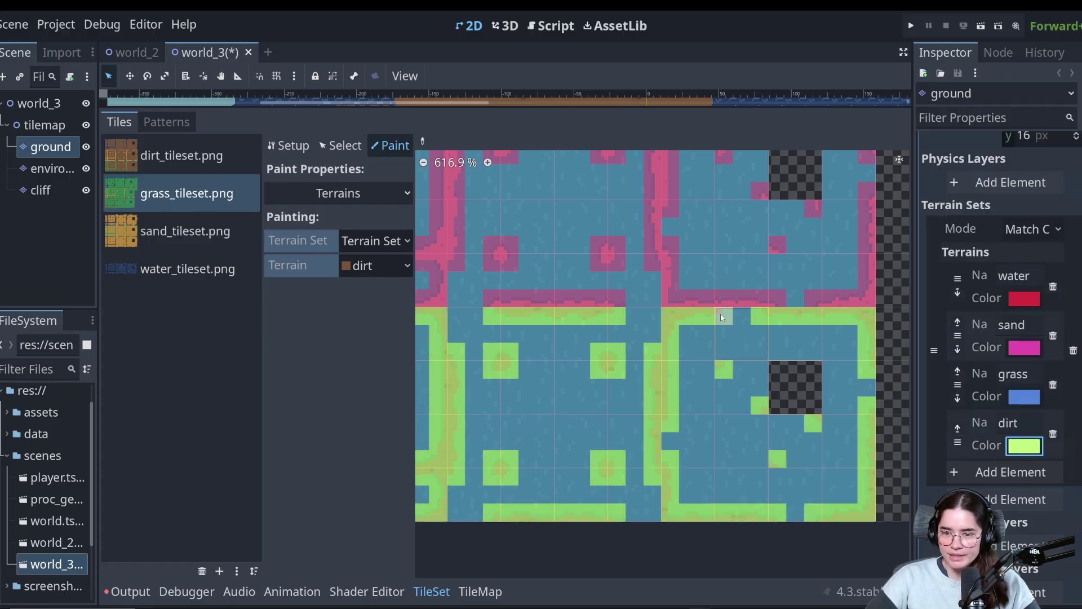
scroll(724, 314, down, 3)
scroll(631, 420, up, 4)
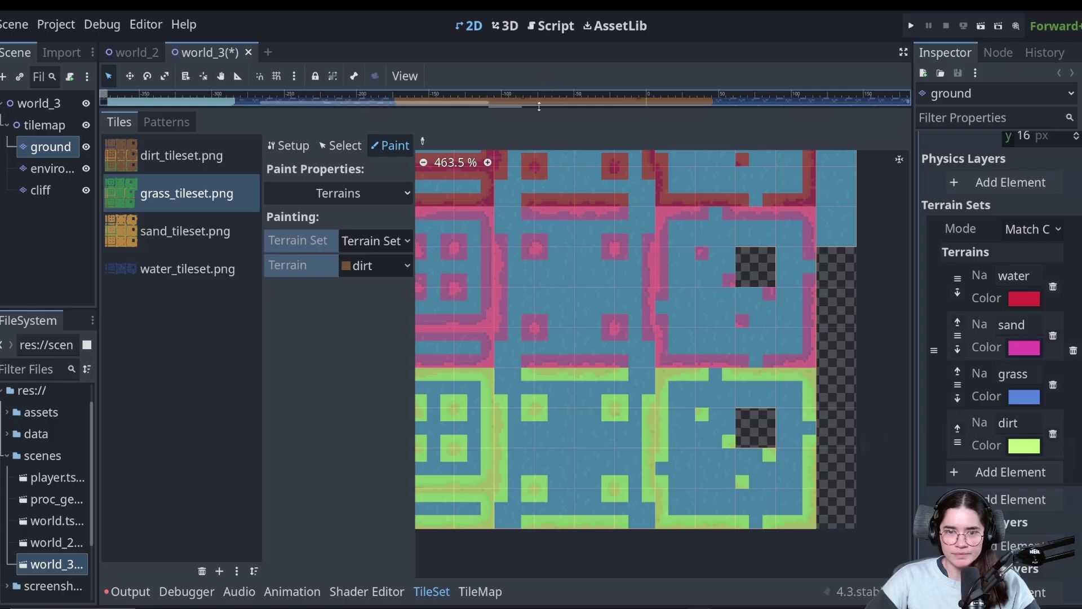
Retest the dirt-to-grass transition on the ground layer by painting grass over the upper-left part of the dirt island
drag(539, 108, 564, 471)
click(480, 597)
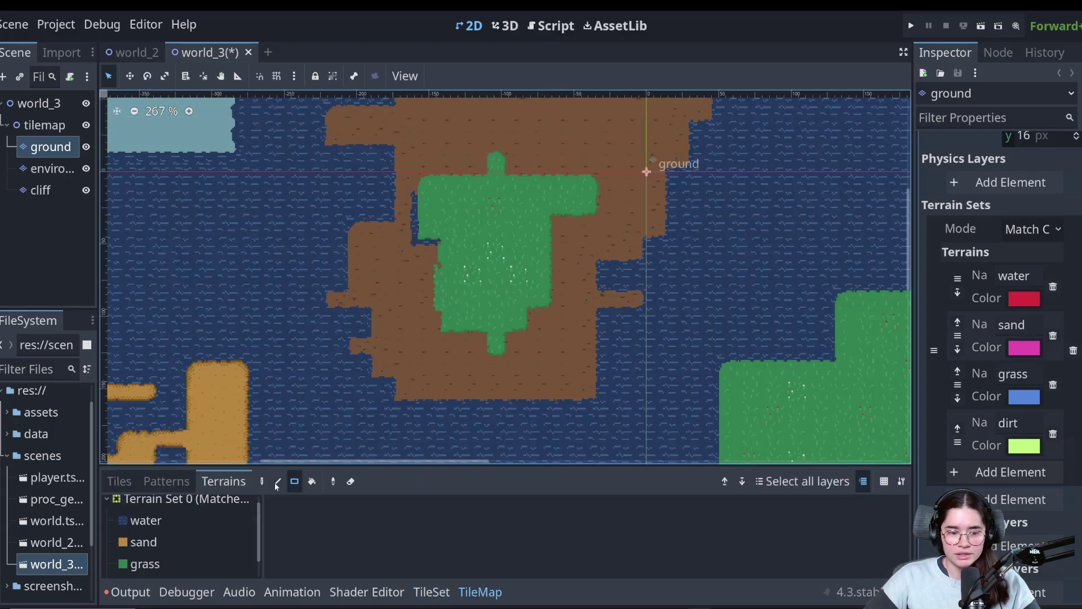
scroll(164, 545, down, 1)
click(164, 563)
click(169, 542)
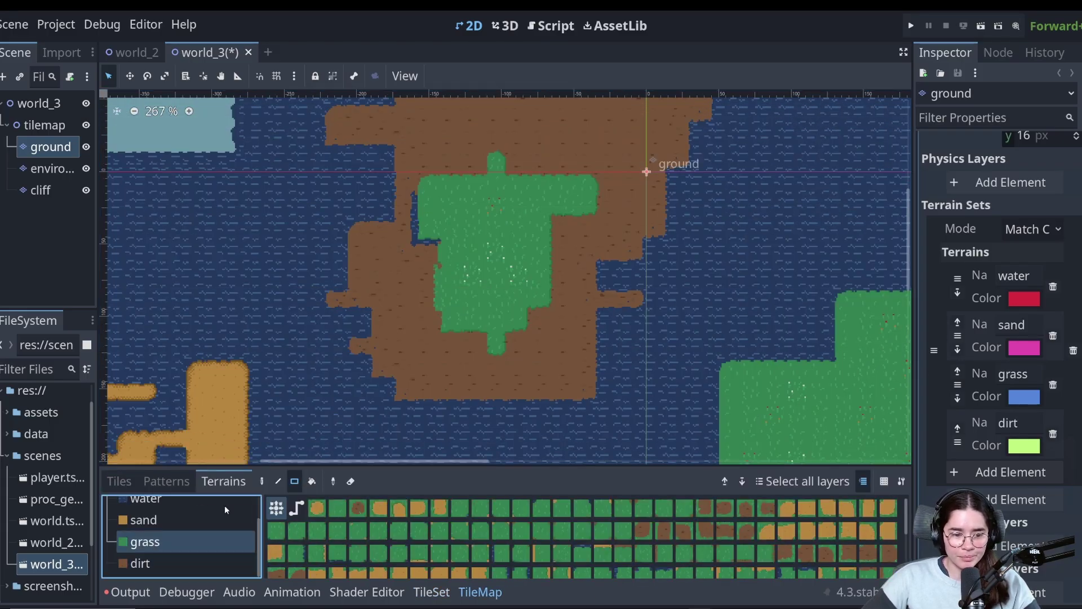
mouse_move(423, 155)
mouse_down()
mouse_move(451, 205)
mouse_move(444, 258)
mouse_move(420, 247)
mouse_up()
middle_drag(486, 273, 625, 308)
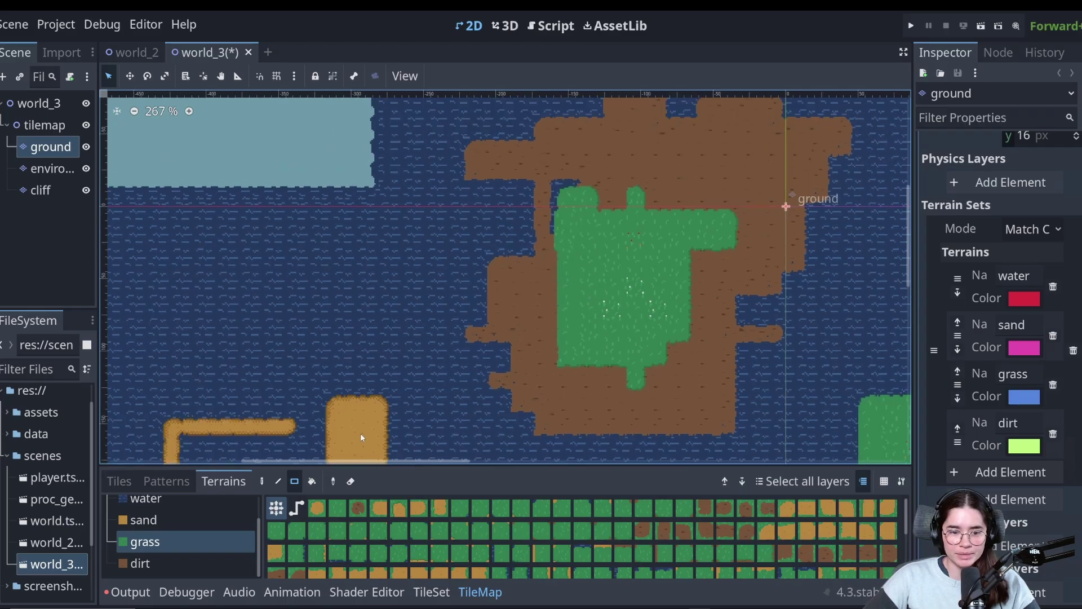
click(164, 547)
drag(481, 158, 641, 292)
scroll(563, 263, down, 1)
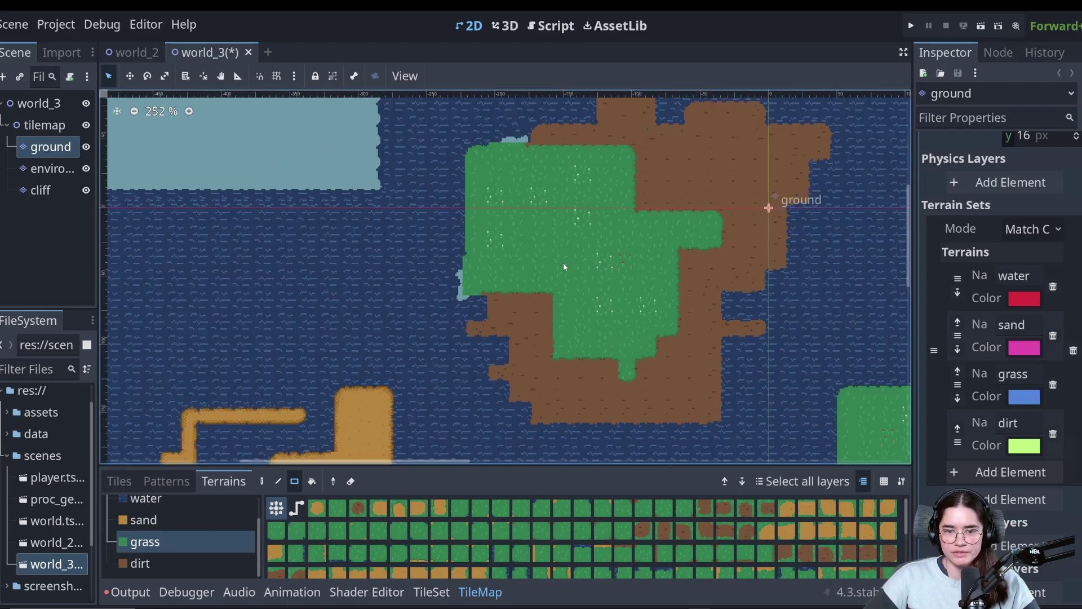
Clear the test grass from the dirt island by erasing it and filling the area with the dirt terrain
click(144, 563)
drag(476, 155, 535, 285)
scroll(508, 316, down, 4)
click(146, 542)
drag(468, 299, 527, 231)
right_drag(423, 175, 550, 372)
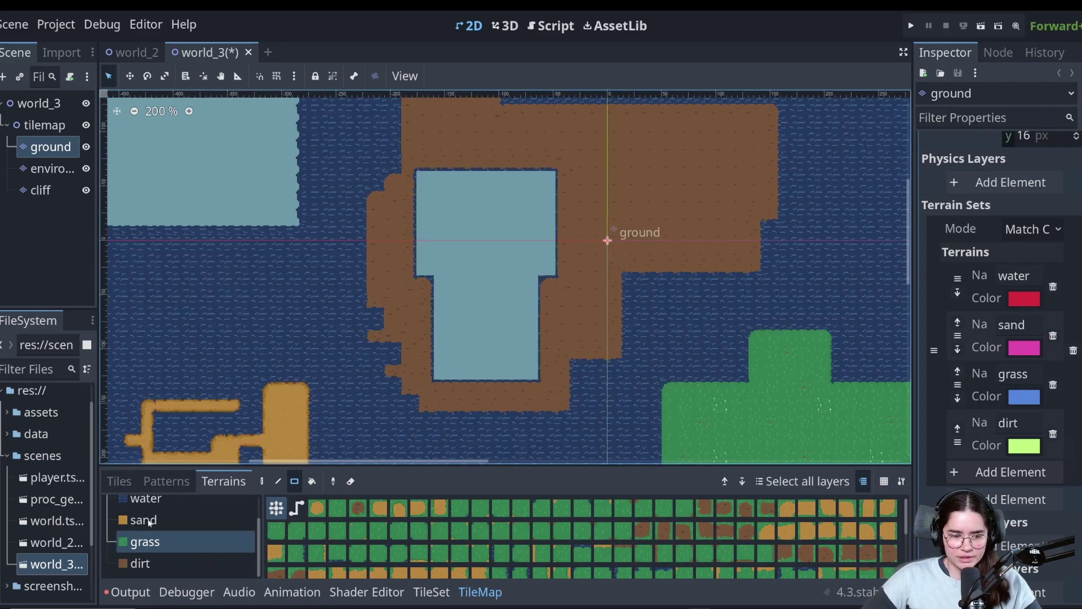
click(144, 563)
drag(550, 164, 423, 375)
Paint a T-shaped grass patch with a small bump on its upper edge in the lower part of the dirt island
click(140, 542)
drag(448, 284, 516, 327)
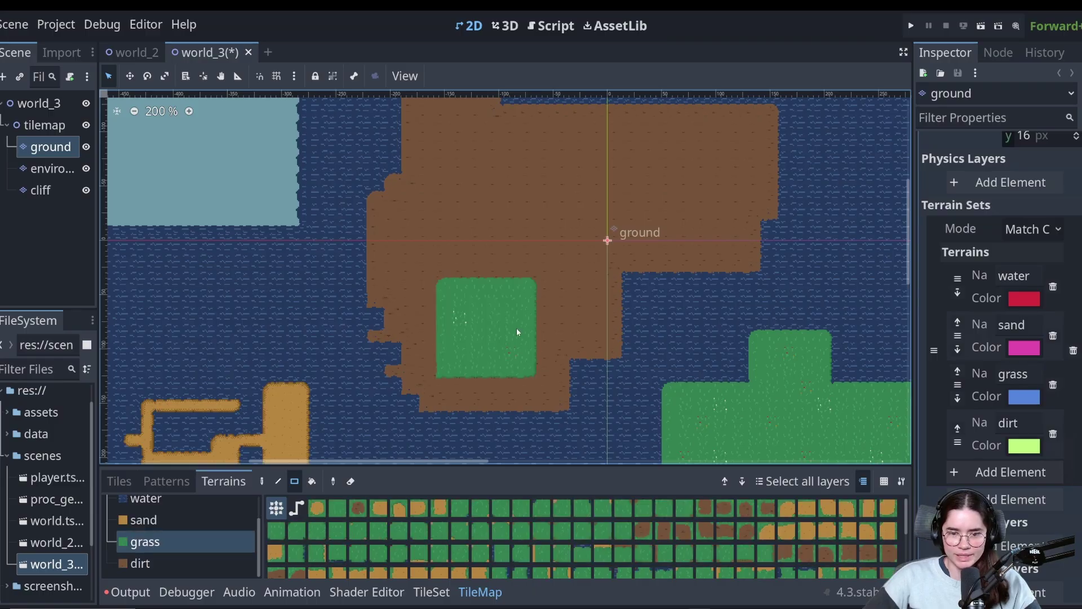
scroll(517, 327, up, 5)
drag(579, 275, 579, 273)
mouse_move(485, 269)
mouse_down()
mouse_move(404, 198)
mouse_move(461, 241)
mouse_up()
middle_drag(507, 212, 474, 272)
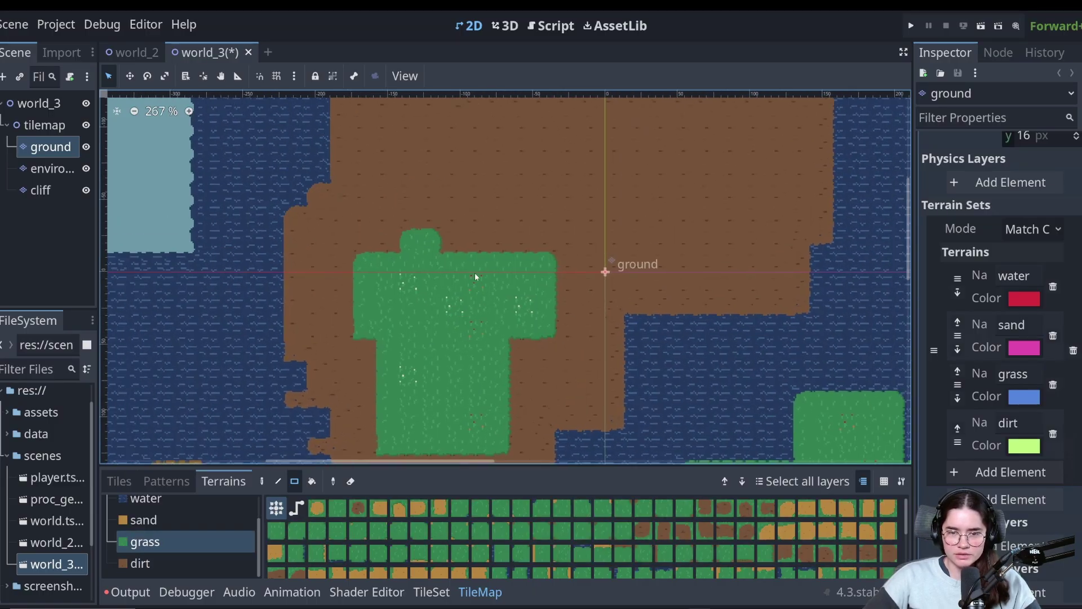
Paint small, irregular grass strips and blocks above the T-shaped grass patch to test narrow dirt-to-grass transitions
click(500, 191)
mouse_move(570, 190)
mouse_down()
mouse_move(595, 216)
mouse_move(571, 236)
mouse_up()
drag(570, 237, 547, 214)
drag(593, 168, 639, 191)
drag(571, 146, 500, 168)
drag(478, 168, 478, 214)
click(500, 237)
drag(455, 144, 455, 121)
drag(431, 144, 408, 168)
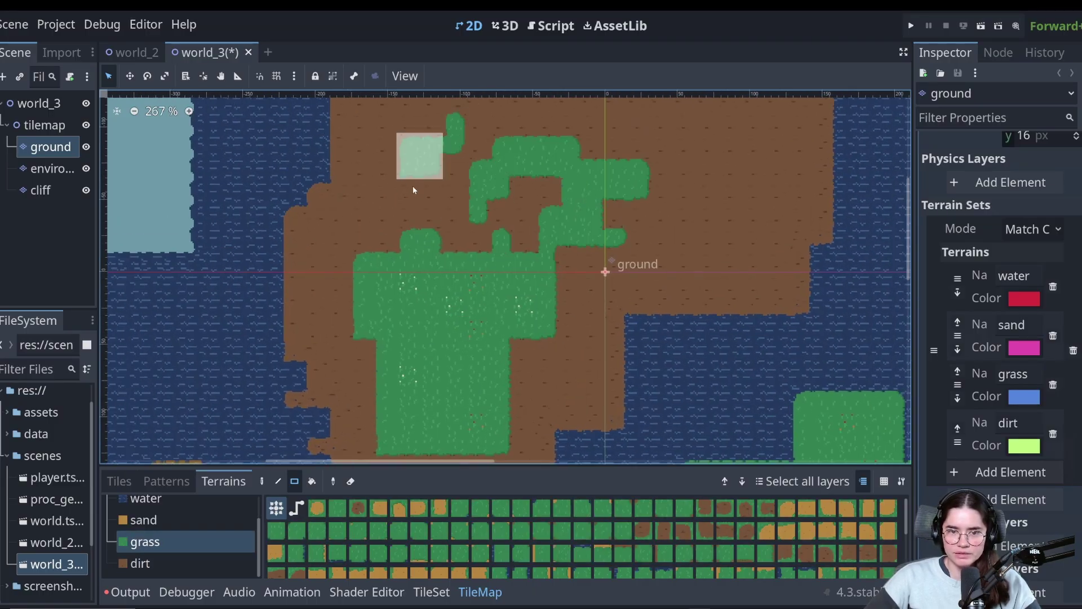
Extend the grass with a large block on the dirt island's upper-right part and fill the dirt gap enclosed beside it
middle_drag(568, 168, 462, 308)
drag(459, 256, 651, 354)
drag(605, 377, 507, 378)
drag(443, 376, 349, 354)
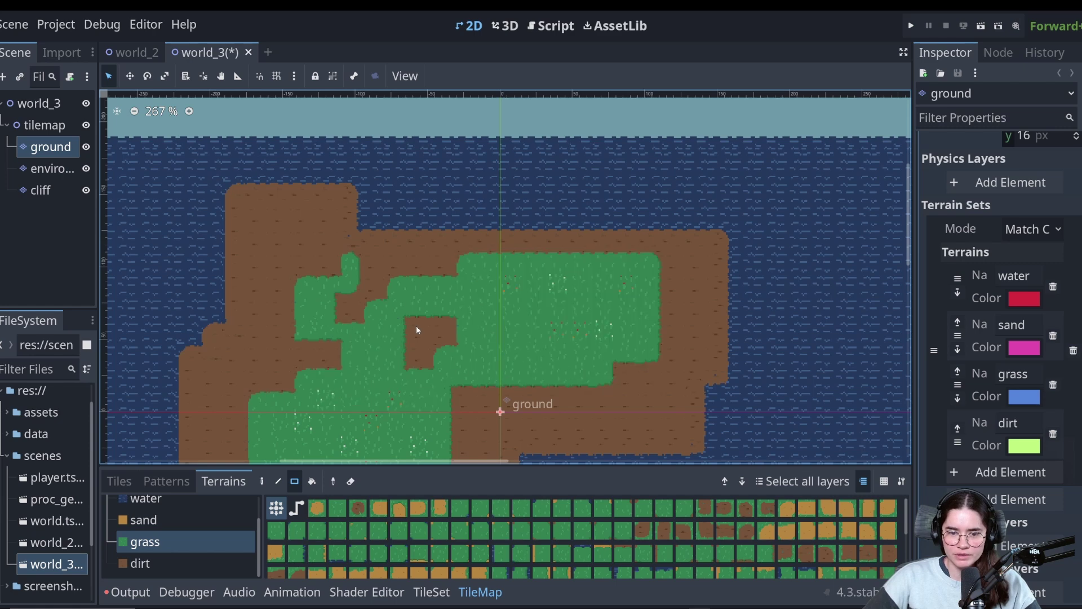
drag(416, 328, 465, 374)
Paint two small dirt patches and a sand square inside the grass, plus two narrow sand strips on the surrounding dirt
middle_drag(447, 341, 482, 227)
click(139, 564)
drag(355, 375, 397, 393)
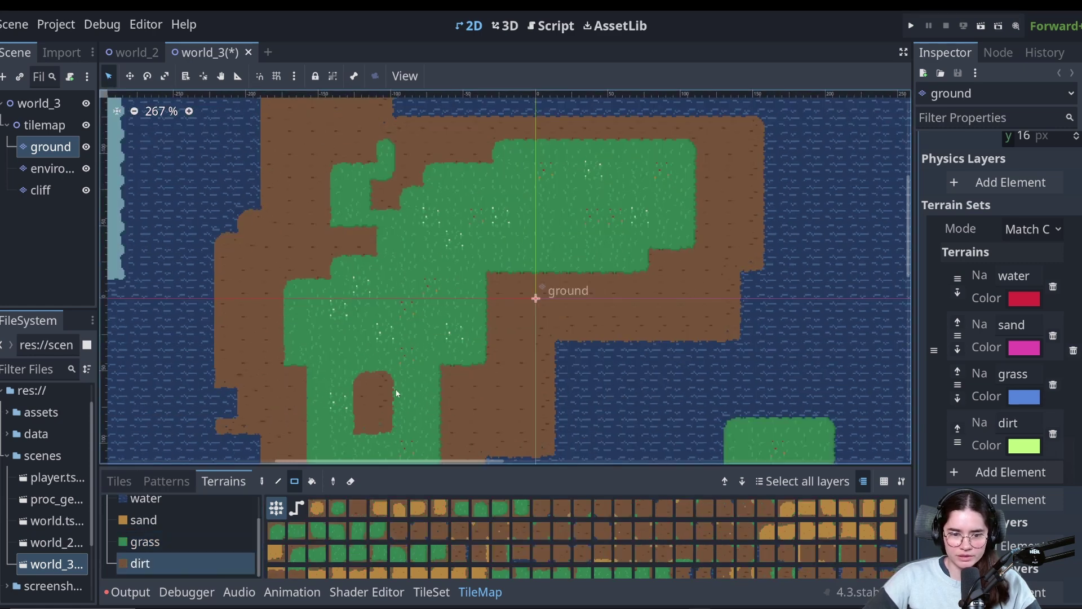
click(142, 520)
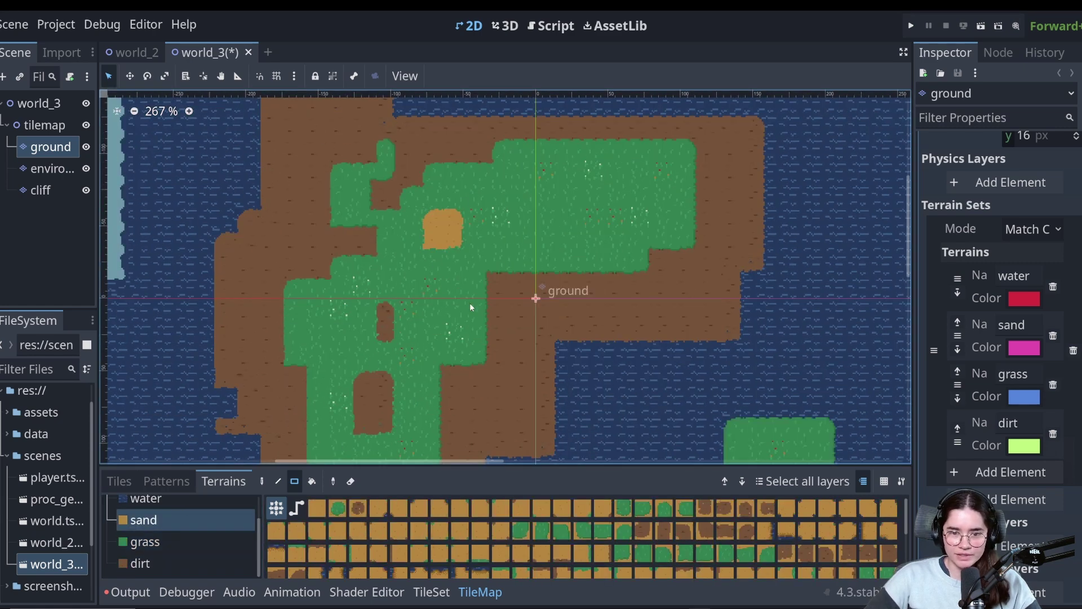
scroll(410, 399, down, 8)
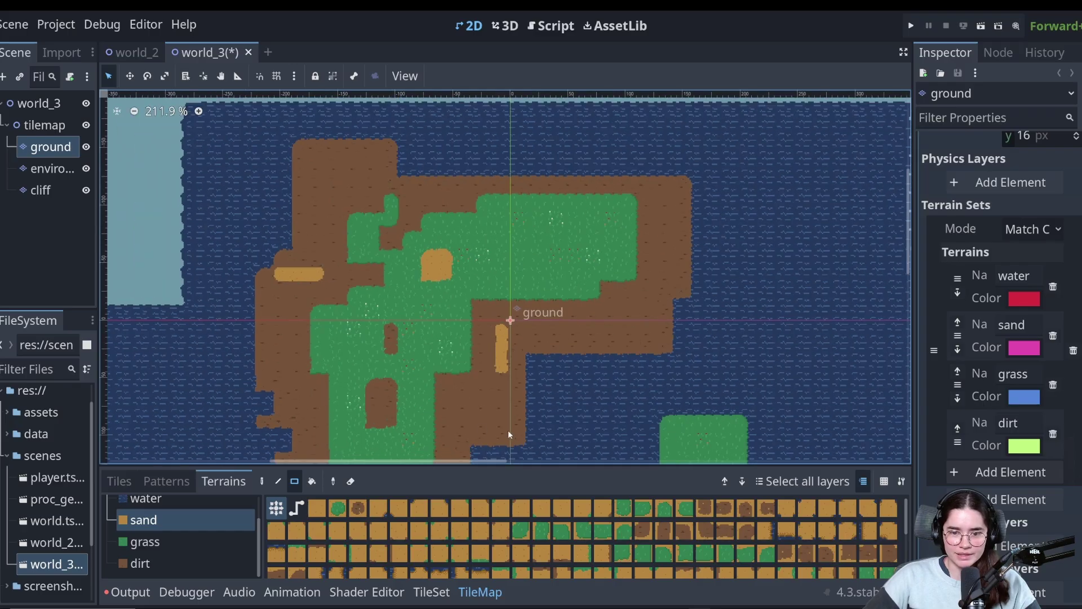
Try a sand rectangle in the middle of the lower-right grass island and undo it
middle_drag(570, 452, 520, 248)
middle_drag(442, 344, 378, 264)
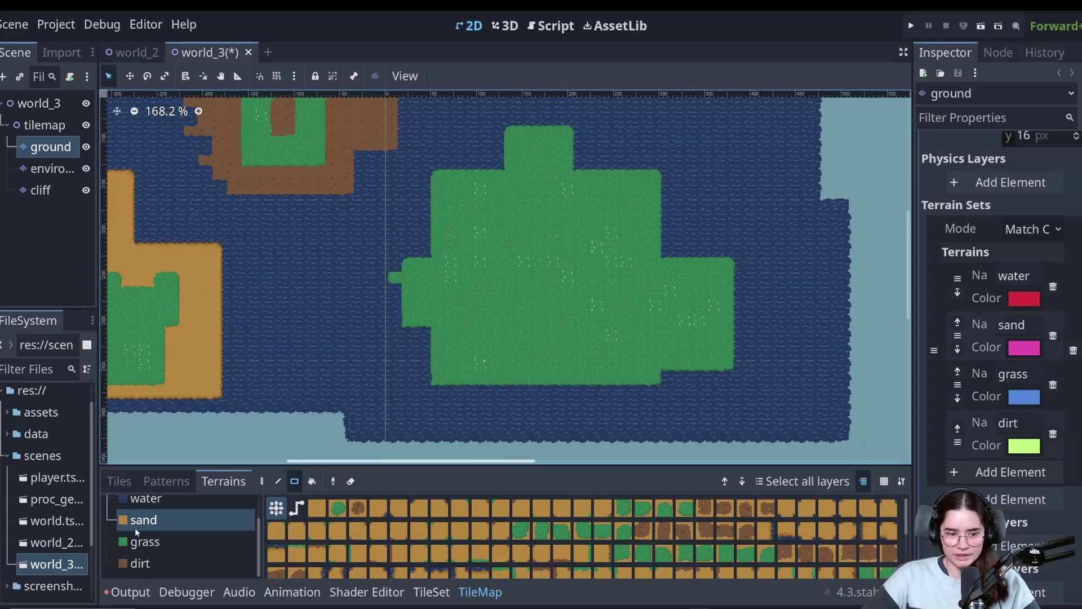
drag(470, 254, 607, 338)
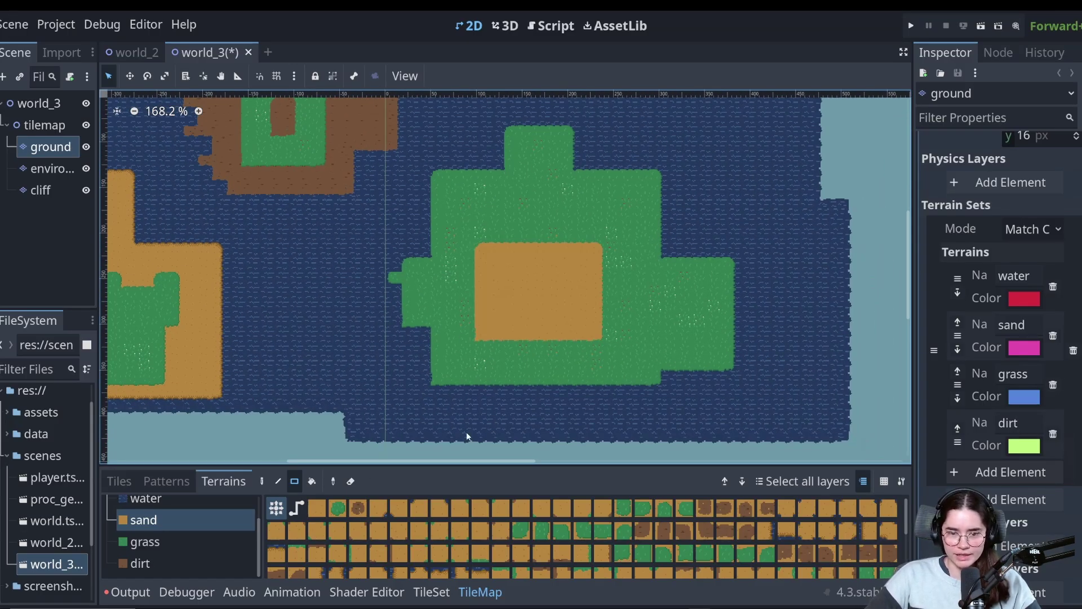
click(170, 563)
key(ctrl+z)
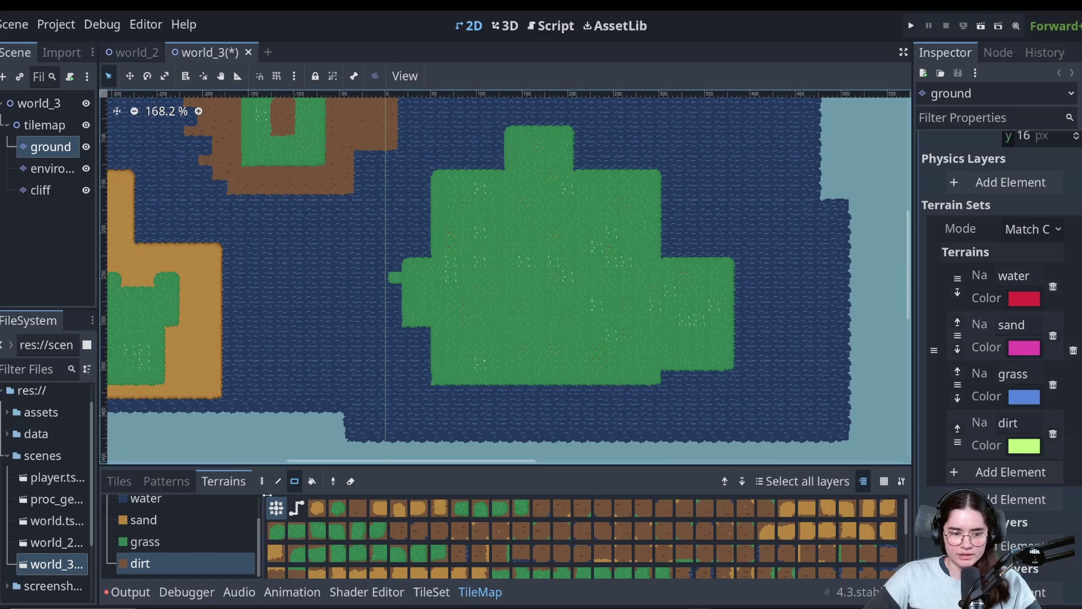
Paint a dirt rectangle with irregular dirt extensions inside the grass island and undo the last few extensions
drag(460, 255, 587, 340)
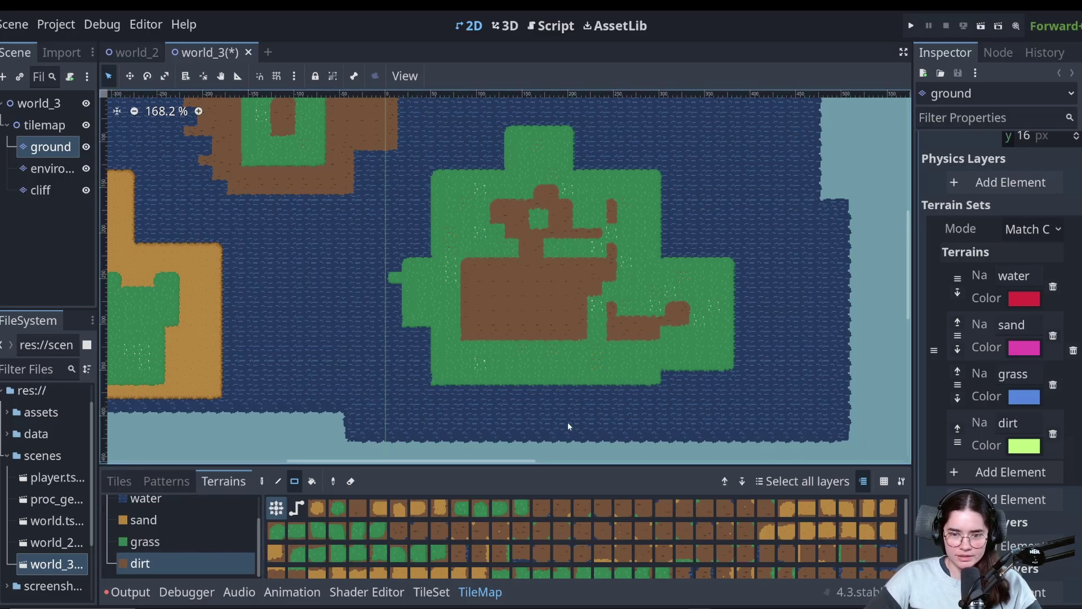
key(ctrl+z)
key(ctrl+z)
key(ctrl+z)
key(ctrl+z)
key(ctrl+z)
key(ctrl+z)
key(ctrl+z)
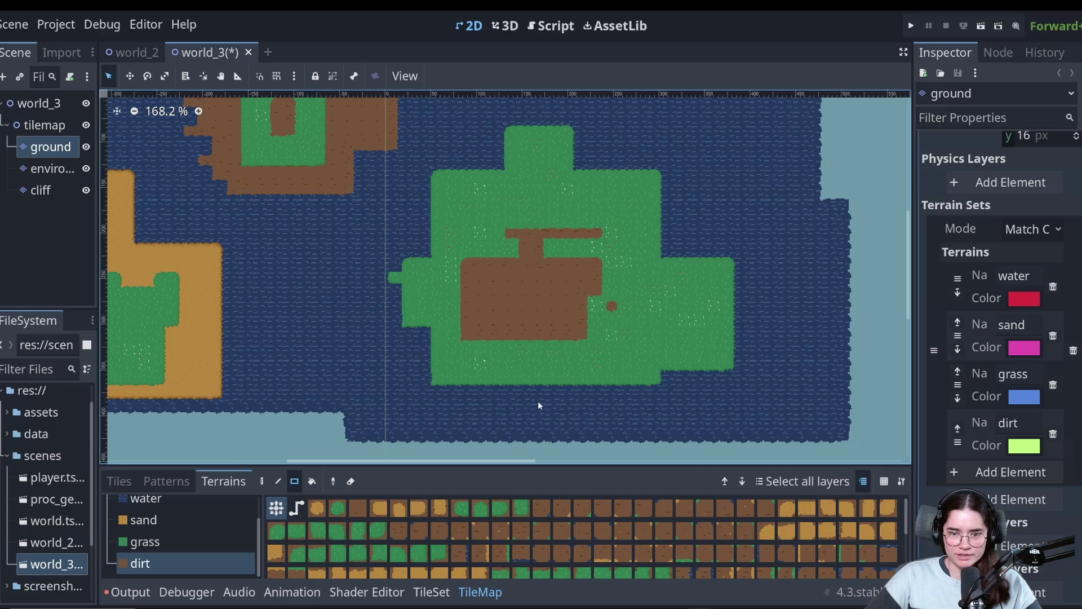
Try an L-shaped sand patch near the grass island's upper edge and undo it
click(219, 519)
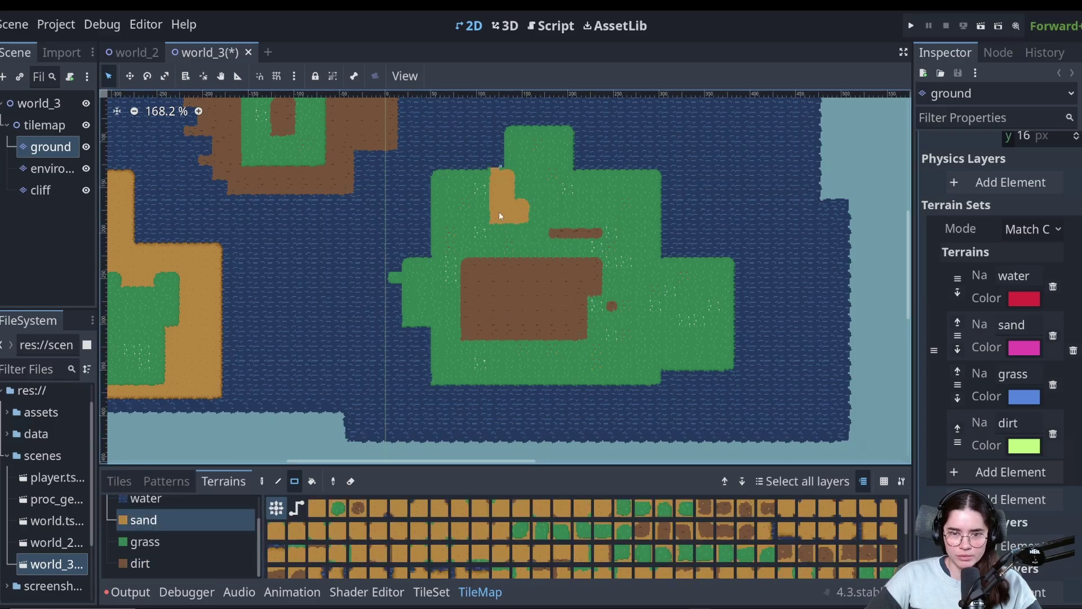
key(ctrl+z)
scroll(514, 210, up, 5)
middle_drag(521, 221, 569, 327)
key(ctrl+z)
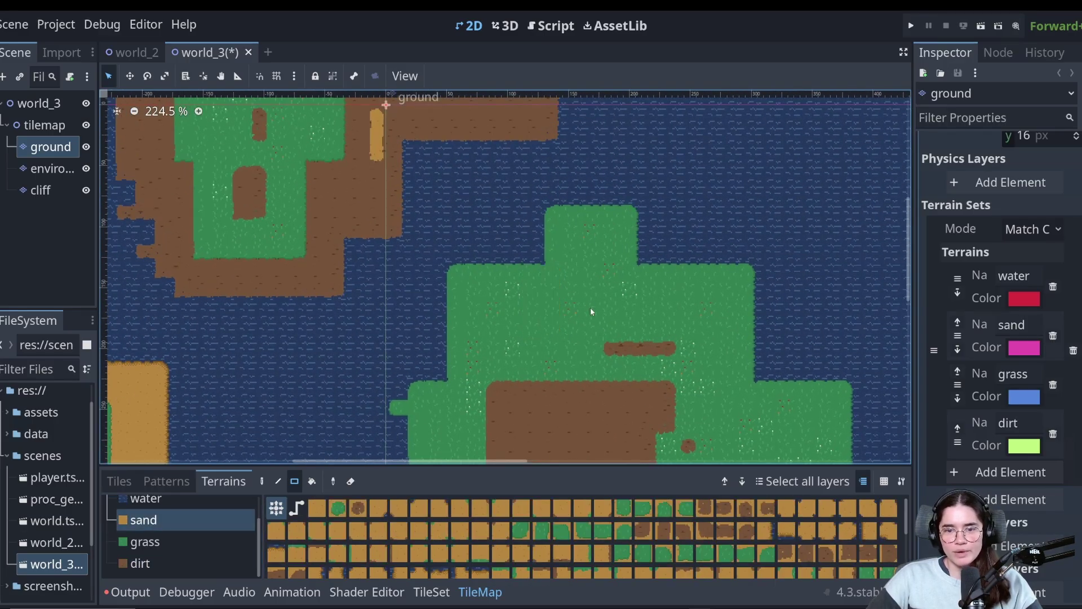
Paint a sand rectangle, two narrow sand strips and a single sand tile in the upper part of the grass island
drag(531, 328, 552, 332)
mouse_move(591, 310)
mouse_down()
mouse_move(684, 314)
mouse_move(675, 313)
mouse_up()
drag(708, 310, 709, 331)
click(708, 387)
Paint a large stepped sand area beside and below the dirt rectangle, and undo the last sand stroke overlapping the dirt
middle_drag(714, 354, 603, 213)
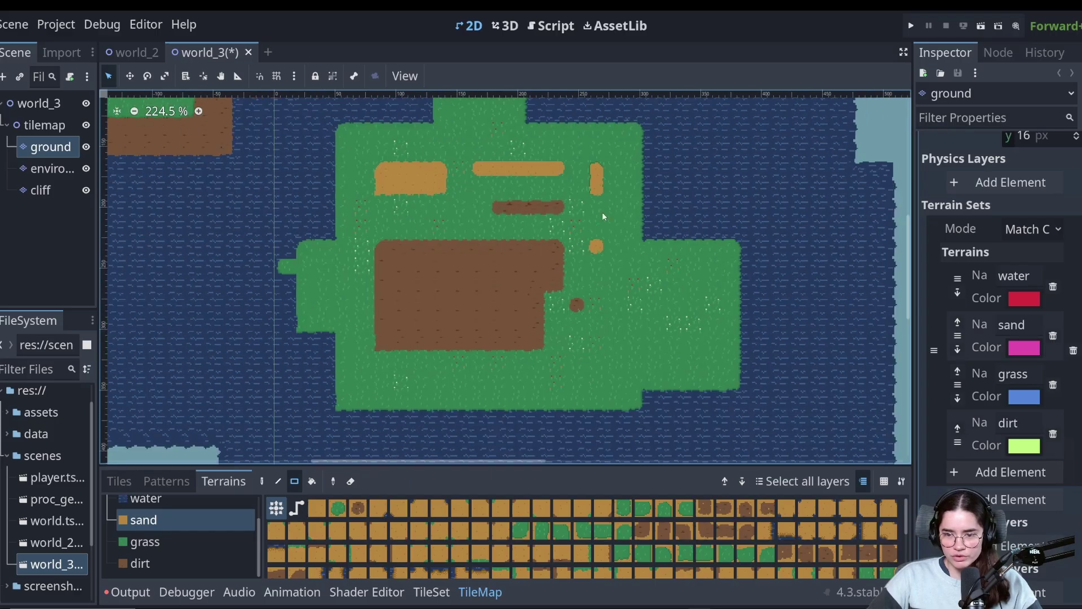
drag(635, 266, 680, 331)
drag(586, 368, 443, 380)
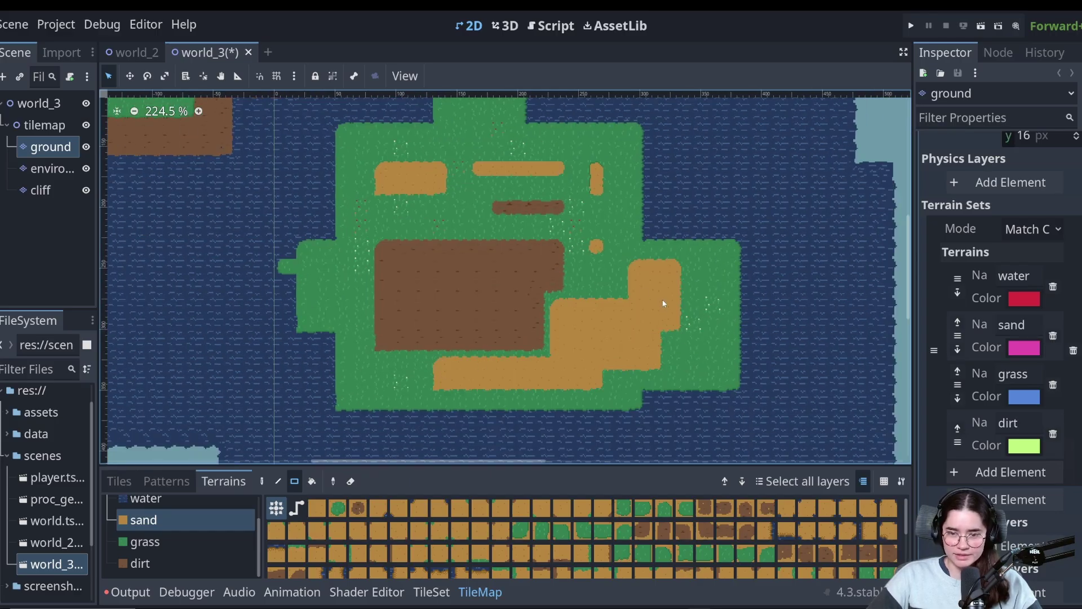
drag(663, 303, 541, 309)
key(ctrl+z)
scroll(549, 303, up, 3)
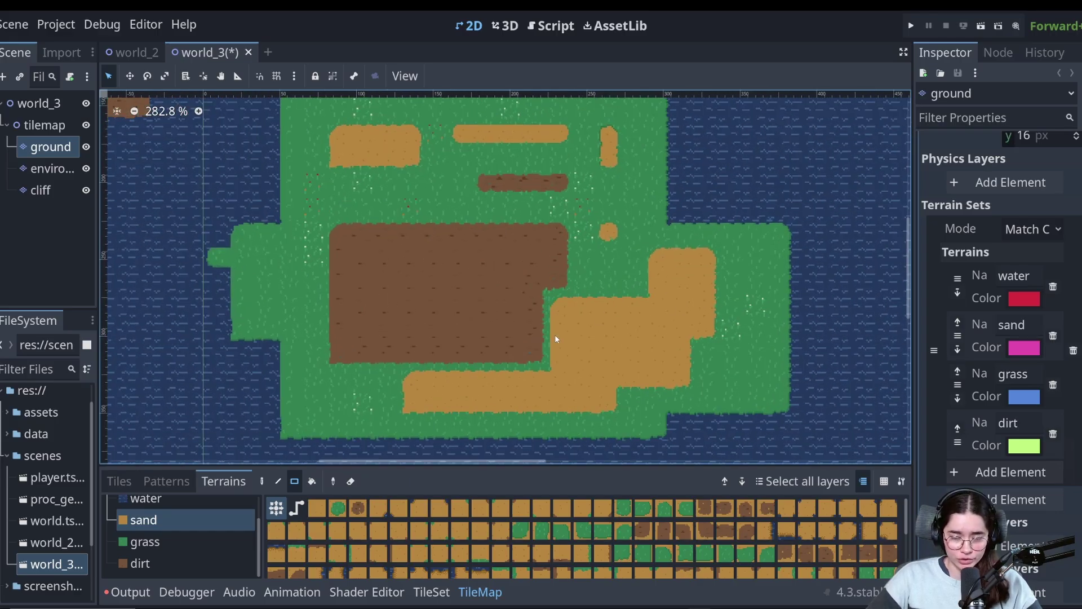
Cover all the dirt and sand test patches on the lower-right island with the grass terrain
click(144, 540)
drag(334, 214, 540, 371)
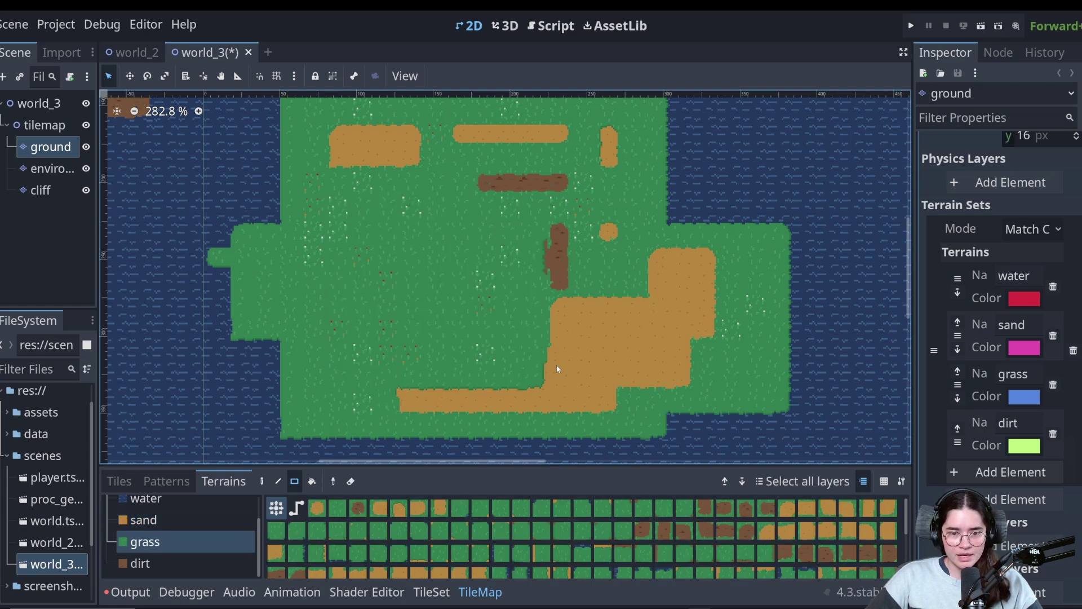
drag(558, 305, 609, 230)
drag(587, 183, 490, 183)
mouse_move(488, 254)
mouse_down()
mouse_move(608, 371)
mouse_move(707, 379)
mouse_up()
drag(638, 424, 351, 332)
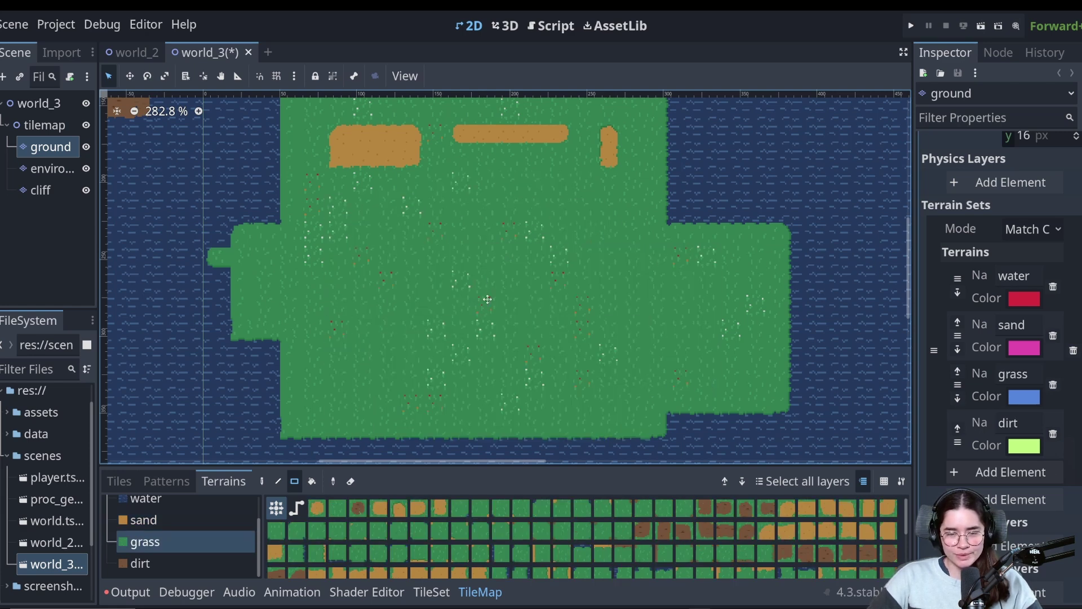
middle_drag(485, 300, 484, 357)
drag(355, 190, 642, 287)
mouse_move(325, 169)
mouse_down()
mouse_move(336, 234)
mouse_move(458, 327)
mouse_up()
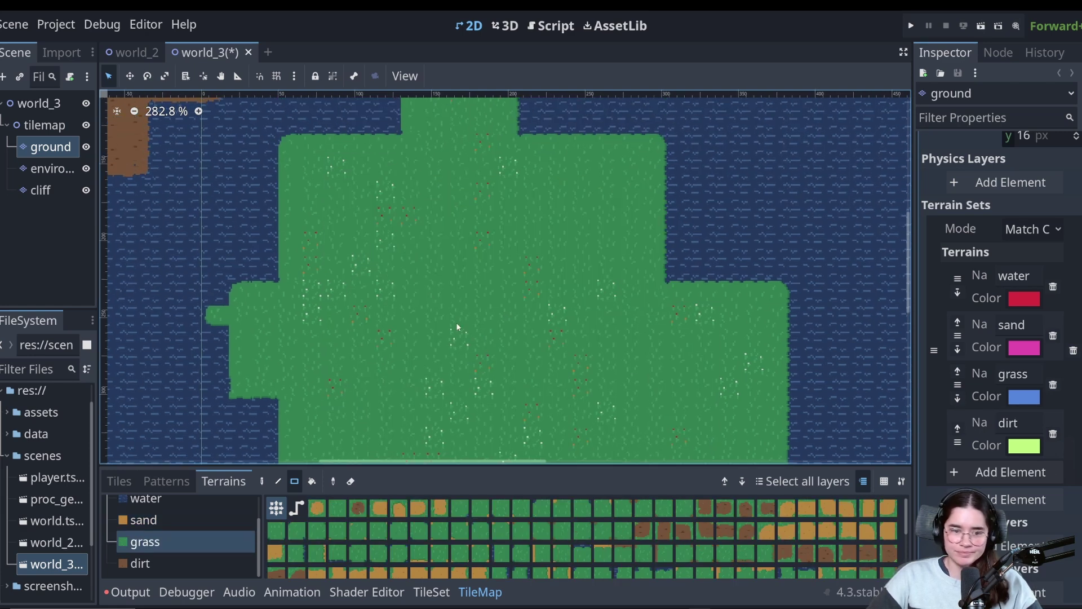
Paint a large sand rectangle in the middle of the lower-right grass island
click(144, 519)
drag(587, 395, 393, 244)
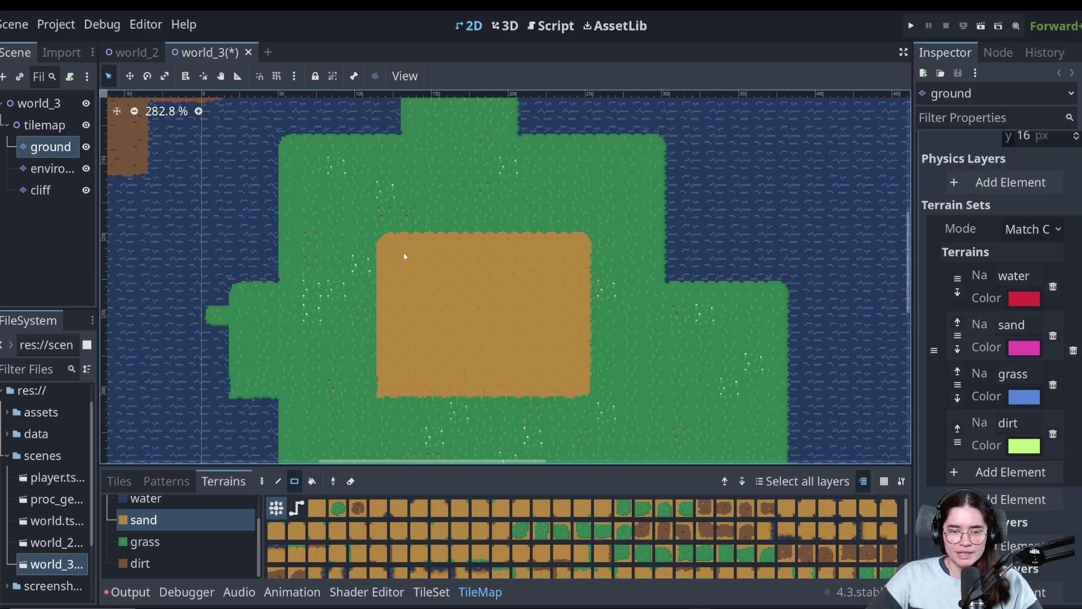
middle_drag(458, 283, 556, 355)
scroll(557, 356, up, 3)
scroll(537, 352, down, 4)
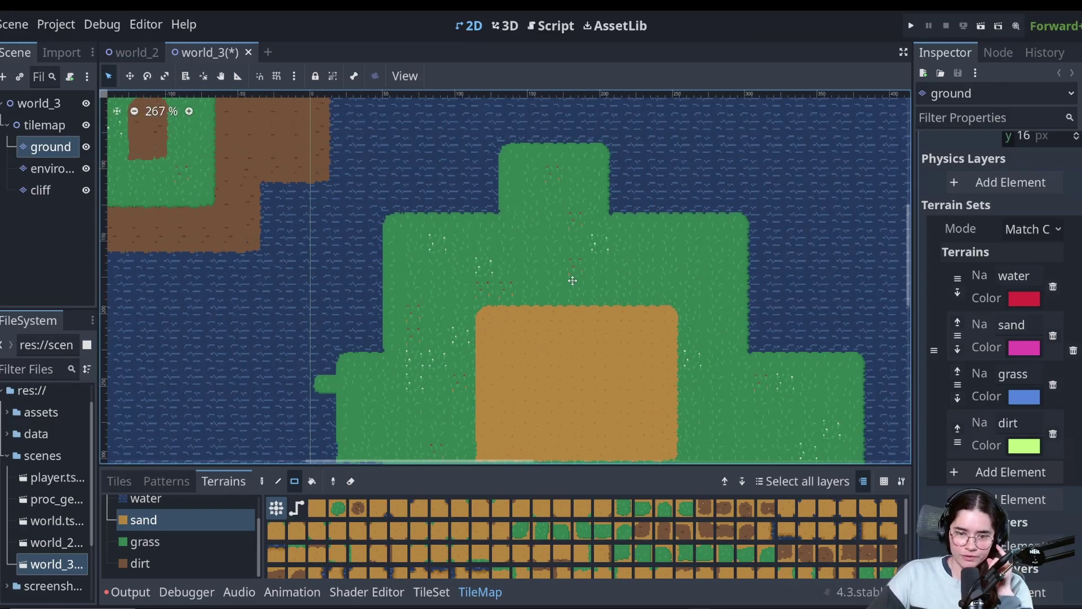
Extend the sand from the rectangle's upper-right corner with a stepped patch and a narrow strip reaching the island's eastern shore
middle_drag(573, 280, 521, 166)
middle_drag(566, 209, 524, 263)
drag(527, 263, 594, 204)
scroll(648, 221, up, 5)
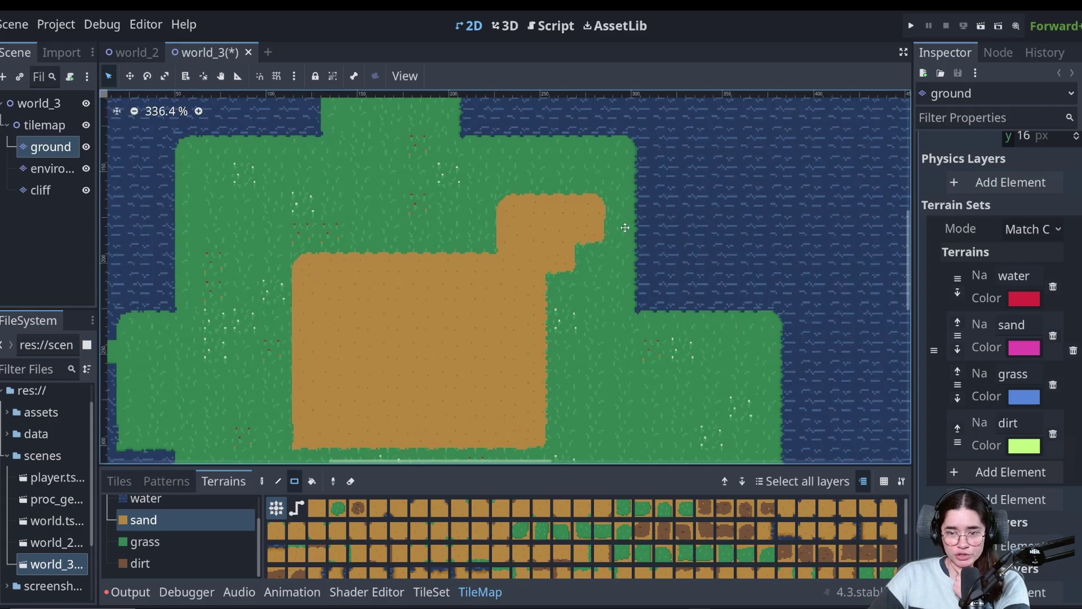
mouse_move(482, 240)
mouse_down()
mouse_move(512, 274)
mouse_move(507, 266)
mouse_up()
scroll(434, 223, up, 3)
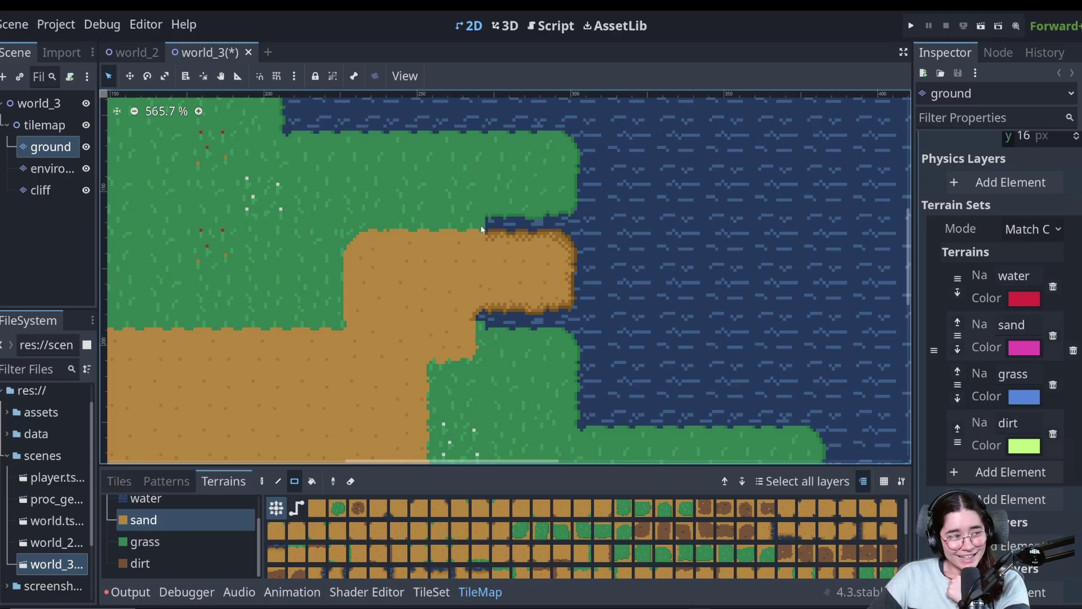
scroll(482, 229, down, 6)
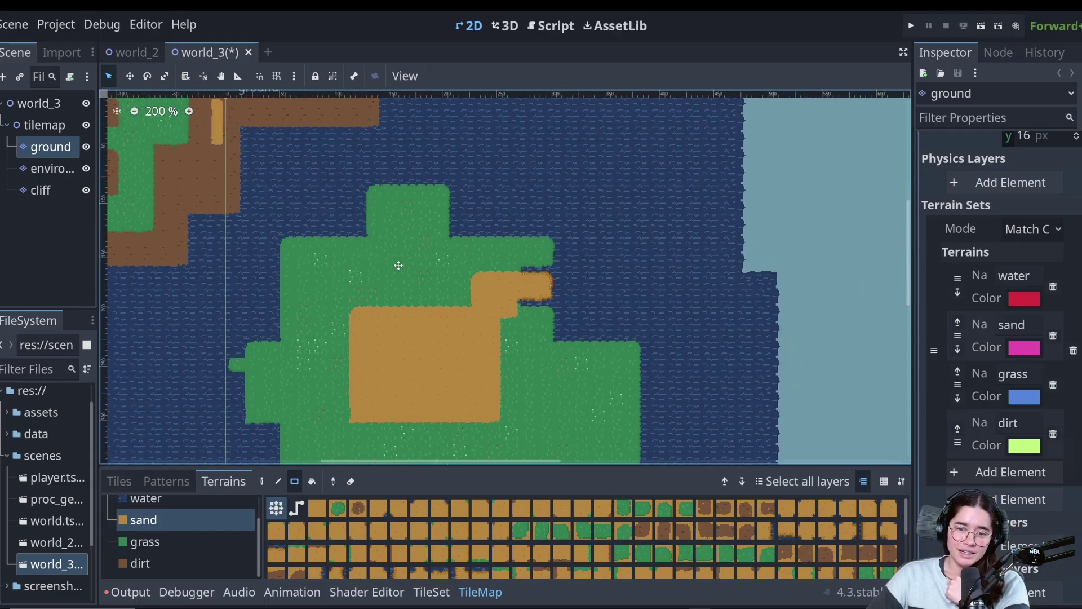
Enlarge the sand area with a block toward the island's upper-left part and a wide block across its lower half
middle_drag(399, 265, 560, 264)
scroll(711, 322, up, 3)
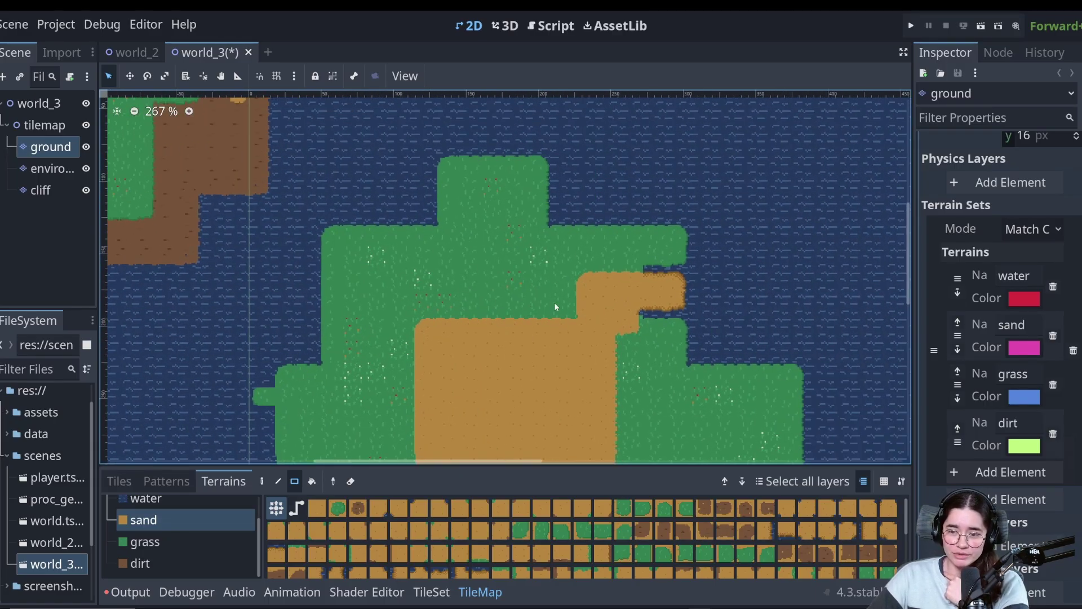
scroll(555, 307, up, 2)
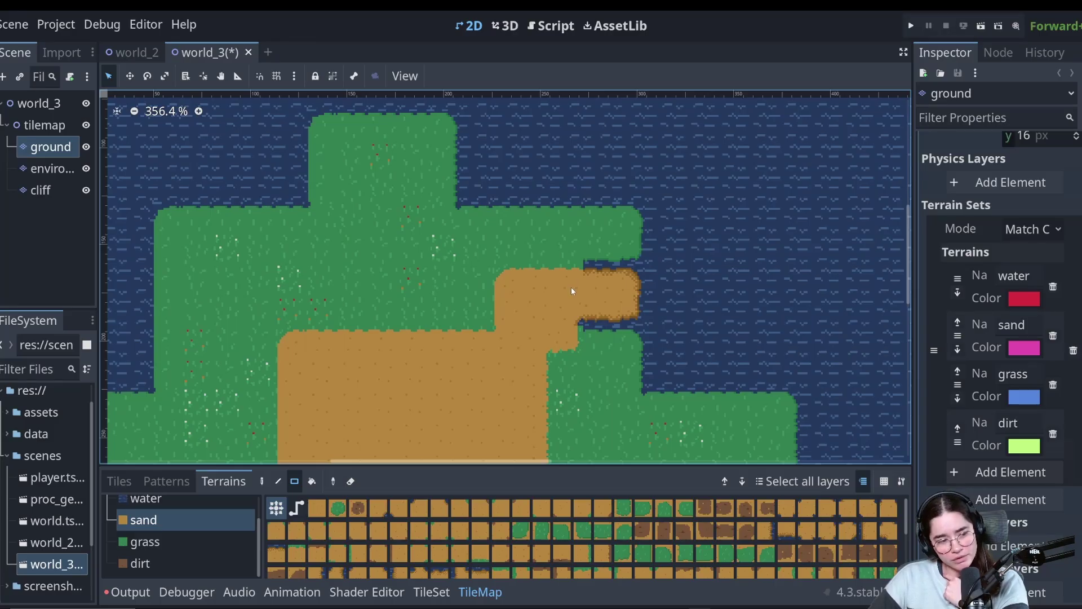
scroll(570, 287, down, 4)
drag(590, 232, 656, 301)
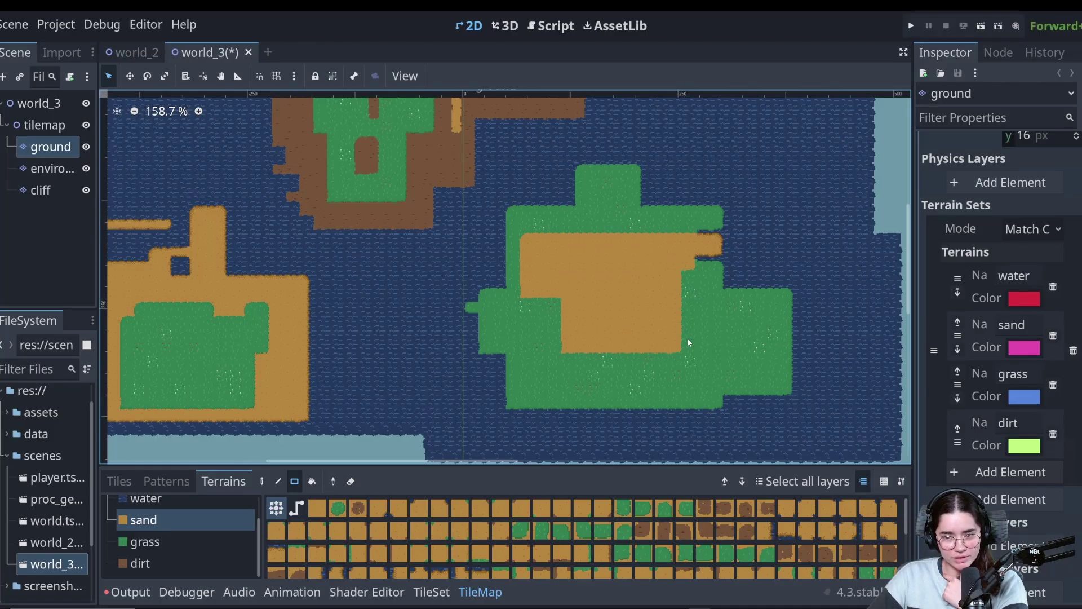
scroll(720, 368, down, 4)
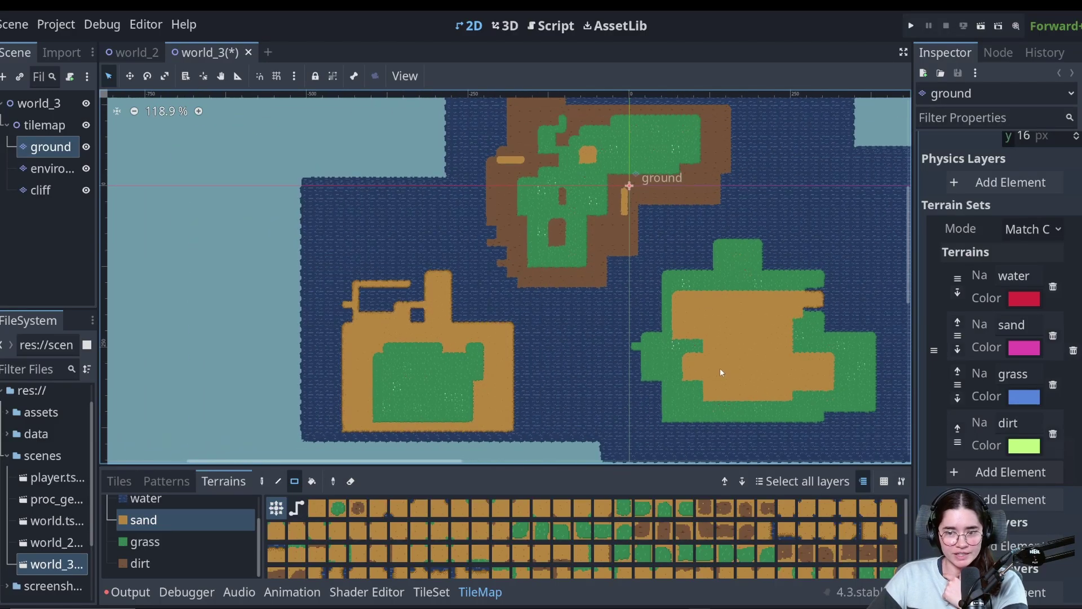
Examine the transitions between sand, grass, dirt and water across the three islands and at the sand strip meeting the shore
scroll(705, 293, up, 3)
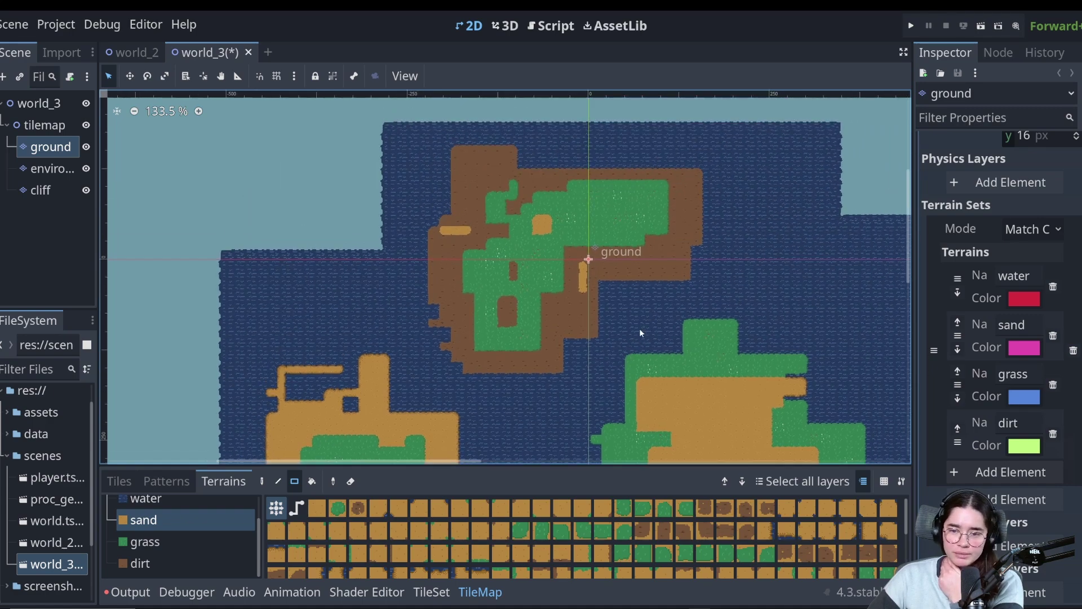
middle_drag(503, 309, 633, 223)
scroll(634, 224, down, 4)
scroll(811, 278, up, 4)
middle_drag(855, 269, 586, 328)
scroll(587, 328, up, 4)
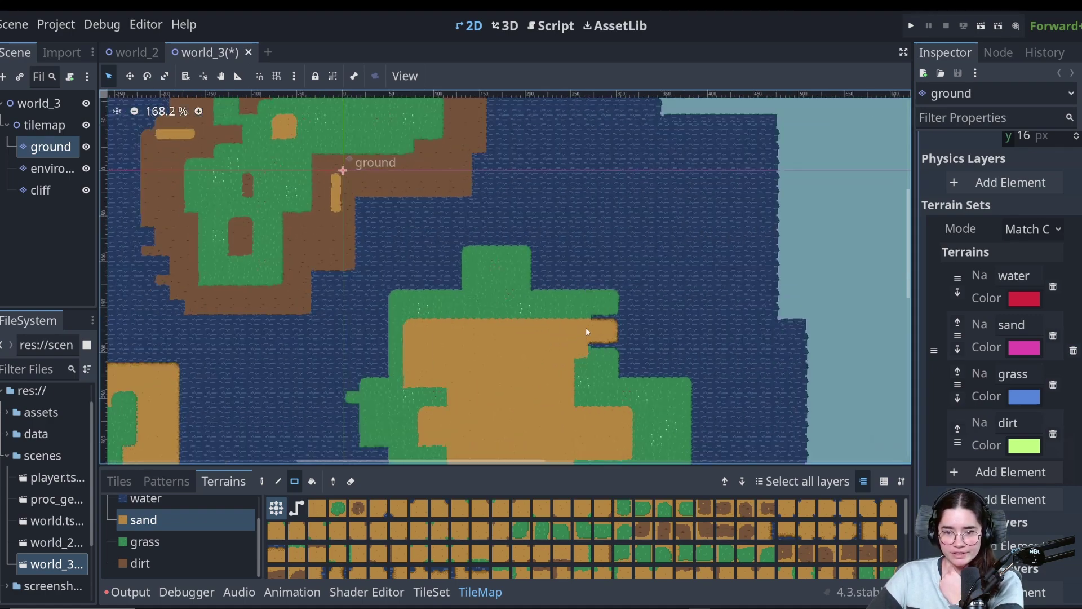
scroll(586, 329, up, 4)
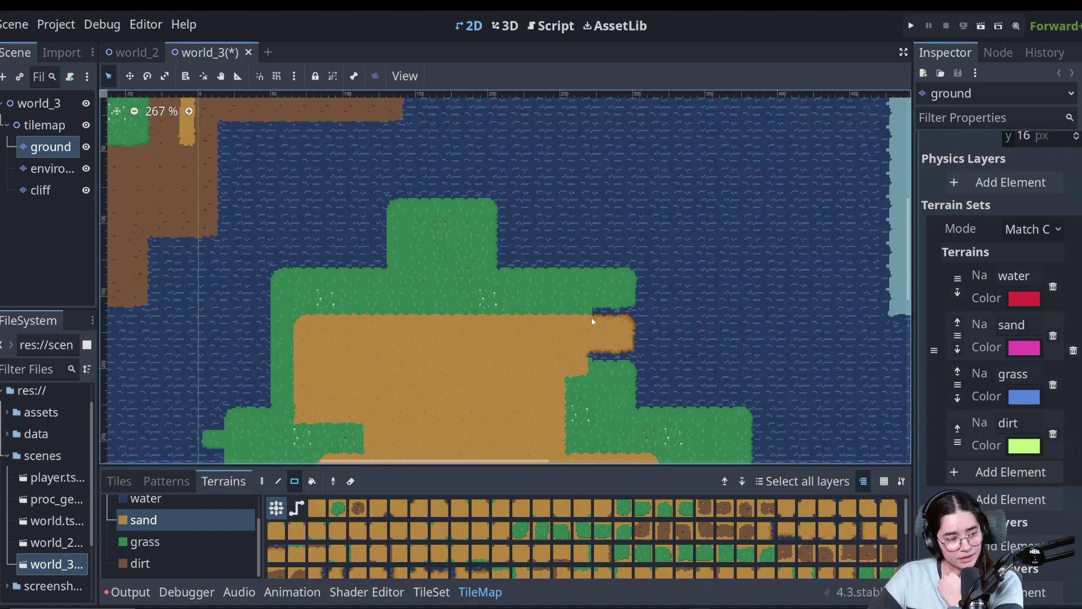
scroll(569, 340, down, 2)
scroll(319, 449, down, 3)
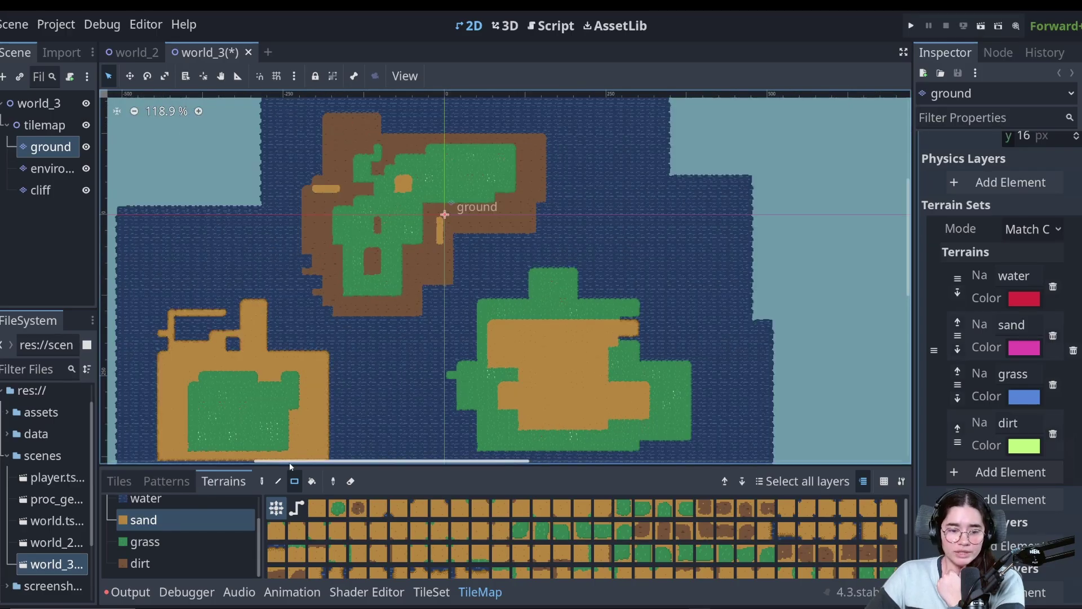
Review the available tiles for the water, sand, grass and dirt terrains and the terrain painting on grass_tileset.png
click(431, 592)
scroll(407, 243, down, 1)
scroll(410, 247, up, 1)
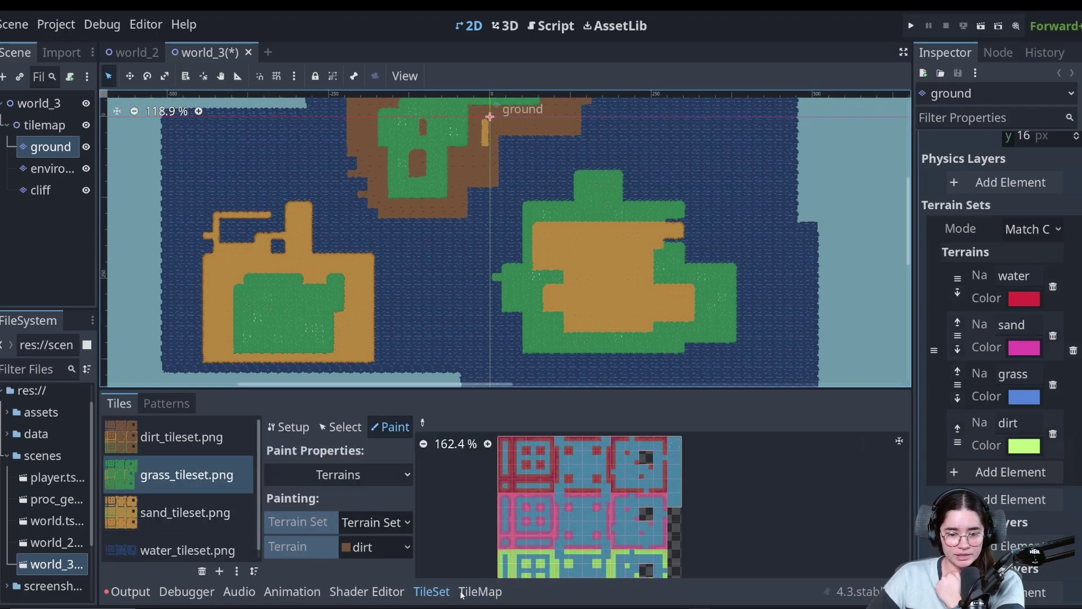
click(480, 592)
click(176, 455)
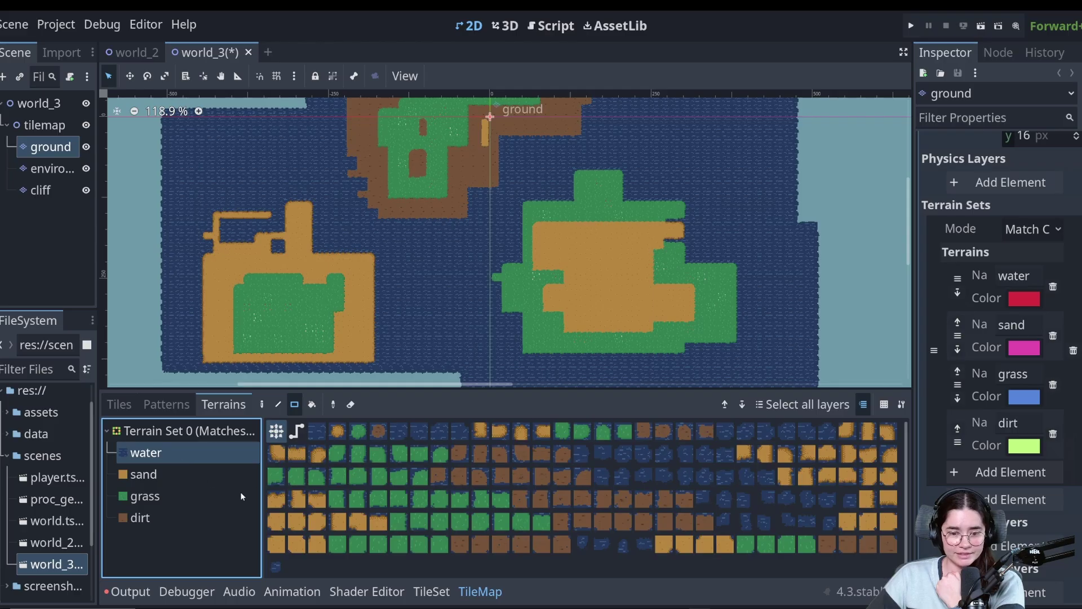
click(175, 476)
click(176, 491)
click(176, 518)
scroll(293, 509, down, 1)
click(155, 496)
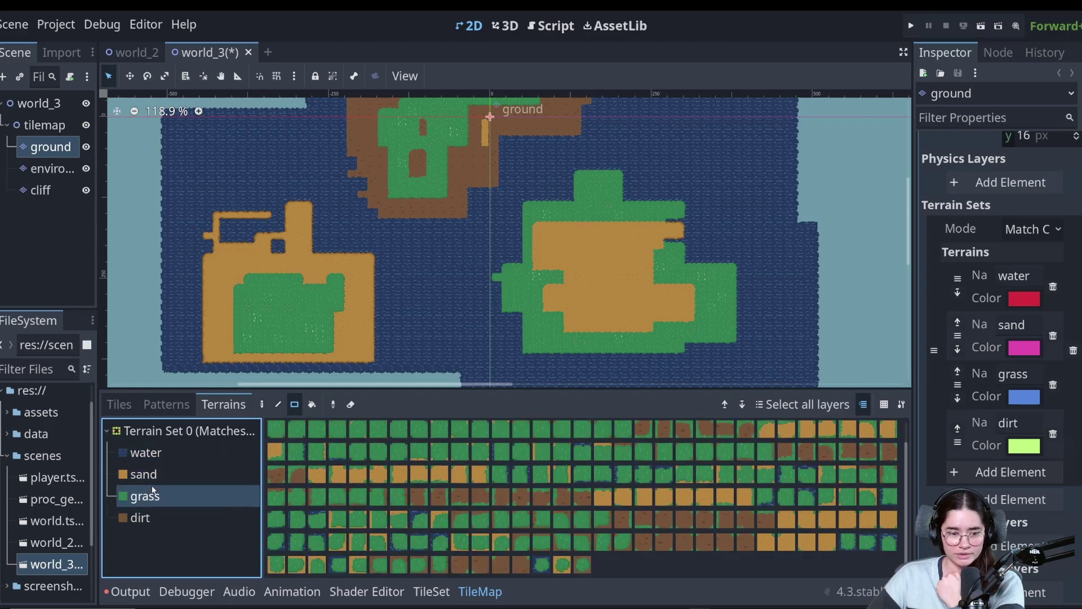
click(158, 475)
click(161, 454)
click(444, 592)
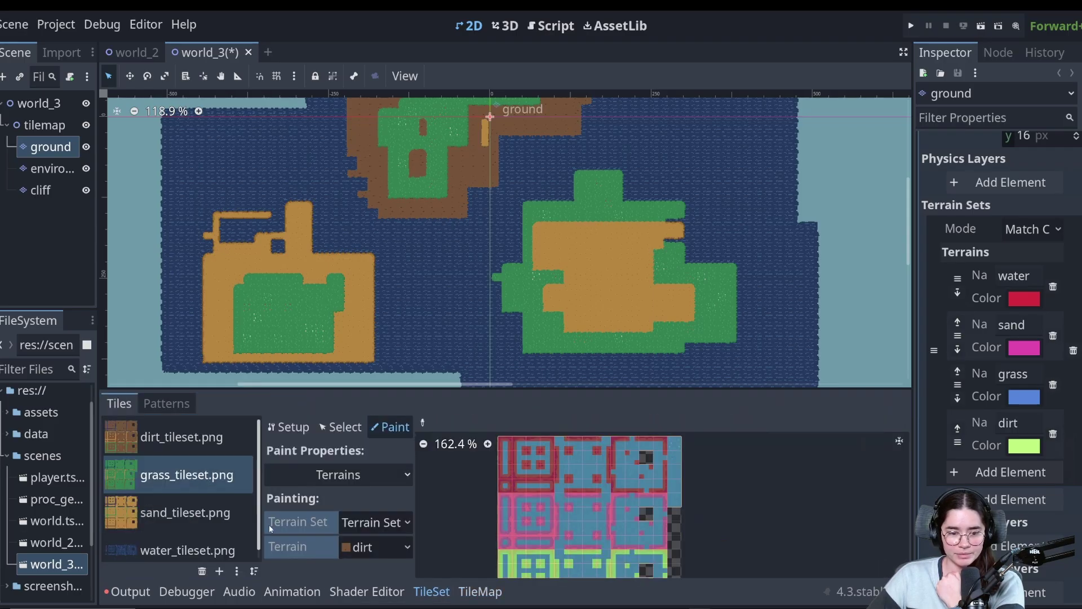
click(479, 592)
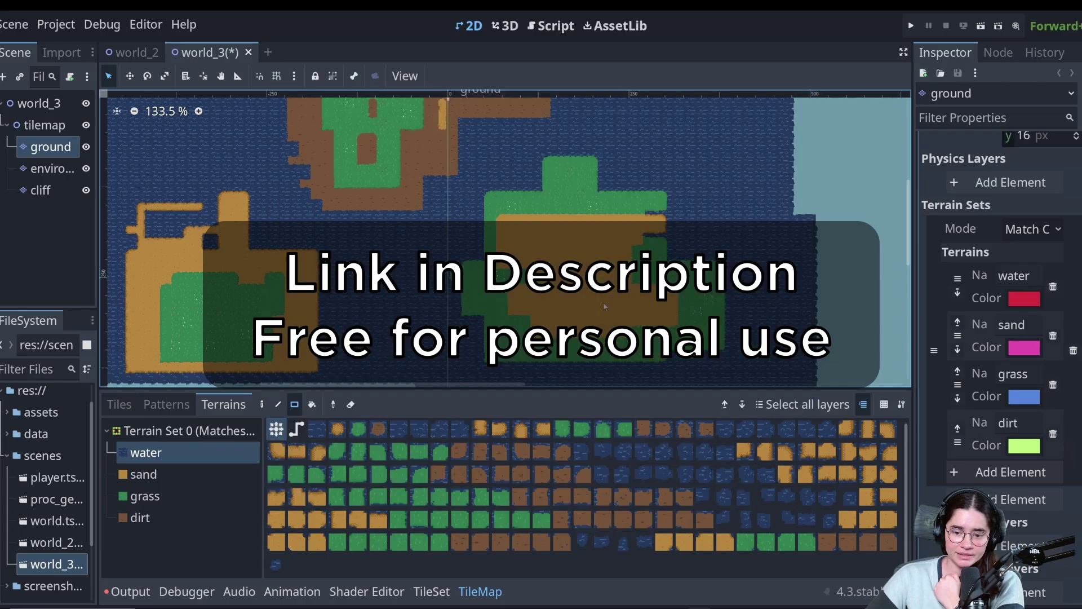
middle_drag(657, 213, 615, 184)
scroll(553, 257, up, 2)
scroll(558, 304, down, 2)
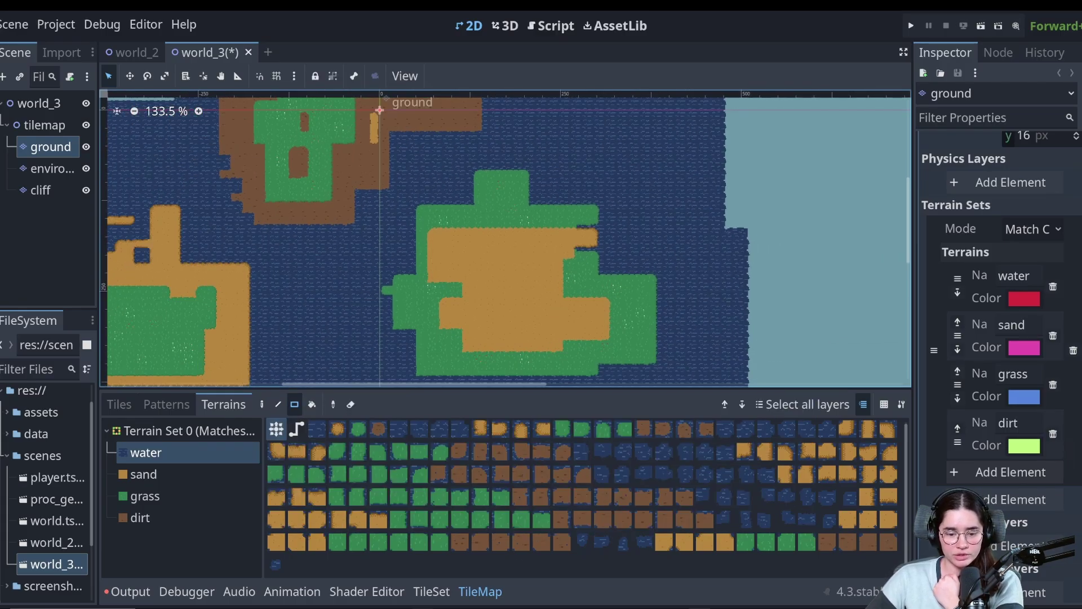
Switch to GitHub Desktop and review the branches of the Godot4Tilemaps repository
click(423, 606)
click(272, 24)
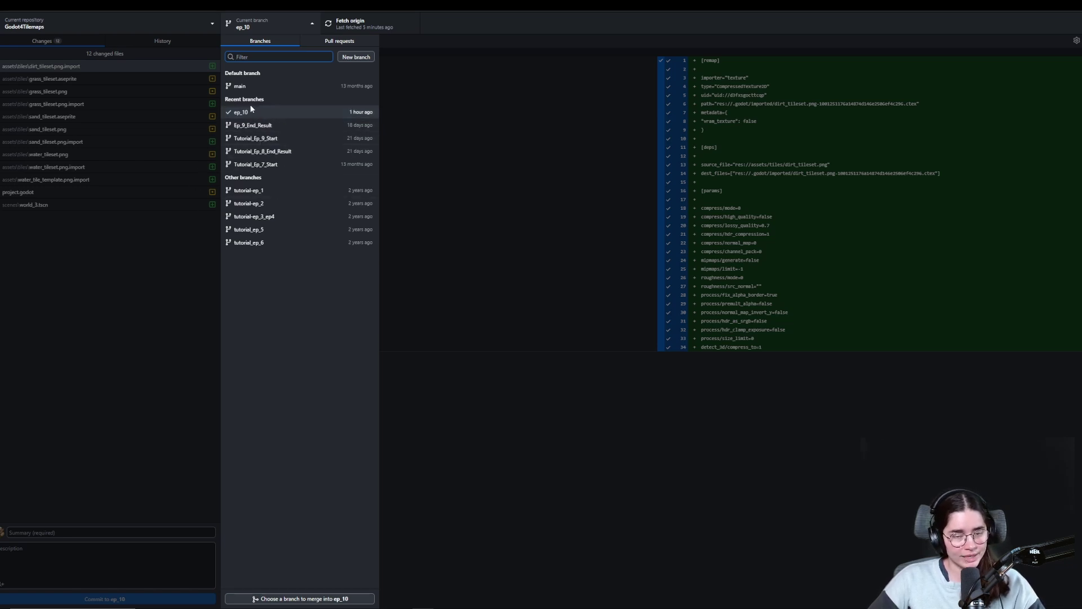
click(172, 231)
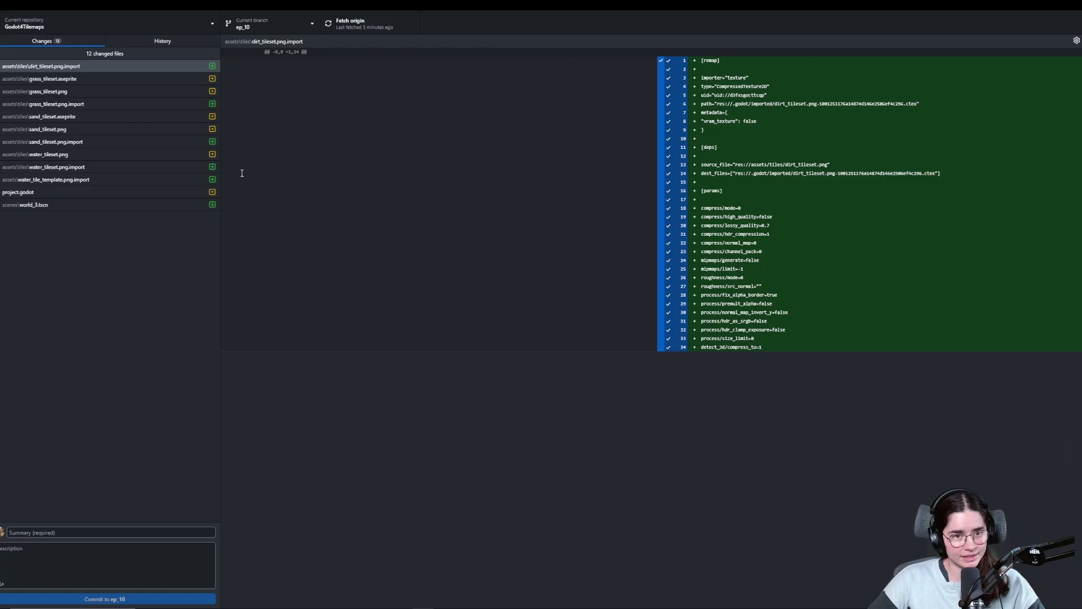
Create a branch named ep_10_end and commit all changed files to it with the summary "1 million tileset rules"
click(91, 11)
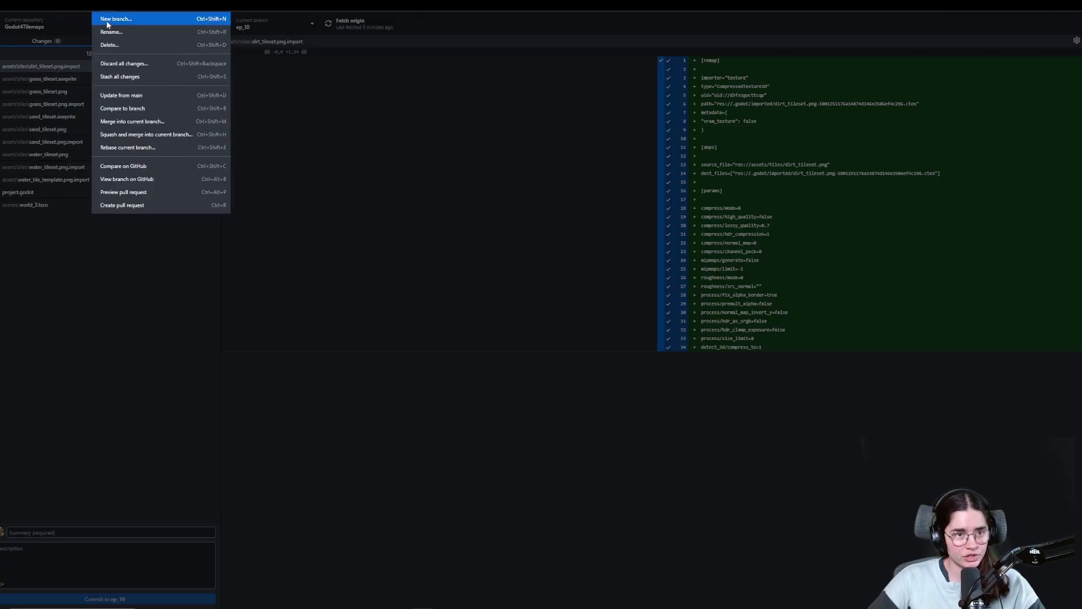
click(107, 22)
text(ep)
text(1 million tileset rules)
click(105, 599)
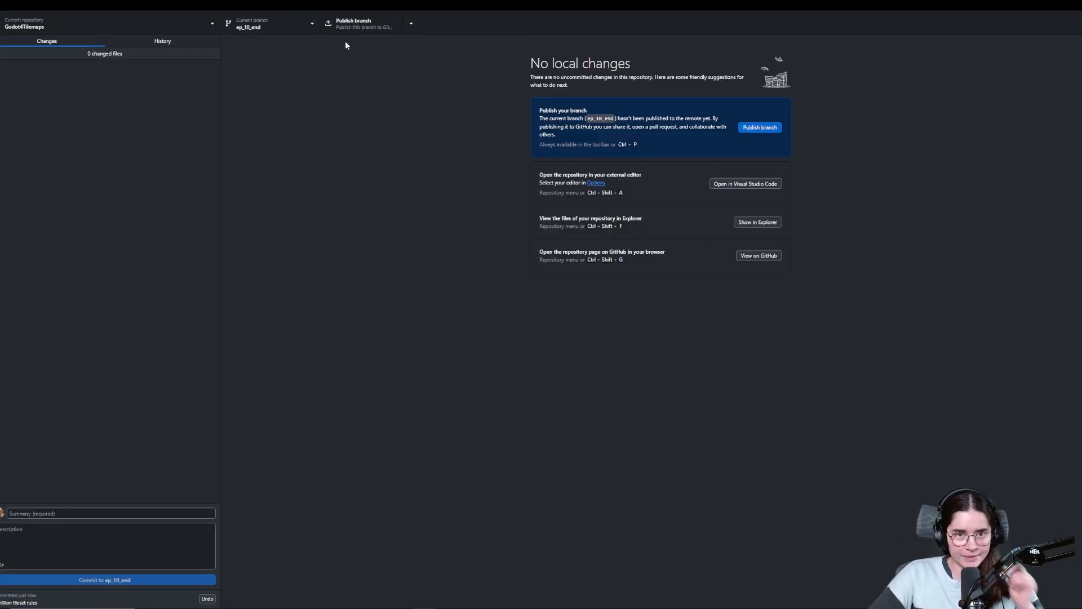
Publish the ep_10_end branch to GitHub and check the branch list
click(340, 25)
click(265, 24)
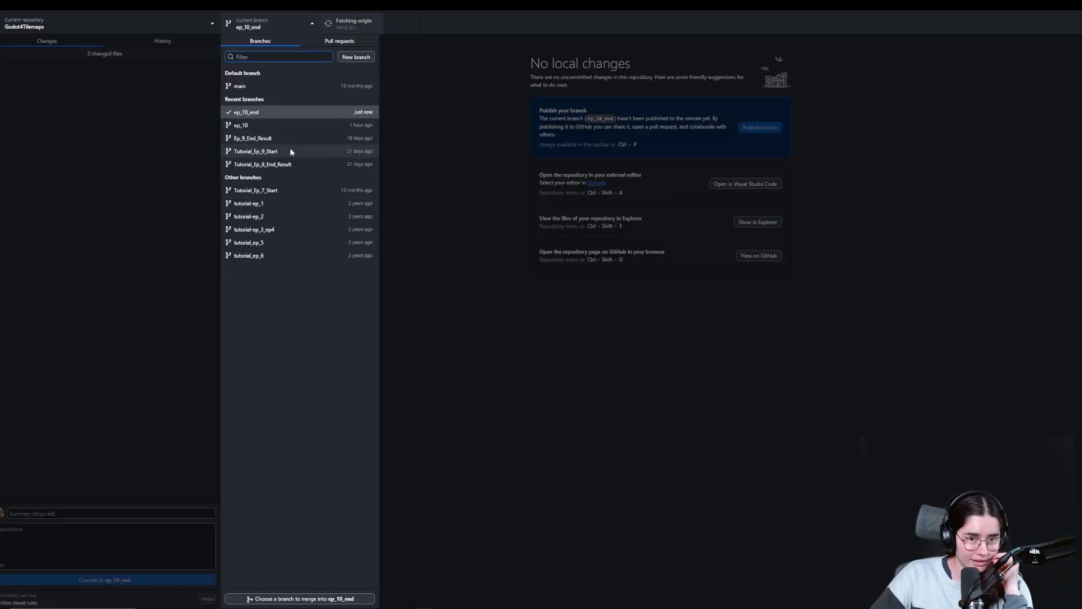
click(481, 122)
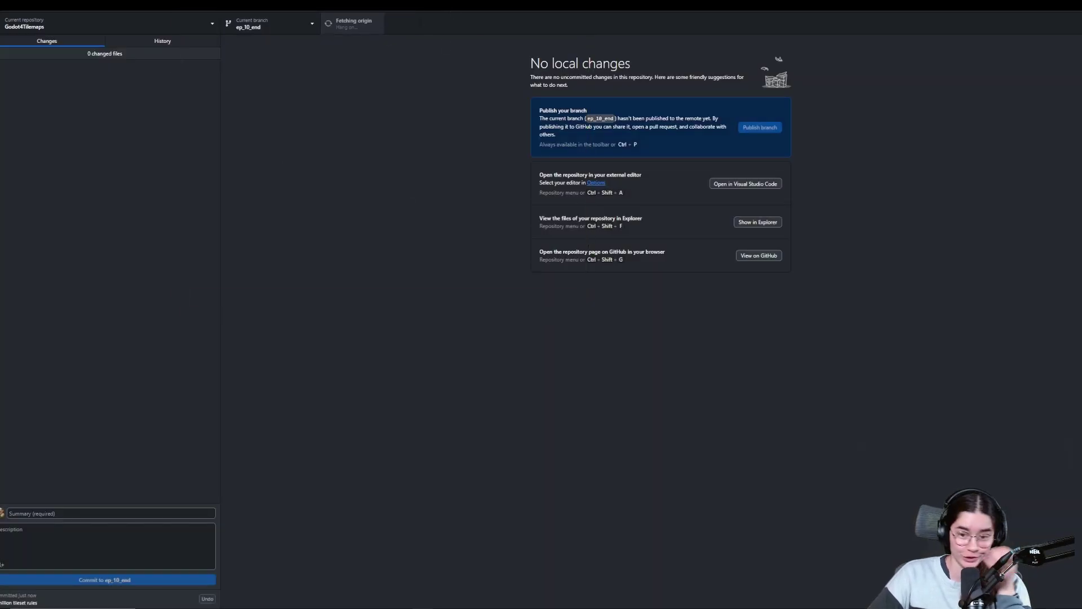
Shrink the GitHub Desktop window from full screen and switch back to the Godot editor
drag(416, 3, 416, 72)
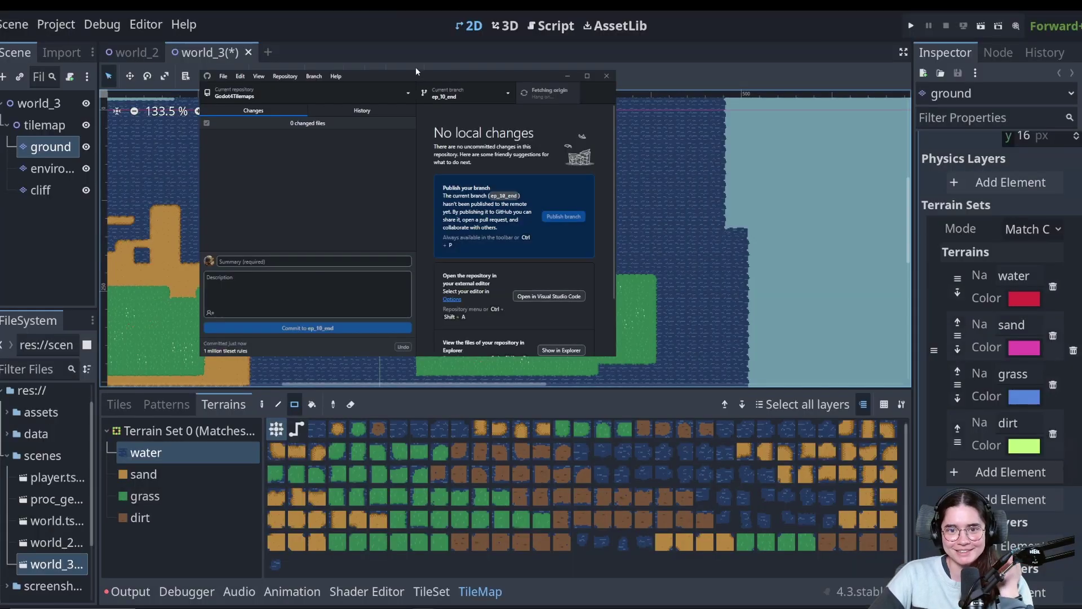
double_click(508, 77)
drag(470, 4, 470, 123)
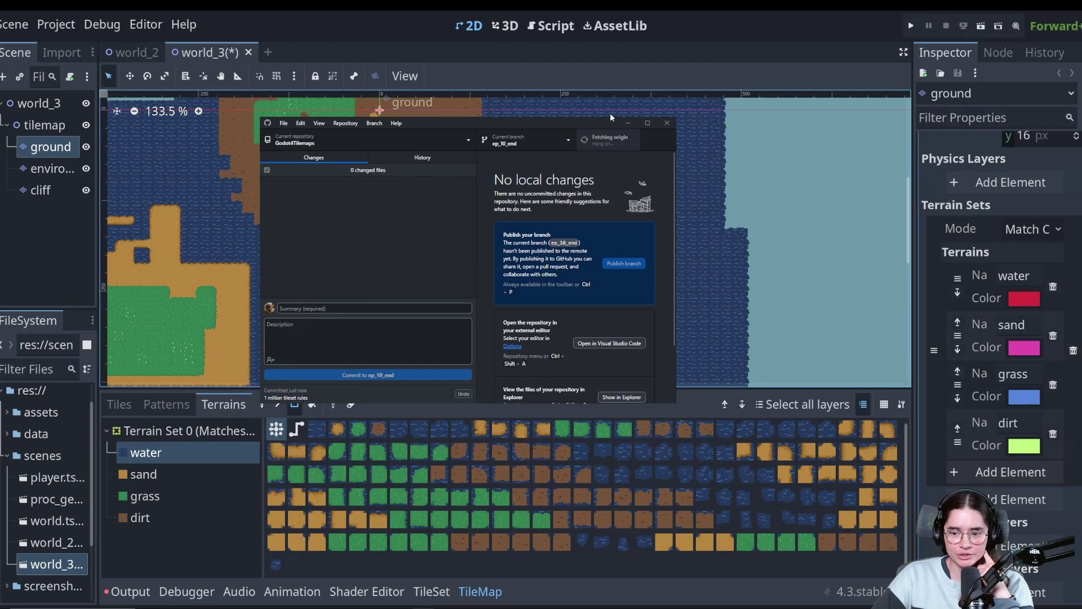
click(563, 59)
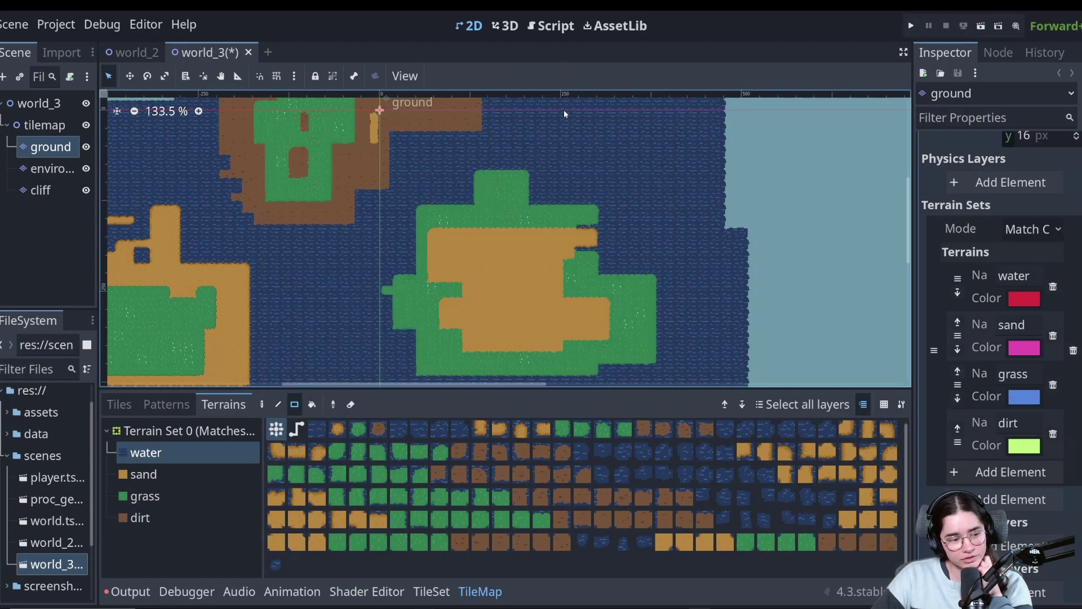
scroll(525, 271, up, 1)
middle_drag(485, 249, 494, 242)
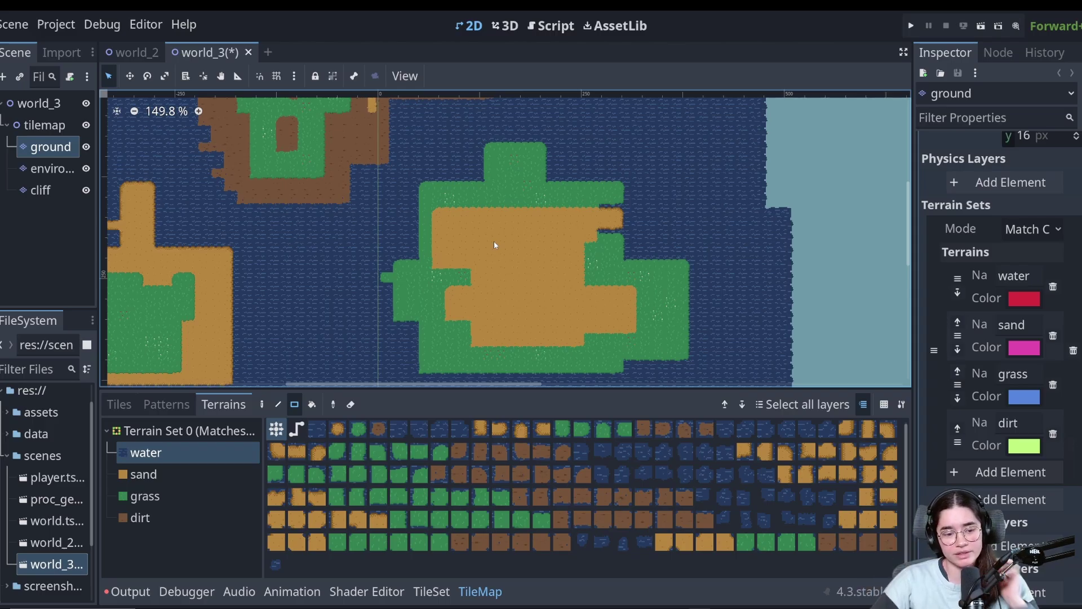
scroll(536, 251, down, 1)
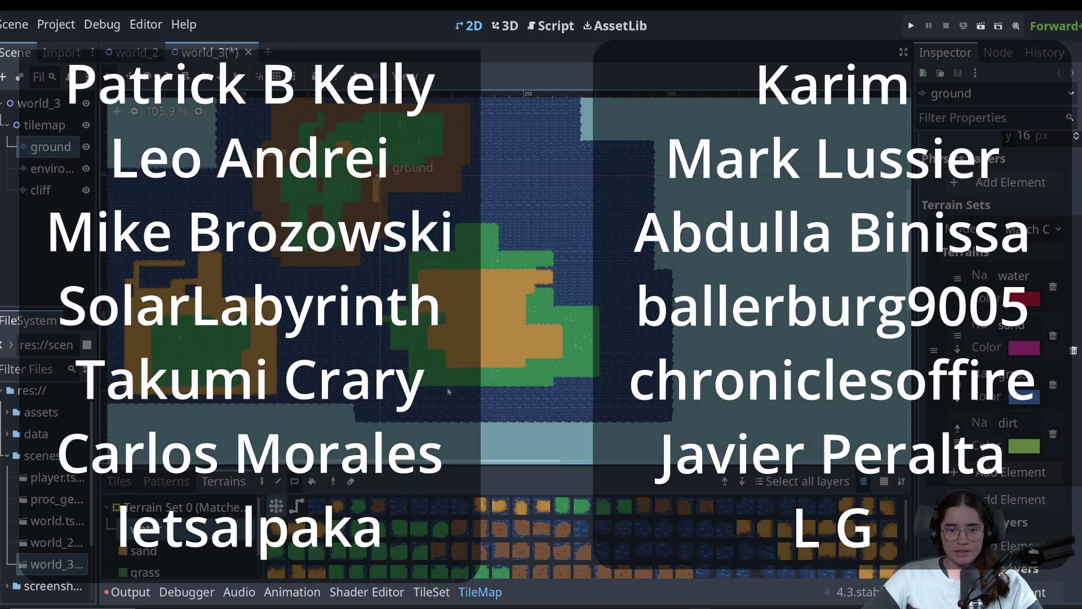
middle_drag(448, 386, 533, 393)
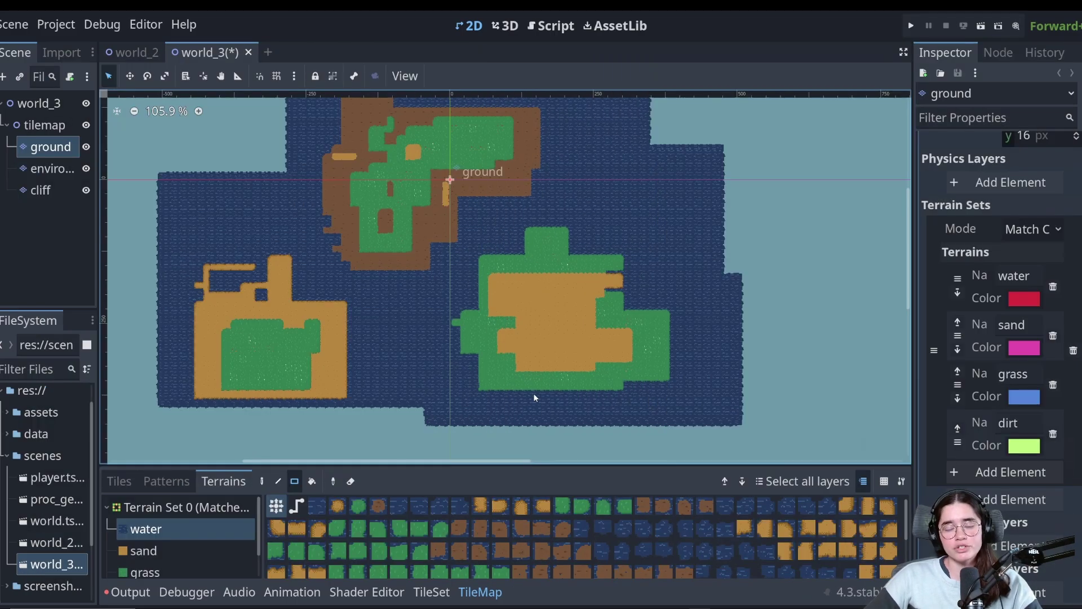